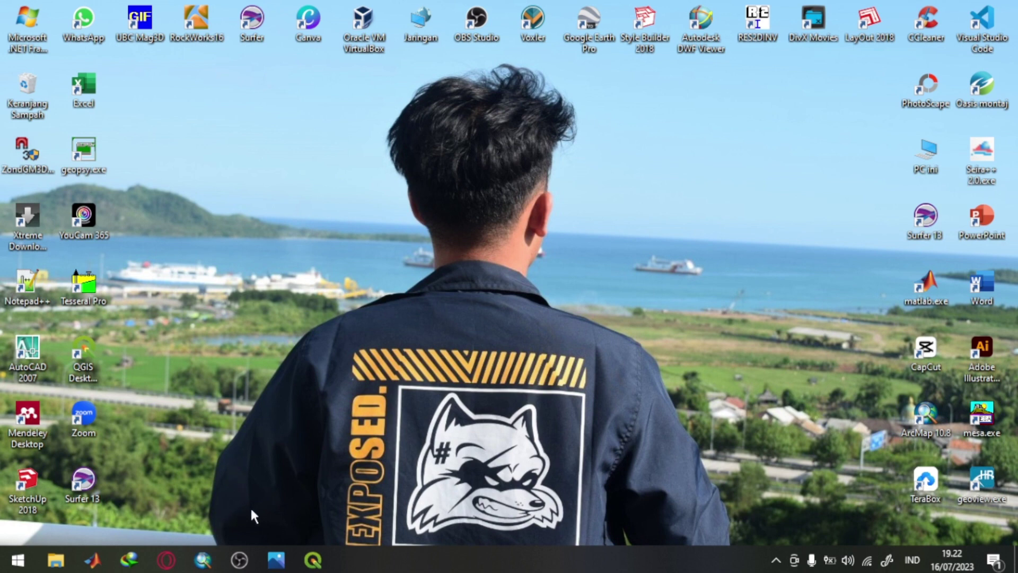
Step: Switch to the browser, view the download for the Provinsi Lampung geology shapefile on indonesia-geospasial.com, and close the Geology Lampung.zip tabs
mouse_move(314, 560)
mouse_move(217, 564)
mouse_move(180, 570)
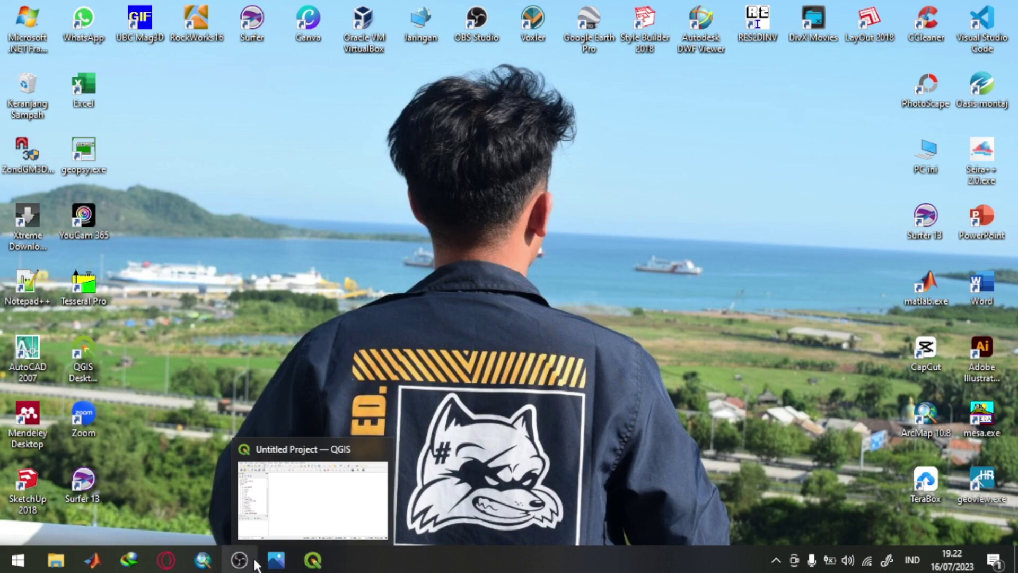
left_click(178, 564)
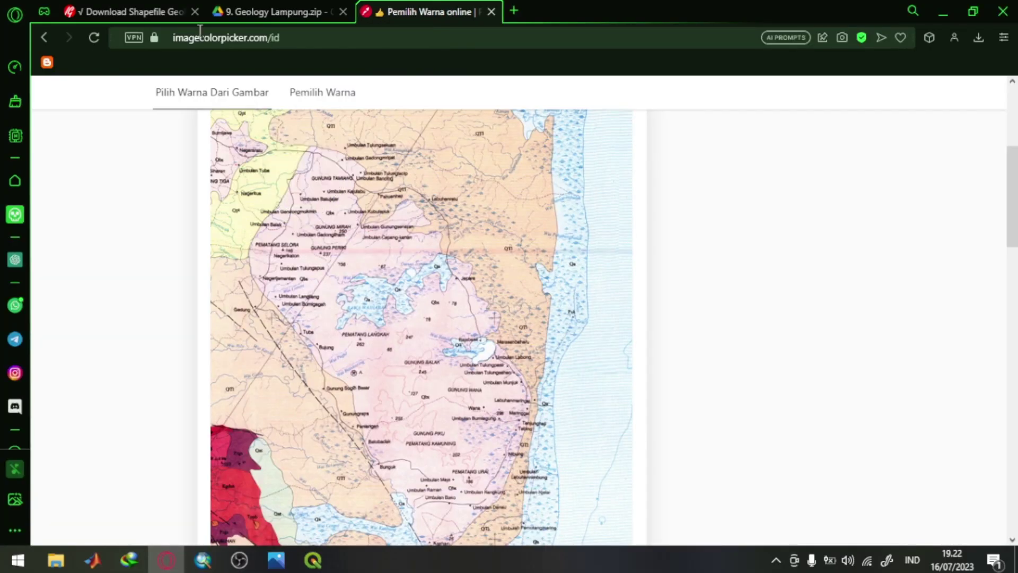
left_click(150, 11)
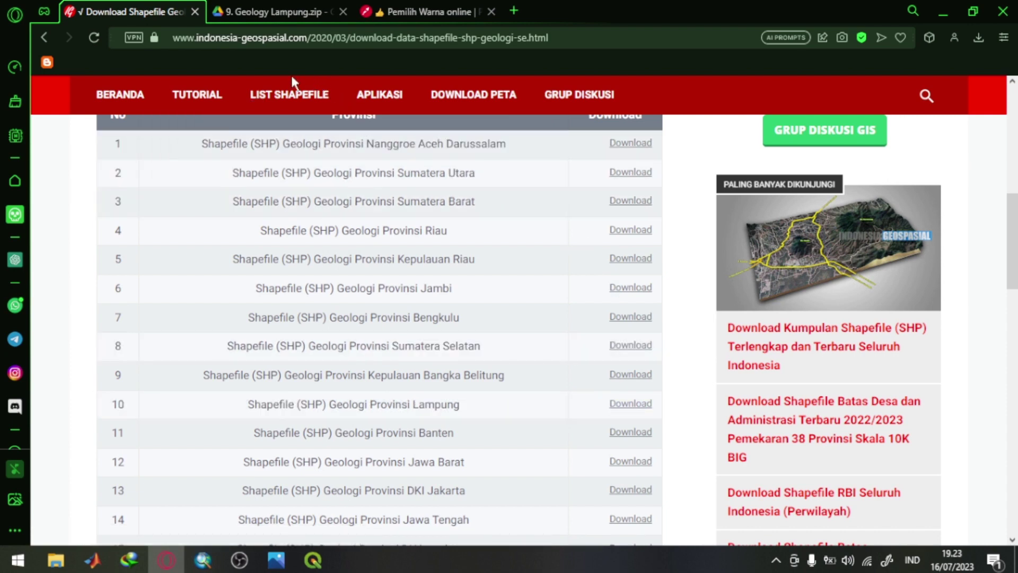
left_click(284, 40)
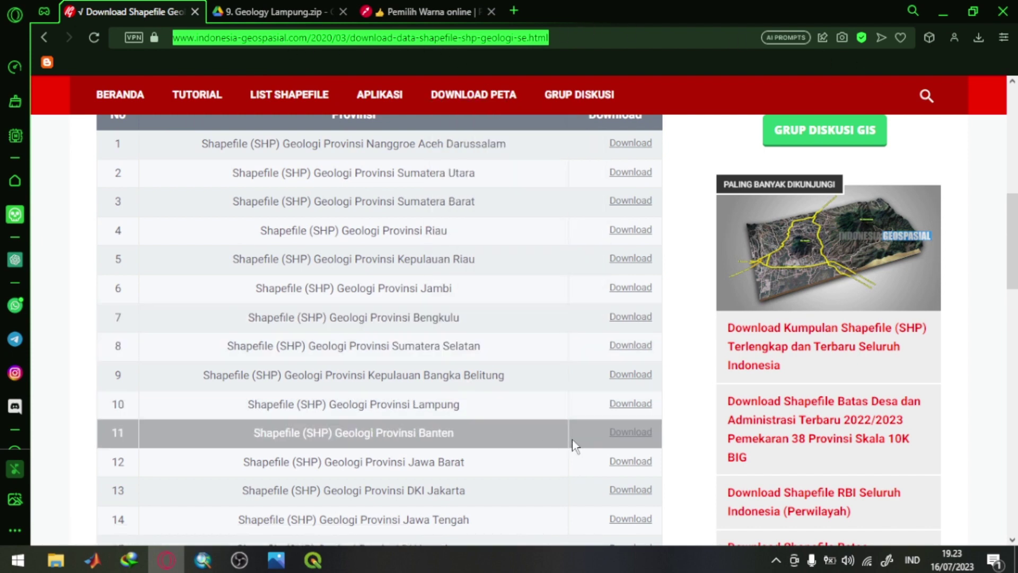
left_click(633, 407)
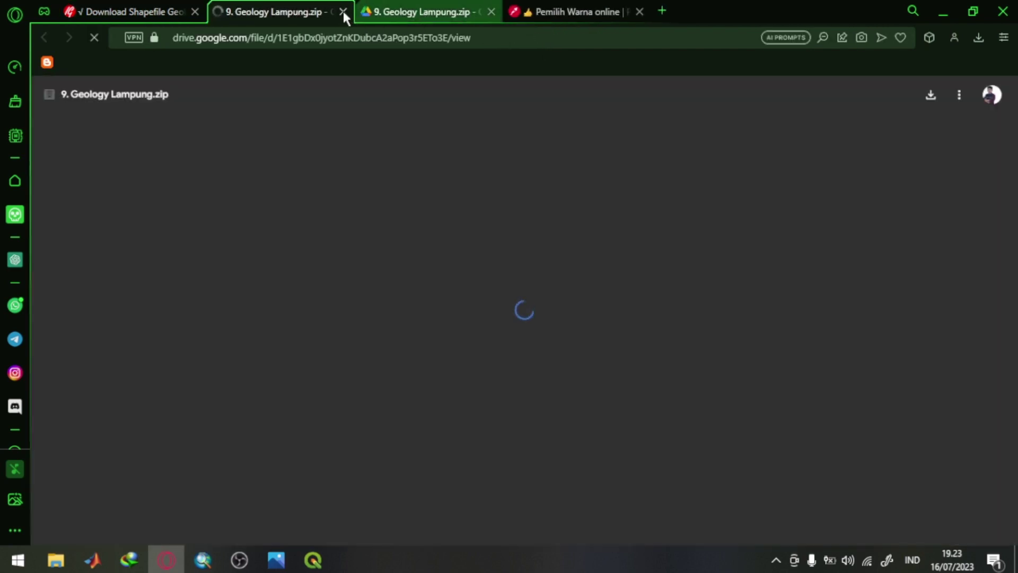
left_click(342, 11)
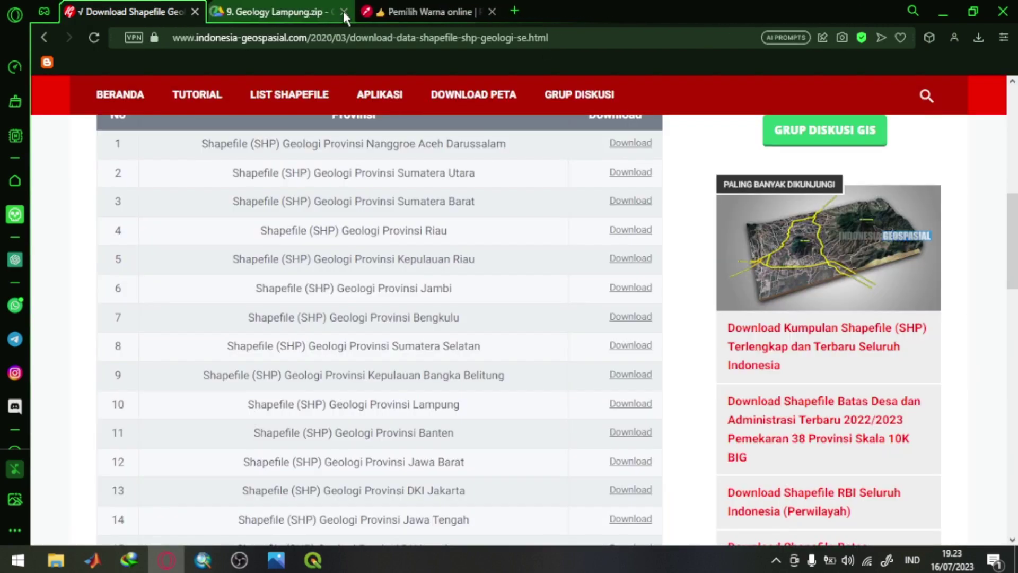
left_click(343, 11)
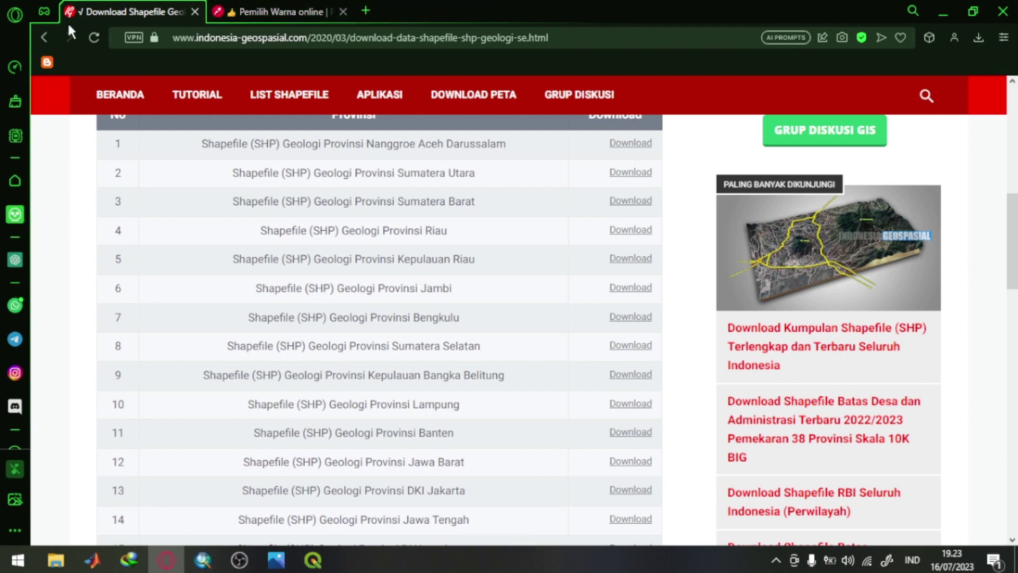
Step: Return to the site's shapefile collection page and open the Rupa Bumi Indonesia (RBI) Seluruh Indonesia download page
left_click(43, 35)
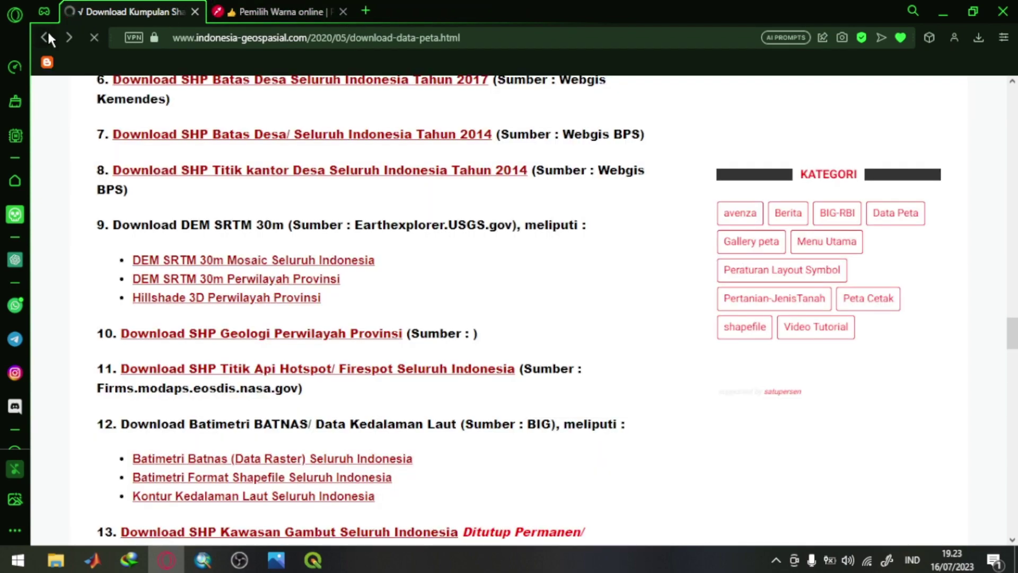
scroll(360, 230, "up", 15)
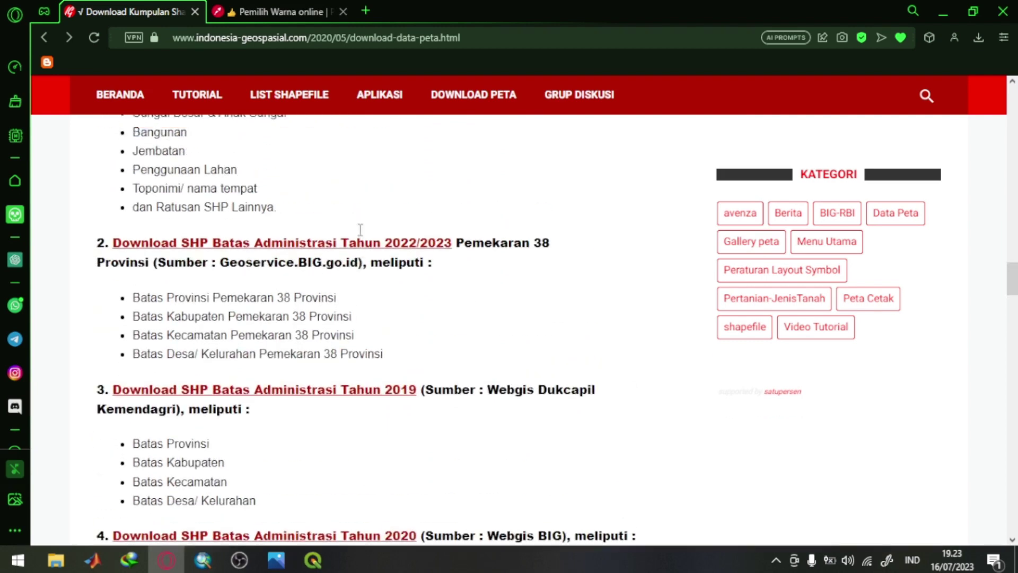
scroll(360, 229, "up", 2)
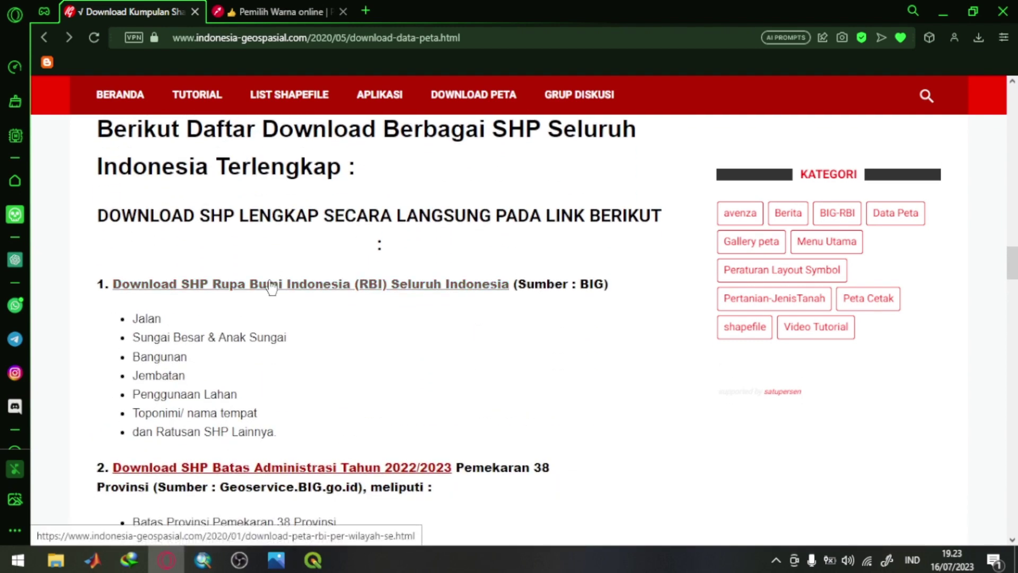
left_click(270, 285)
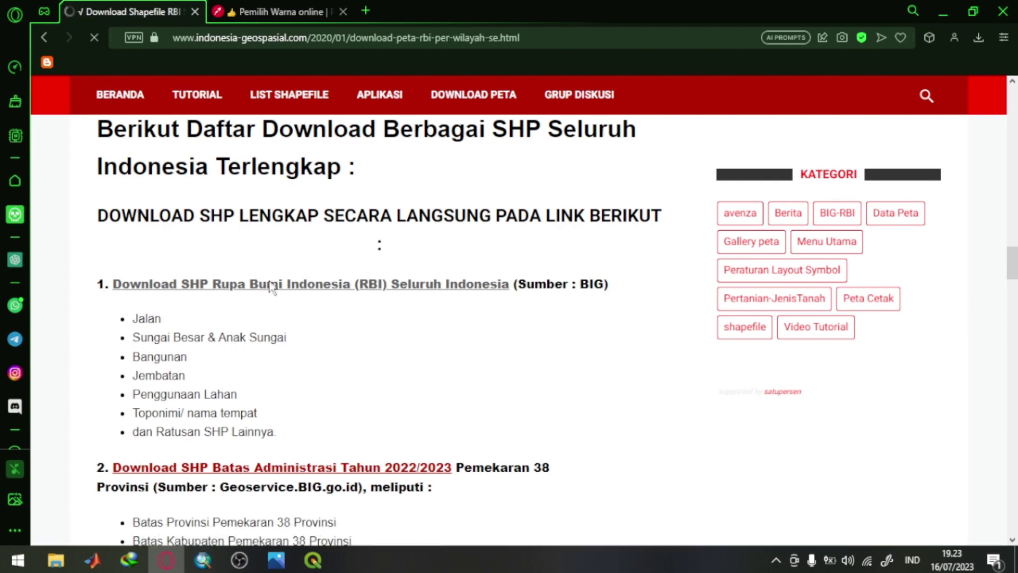
Step: Find Provinsi Lampung in the RBI province list and open its download page
scroll(286, 273, "down", 10)
scroll(298, 270, "down", 20)
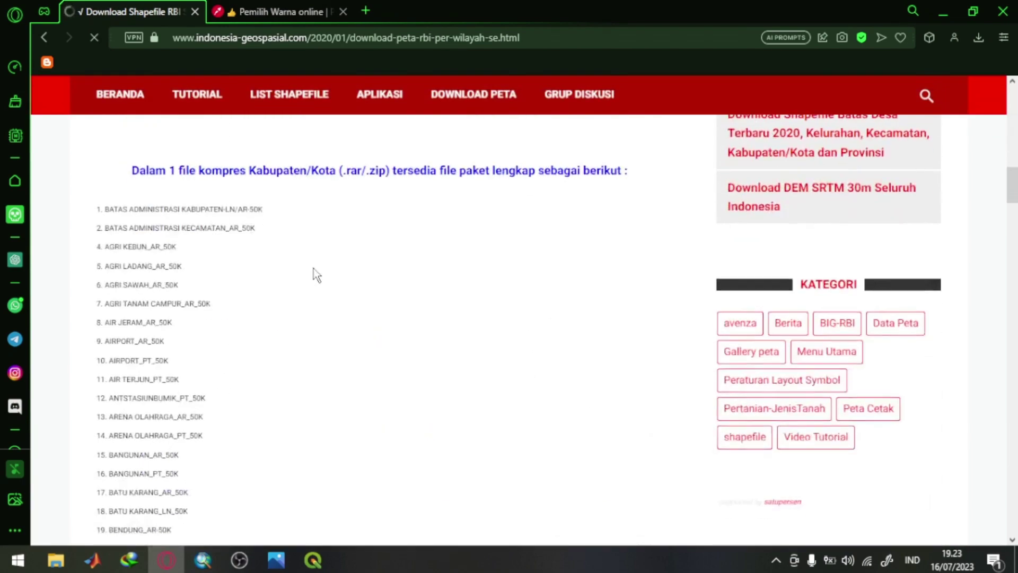
scroll(329, 284, "down", 15)
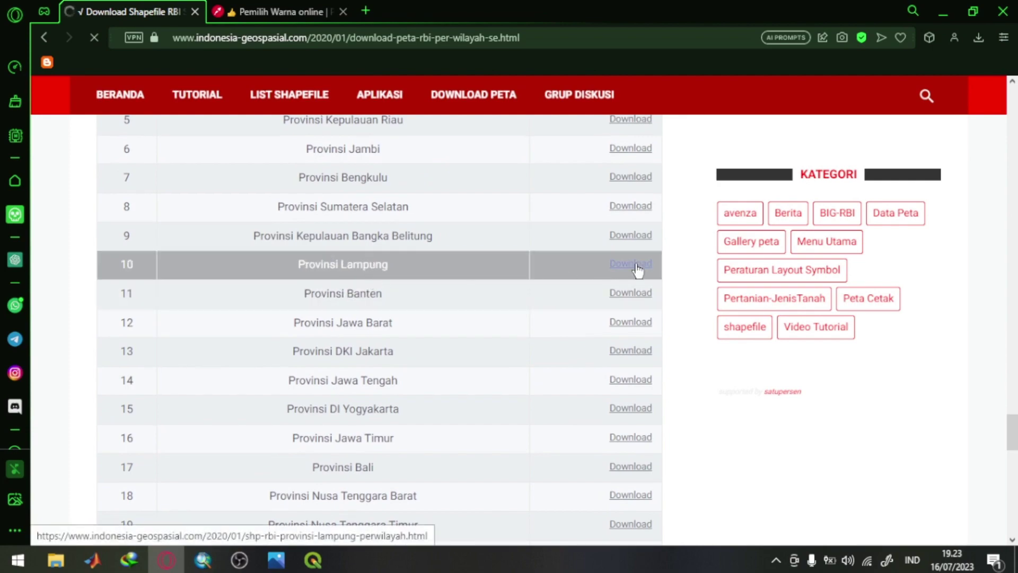
left_click(636, 264)
Step: View the RBI shapefile download for Kabupaten Lampung Timur and close its Drive page
scroll(631, 265, "down", 10)
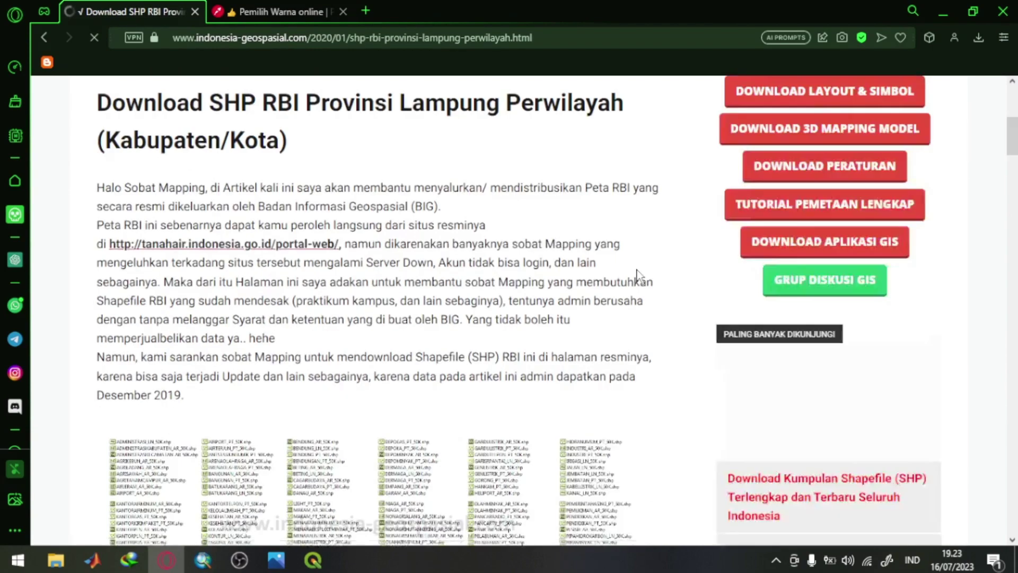
scroll(639, 276, "down", 20)
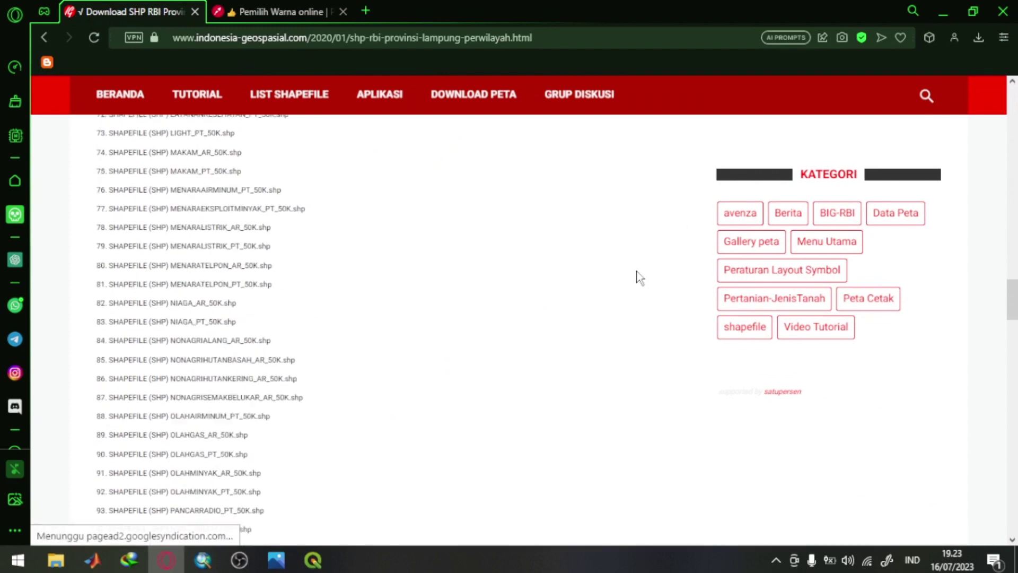
scroll(639, 275, "down", 10)
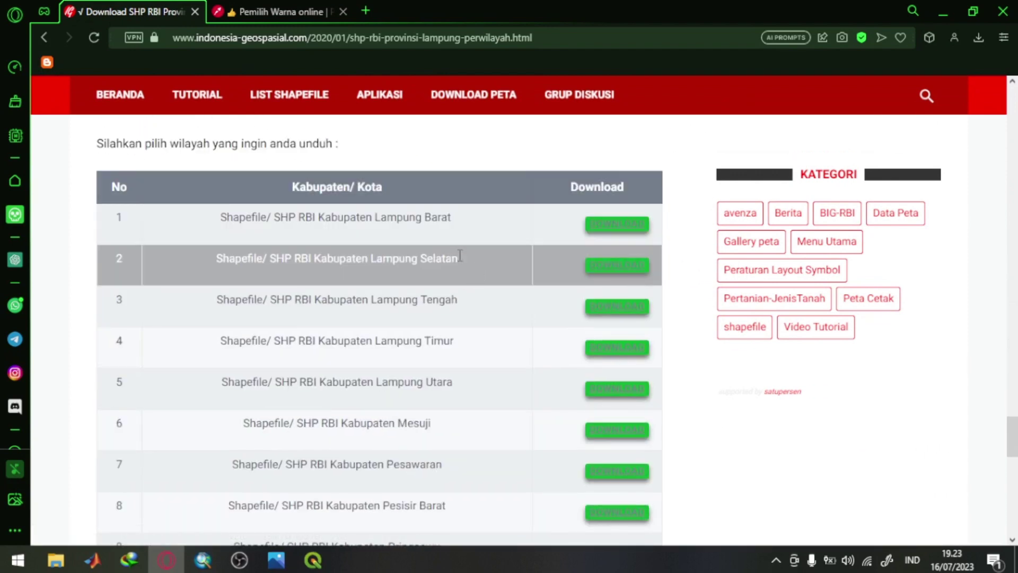
left_click(631, 349)
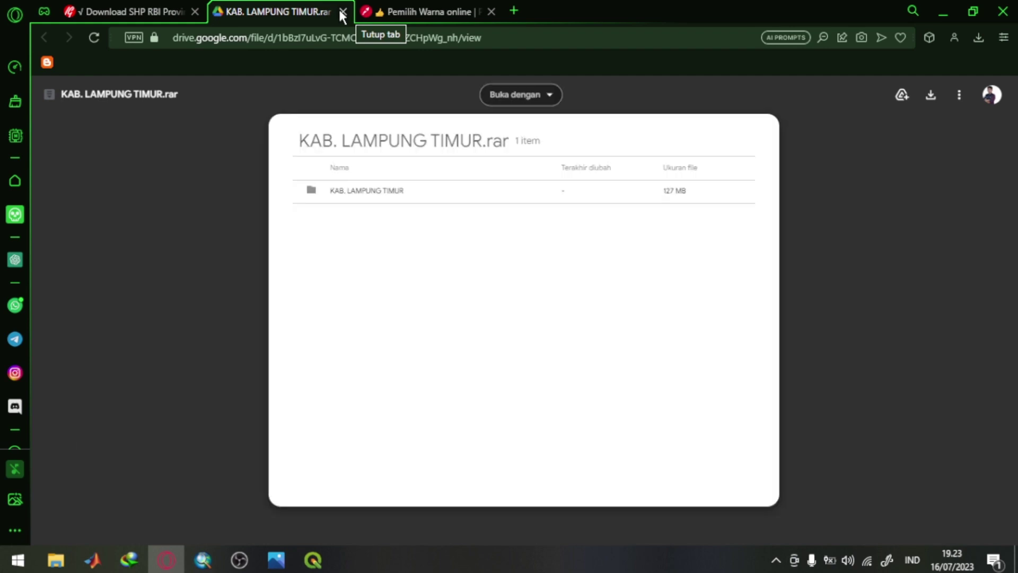
left_click(341, 11)
Step: Switch to the untitled ArcMap document
left_click(202, 562)
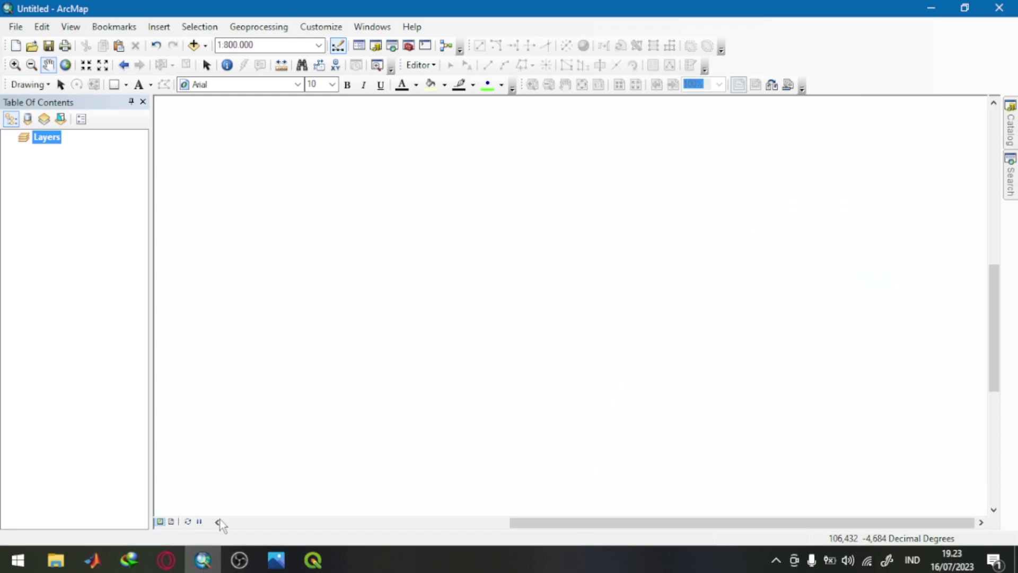
left_click(931, 8)
left_click(931, 9)
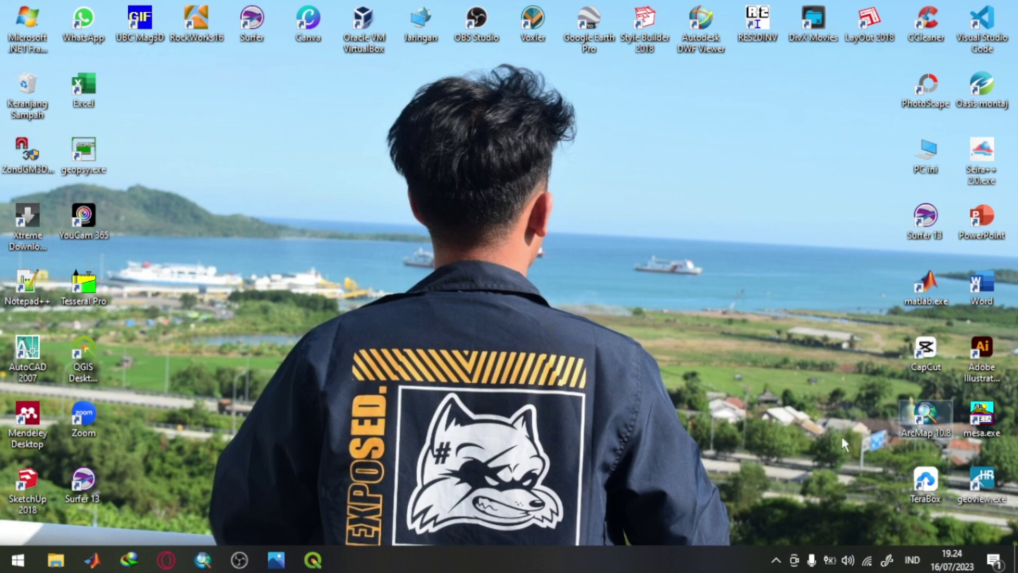
left_click(202, 559)
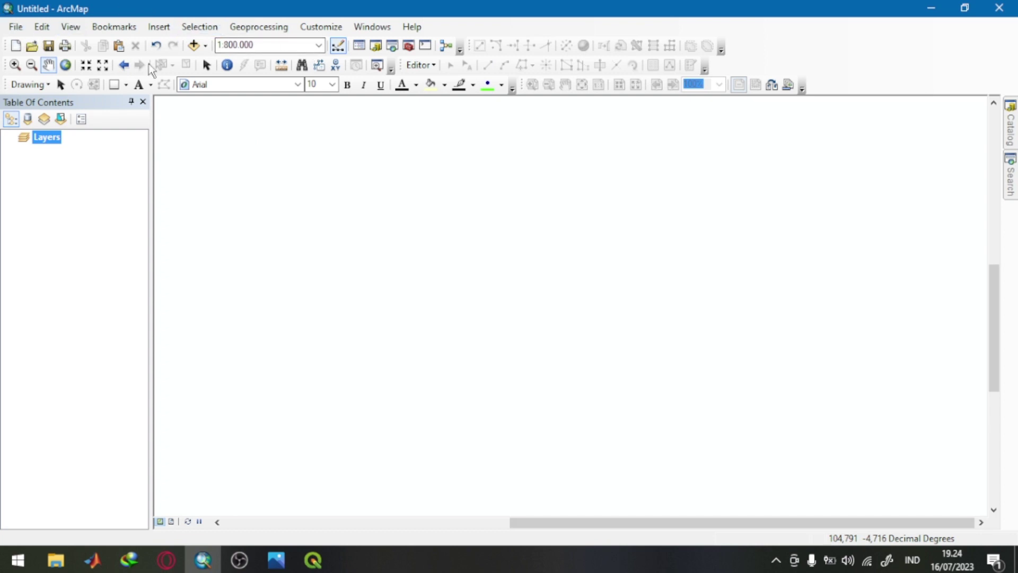
Step: Try adding ADMINISTRASIKECAMATAN_AR_50K.shp from the KAB. LAMPUNG TIMUR folder to the map, and remove that layer
left_click(194, 45)
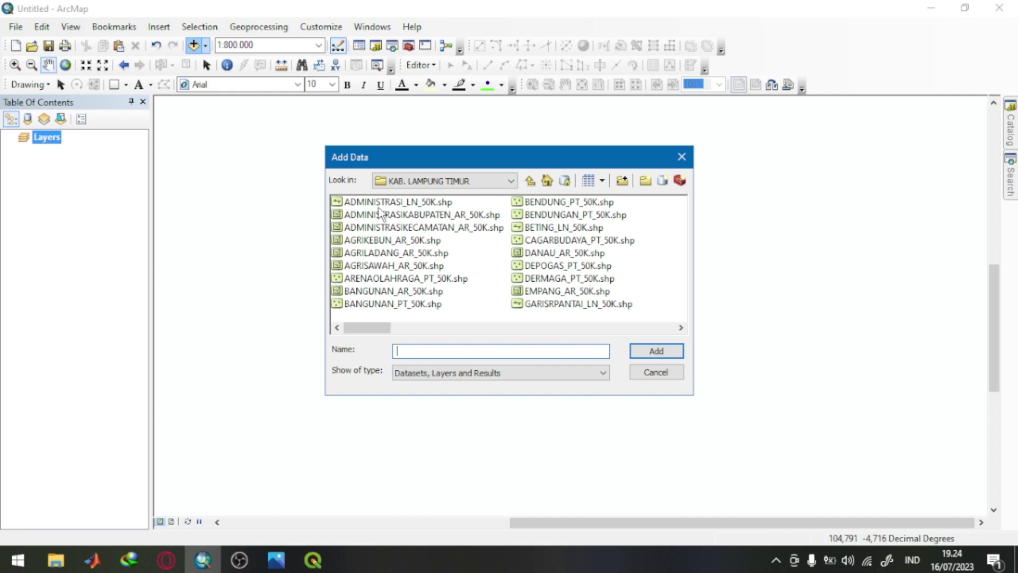
left_click(379, 207)
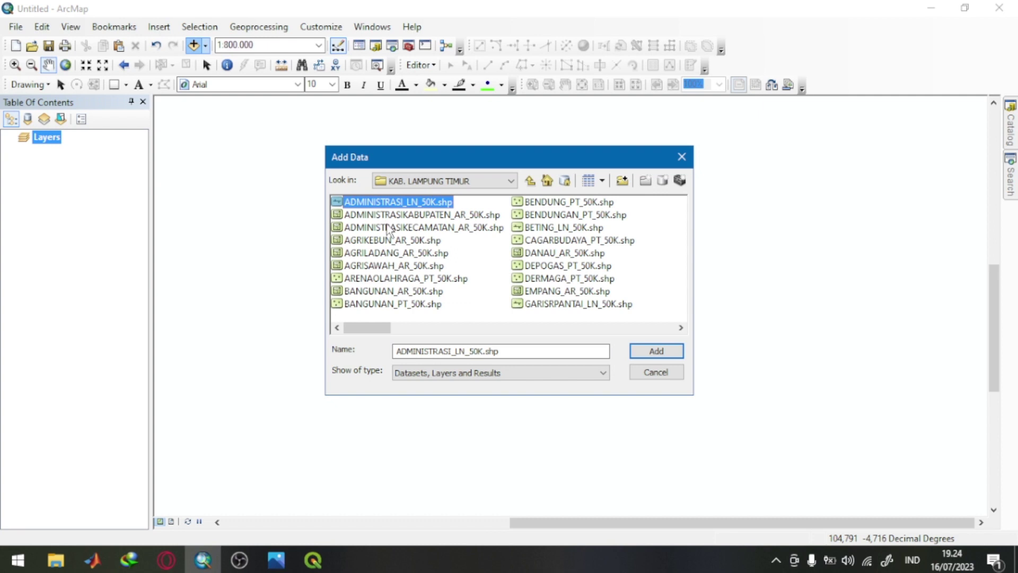
left_click(389, 228)
left_click(399, 240)
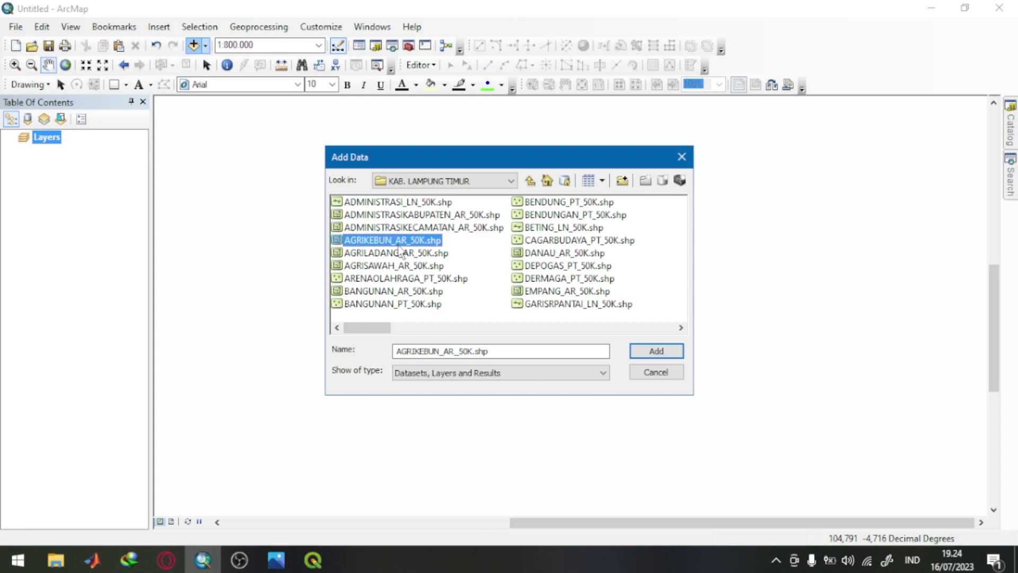
left_click(397, 228)
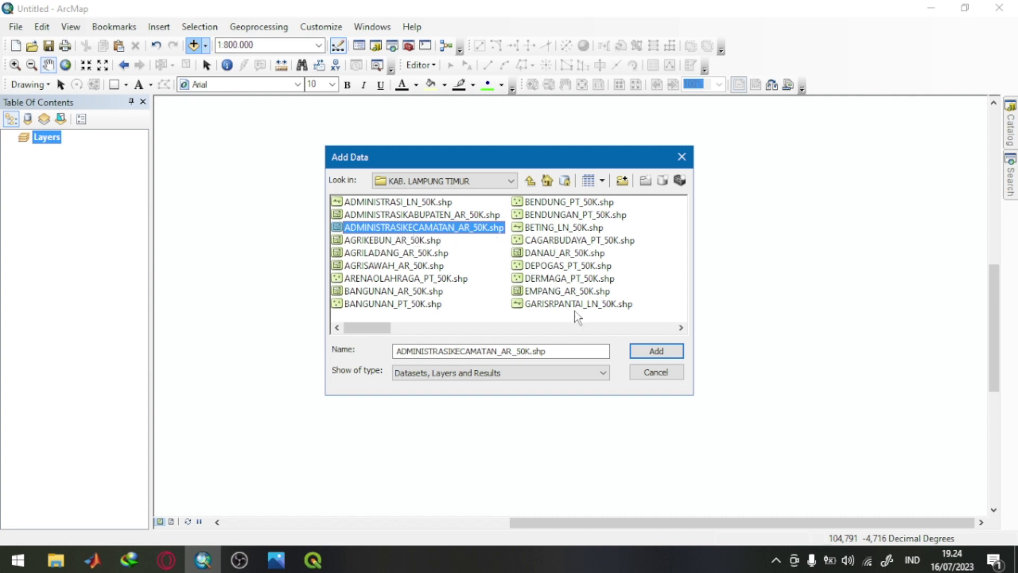
left_click(670, 351)
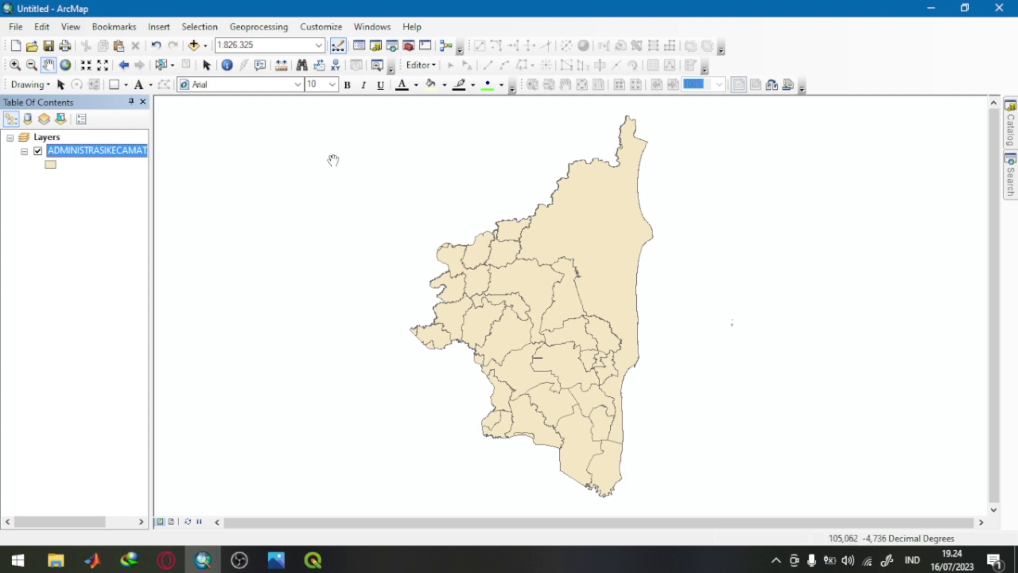
right_click(112, 155)
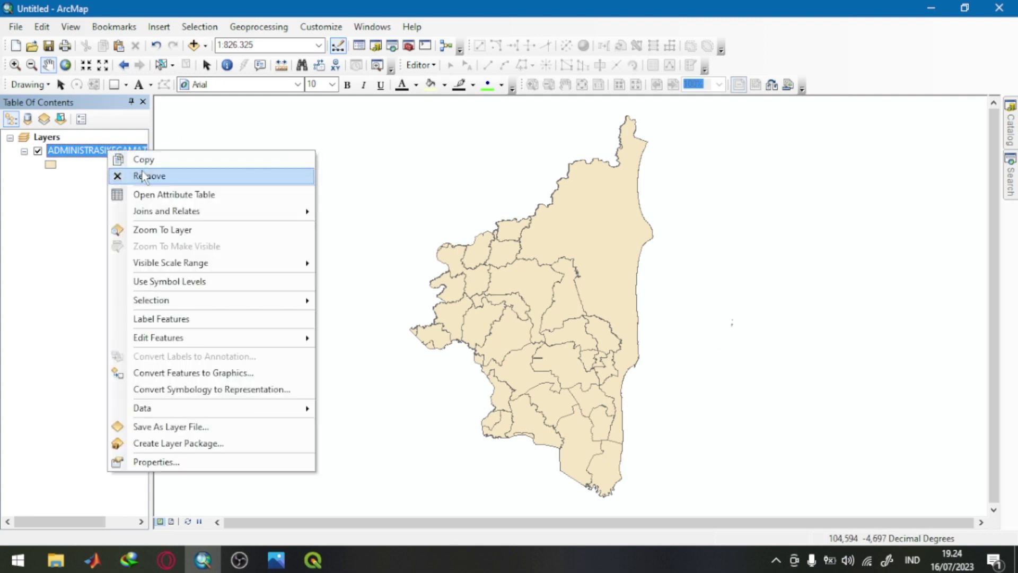
left_click(151, 176)
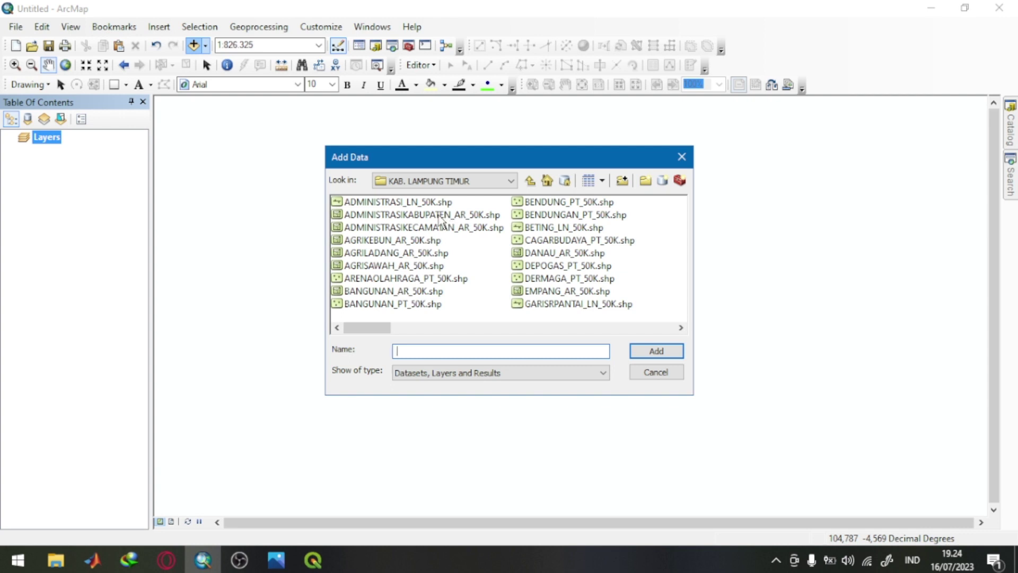
Step: Add ADMINISTRASIKABUPATEN_AR_50K.shp and, from the 9. Geology Lampung folder, Geology Lampung.shp to the map
left_click(440, 215)
left_click(657, 351)
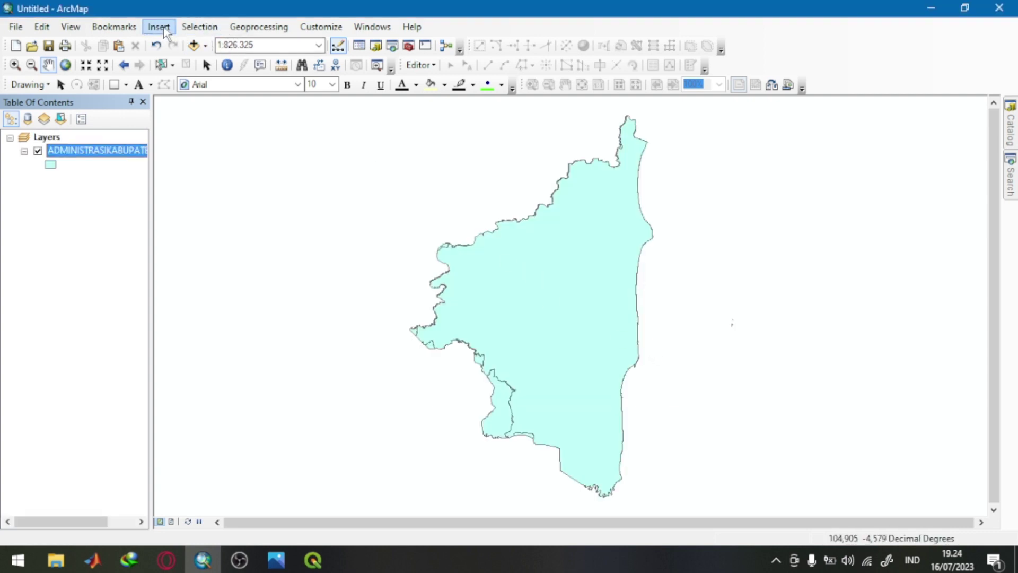
left_click(193, 45)
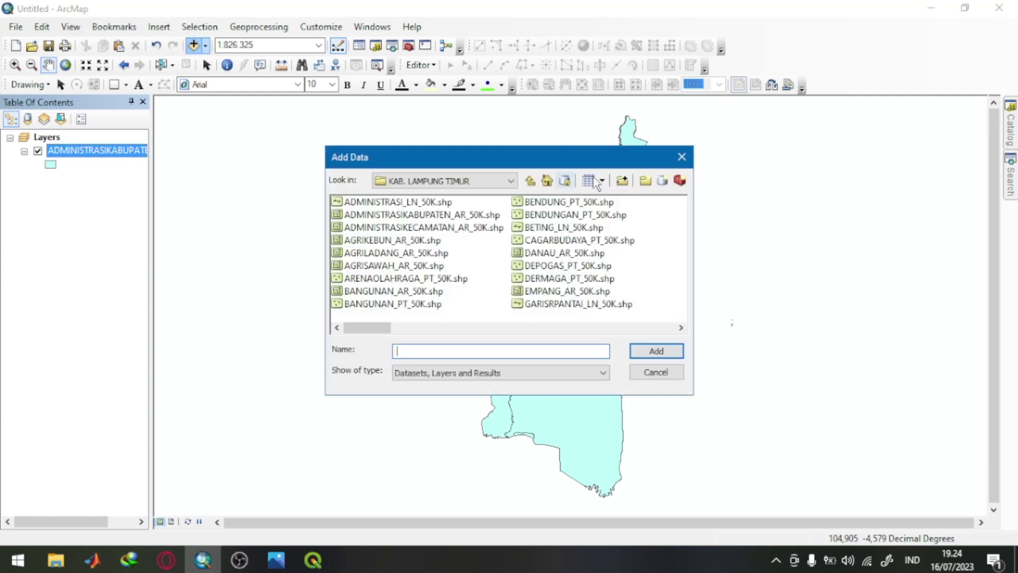
left_click(531, 181)
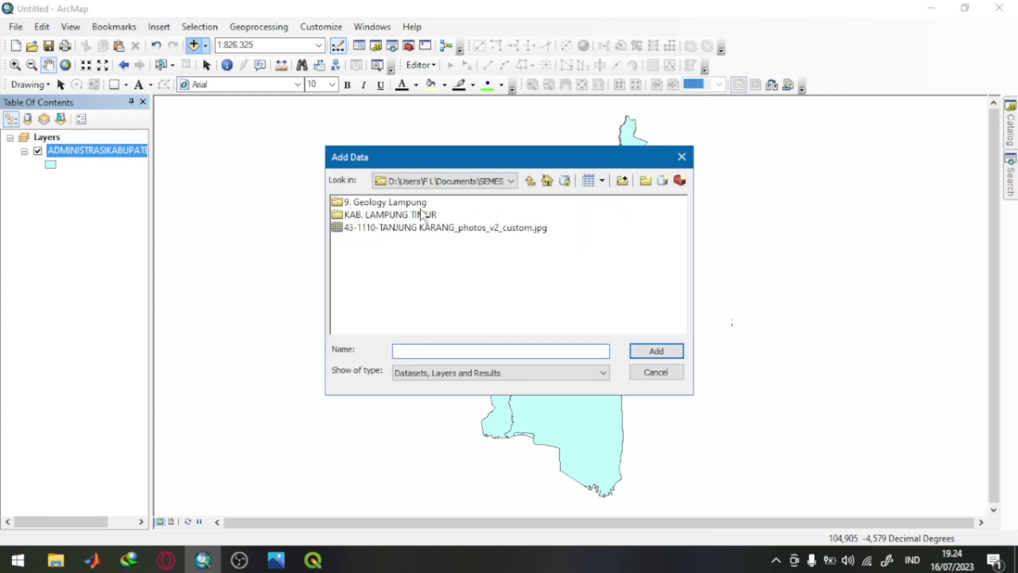
double_click(417, 203)
left_click(391, 205)
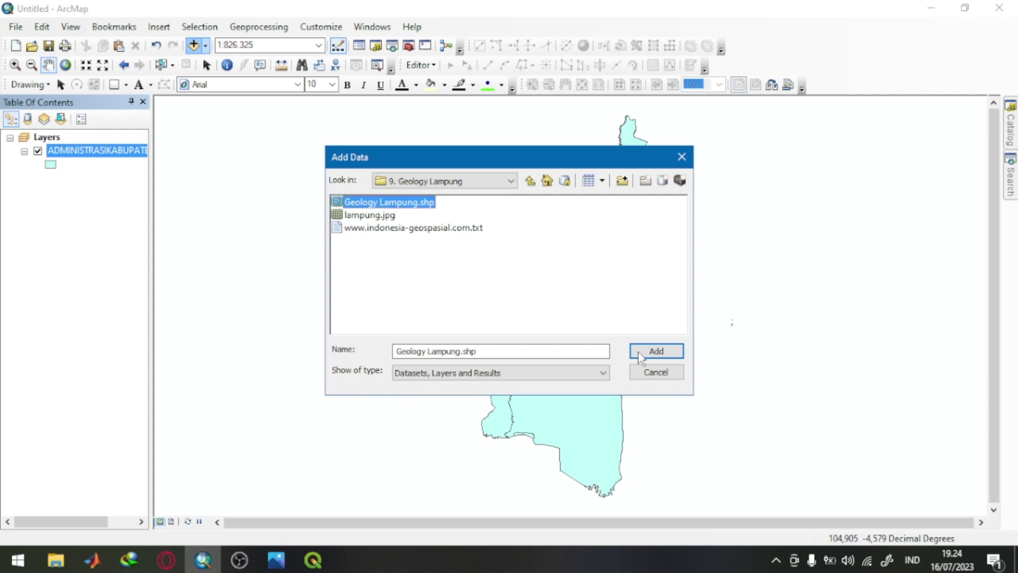
left_click(671, 351)
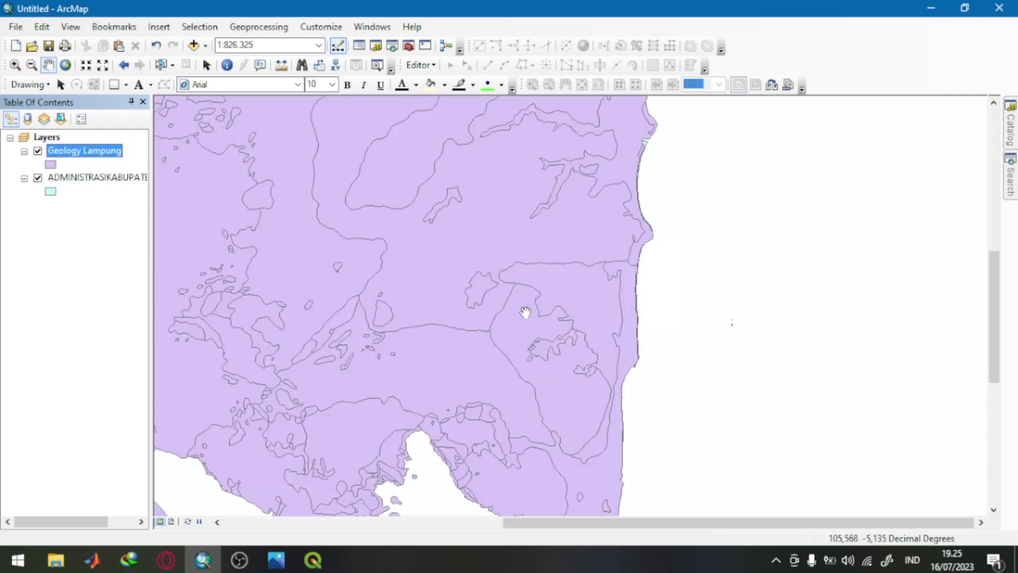
Step: Move the regency boundary layer above the Geology Lampung layer in the drawing order
scroll(525, 310, "down", 1)
left_click_drag(74, 183, 73, 150)
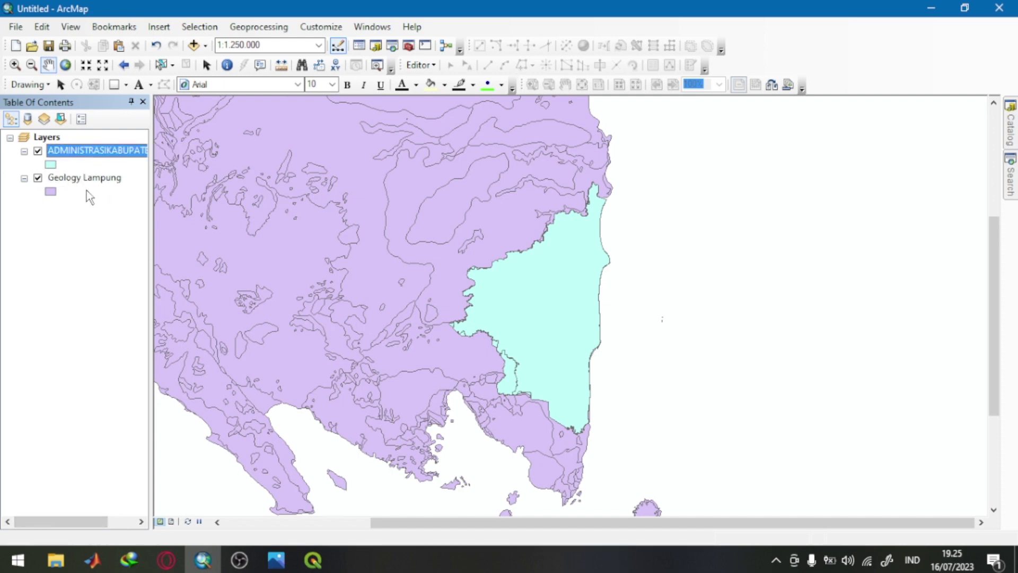
scroll(534, 314, "up", 3)
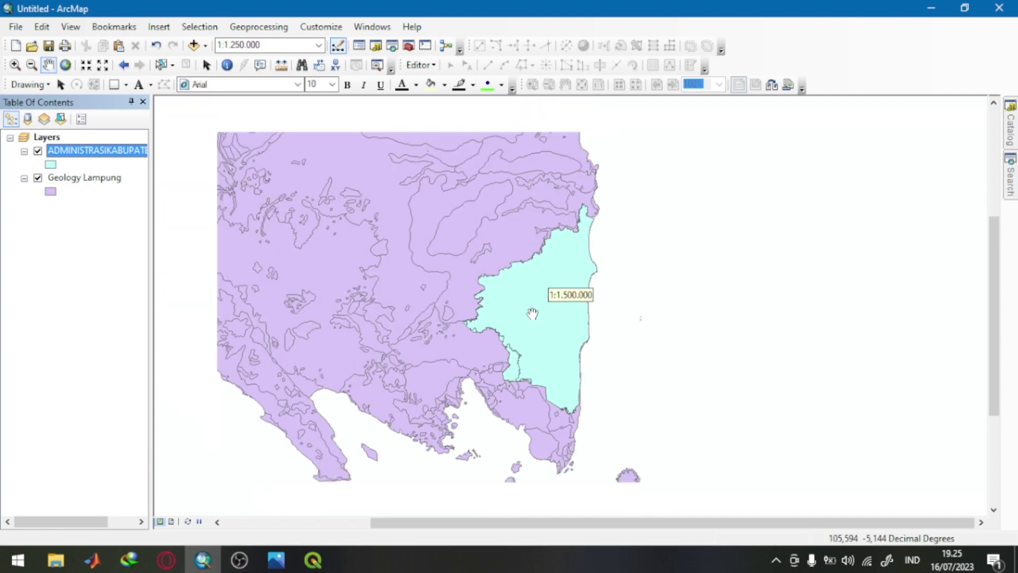
scroll(534, 313, "up", 1)
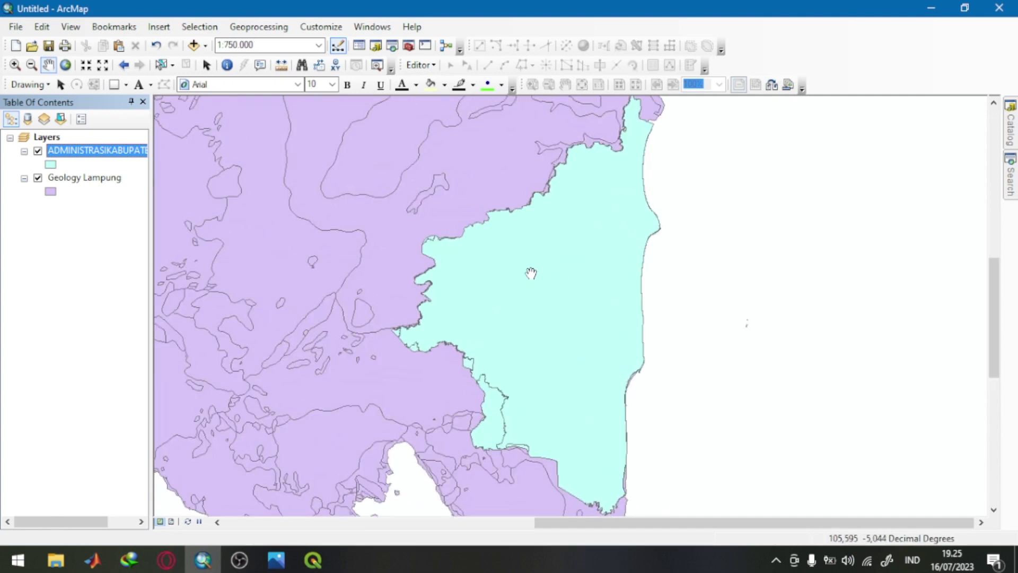
Step: Start the Clip geoprocessing tool with Geology Lampung as input features and ADMINISTRASIKABUPATEN_AR_50K as clip features
left_click(239, 31)
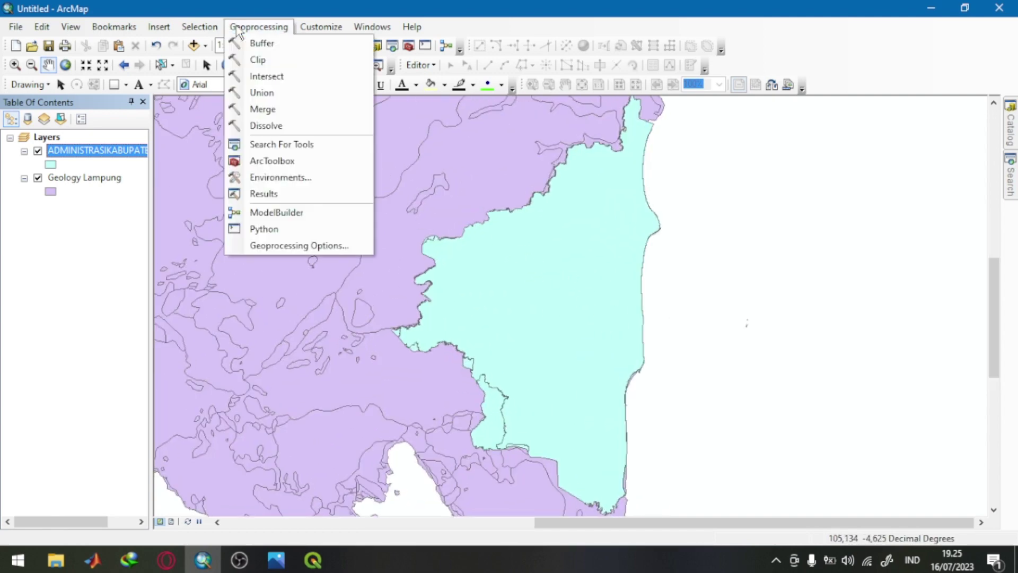
left_click(249, 59)
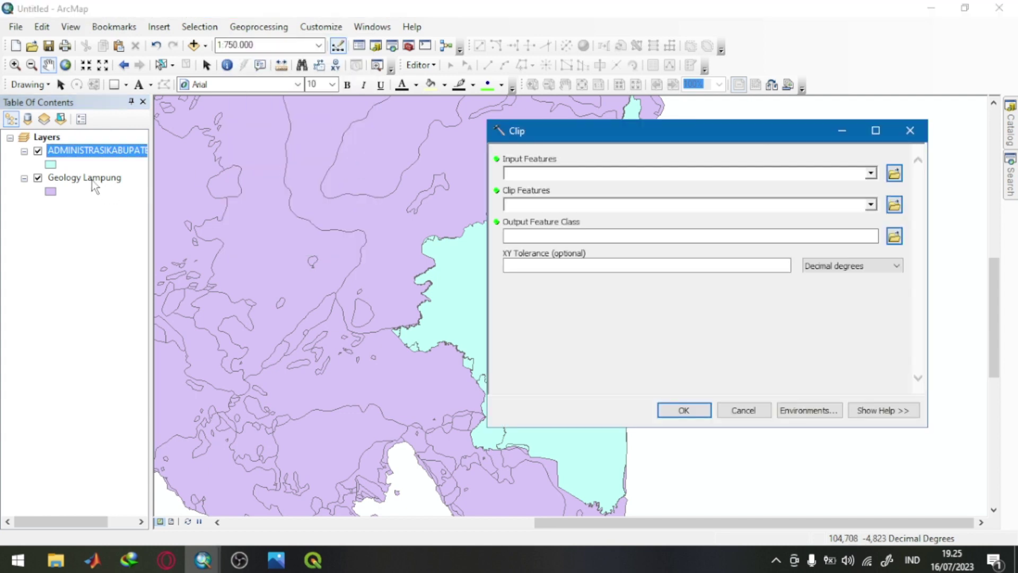
left_click_drag(94, 185, 526, 176)
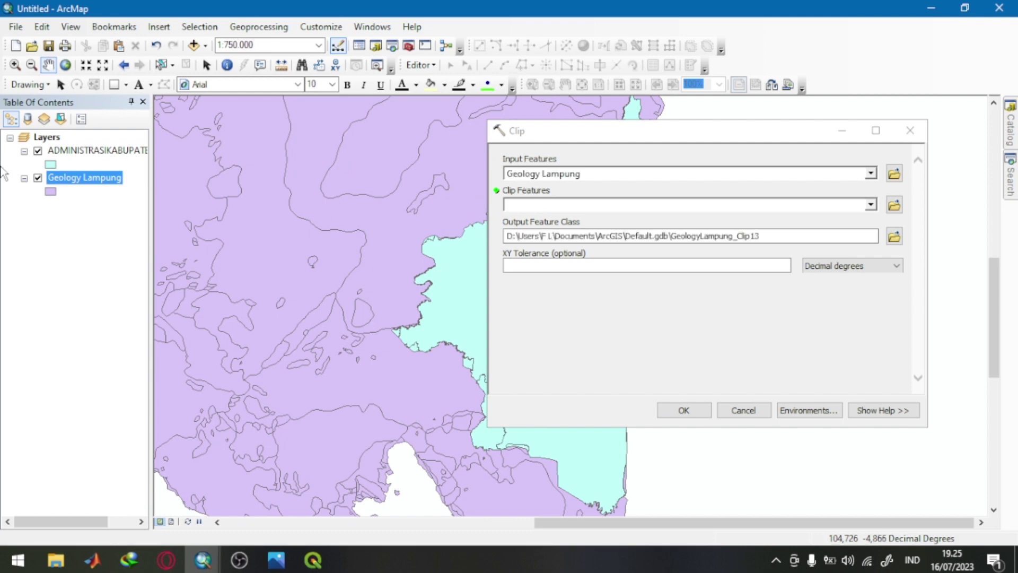
left_click_drag(87, 151, 527, 205)
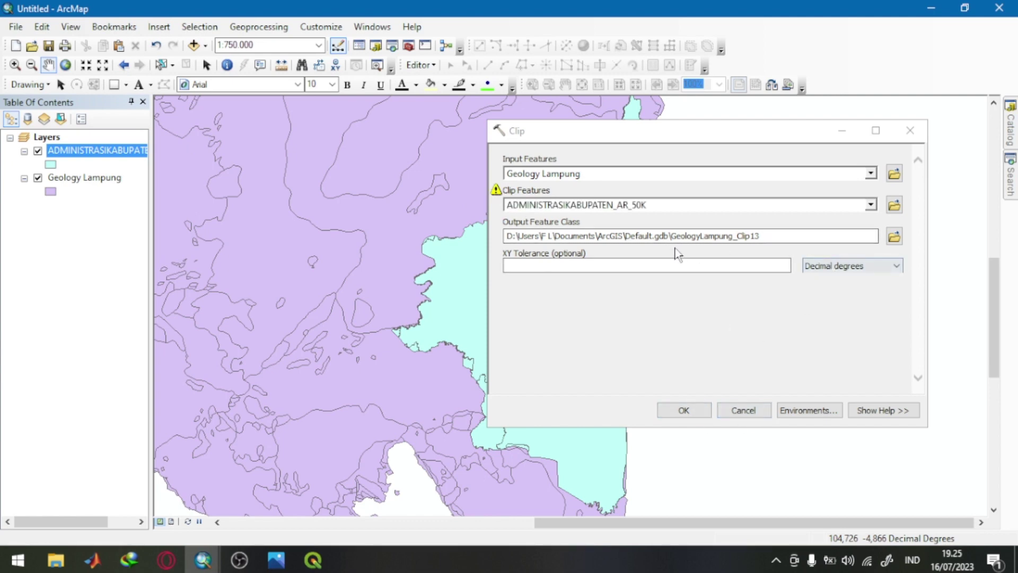
Step: Save the clip output as Lampung Timur clip.shp in the SEMESTER 8\folder tutorial folder and run the clip
left_click(893, 237)
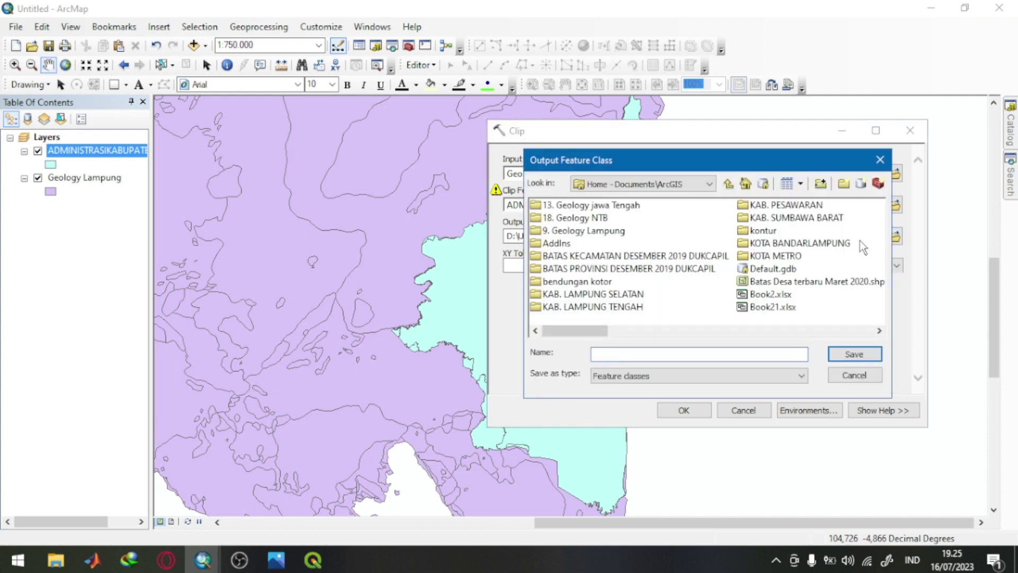
left_click(729, 185)
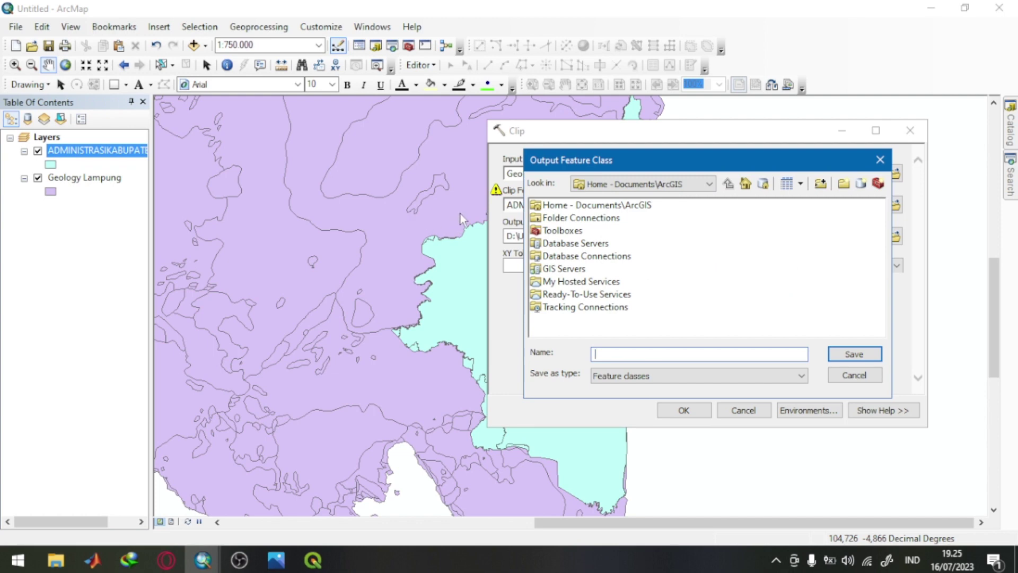
left_click(746, 183)
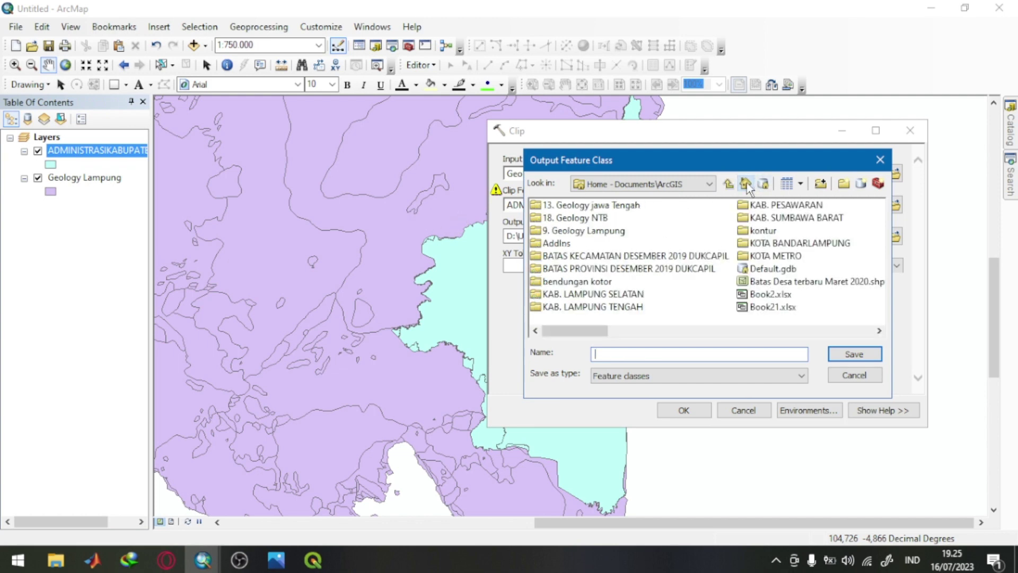
left_click(696, 184)
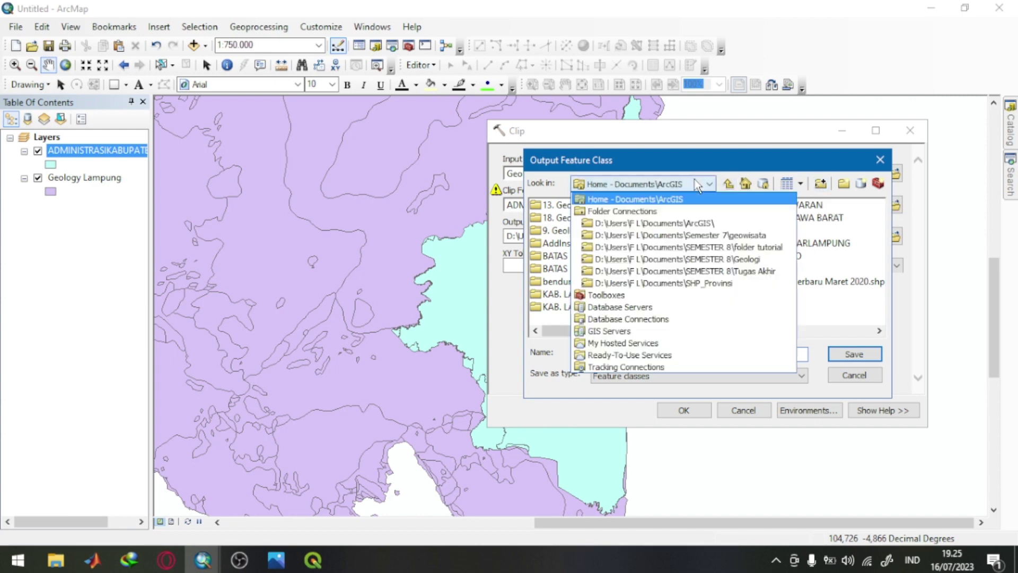
left_click(730, 248)
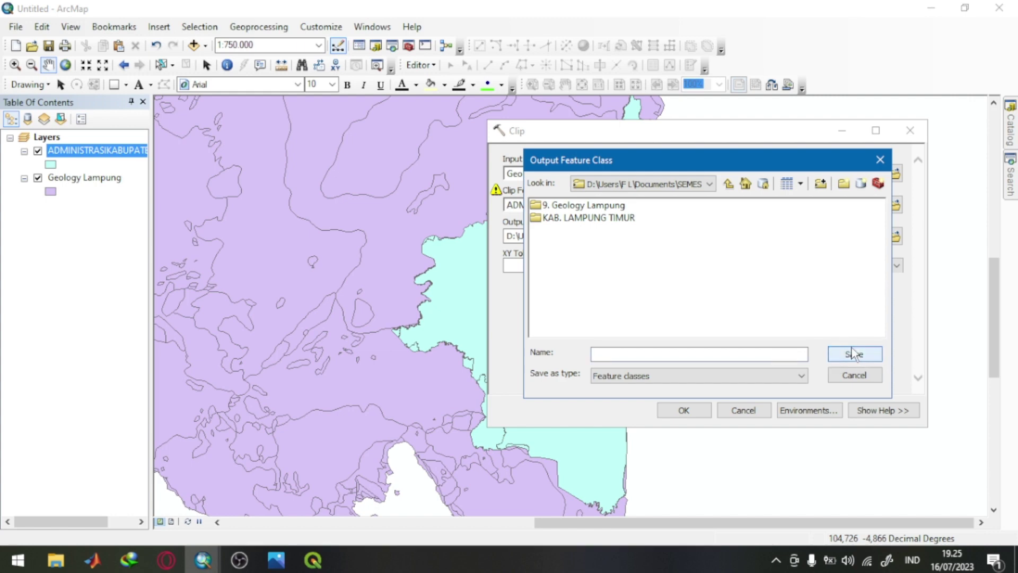
left_click(771, 354)
left_click(864, 354)
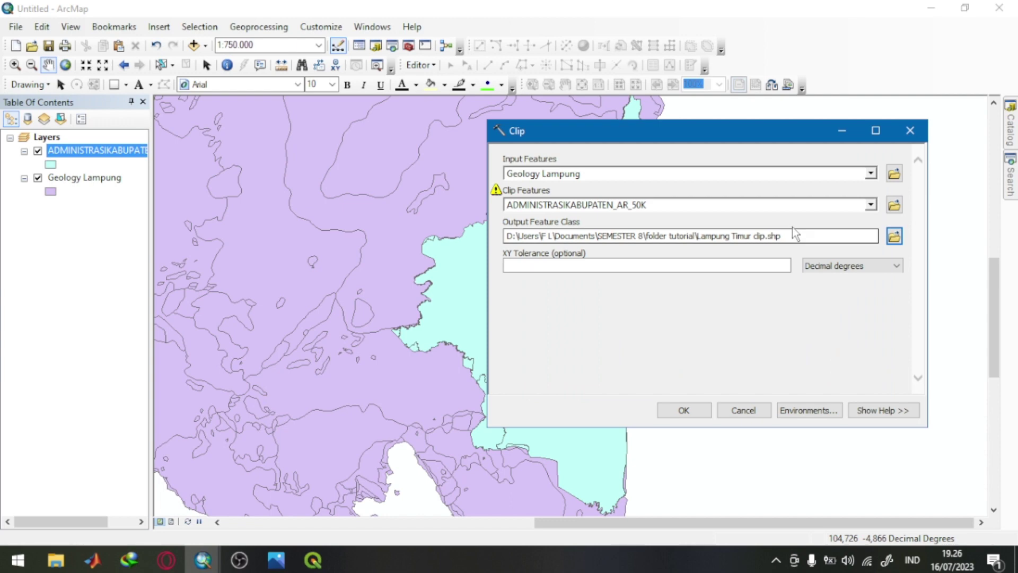
left_click(690, 410)
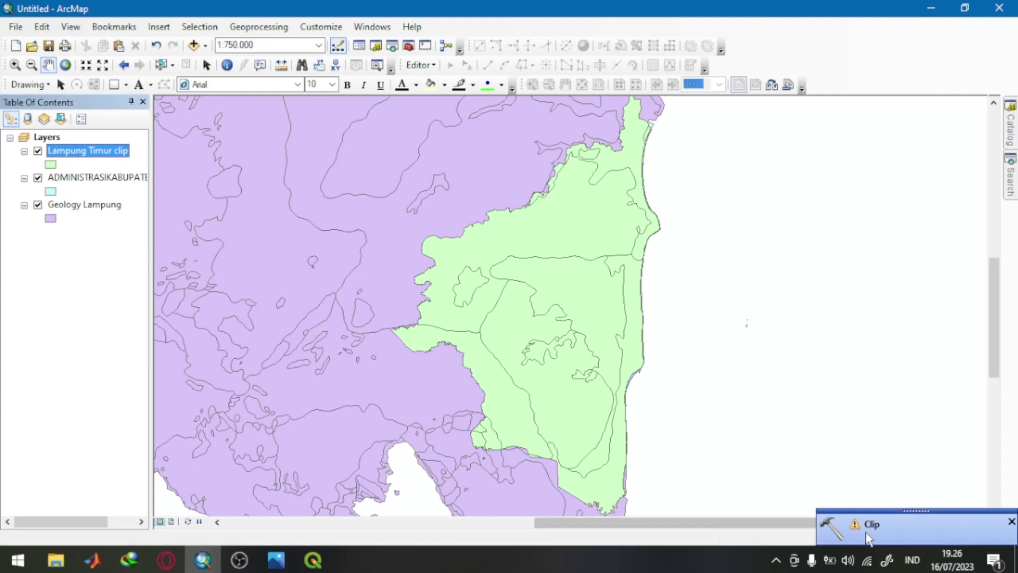
Step: Dismiss the Clip notification and hide the ADMINISTRASIKABUPATEN_AR_50K and Geology Lampung layers
left_click(1011, 522)
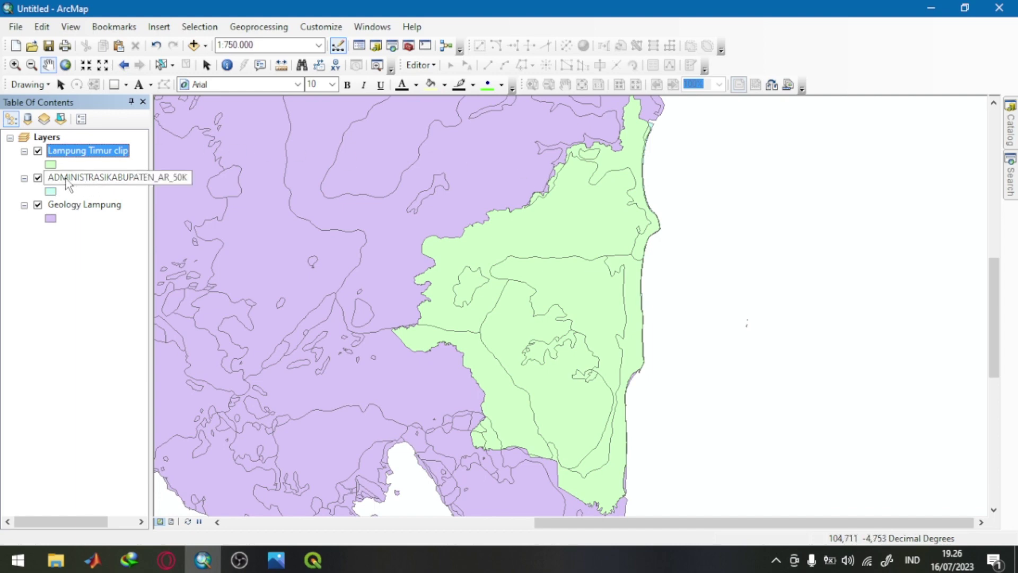
left_click(37, 178)
left_click(37, 205)
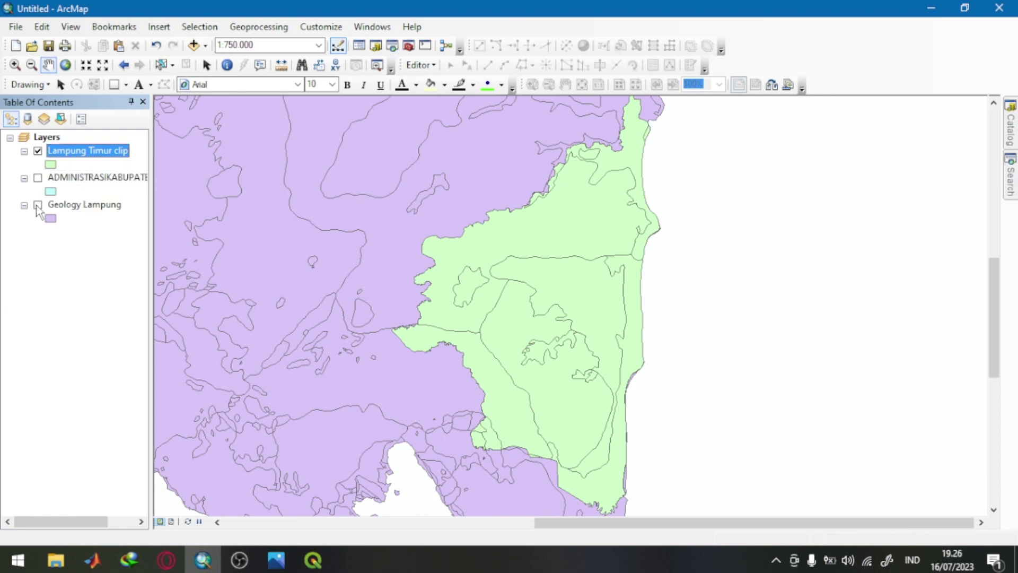
Step: Turn on labels for the Lampung Timur clip layer using the FORMATION field and apply them to the map
right_click(69, 154)
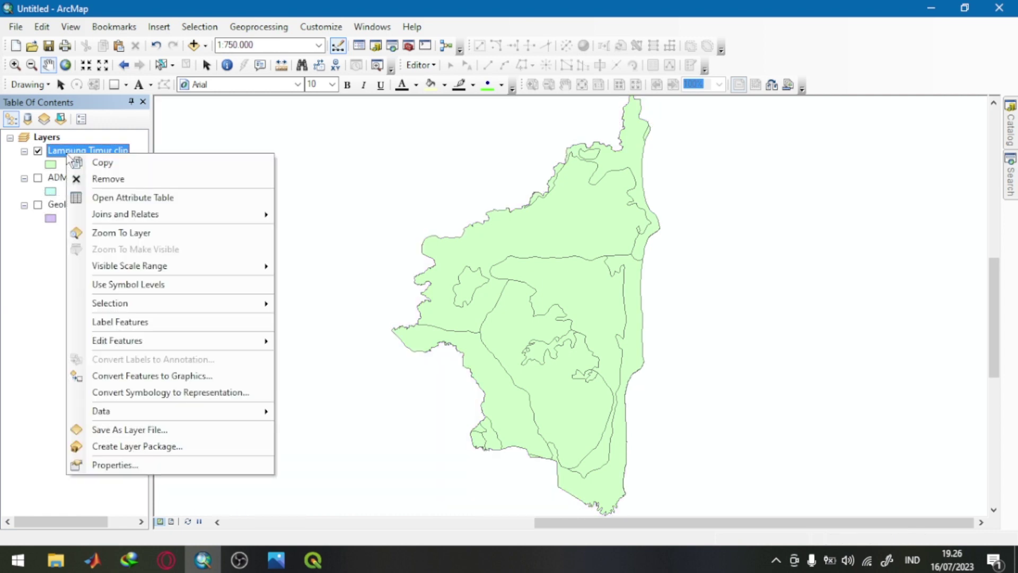
left_click(112, 465)
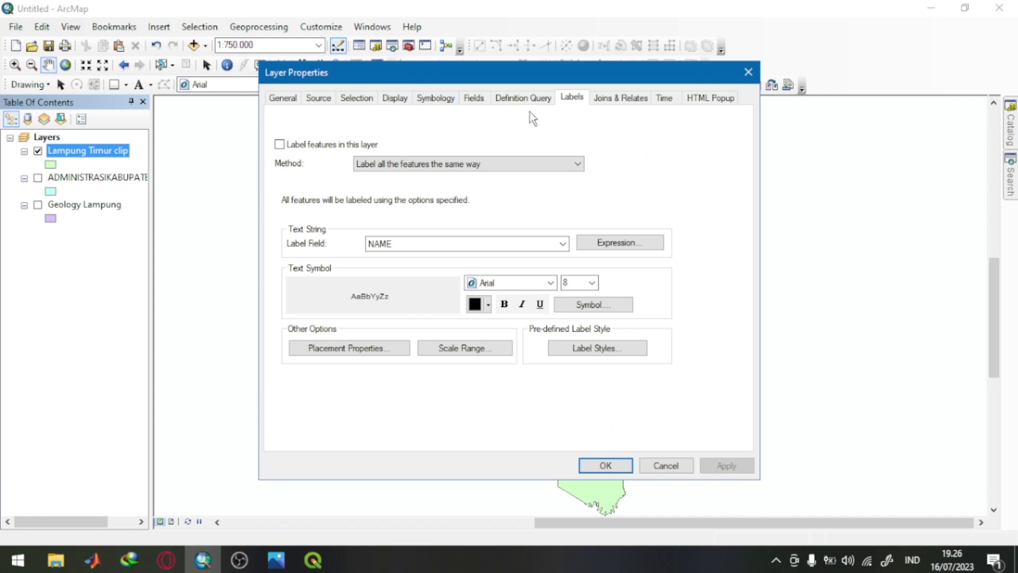
left_click(278, 145)
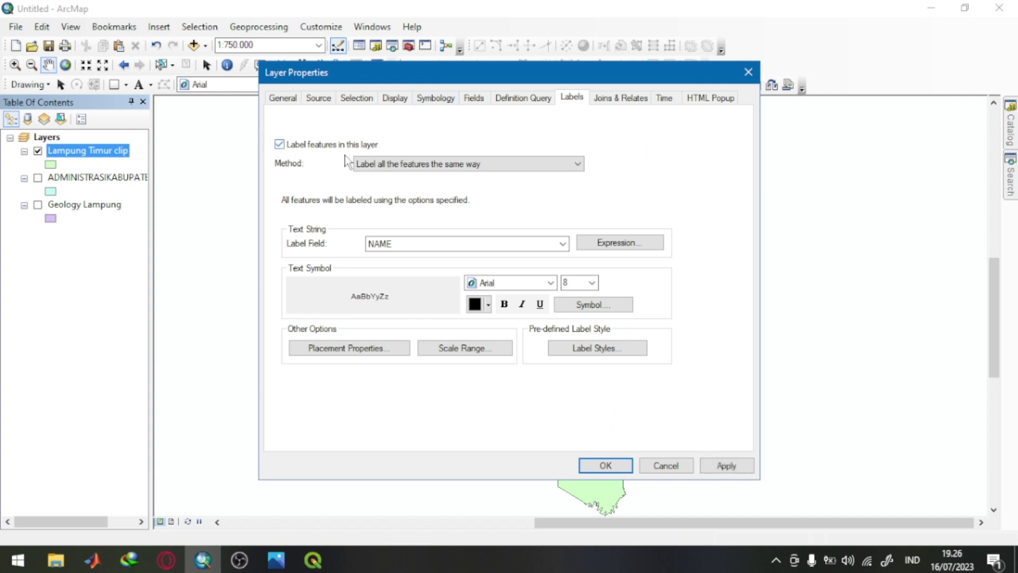
left_click(555, 246)
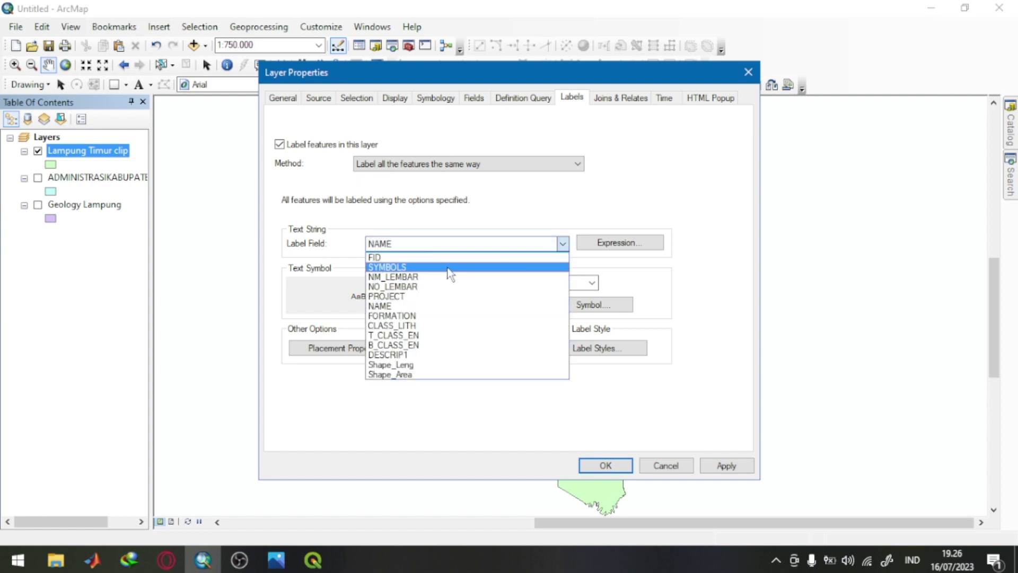
left_click(427, 316)
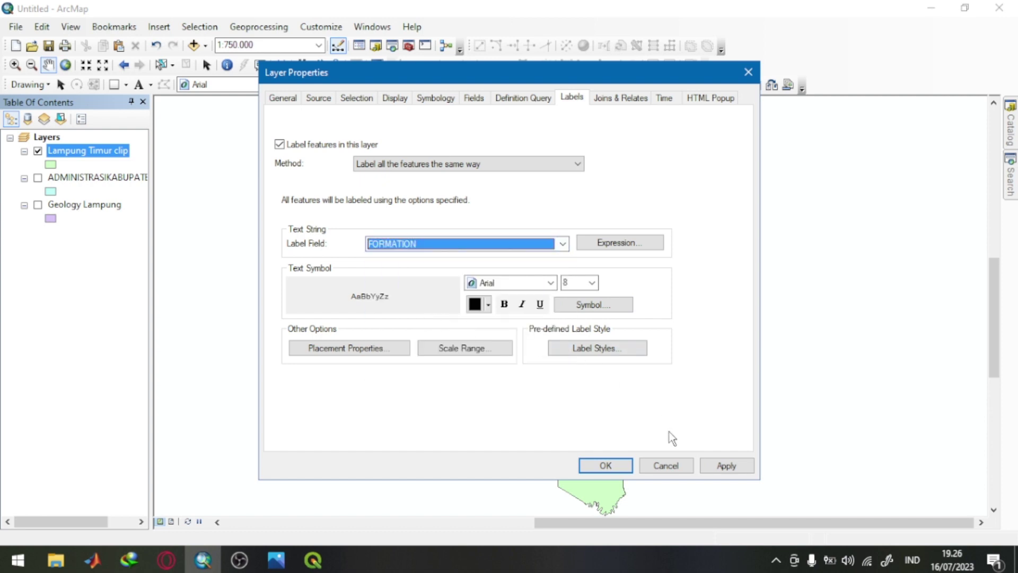
left_click(726, 466)
left_click_drag(593, 79, 217, 90)
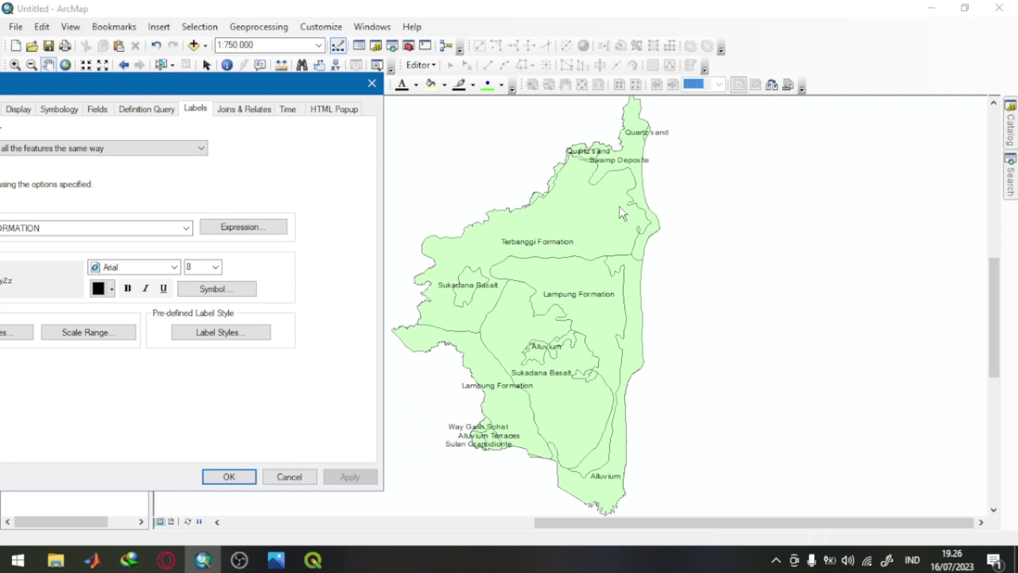
left_click_drag(316, 94, 741, 106)
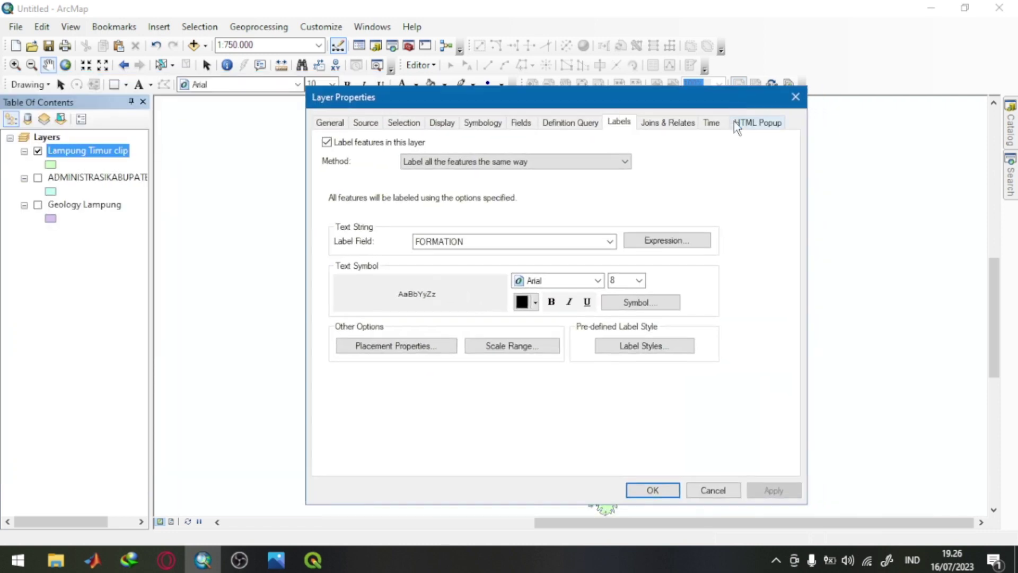
Step: Set the layer's symbology to unique values of the FORMATION field and add all values
left_click(488, 126)
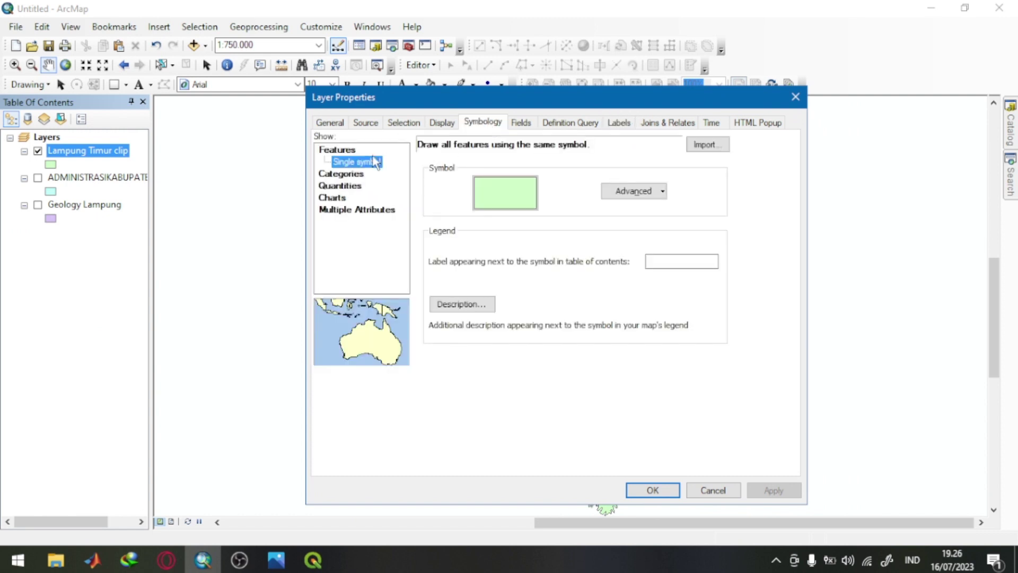
left_click(355, 175)
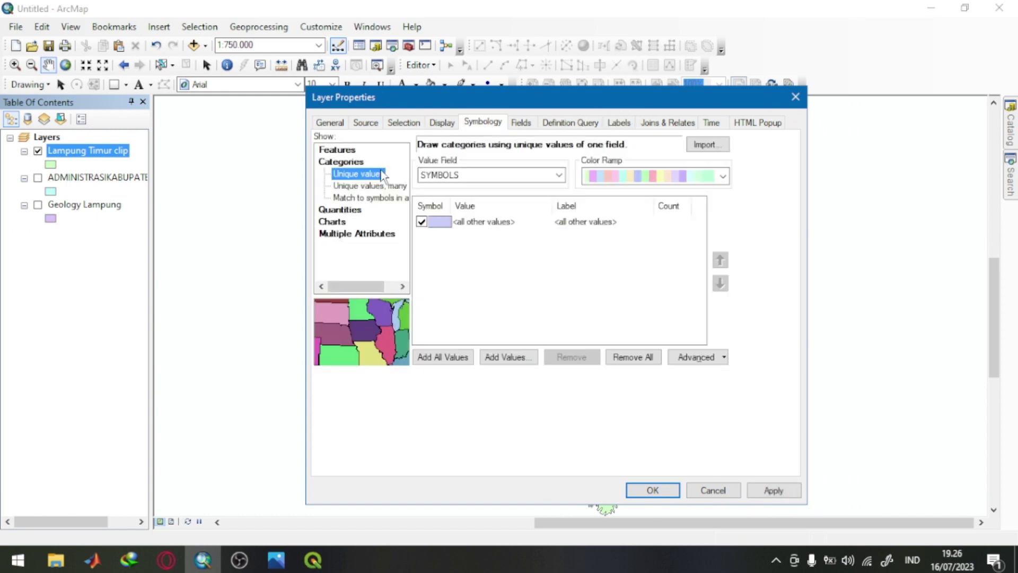
left_click(535, 177)
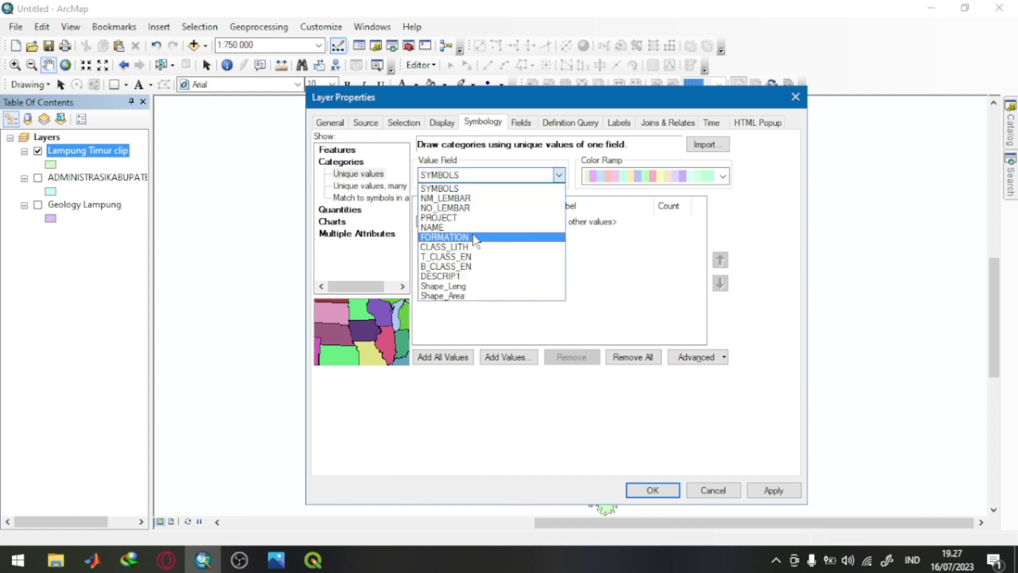
left_click(475, 235)
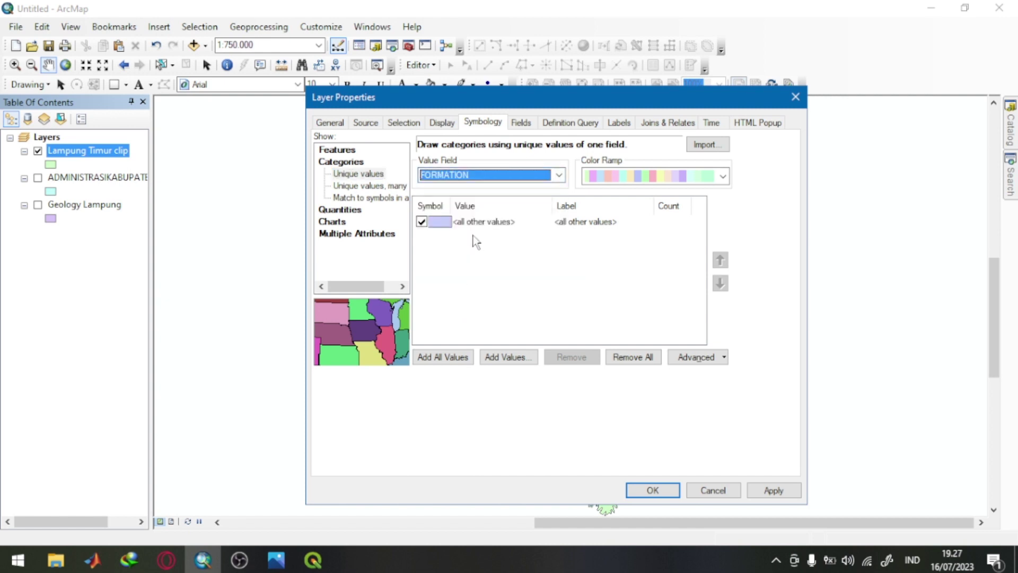
left_click(459, 358)
scroll(534, 291, "down", 1)
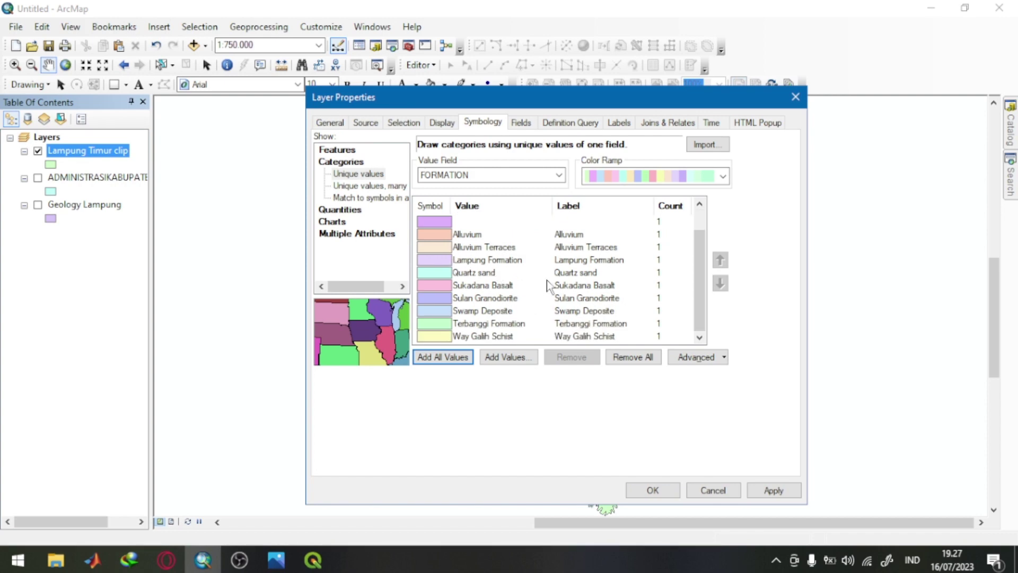
scroll(546, 280, "up", 1)
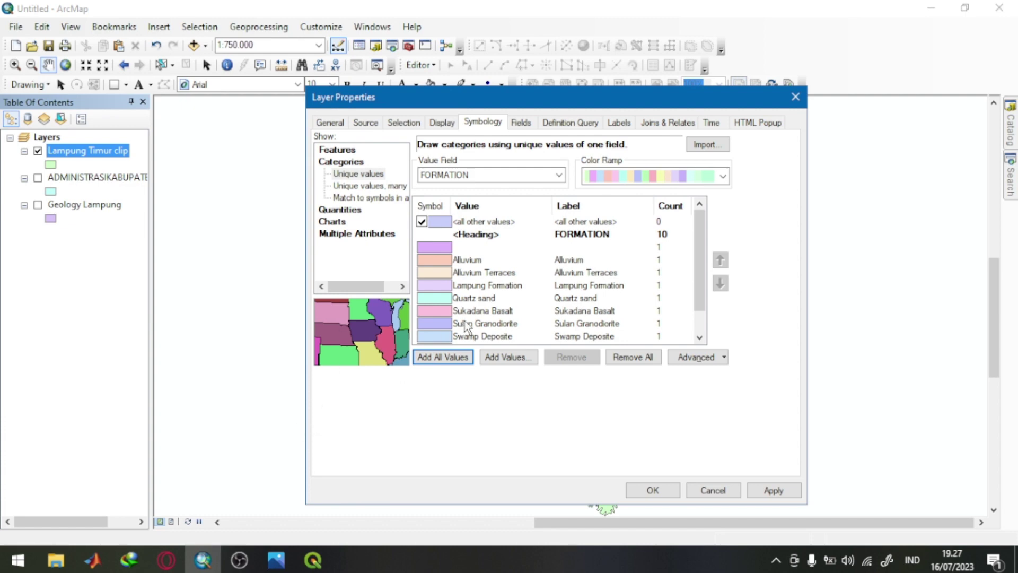
Step: Switch to the 43-1110-TANJUNG KARANG geological map image and examine its formation colours and legend for the Lampung Timur area
left_click(276, 559)
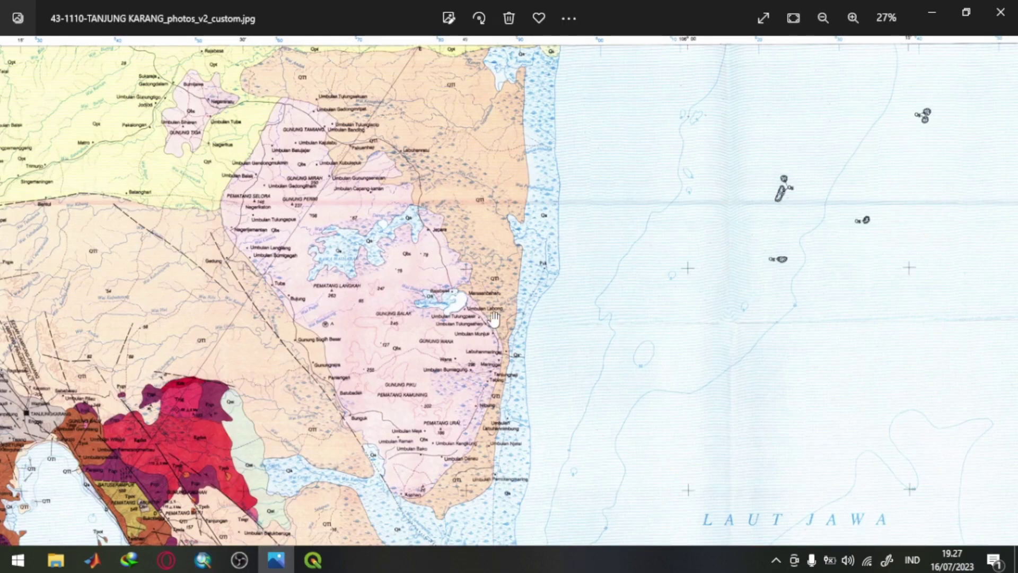
scroll(493, 318, "down", 4)
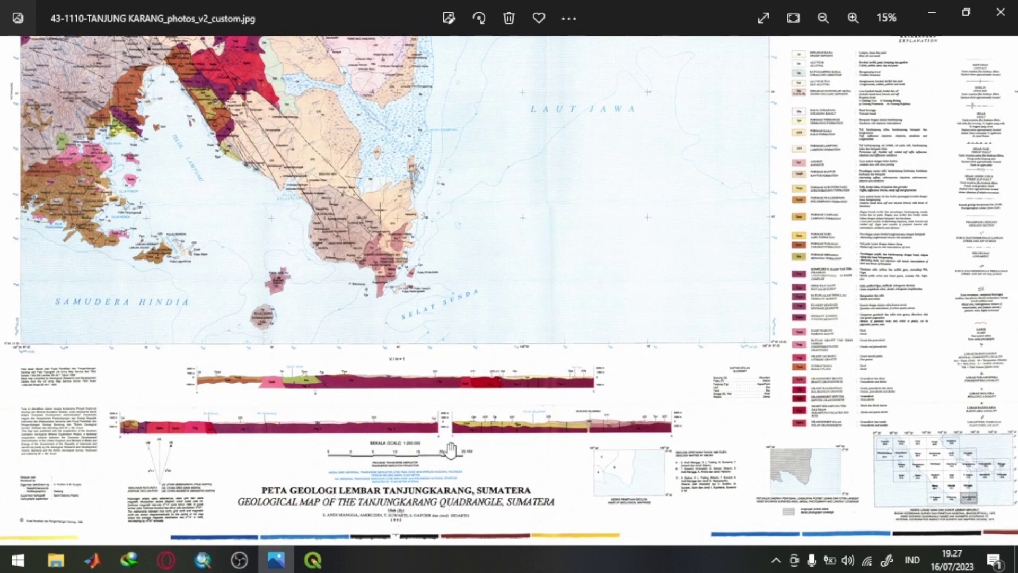
scroll(498, 387, "up", 2)
left_click_drag(350, 202, 363, 426)
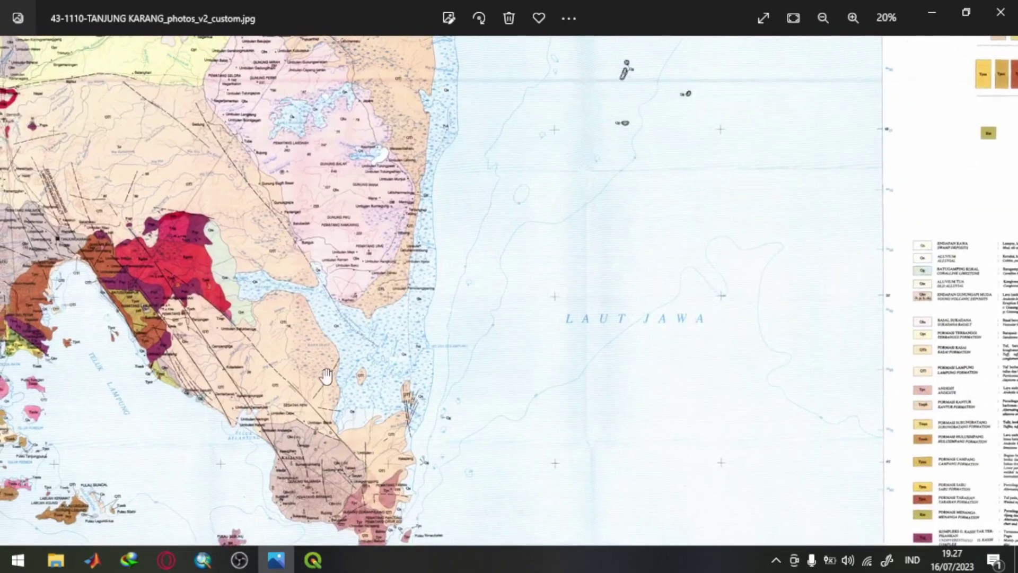
scroll(326, 376, "up", 1)
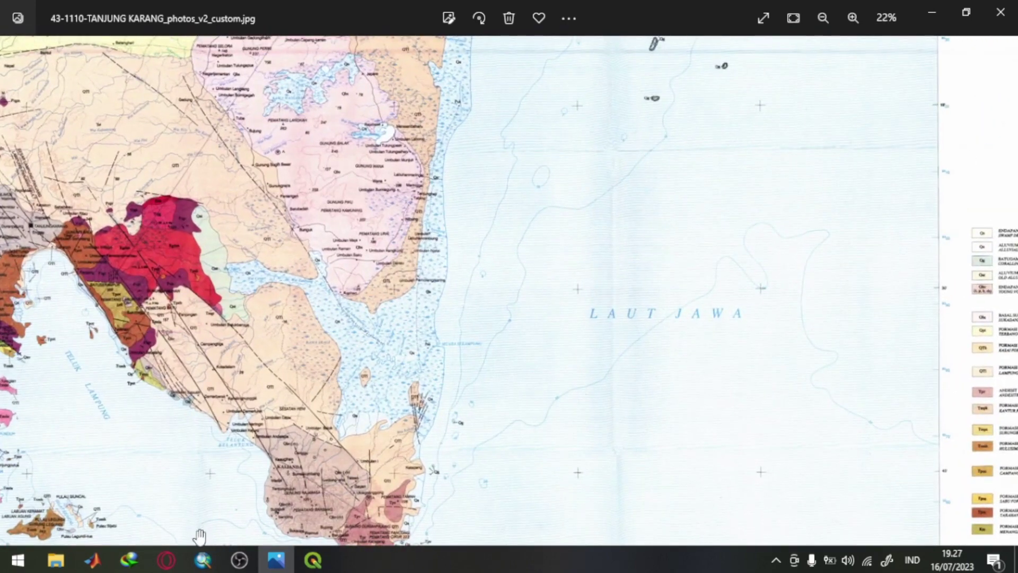
mouse_move(172, 566)
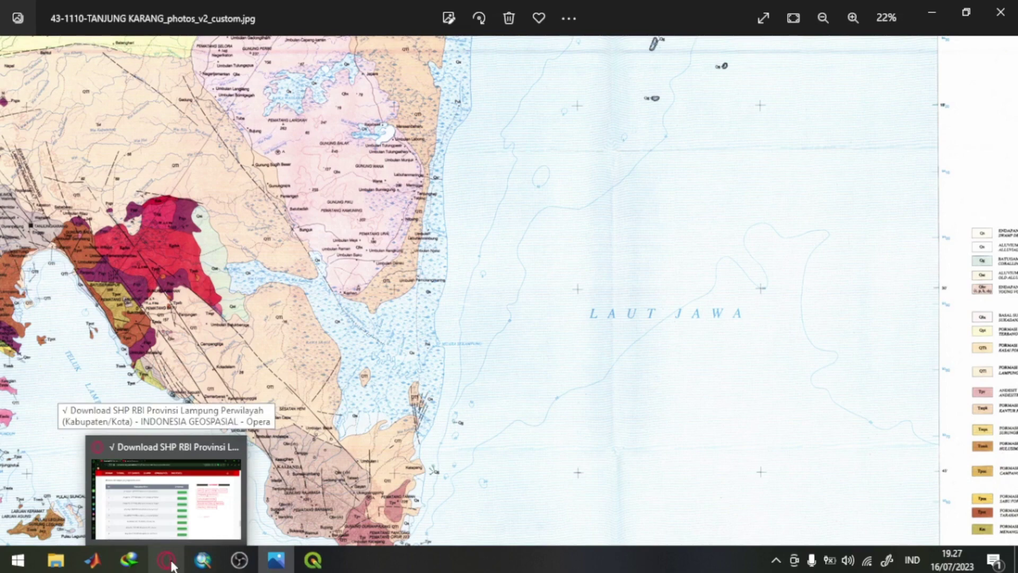
Step: Switch back to ArcMap and accept the FORMATION symbology for the Lampung Timur clip layer
left_click(203, 559)
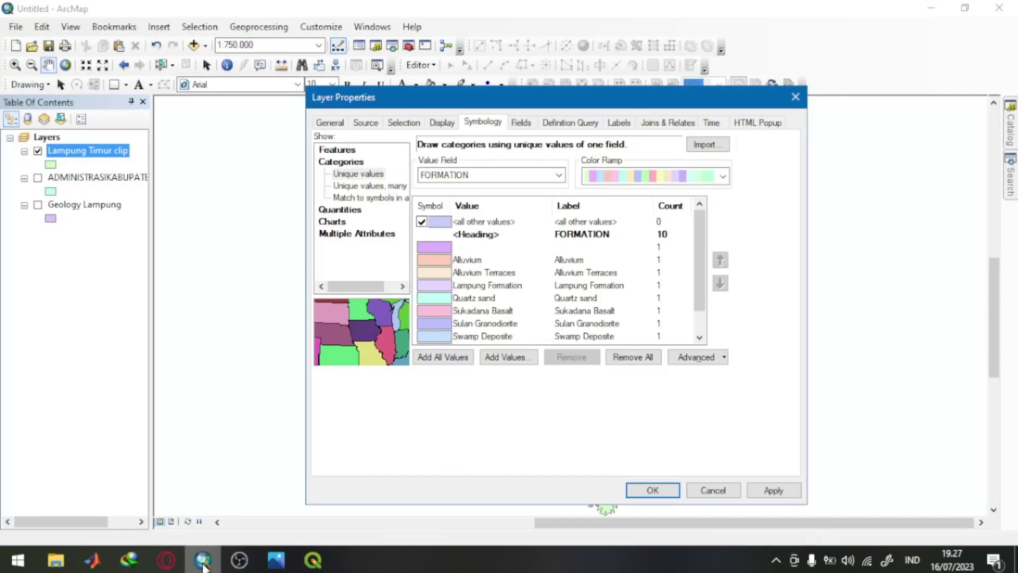
scroll(607, 284, "down", 1)
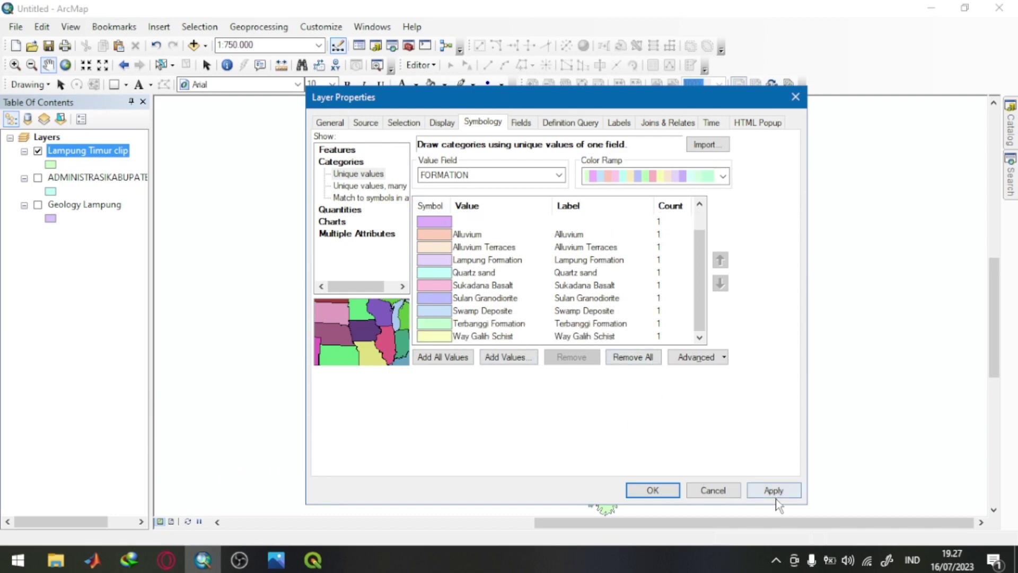
left_click(653, 490)
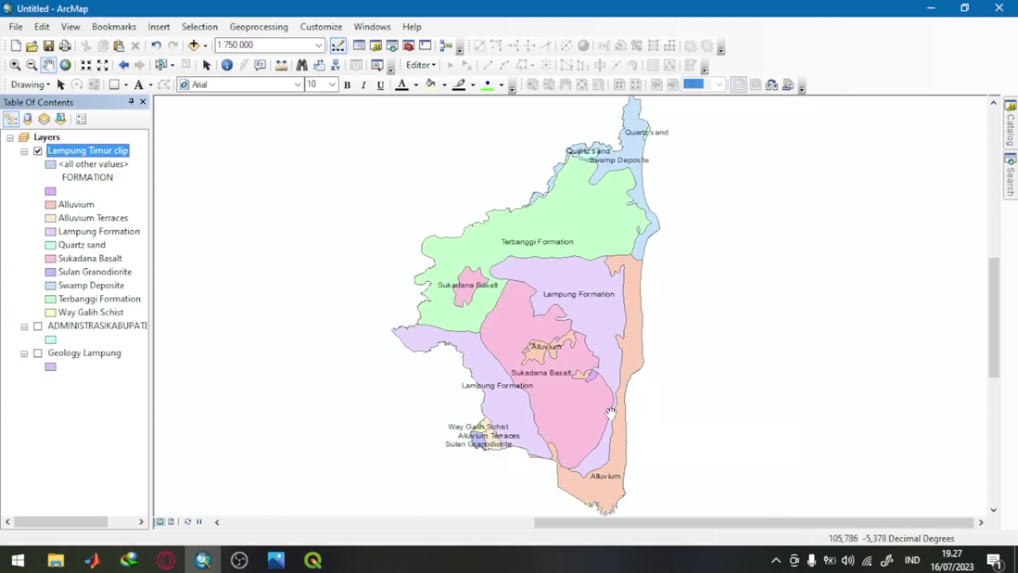
scroll(611, 413, "up", 1)
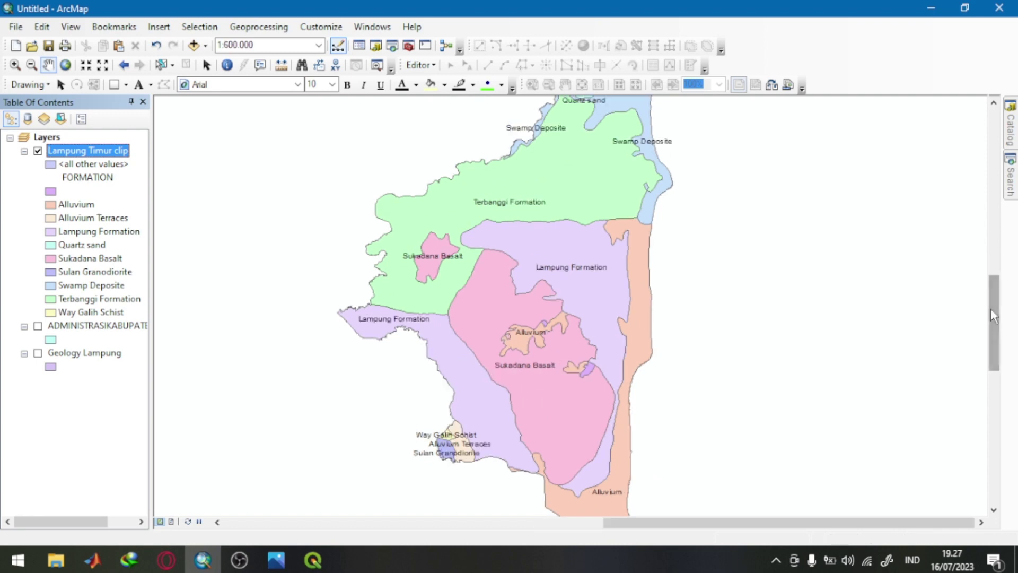
Step: Examine the geological map's colours in the online image colour picker, and compare them with the formation map in ArcMap
left_click_drag(990, 307, 990, 319)
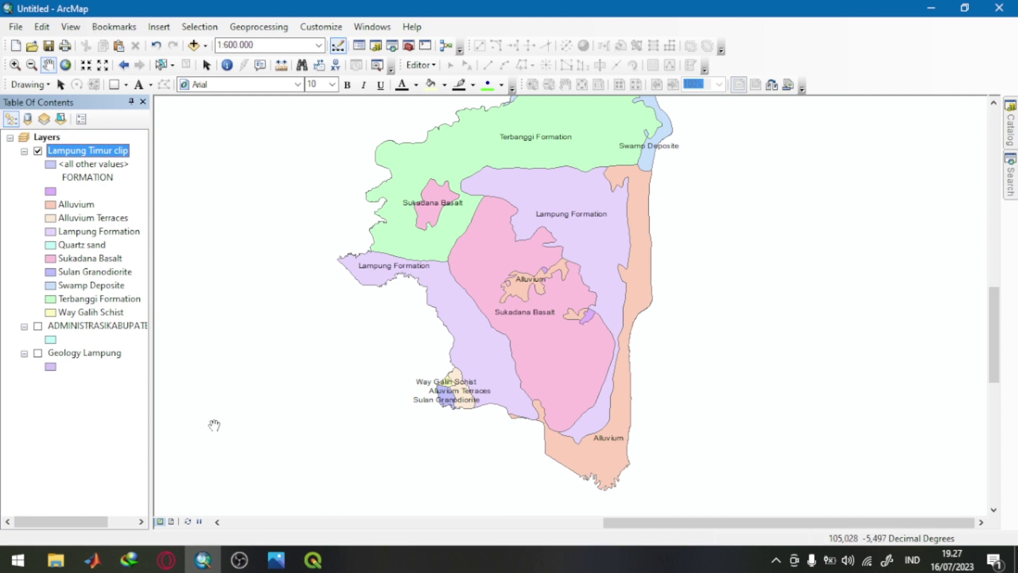
left_click(165, 559)
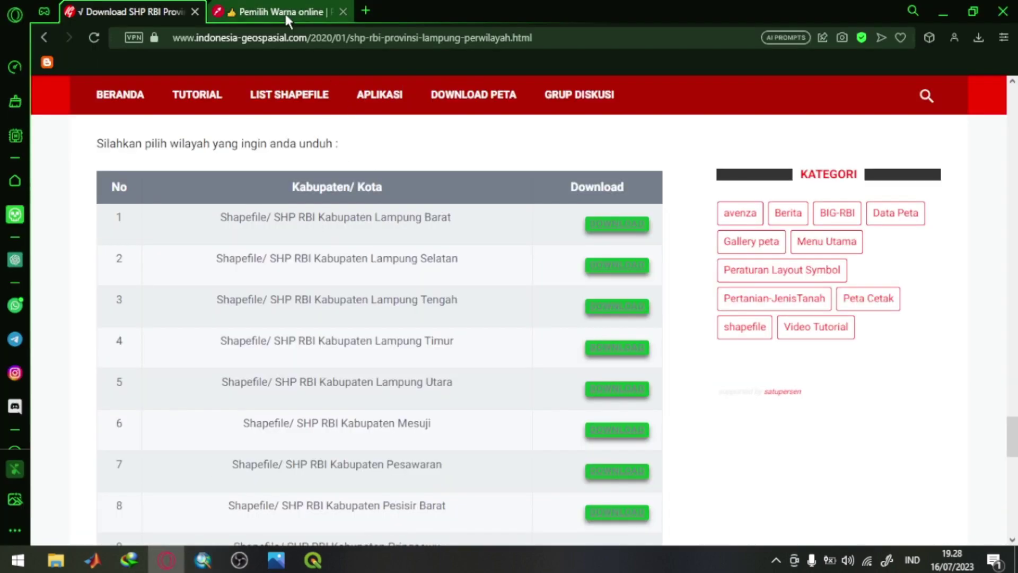
left_click(284, 11)
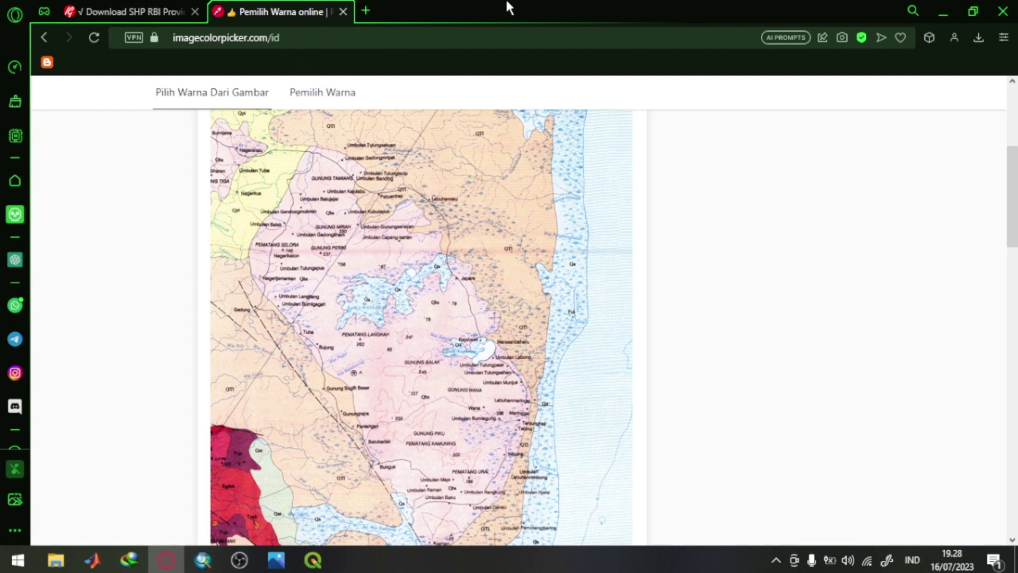
left_click(943, 13)
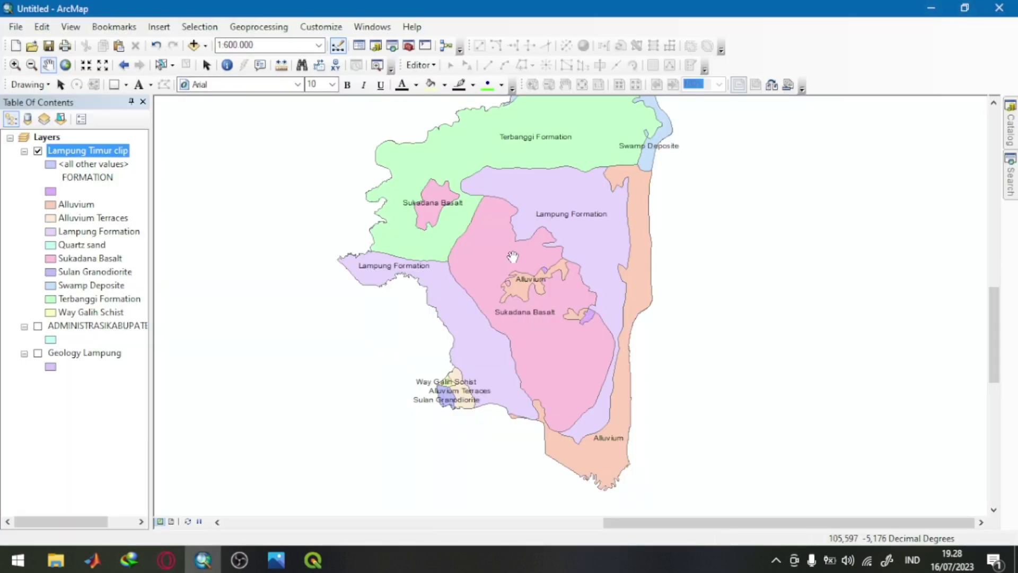
scroll(524, 182, "up", 3)
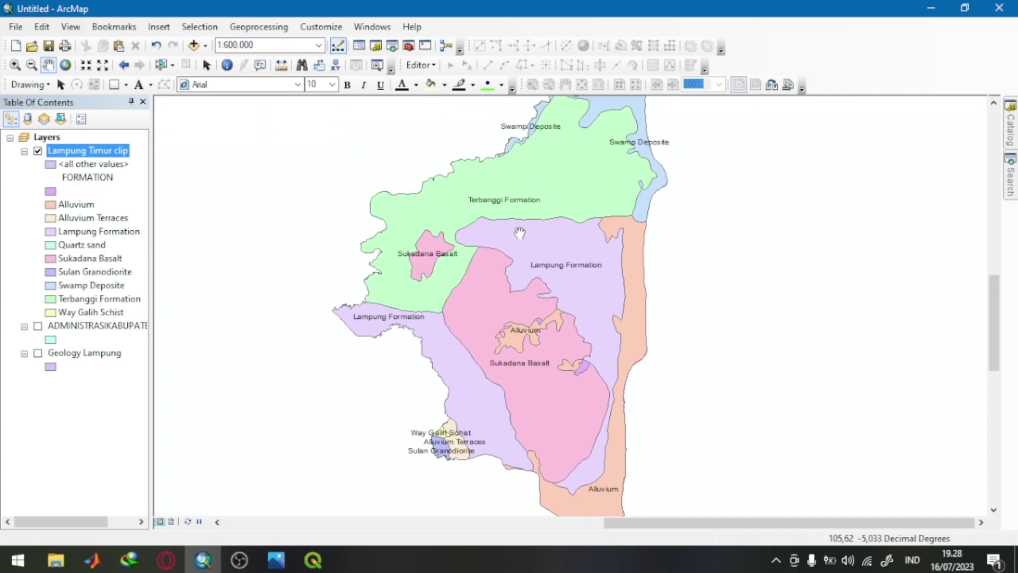
scroll(468, 232, "down", 3)
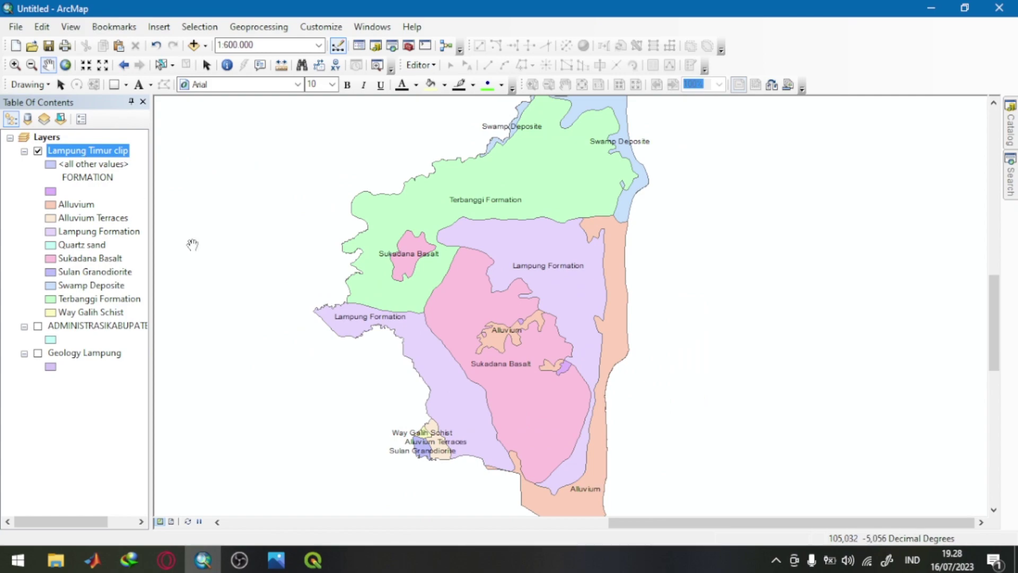
Step: Switch to QGIS and add the Esri Satellite and Esri Topo World basemaps to the project
left_click(312, 560)
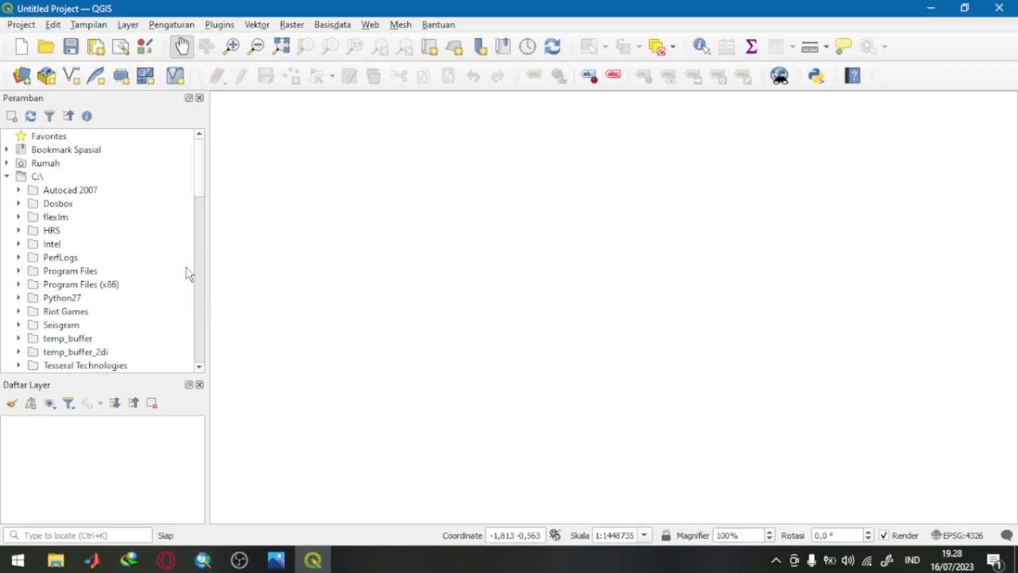
left_click_drag(202, 184, 204, 292)
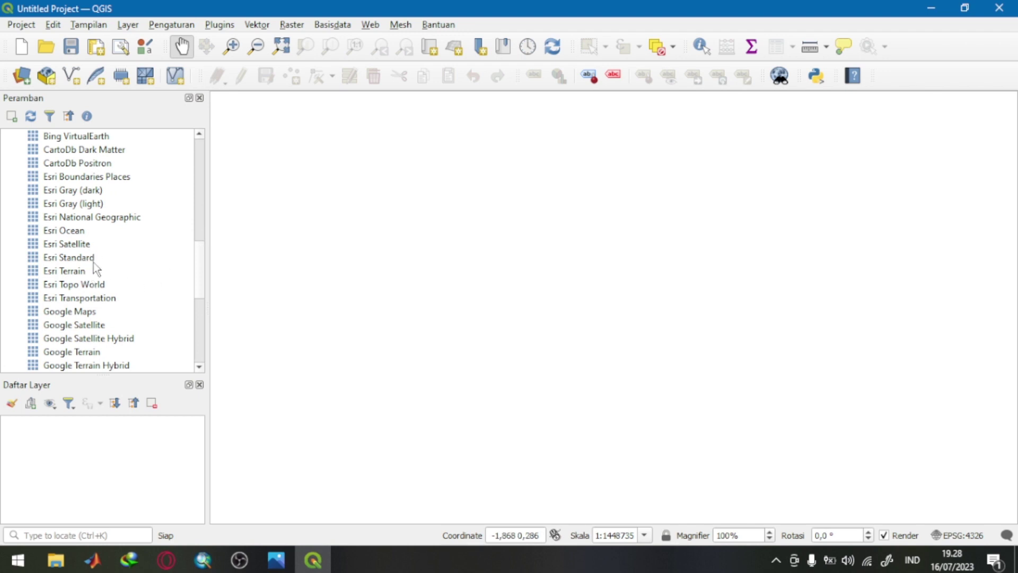
double_click(82, 245)
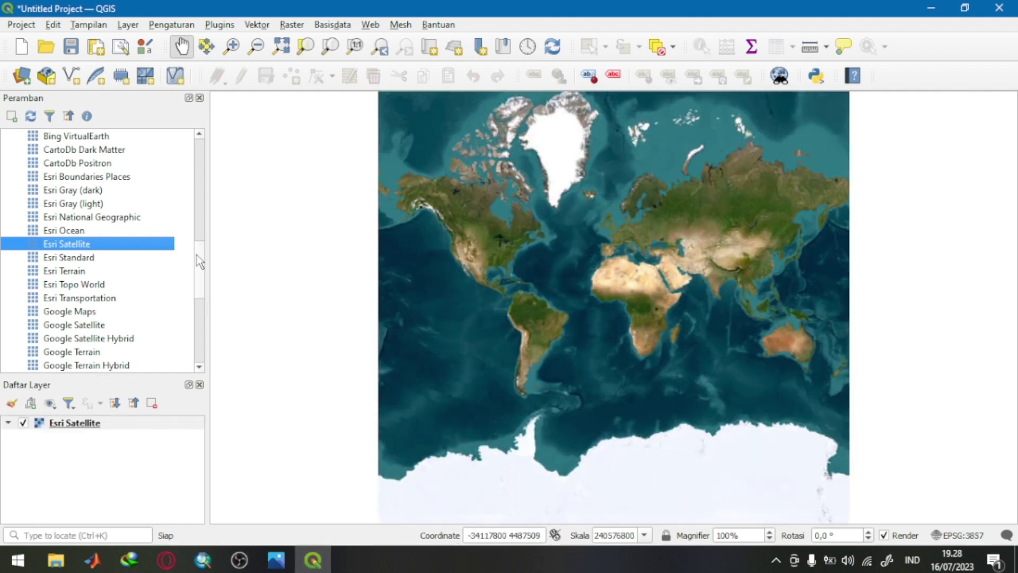
double_click(79, 285)
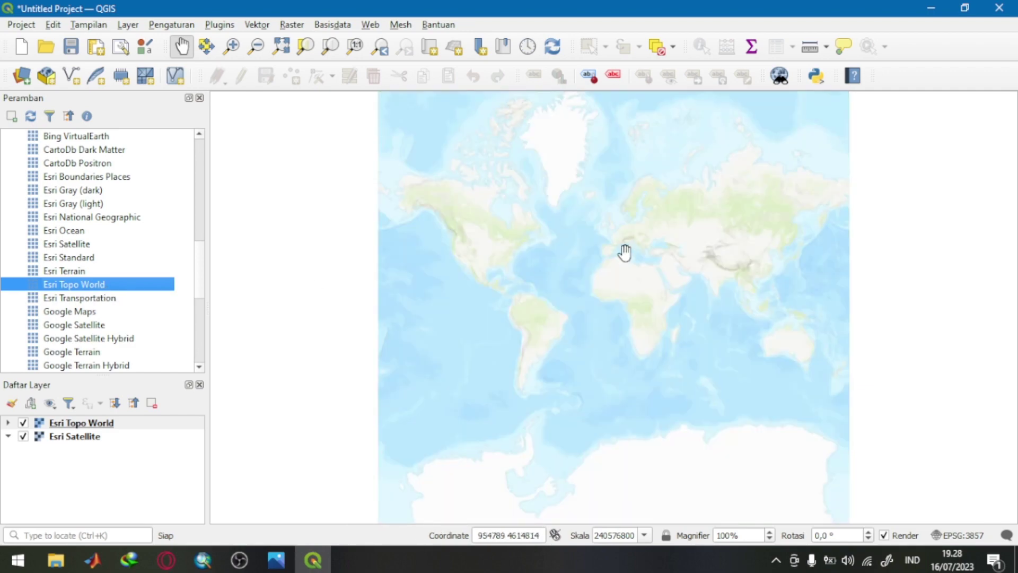
scroll(666, 265, "up", 2)
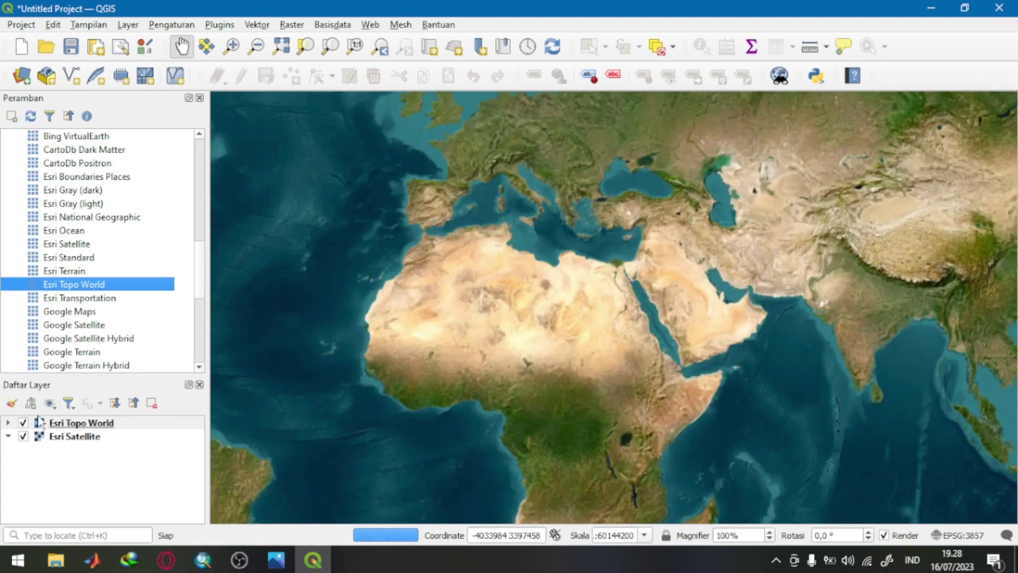
Step: Hide the Esri Satellite basemap and remove it from the project
left_click(23, 436)
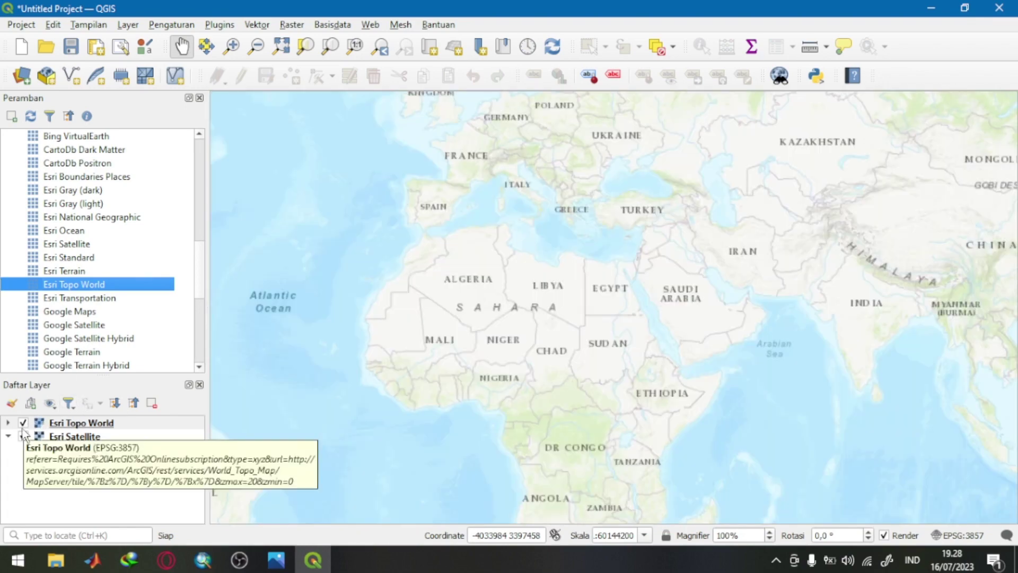
left_click(23, 438)
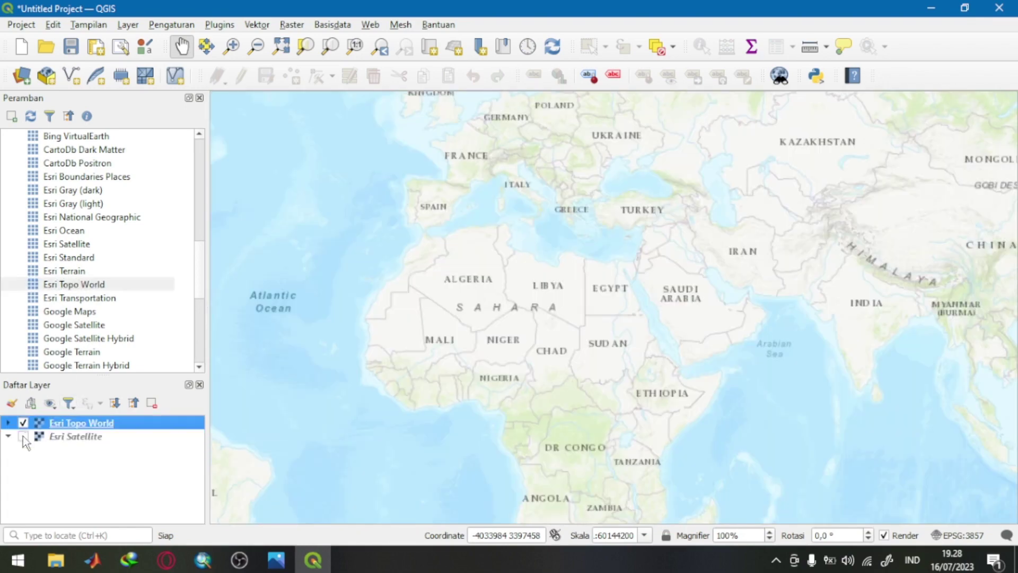
right_click(60, 437)
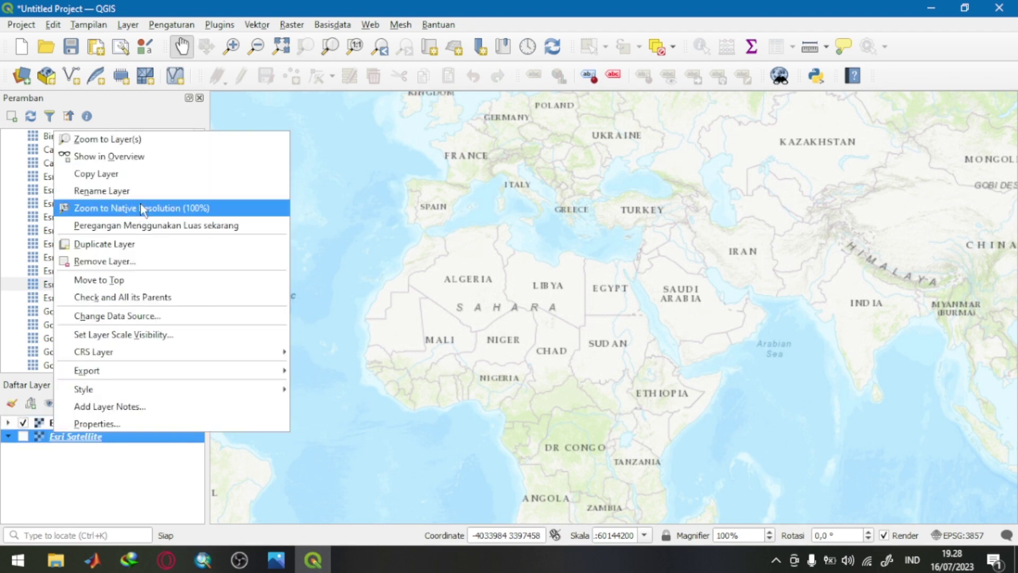
left_click(145, 258)
left_click(513, 295)
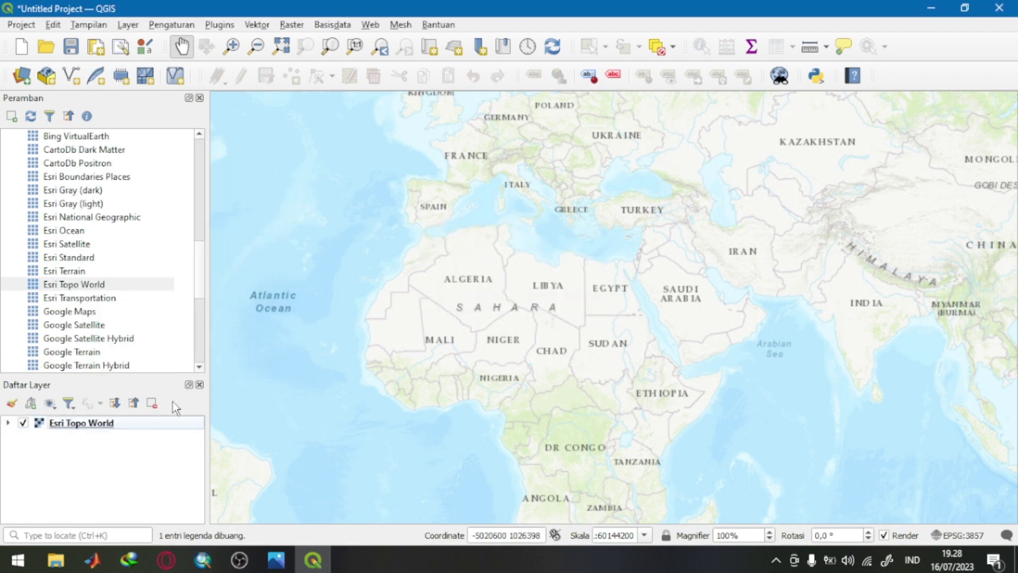
Step: Start adding a vector dataset from file and browse to SEMESTER 8\folder tutorial in the documents folder
left_click_drag(697, 313, 437, 281)
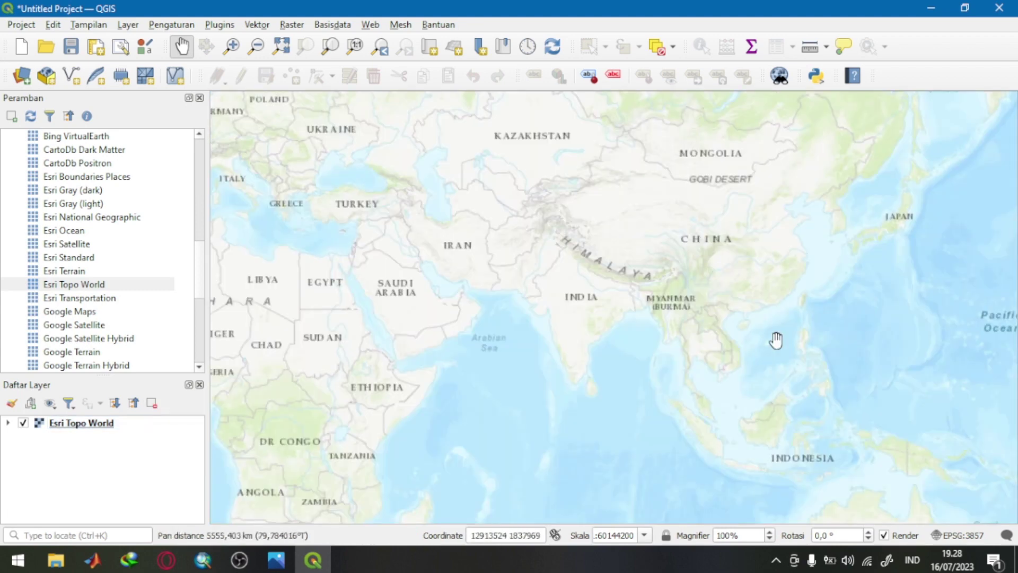
left_click_drag(770, 411, 735, 283)
scroll(697, 332, "up", 1)
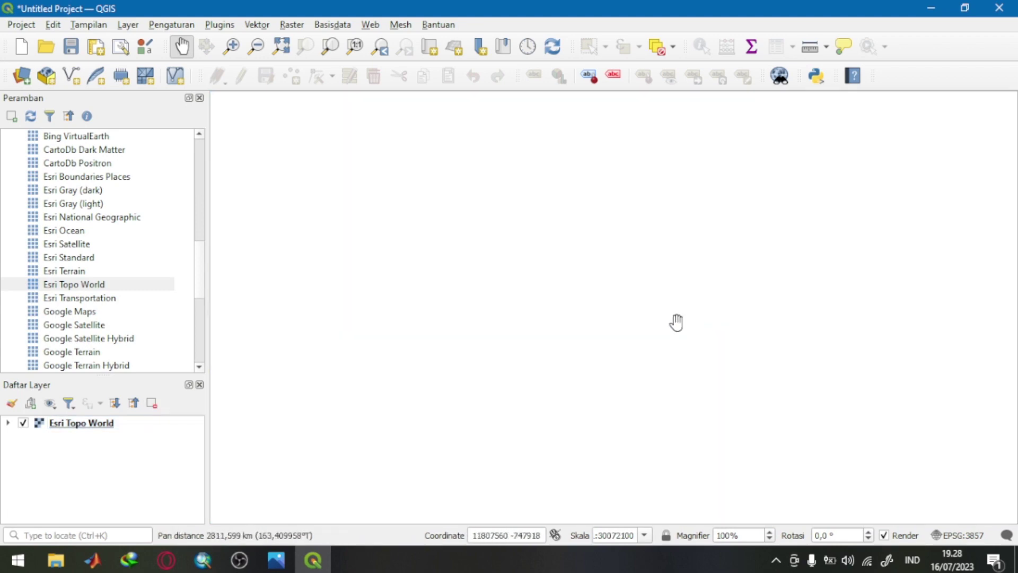
scroll(644, 291, "up", 1)
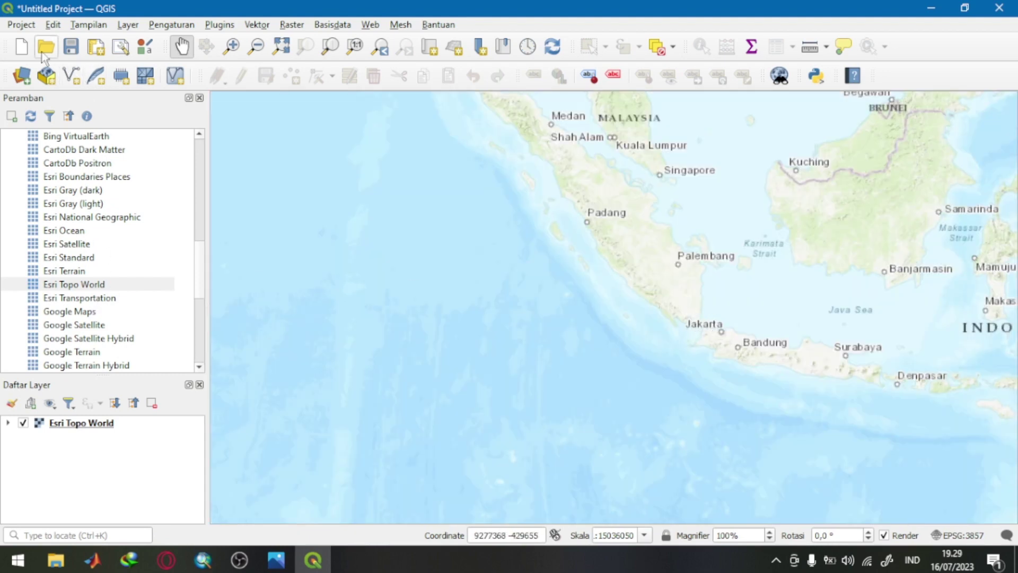
left_click(19, 81)
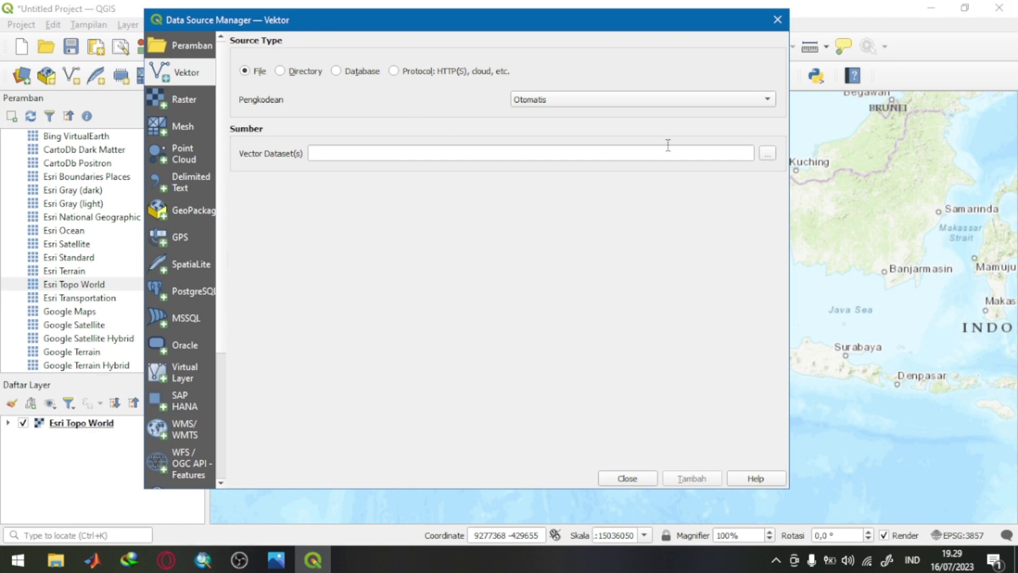
left_click(766, 154)
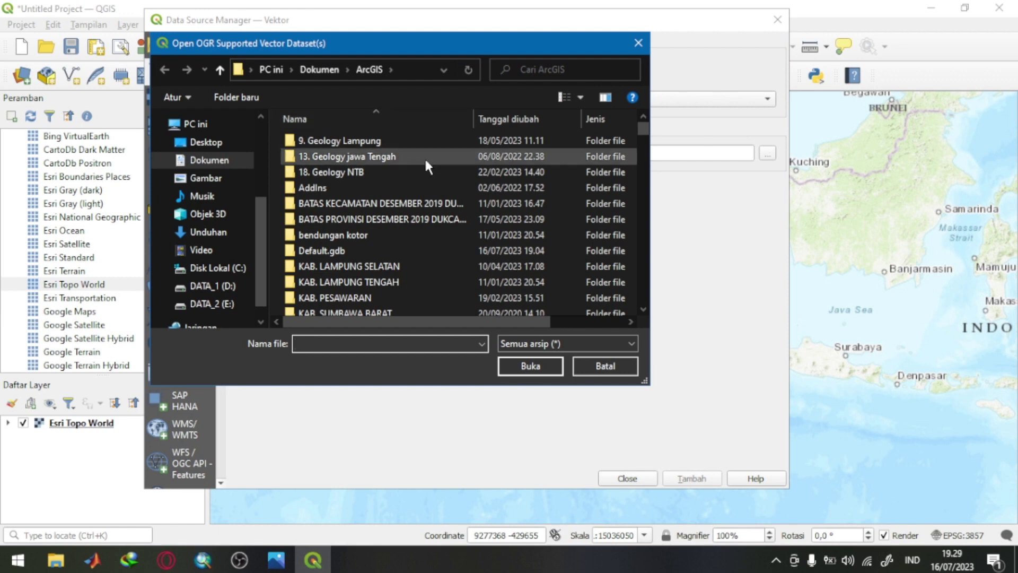
left_click(321, 70)
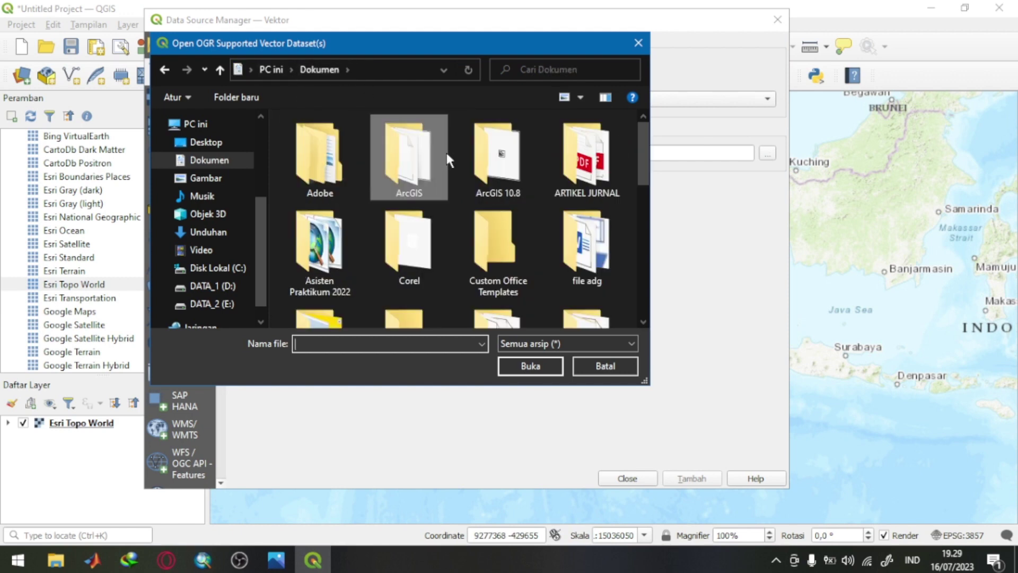
scroll(503, 206, "down", 3)
scroll(493, 197, "up", 3)
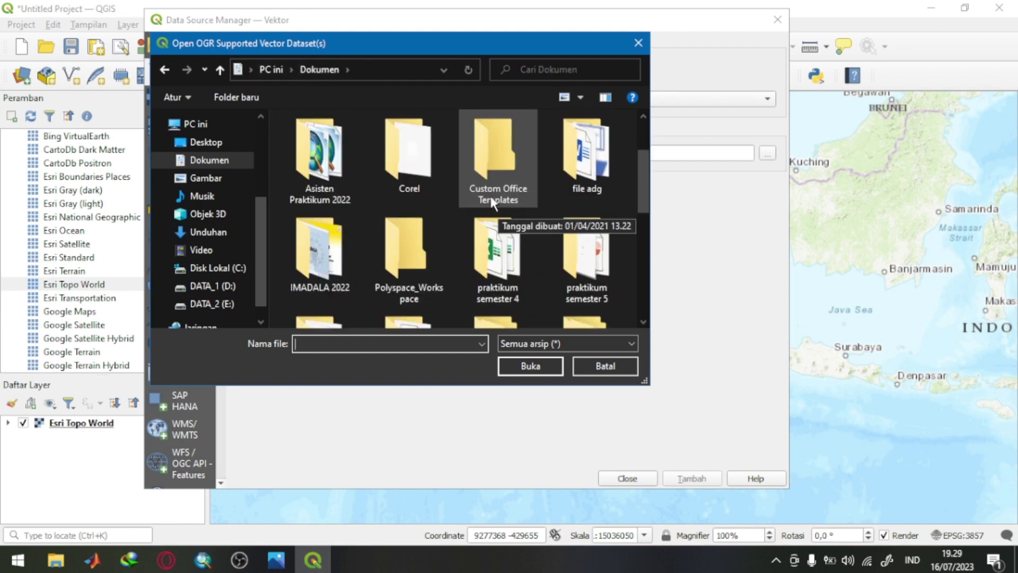
scroll(458, 220, "down", 4)
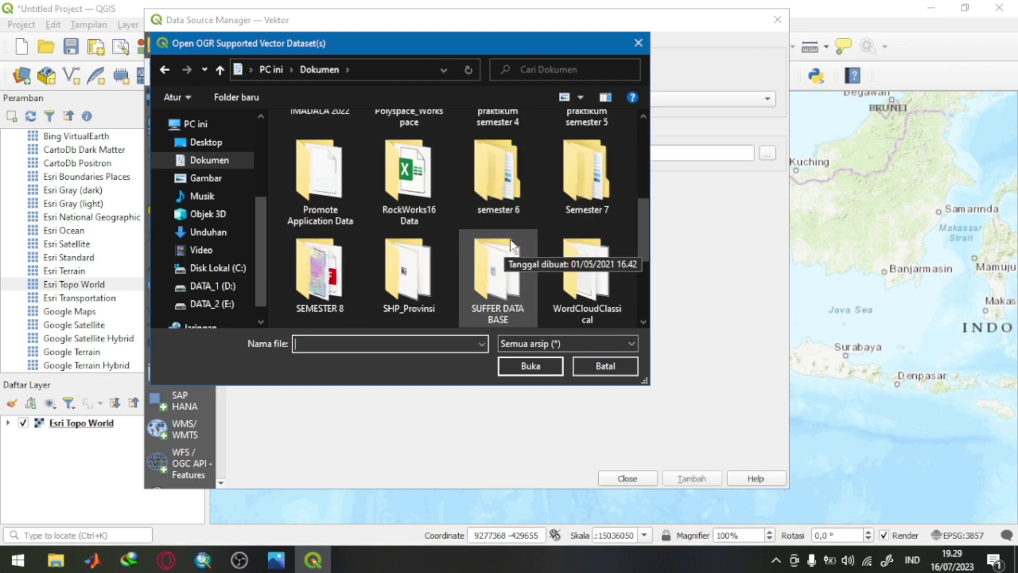
double_click(341, 267)
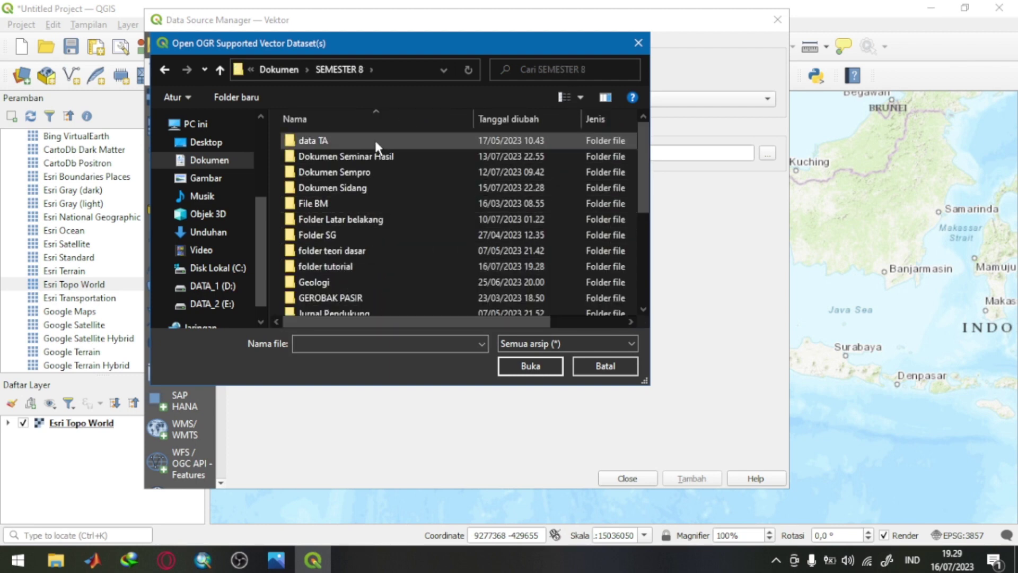
double_click(366, 266)
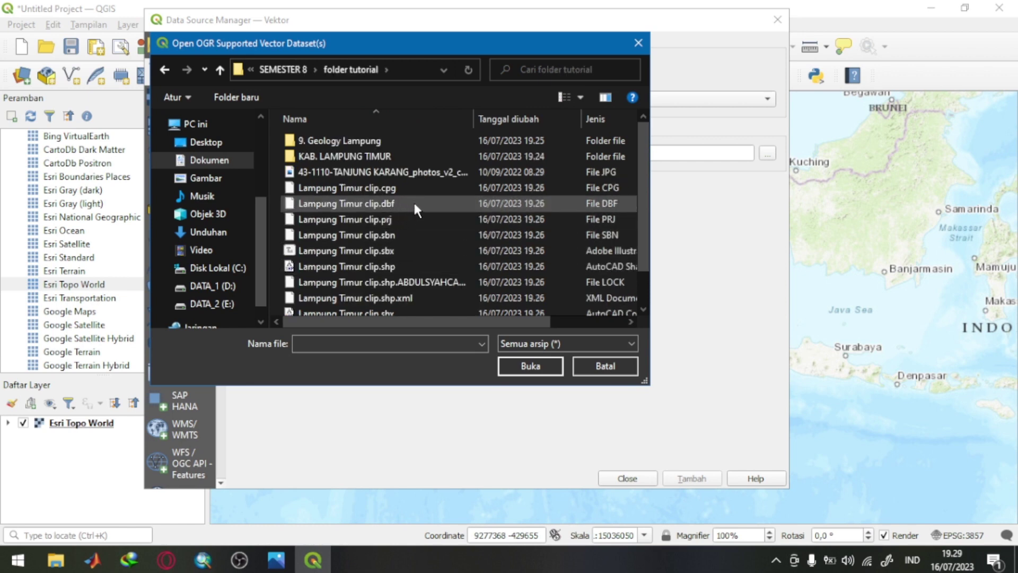
Step: Add Lampung Timur clip.shp as a vector layer and zoom the map to the layer's extent
left_click(385, 265)
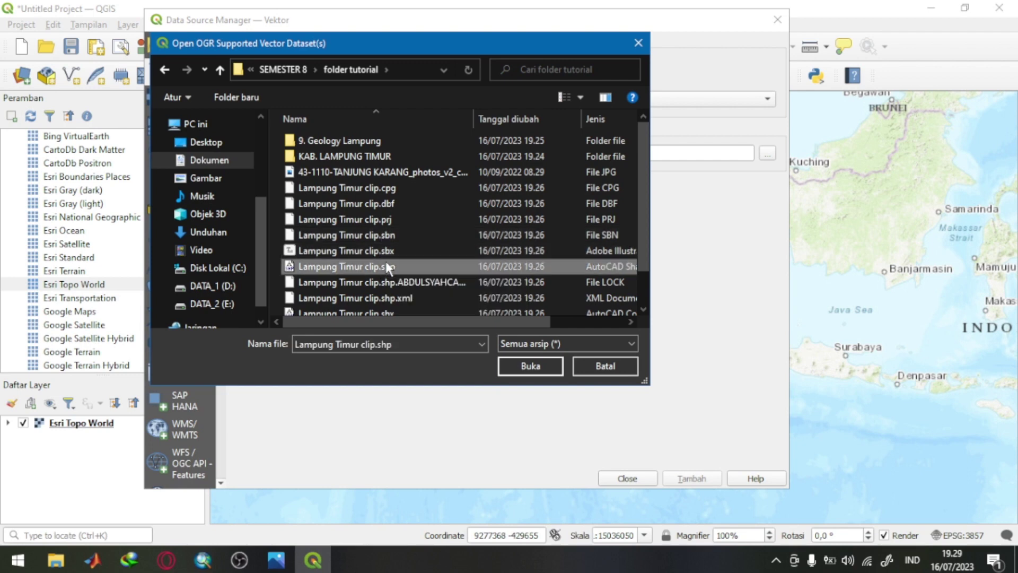
left_click(531, 366)
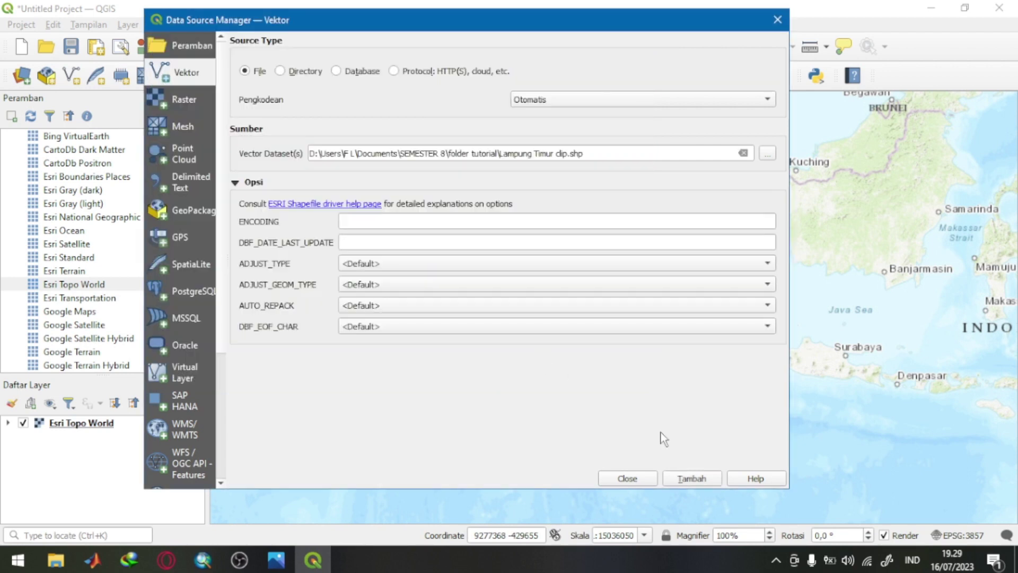
left_click(709, 482)
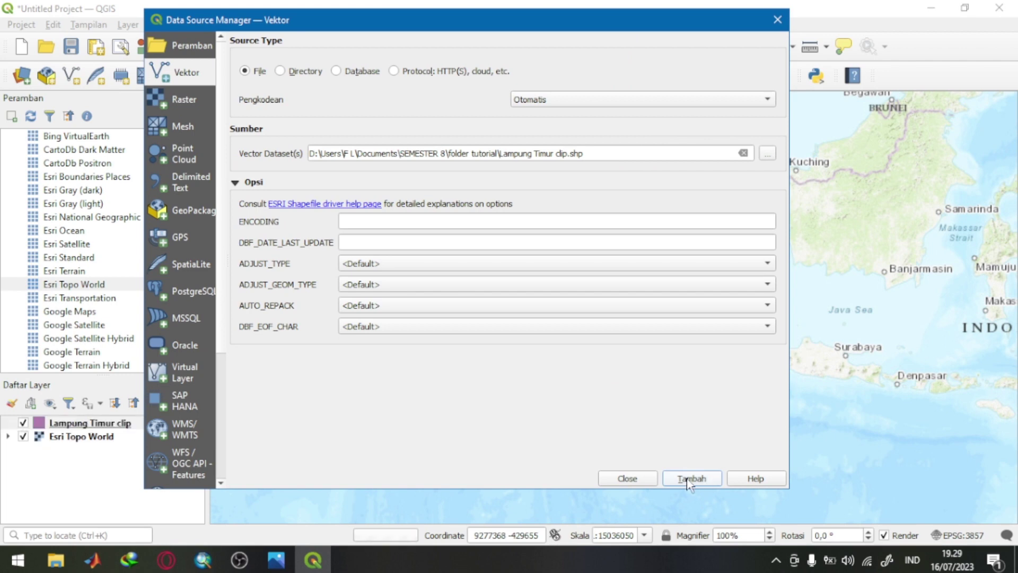
left_click(649, 478)
scroll(706, 352, "up", 1)
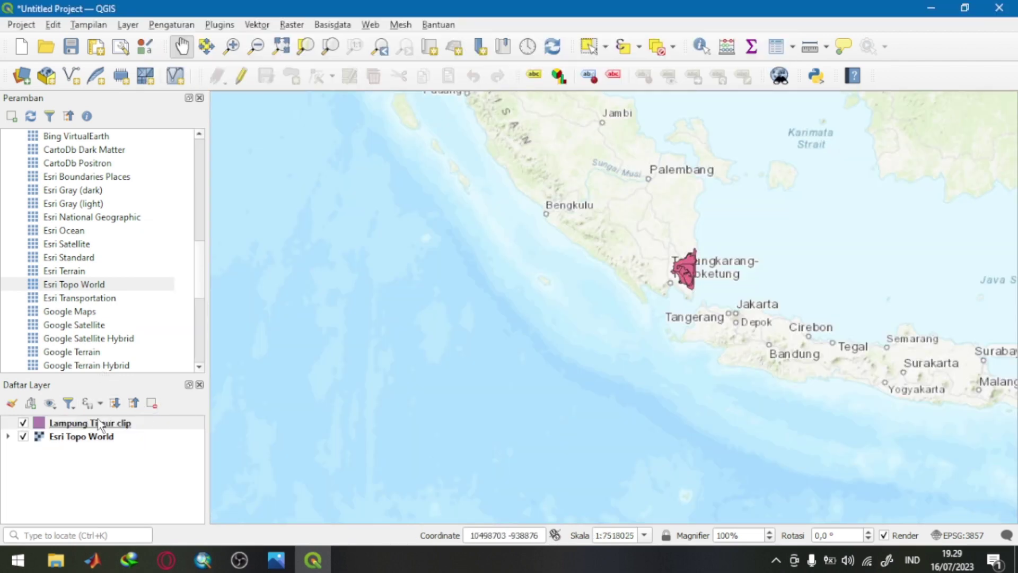
left_click(99, 423)
right_click(101, 423)
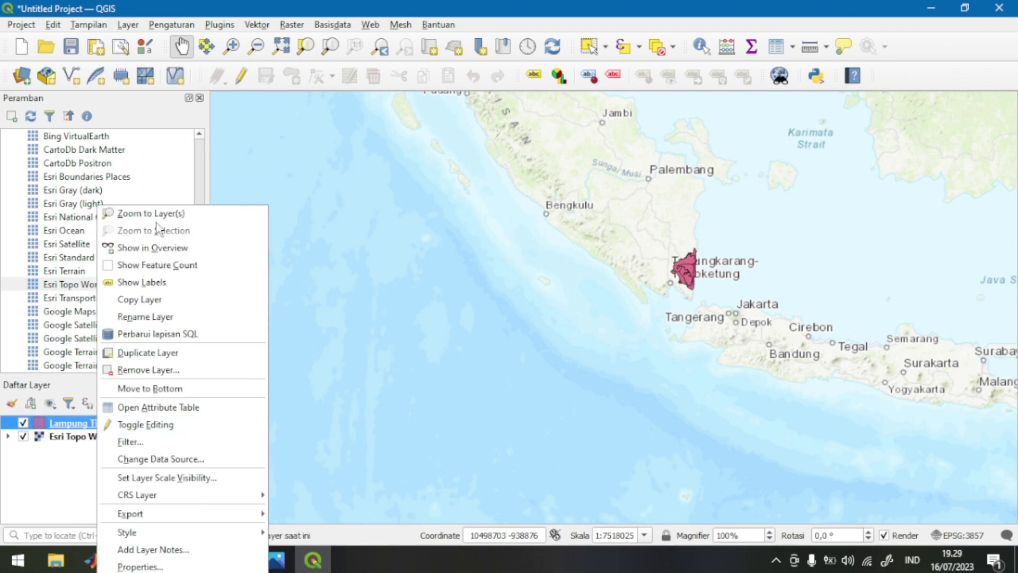
left_click(139, 213)
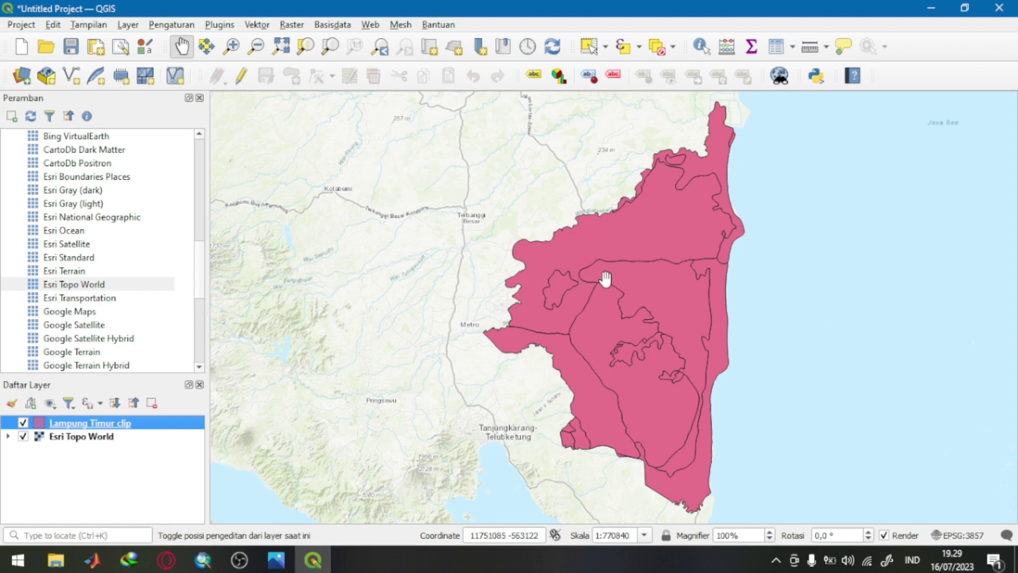
Step: Set the Lampung Timur clip layer's symbology to categorized by the FORMATION field and classify its values with random colors
right_click(121, 424)
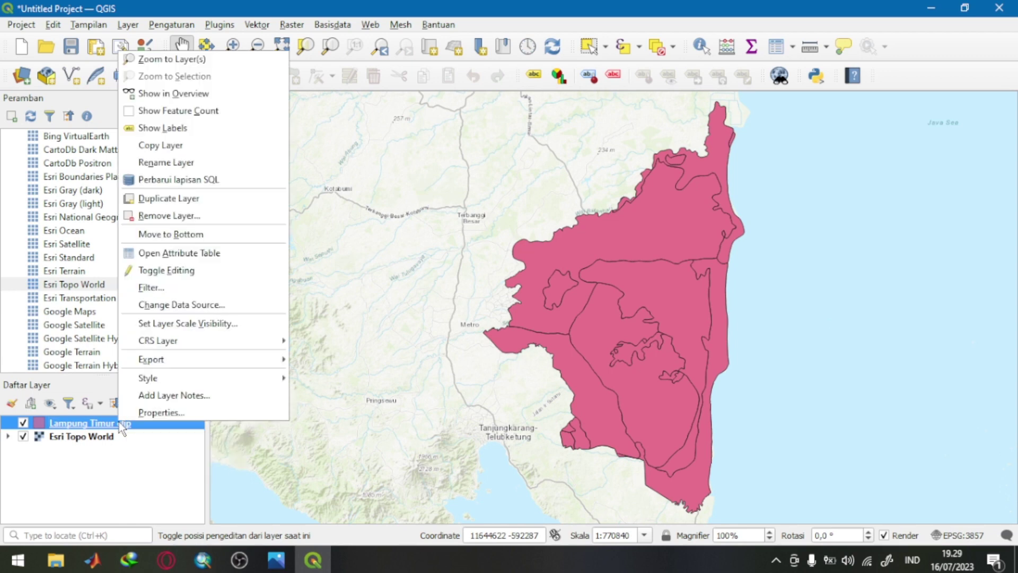
left_click(158, 413)
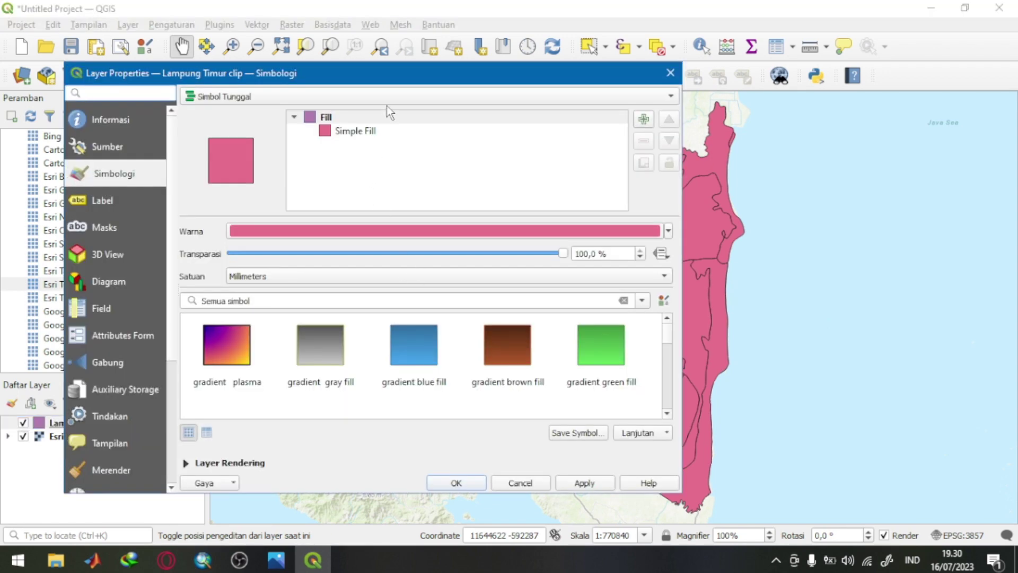
left_click(343, 99)
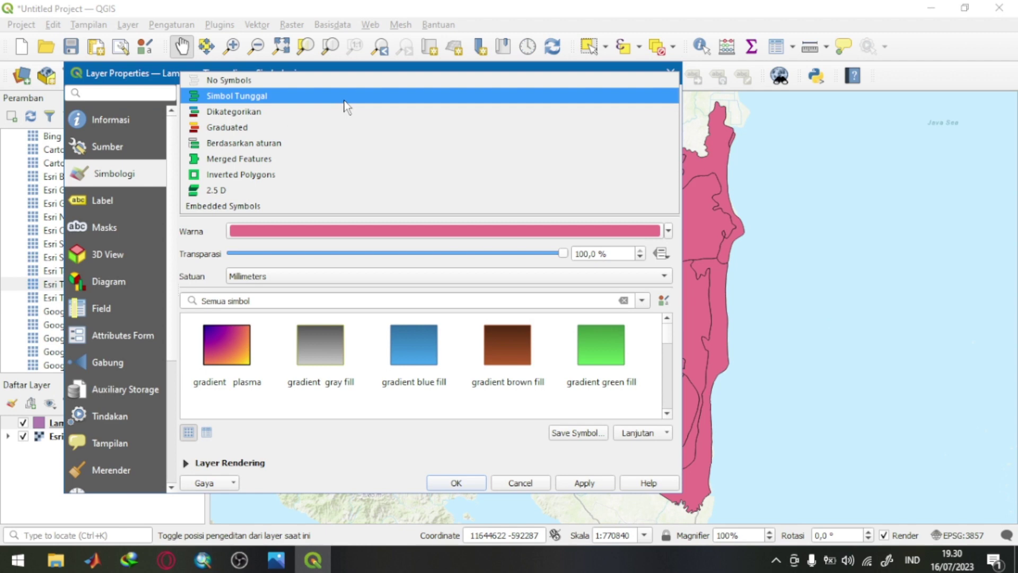
left_click(343, 112)
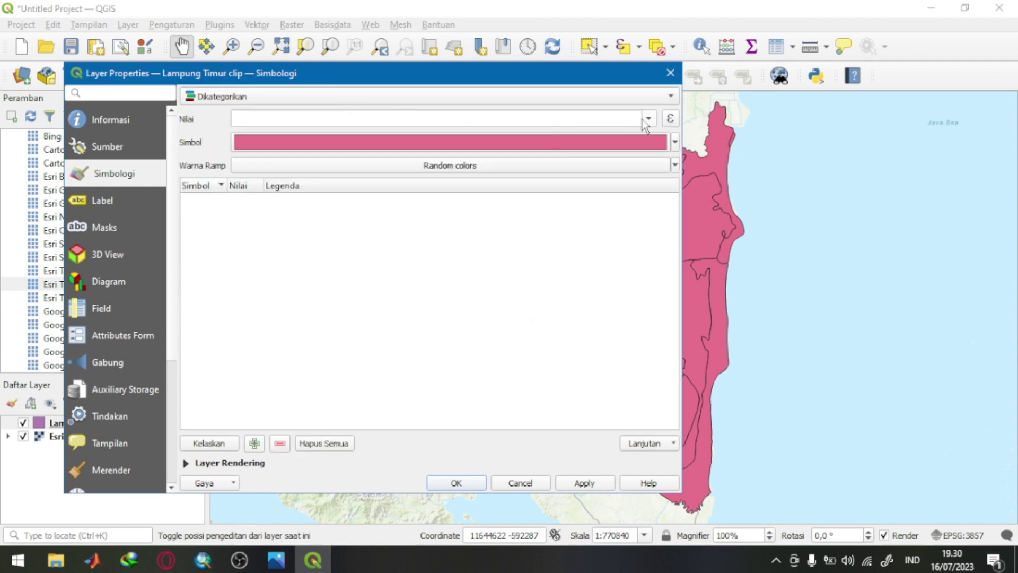
left_click(646, 121)
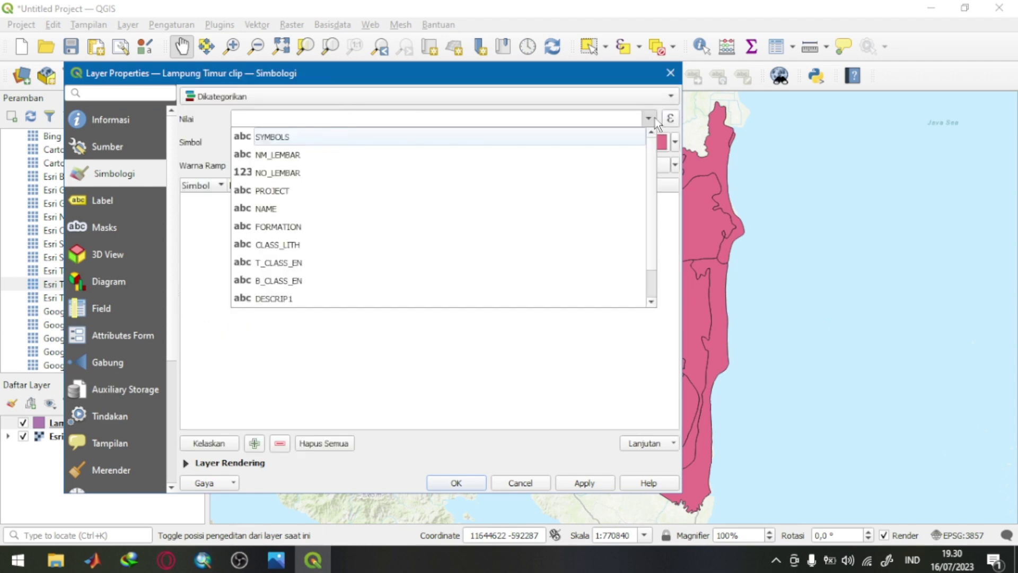
left_click(325, 227)
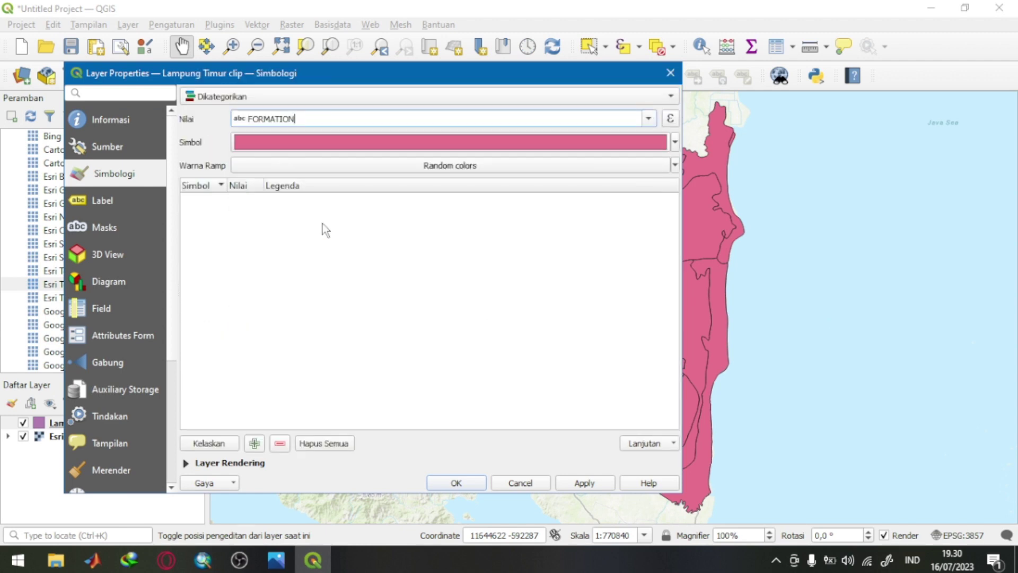
left_click(212, 444)
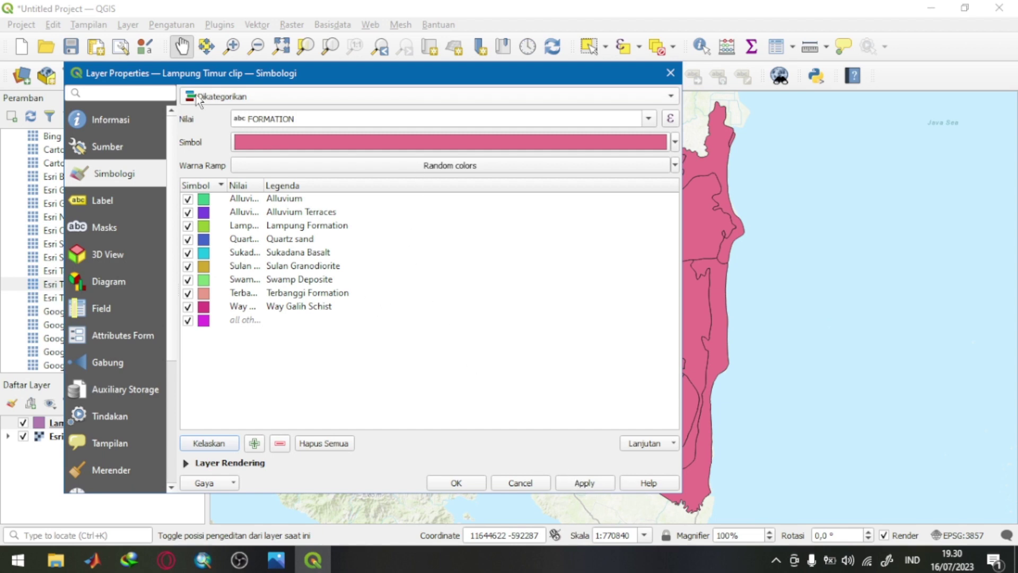
Step: Turn on single labels for the Lampung Timur clip layer using the FORMATION field
left_click(106, 202)
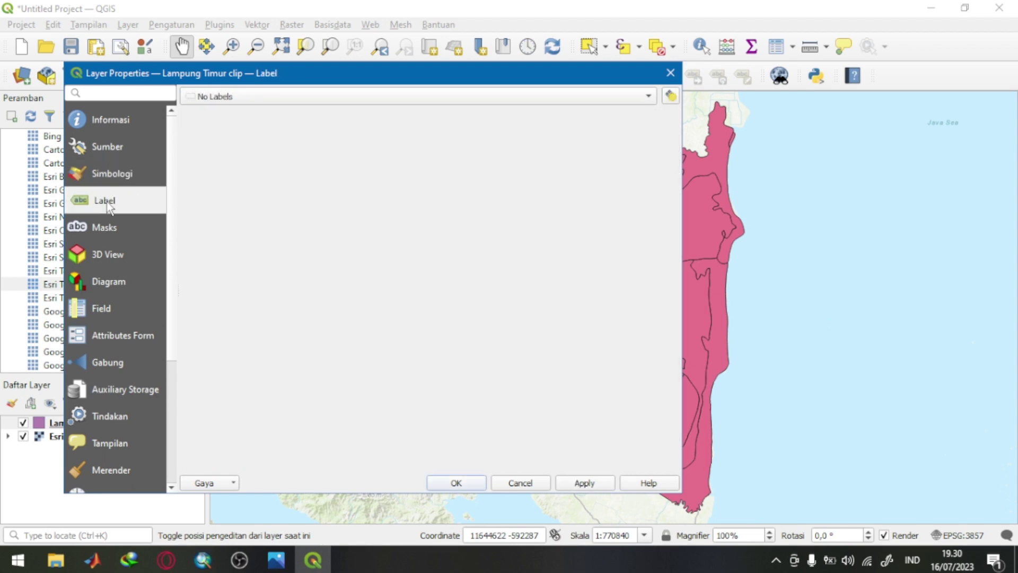
left_click(268, 98)
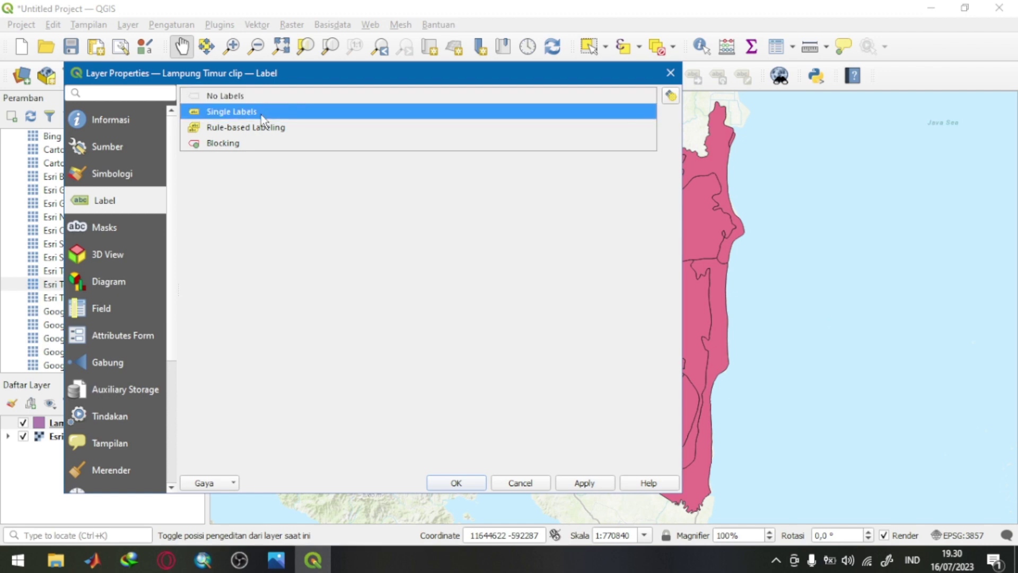
left_click(260, 113)
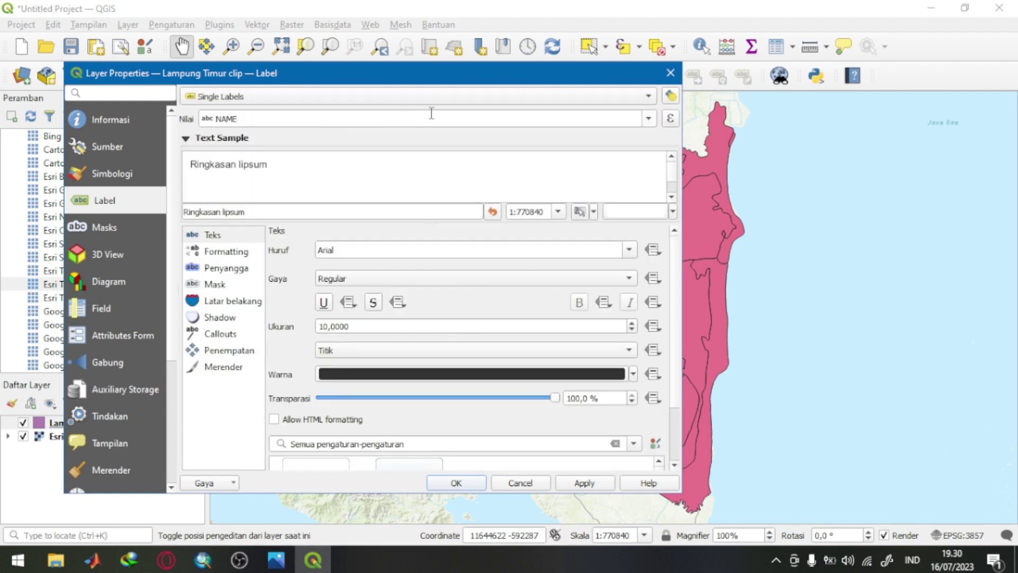
left_click(649, 118)
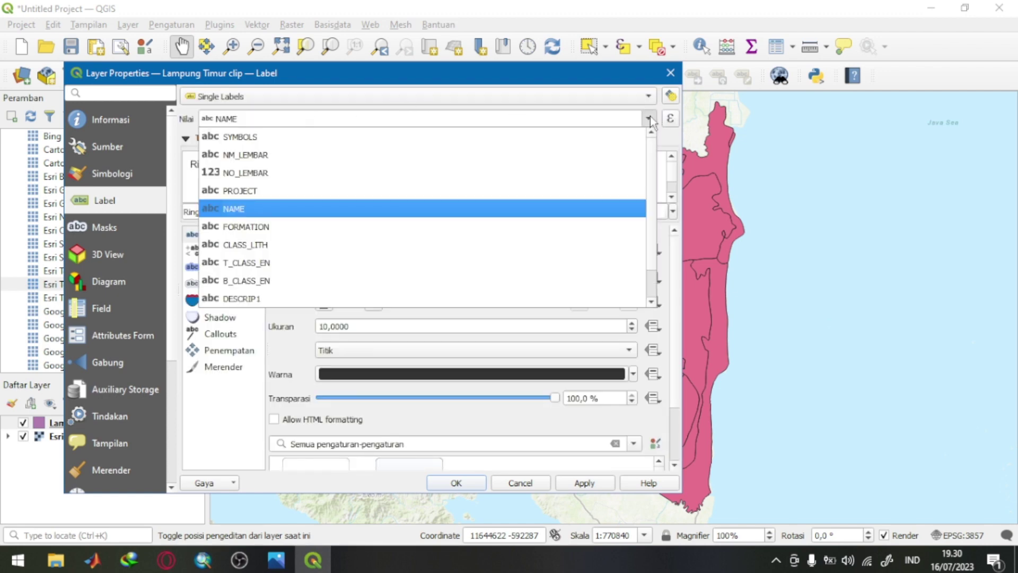
left_click(417, 227)
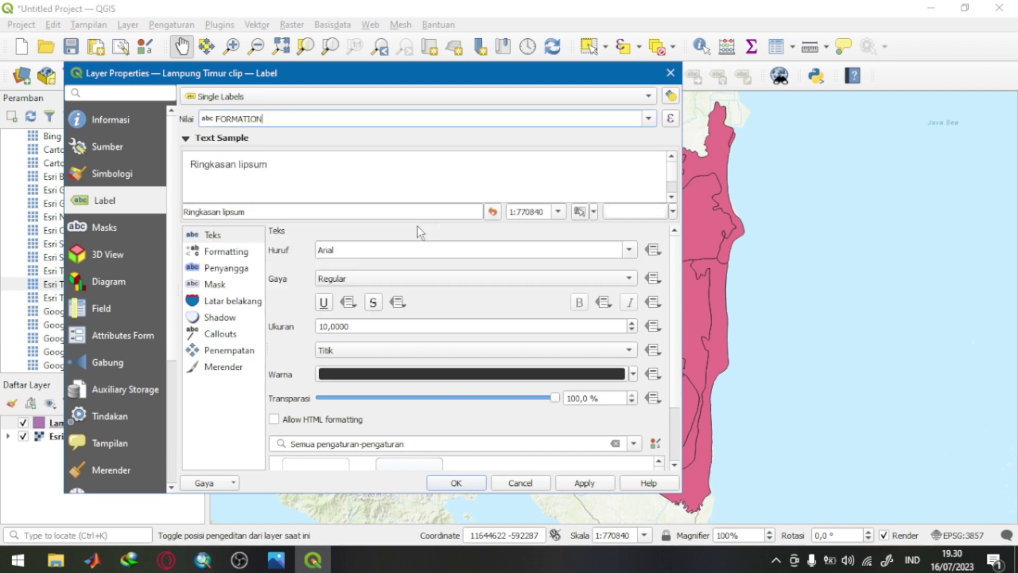
Step: Set the label font to Times New Roman at size 12 and apply the layer properties
left_click(627, 250)
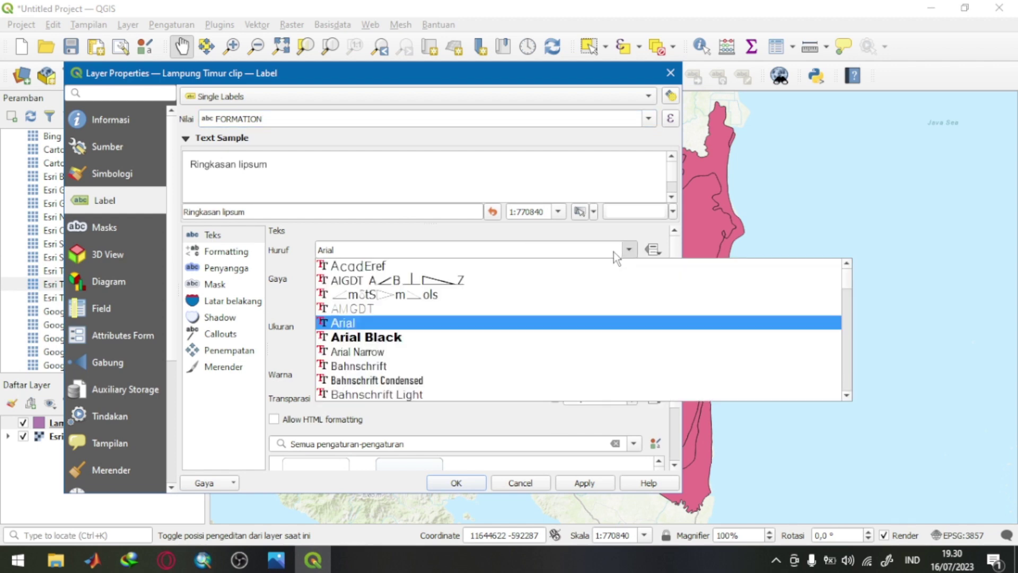
key("i")
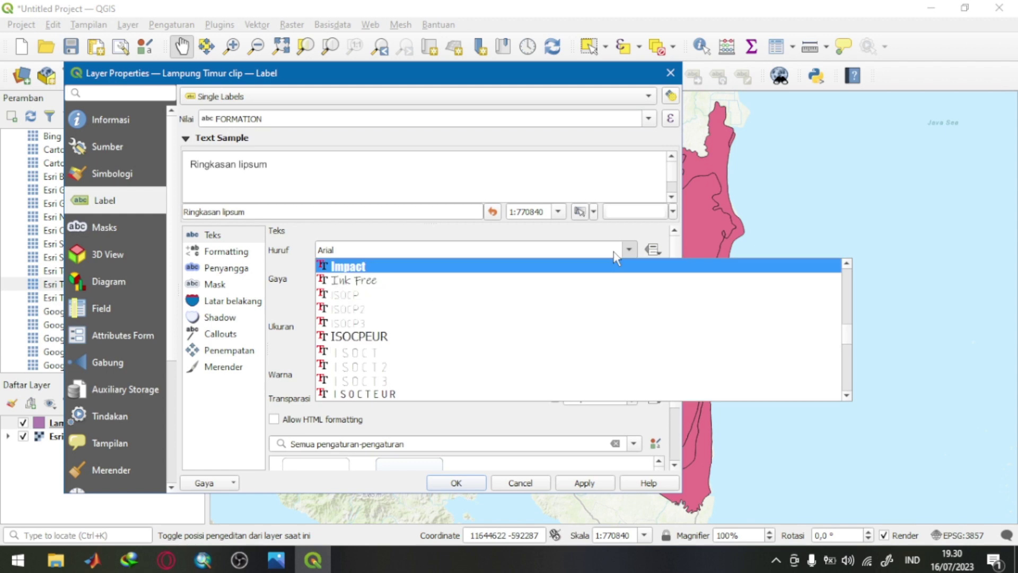
key("t")
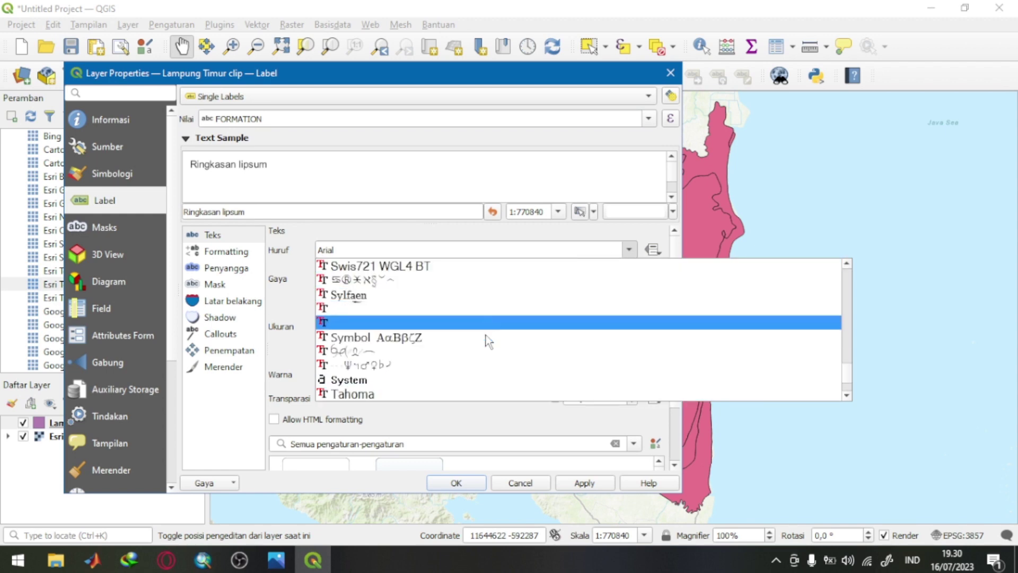
scroll(486, 350, "up", 1)
scroll(444, 371, "down", 1)
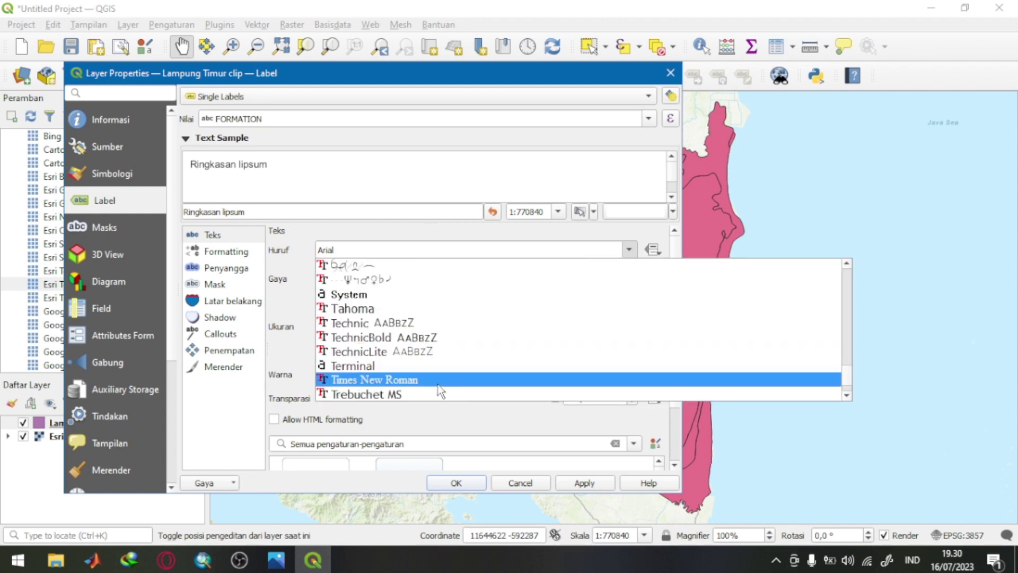
left_click(435, 383)
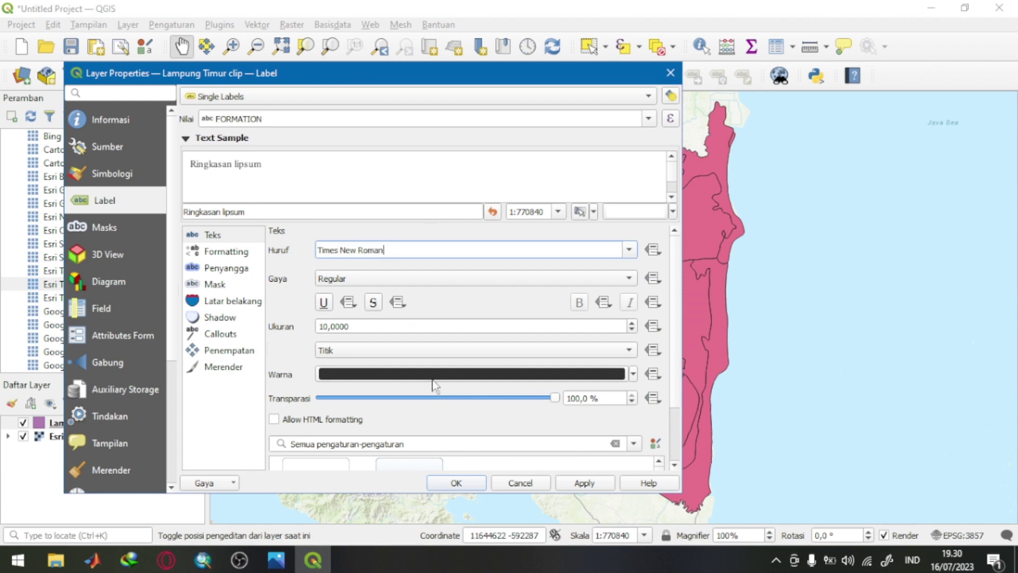
left_click(631, 323)
left_click(631, 324)
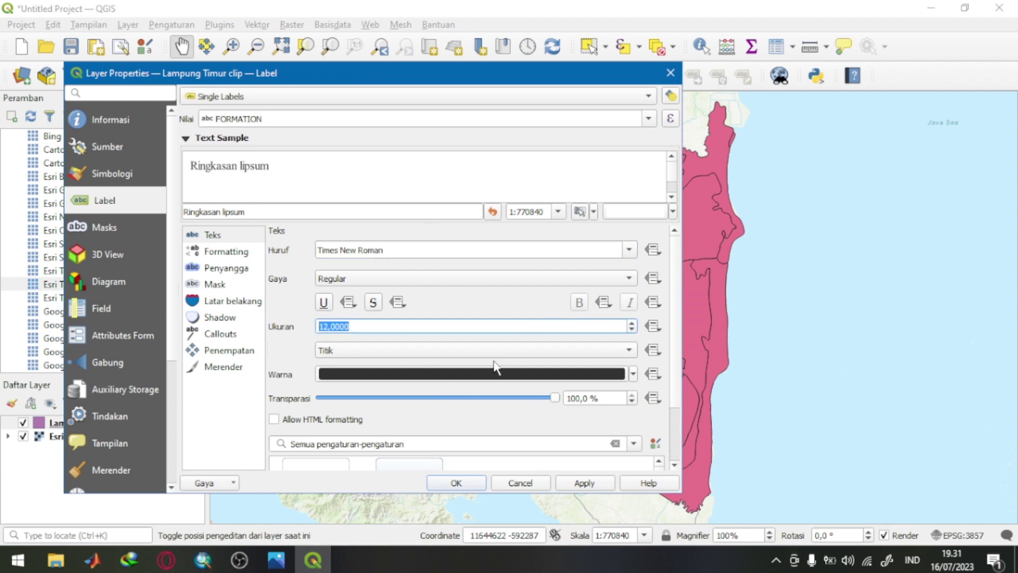
left_click(585, 485)
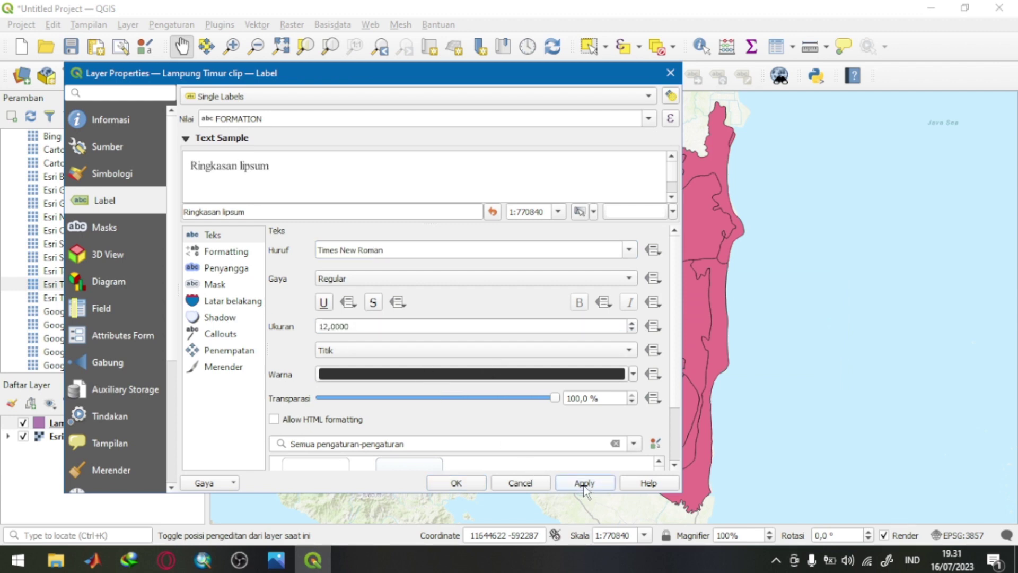
left_click(457, 483)
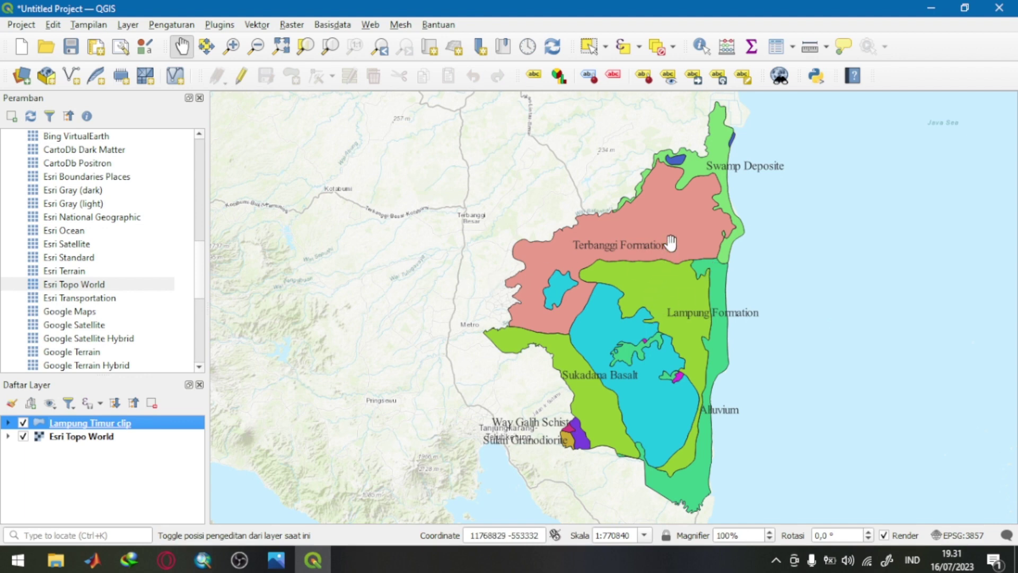
Step: Expand the Lampung Timur clip layer's legend and enlarge the layer list to show all formation classes
left_click(8, 423)
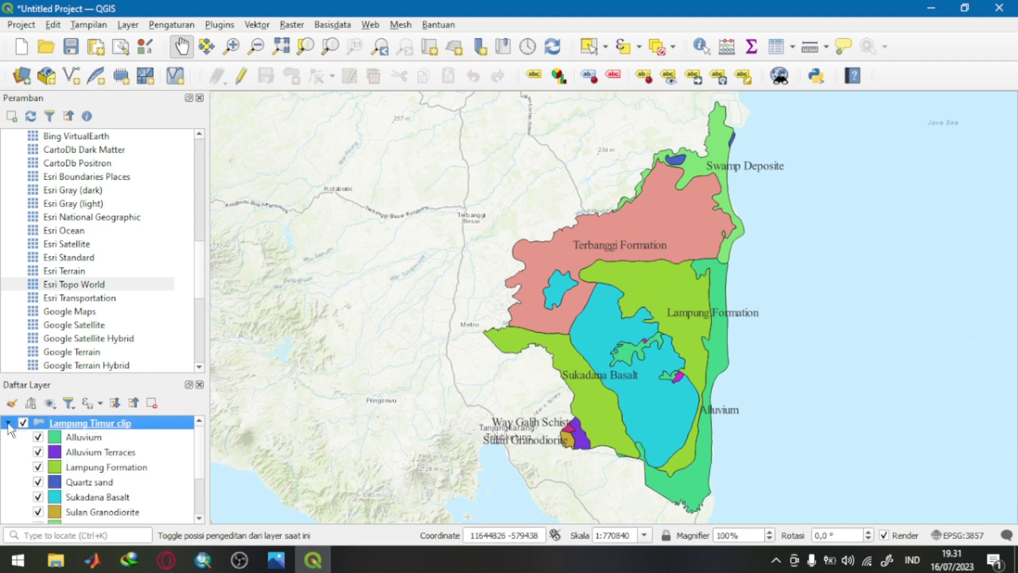
left_click(200, 519)
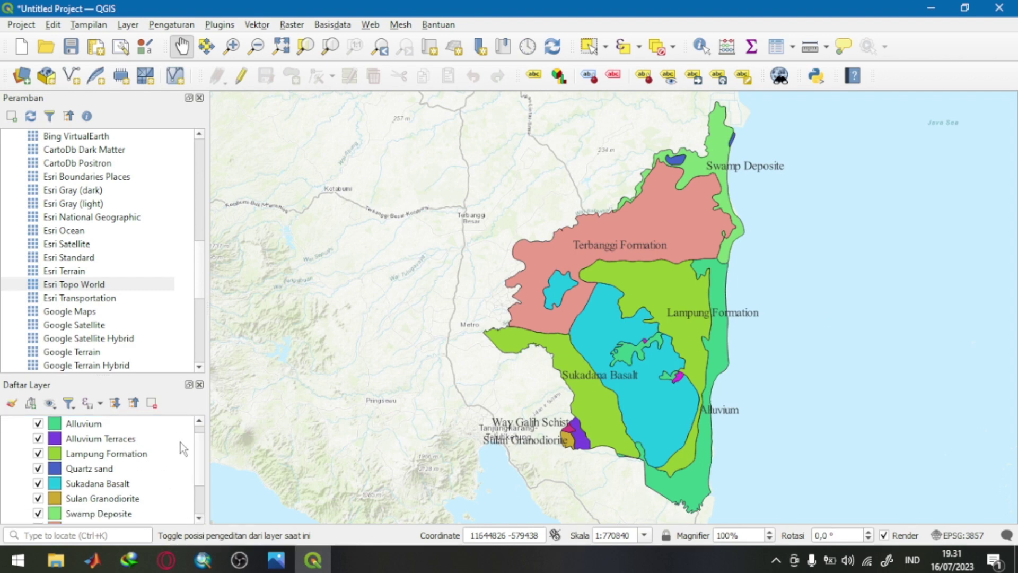
left_click_drag(159, 376, 159, 309)
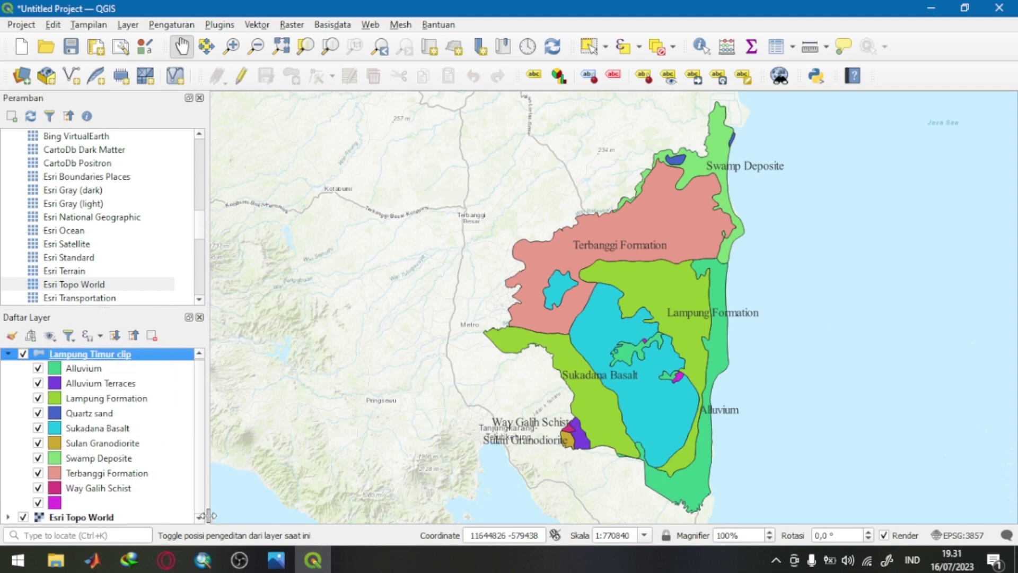
Step: Consult the Tanjung Karang geological map image and copy the map's sampled HEX colour #f0f9fc from imagecolorpicker.com in the browser
mouse_move(178, 567)
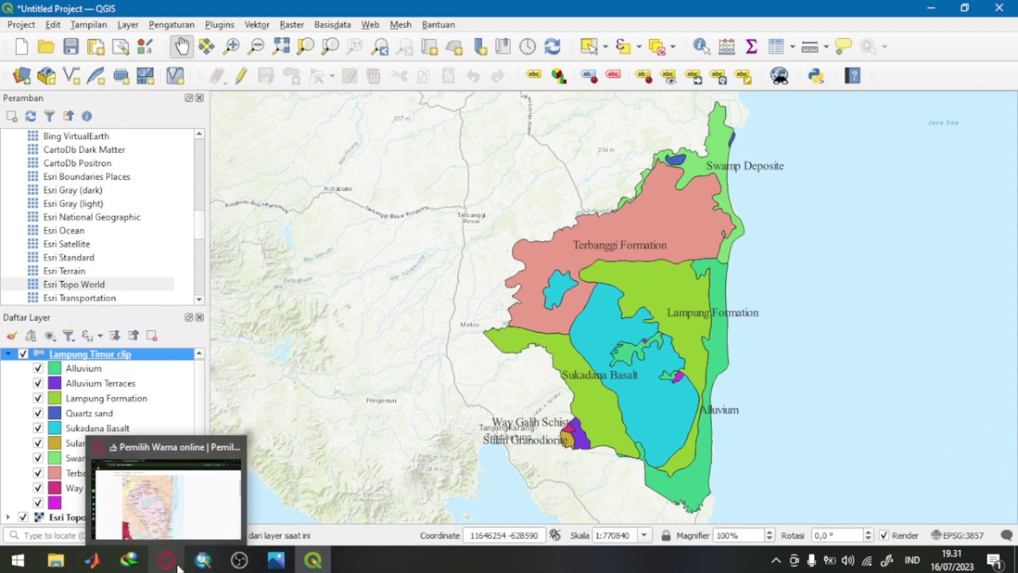
left_click(275, 559)
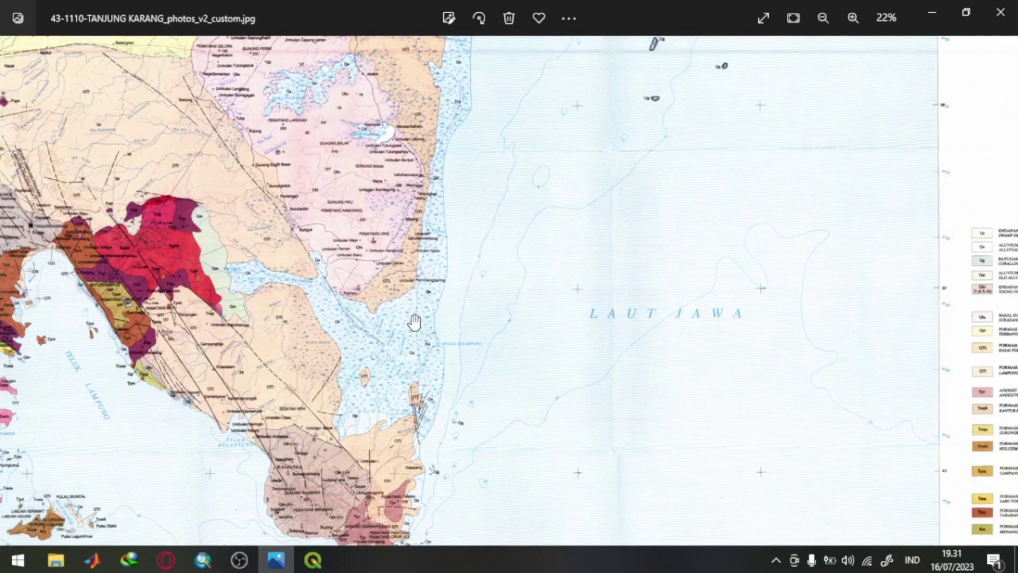
scroll(342, 197, "down", 1)
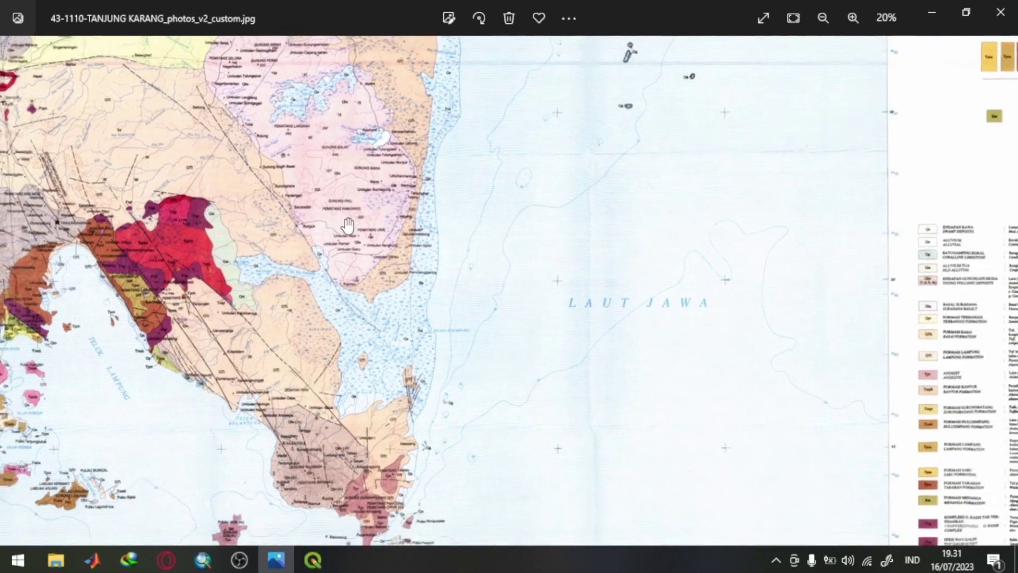
left_click(167, 560)
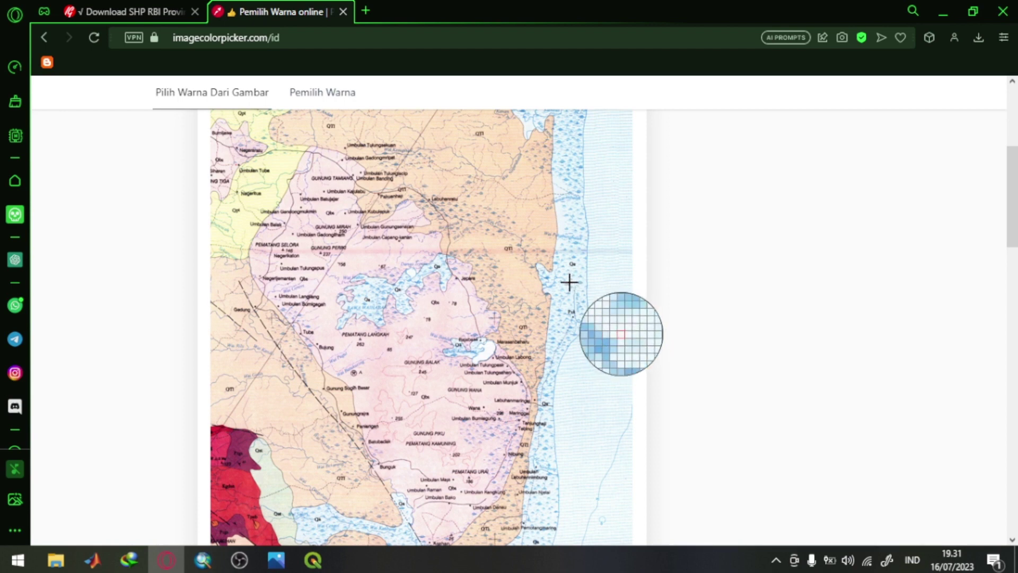
scroll(693, 309, "down", 8)
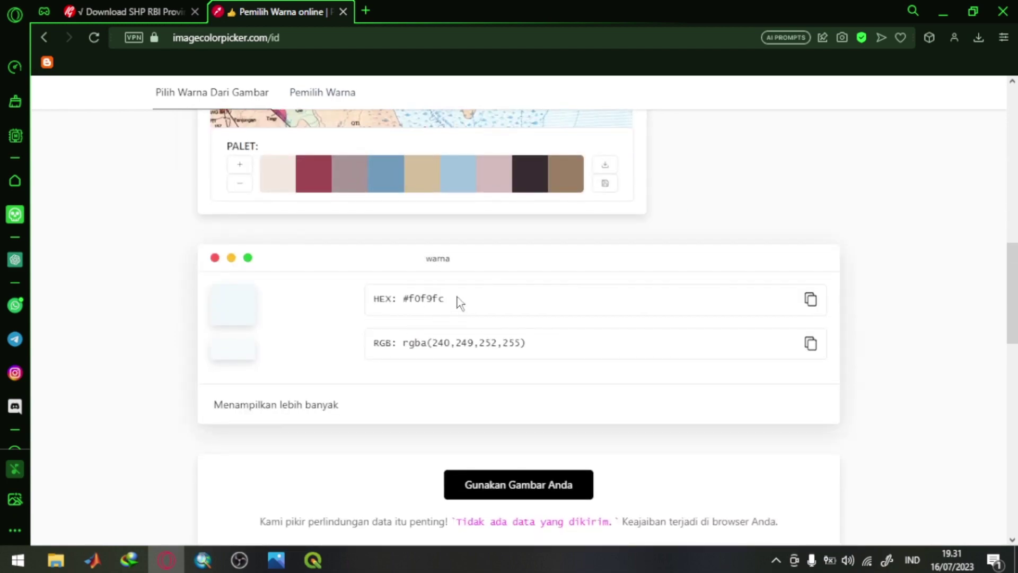
left_click(811, 300)
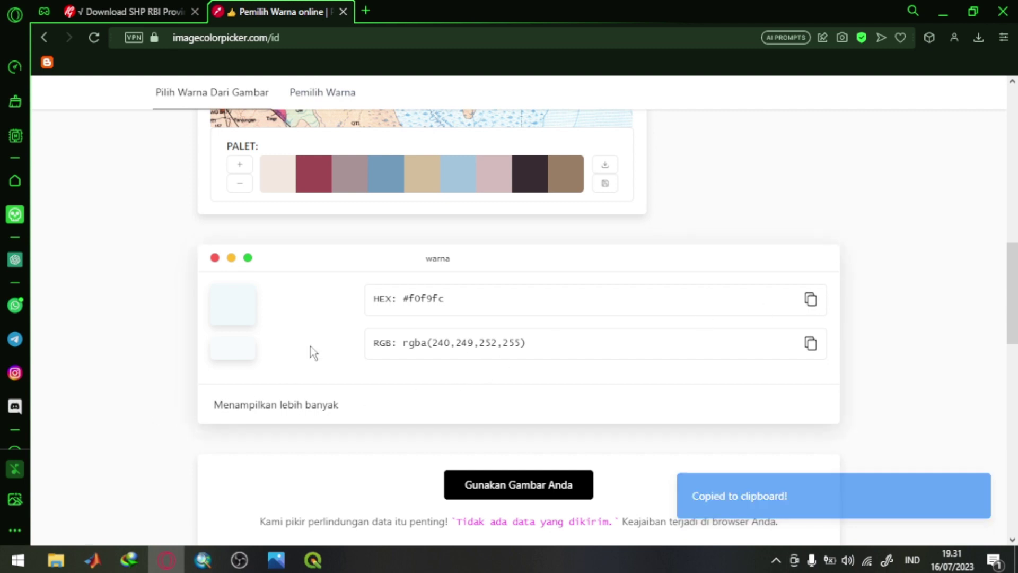
Step: Switch to QGIS and set the Alluvium class's fill colour to the copied HEX value #f0f9fc
left_click(313, 560)
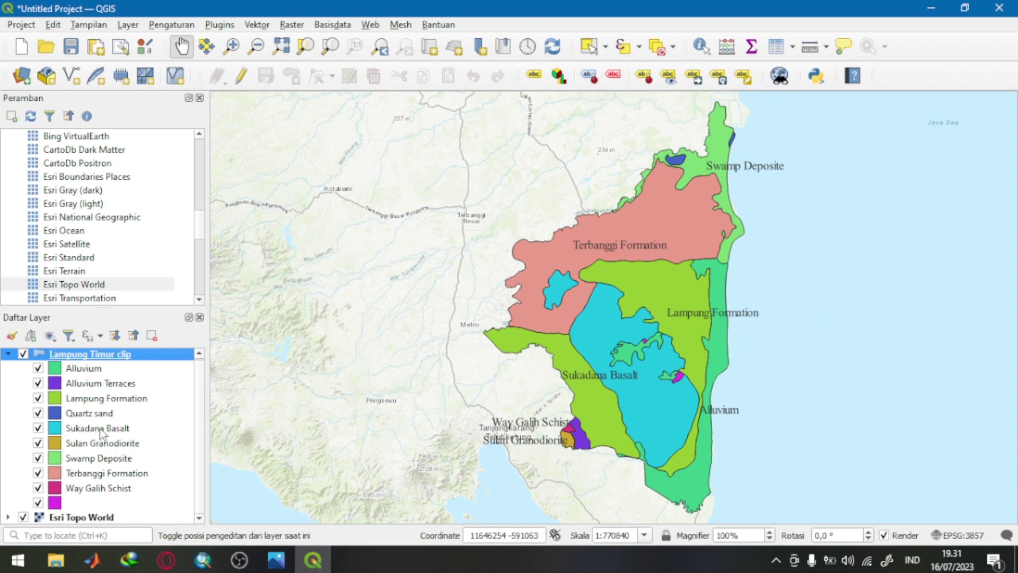
double_click(89, 369)
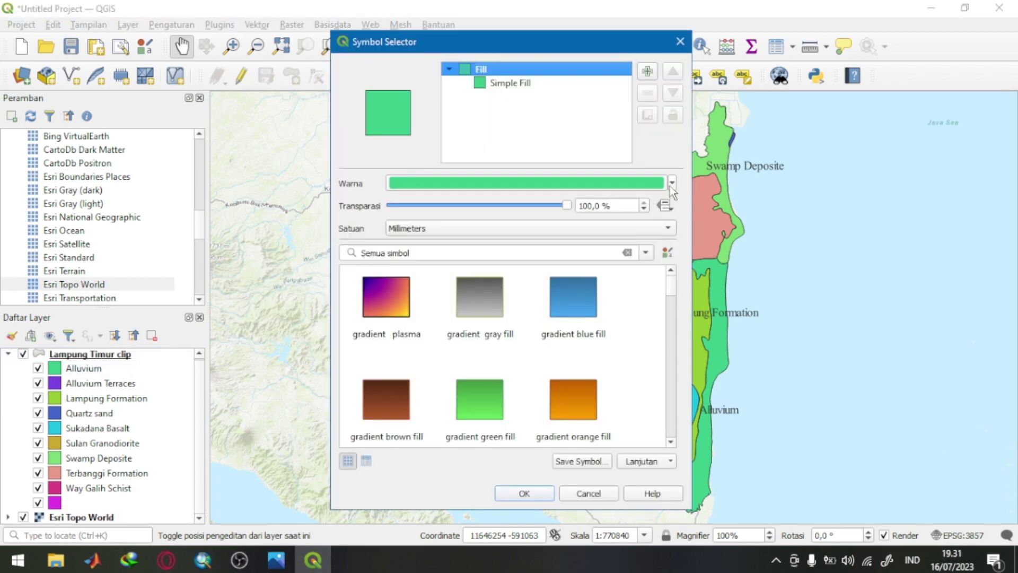
mouse_move(671, 189)
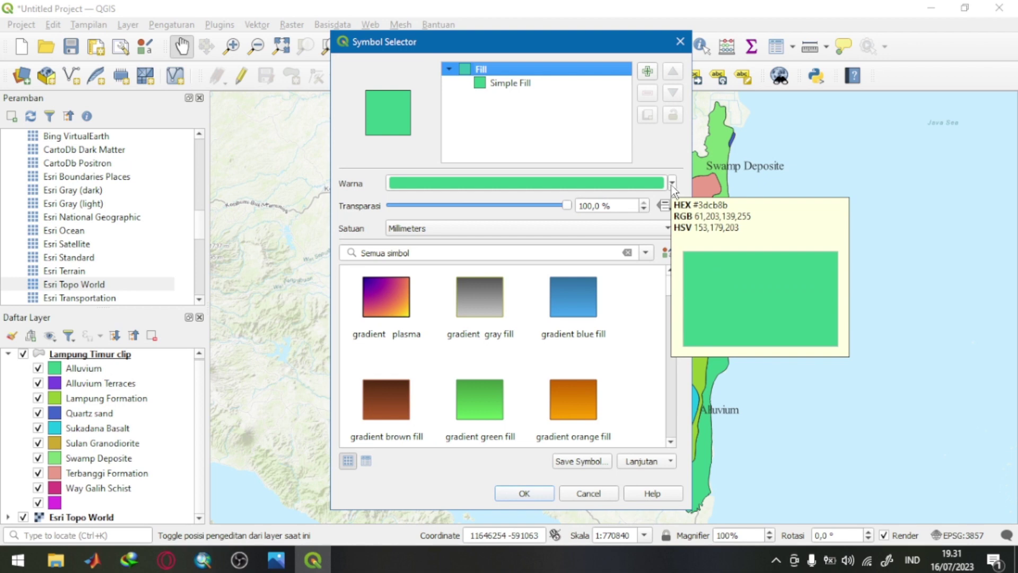
left_click(671, 185)
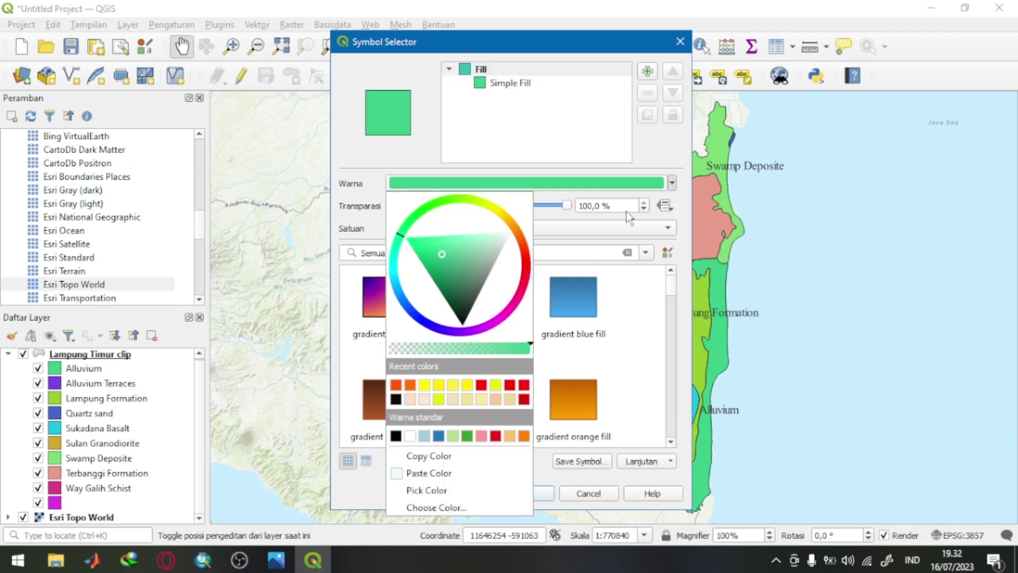
left_click(672, 190)
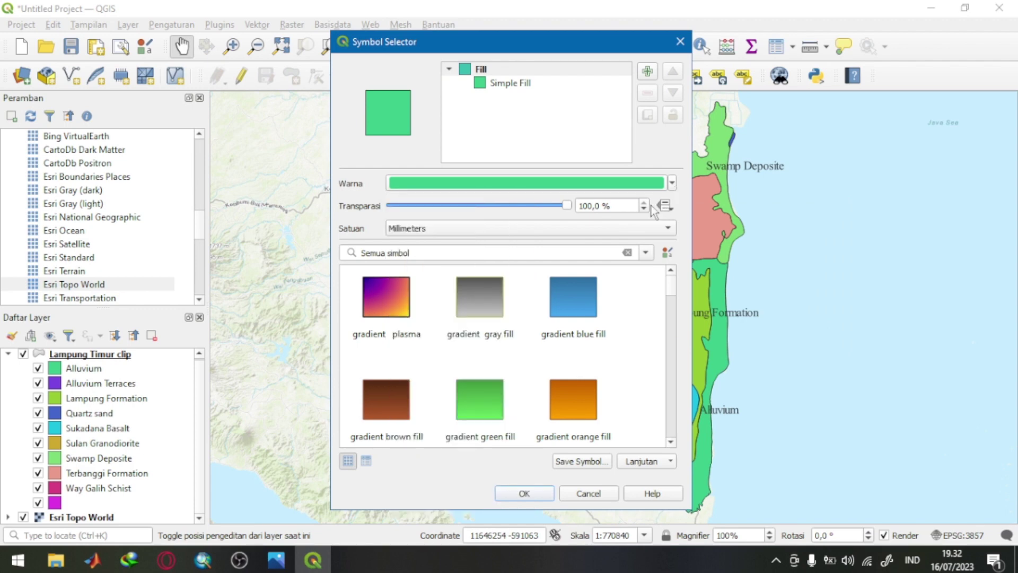
left_click(513, 183)
left_click_drag(440, 306, 368, 305)
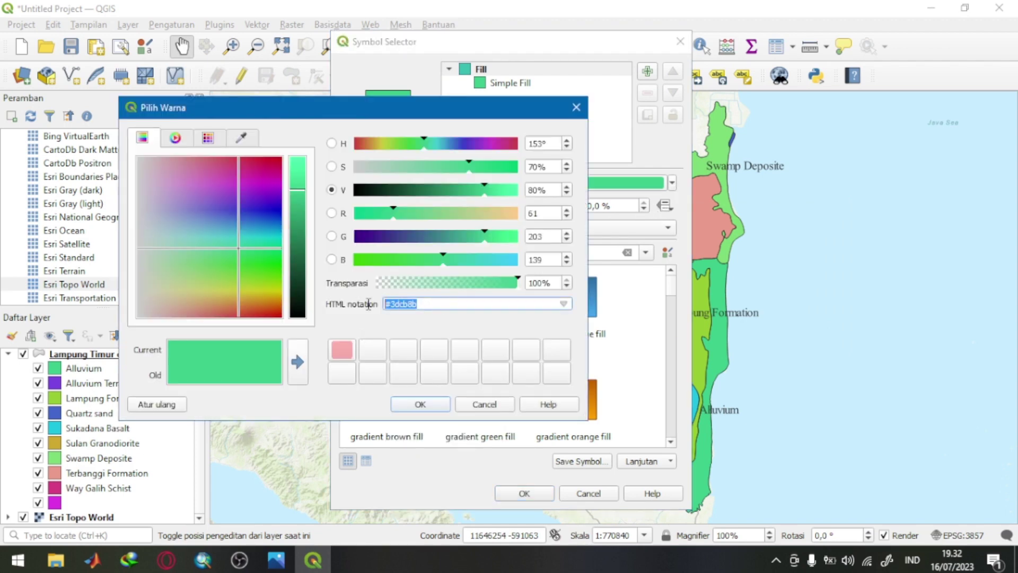
left_click(428, 406)
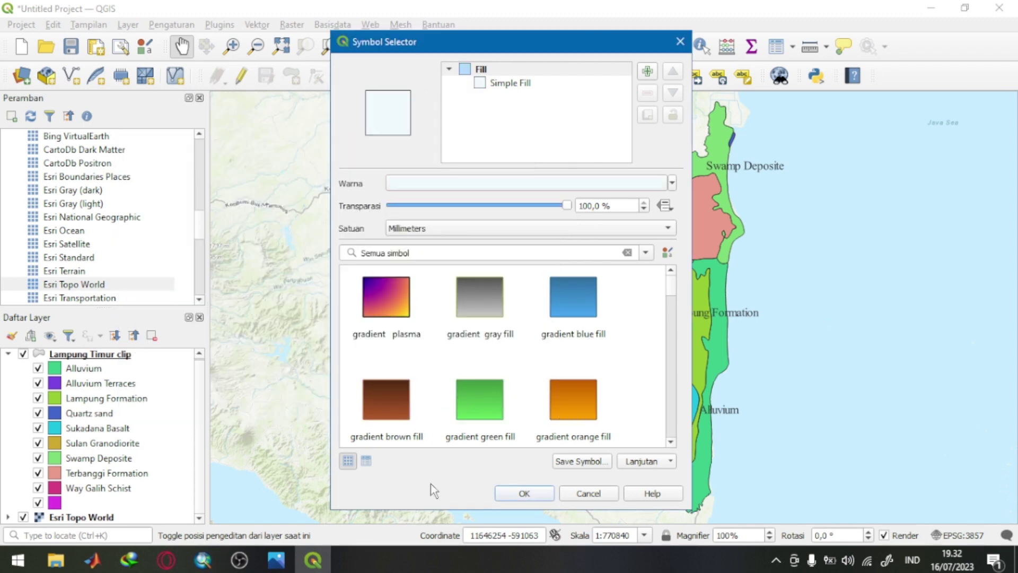
left_click(523, 493)
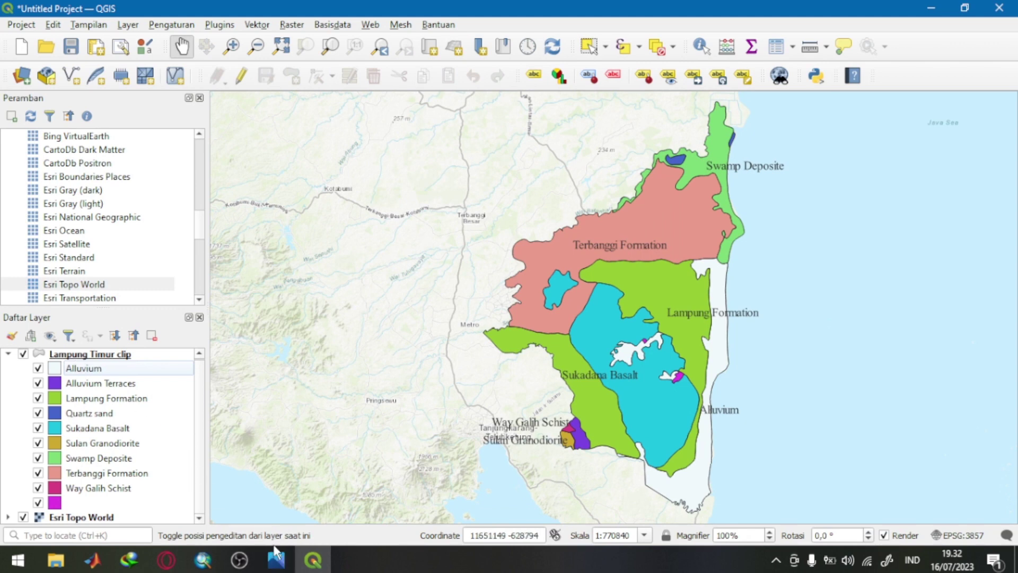
Step: Review the source geological map in the browser's colour picker and the Lampung Timur map in ArcMap, returning to QGIS
mouse_move(168, 566)
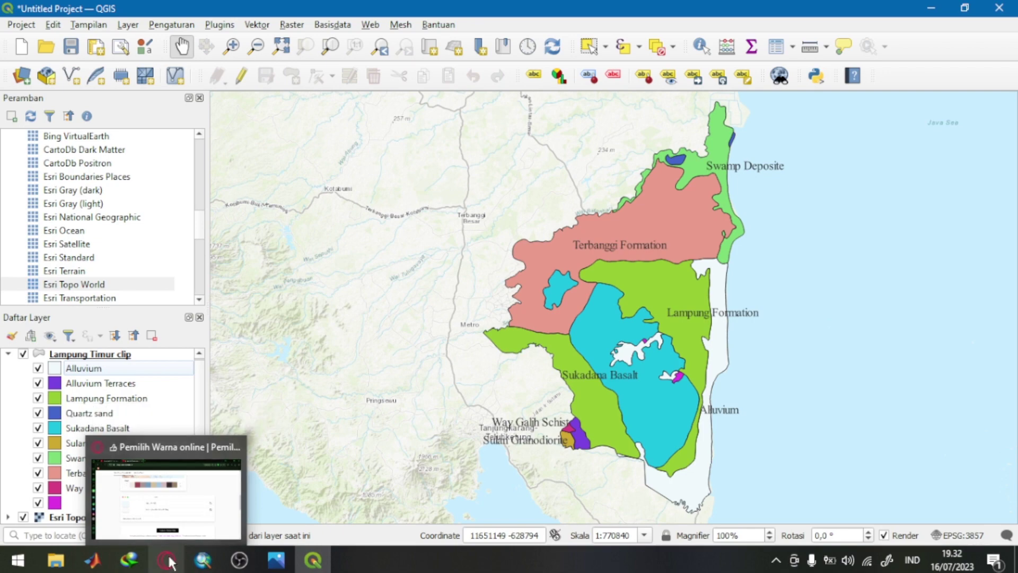
left_click(180, 520)
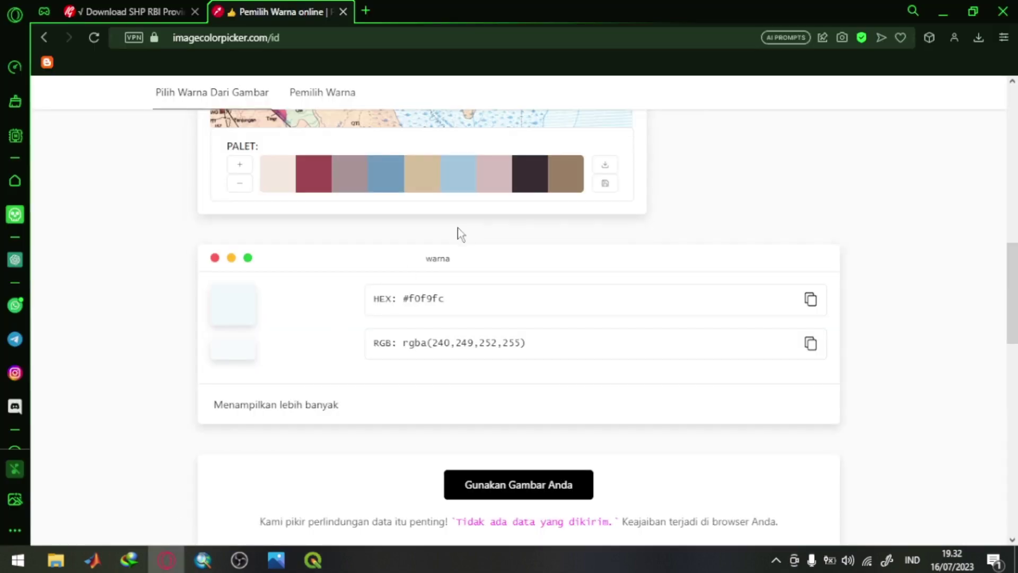
scroll(459, 234, "up", 4)
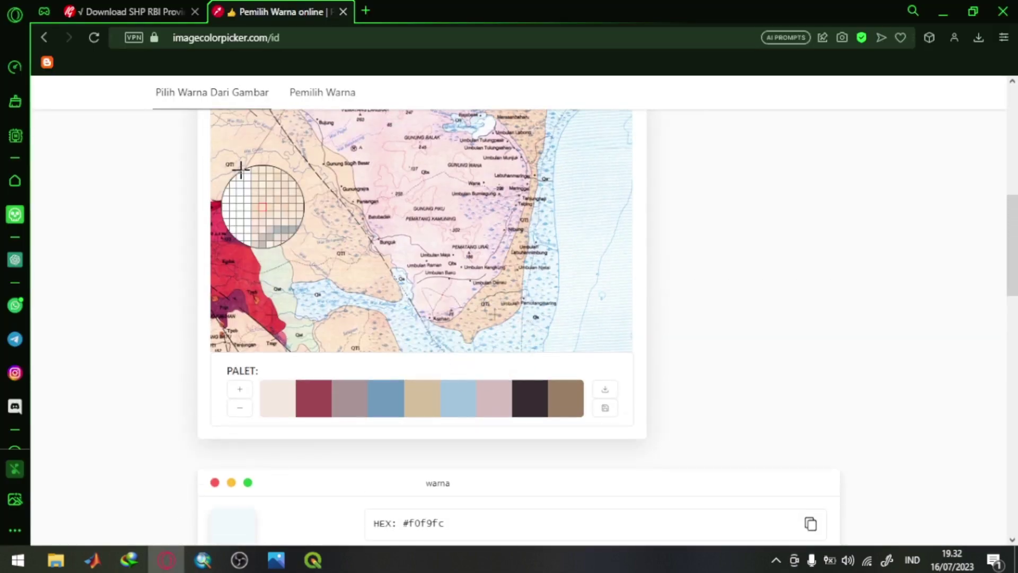
scroll(432, 261, "up", 10)
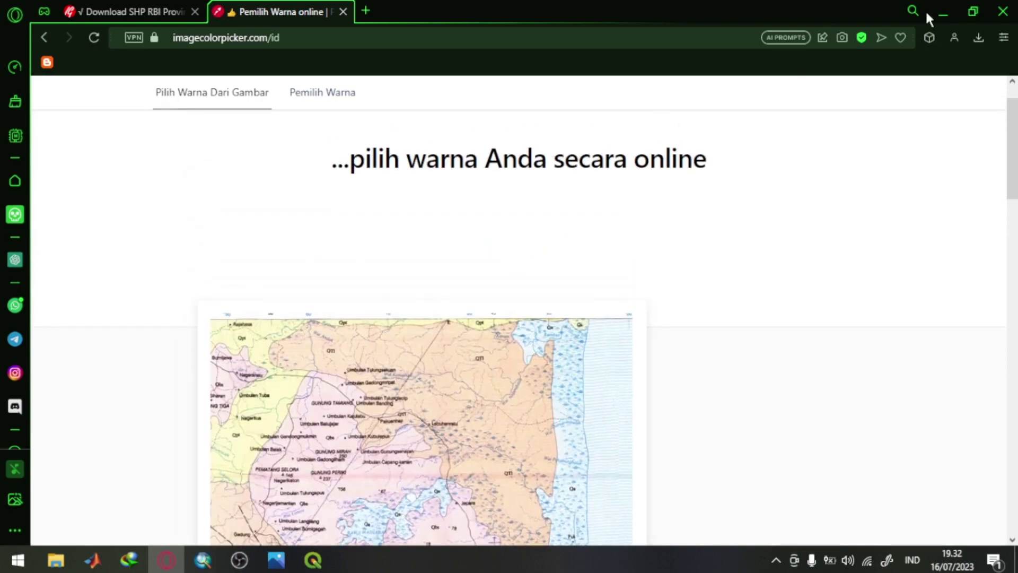
mouse_move(238, 562)
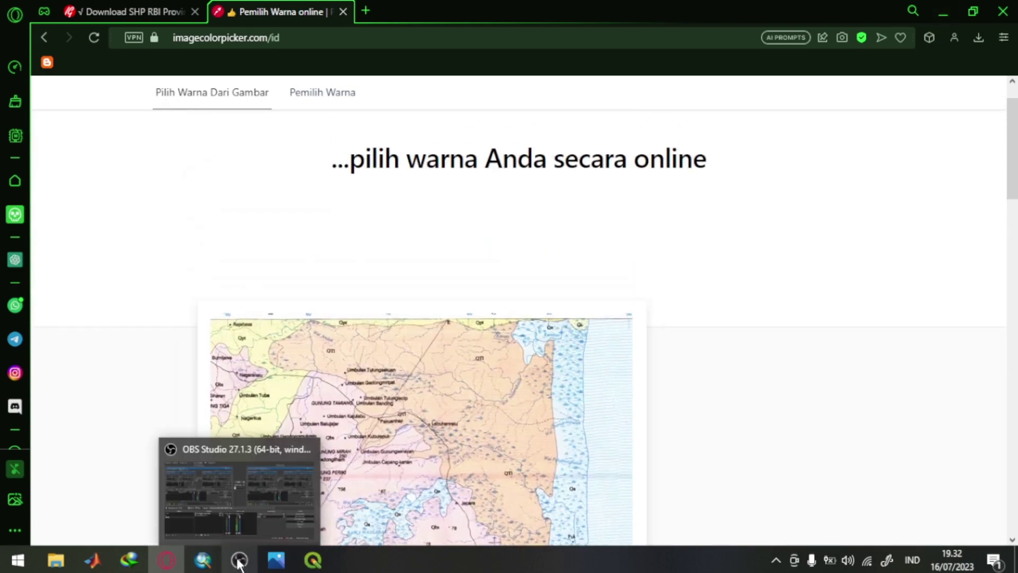
left_click(311, 562)
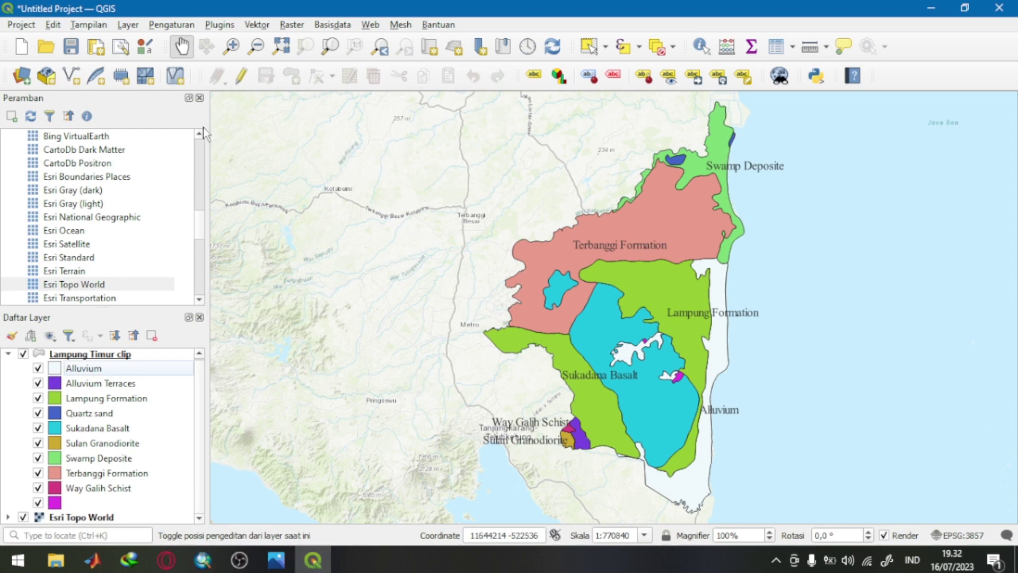
left_click(202, 561)
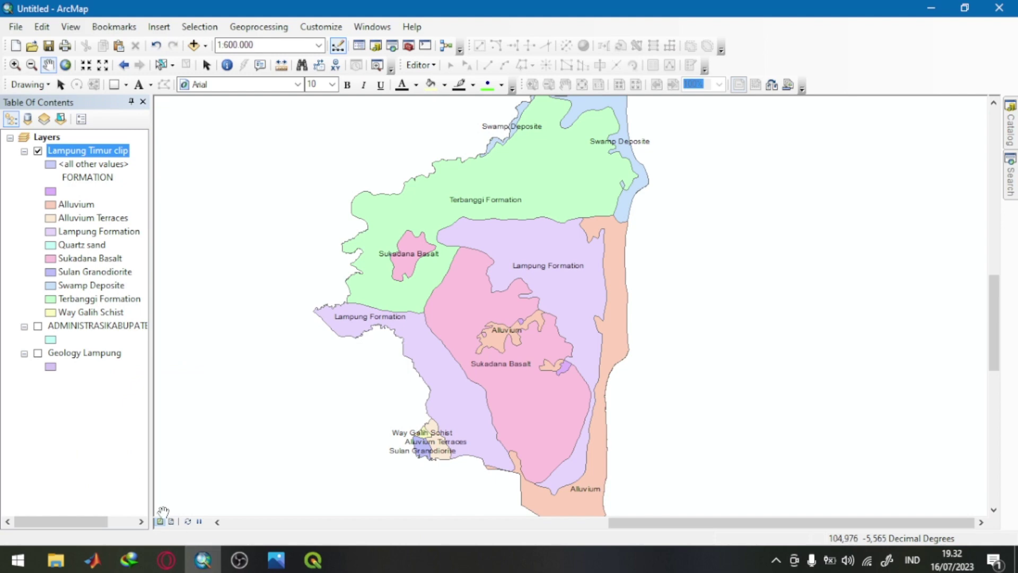
left_click(308, 557)
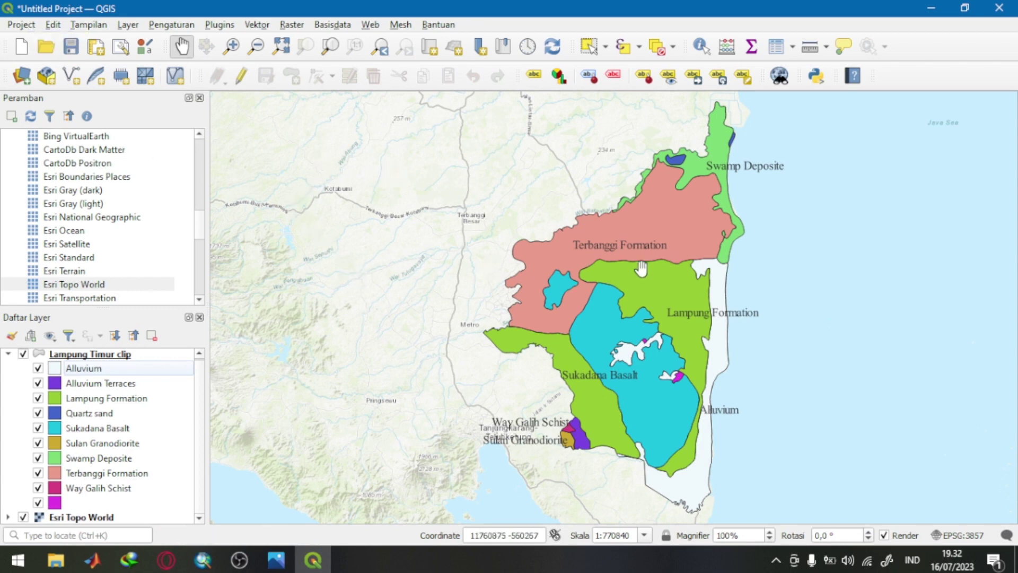
Step: Create a new print layout titled "peta geologi regional"
left_click(96, 47)
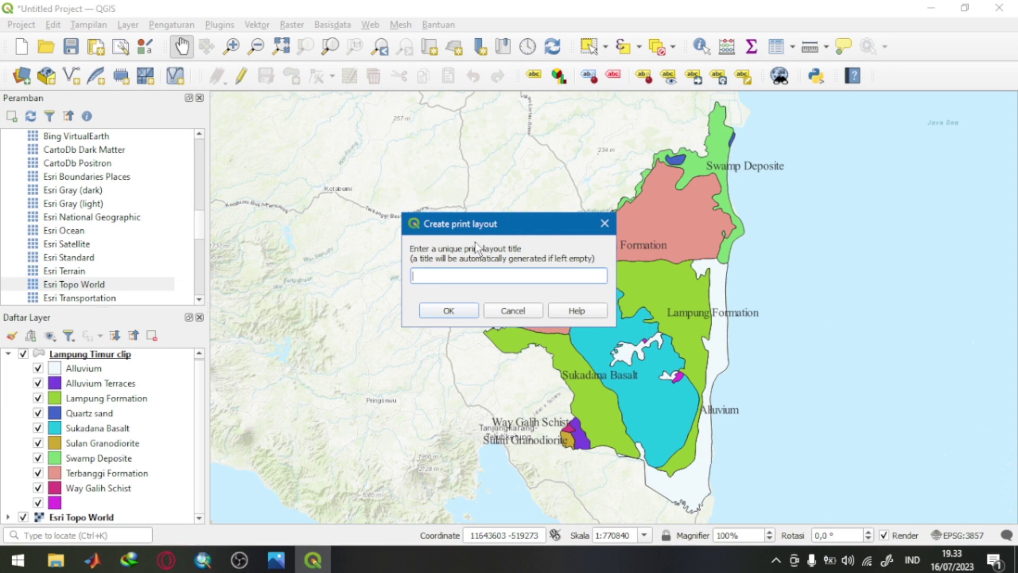
type("peta geologi regional")
left_click(449, 312)
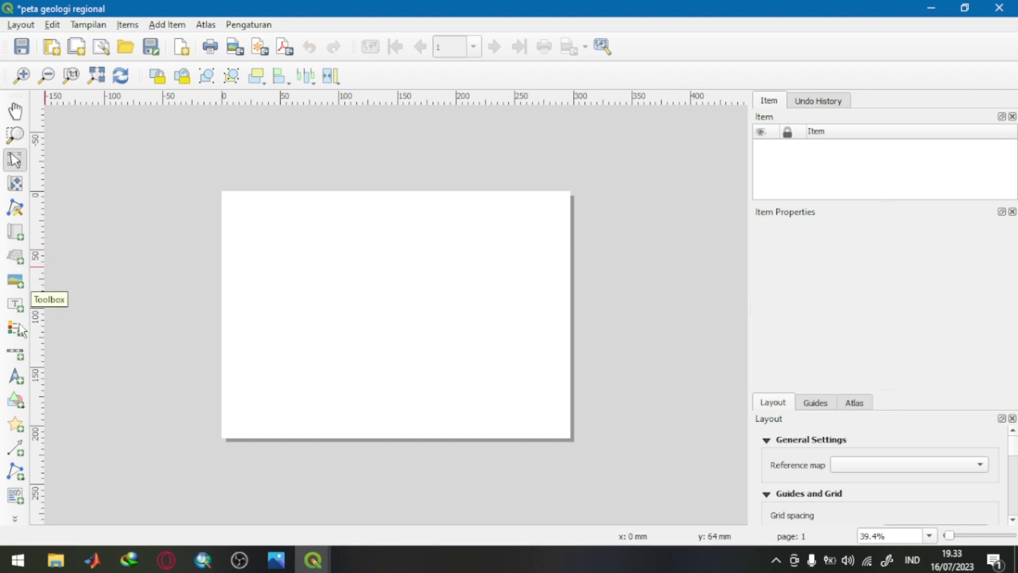
Step: Draw a rectangle shape covering the whole layout page and look through its item properties
left_click(20, 405)
left_click(69, 392)
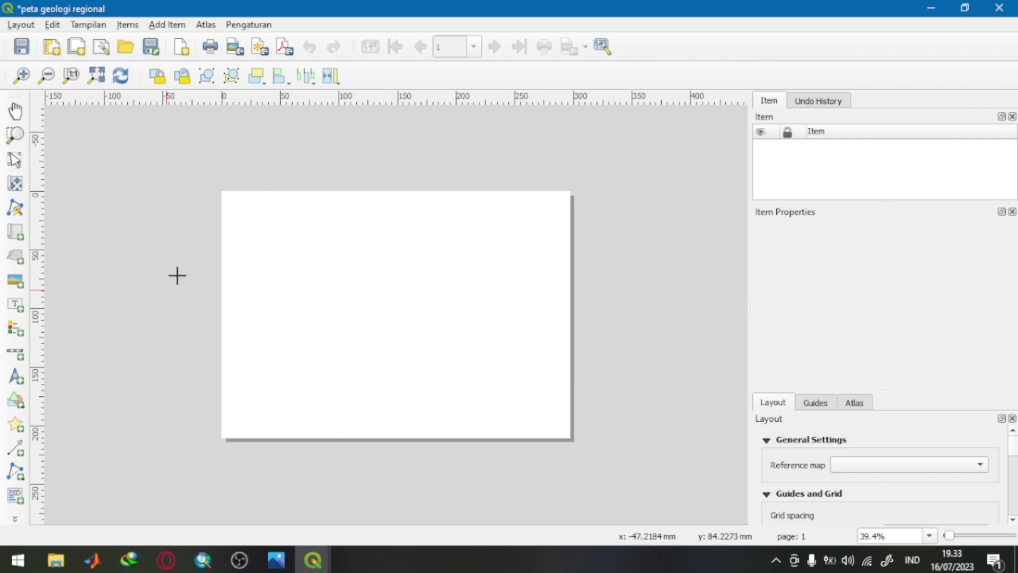
left_click_drag(222, 194, 571, 435)
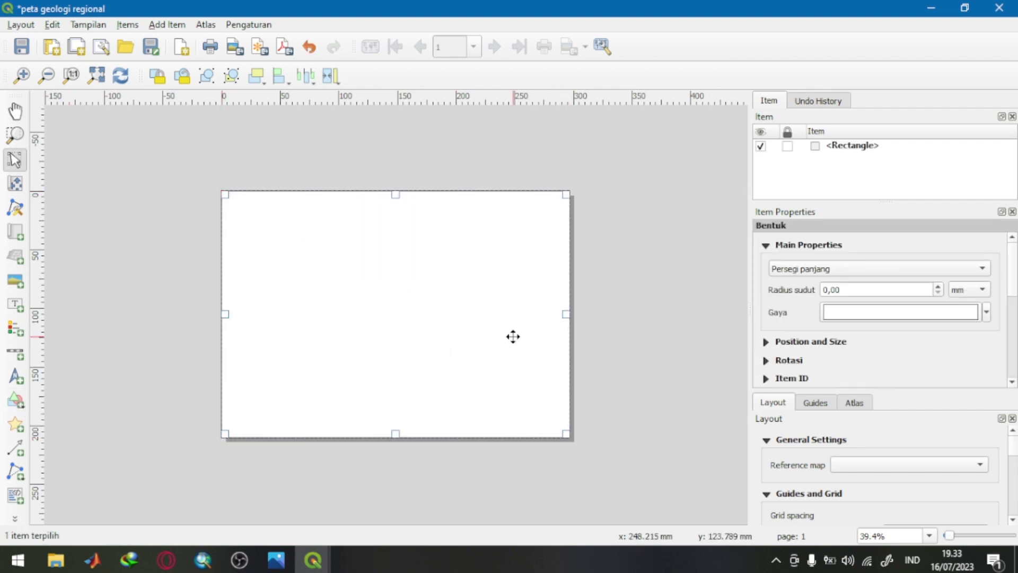
left_click(182, 208)
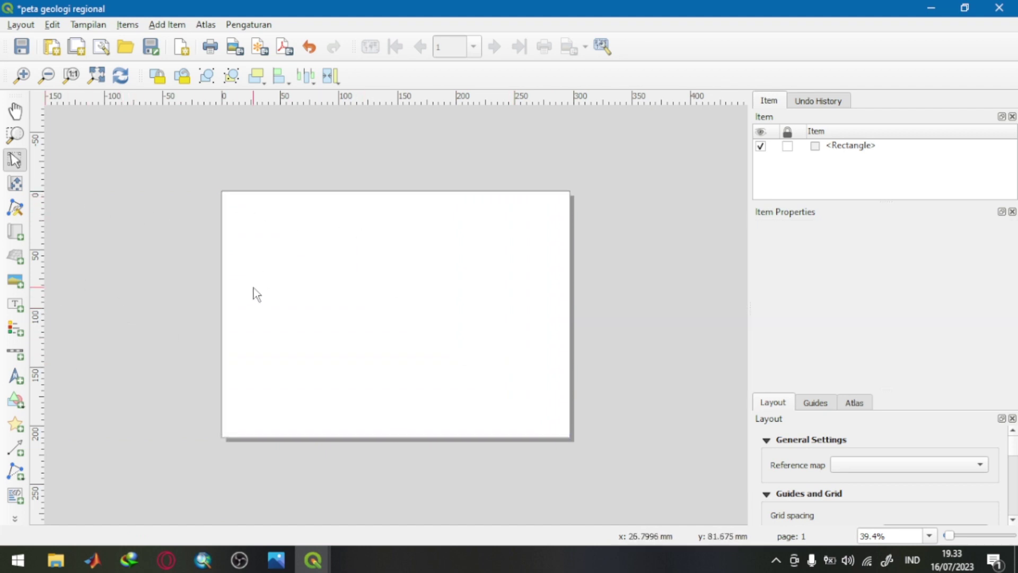
left_click(229, 286)
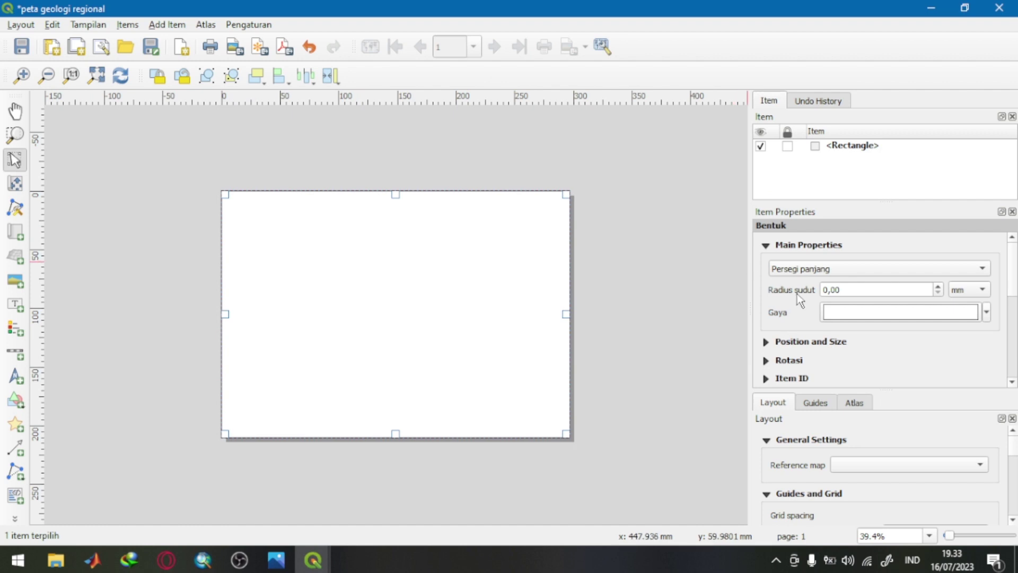
scroll(792, 306, "down", 3)
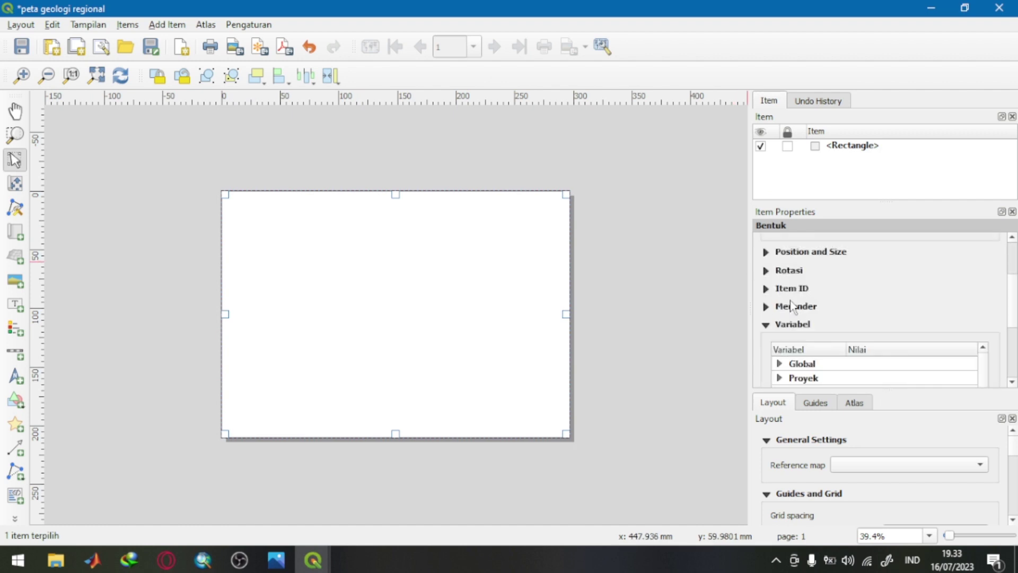
left_click(156, 272)
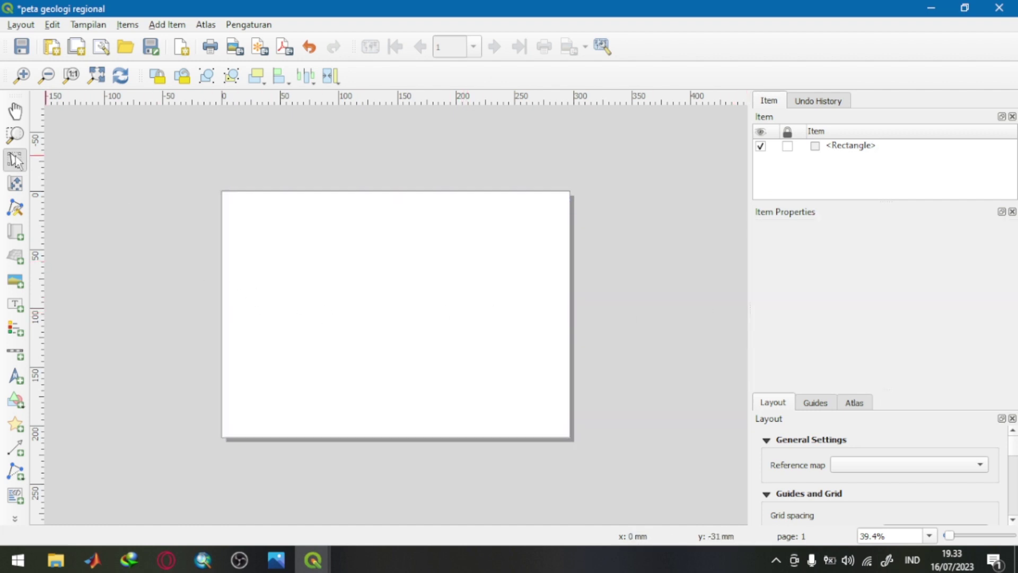
Step: Add a map about 172 by 194 mm on the page's left side and a rectangle about 95 mm wide beside it
left_click(15, 239)
left_click_drag(230, 201, 432, 428)
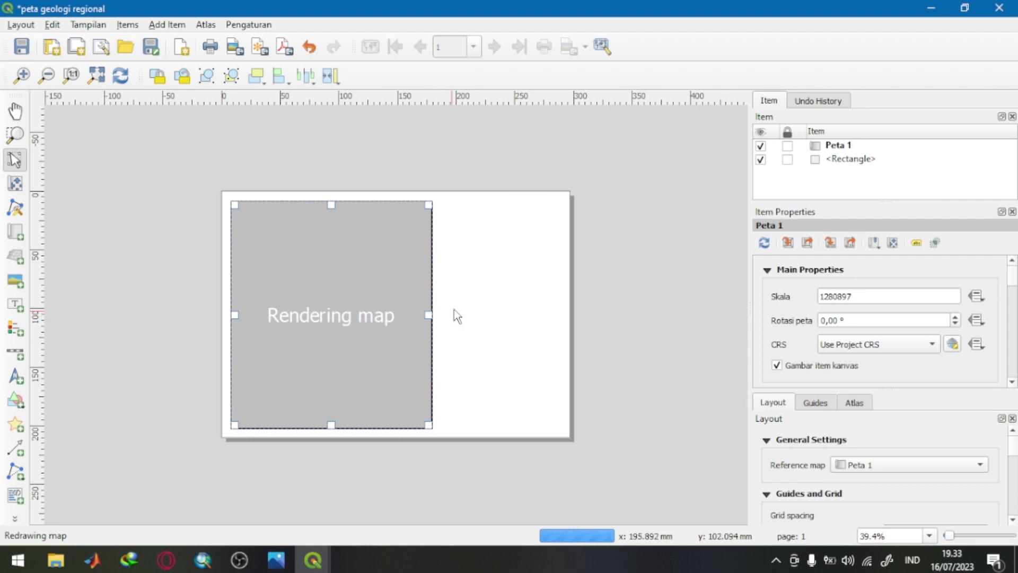
left_click(16, 401)
left_click(74, 396)
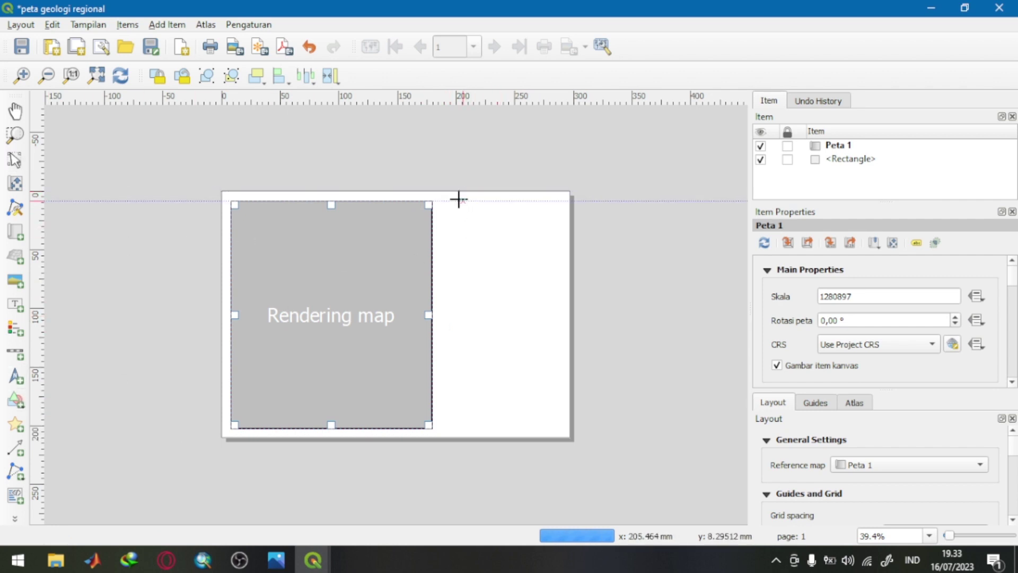
left_click_drag(452, 201, 563, 429)
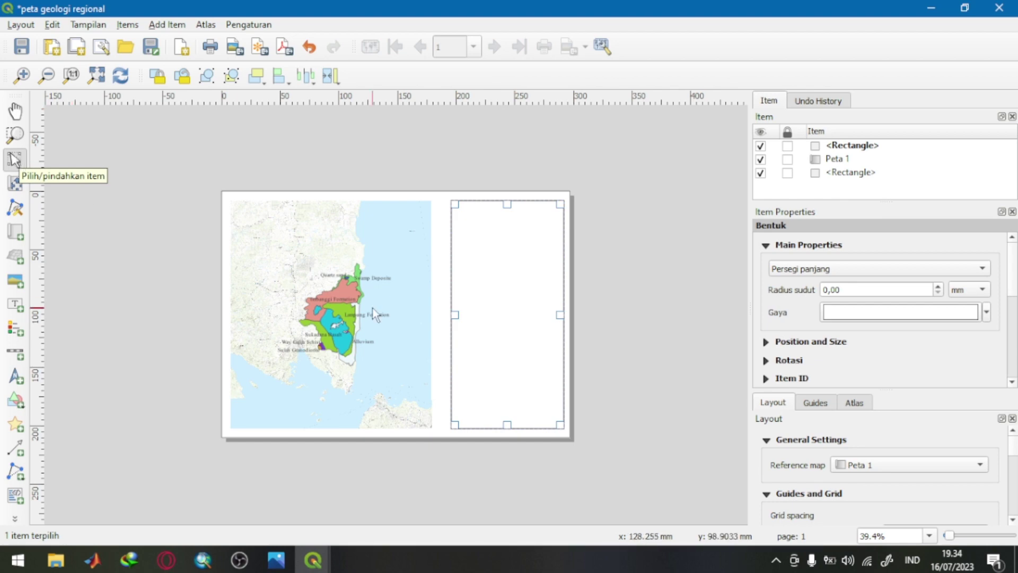
Step: Examine the map item's properties, including its CRS choices, layer locking and extent settings
left_click(356, 308)
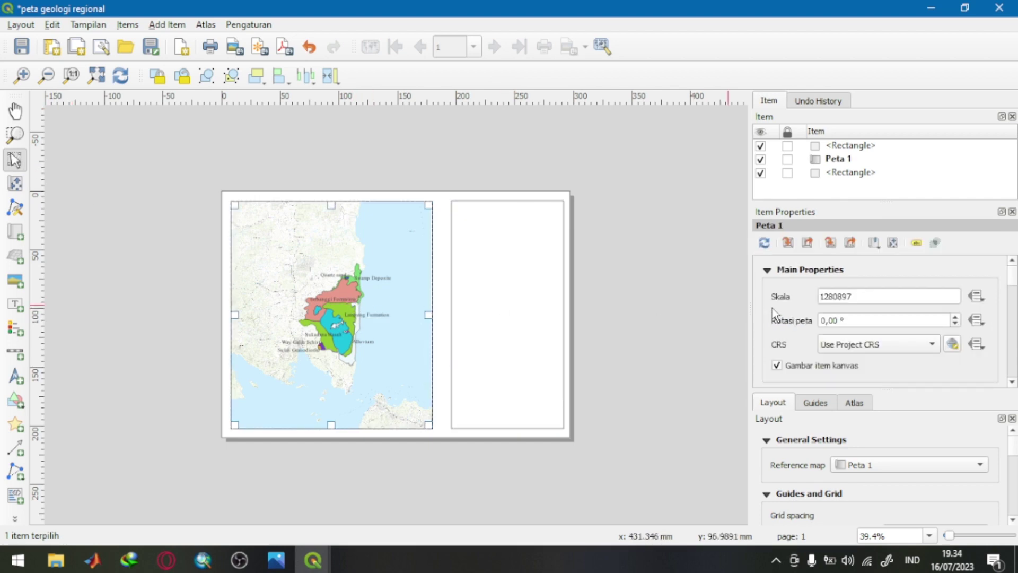
scroll(775, 298, "down", 2)
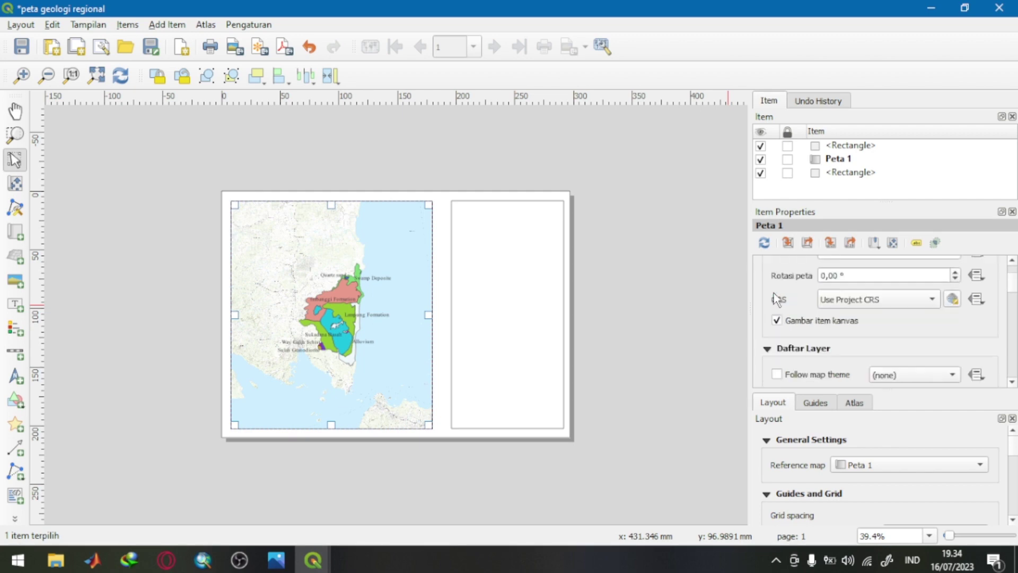
left_click(840, 300)
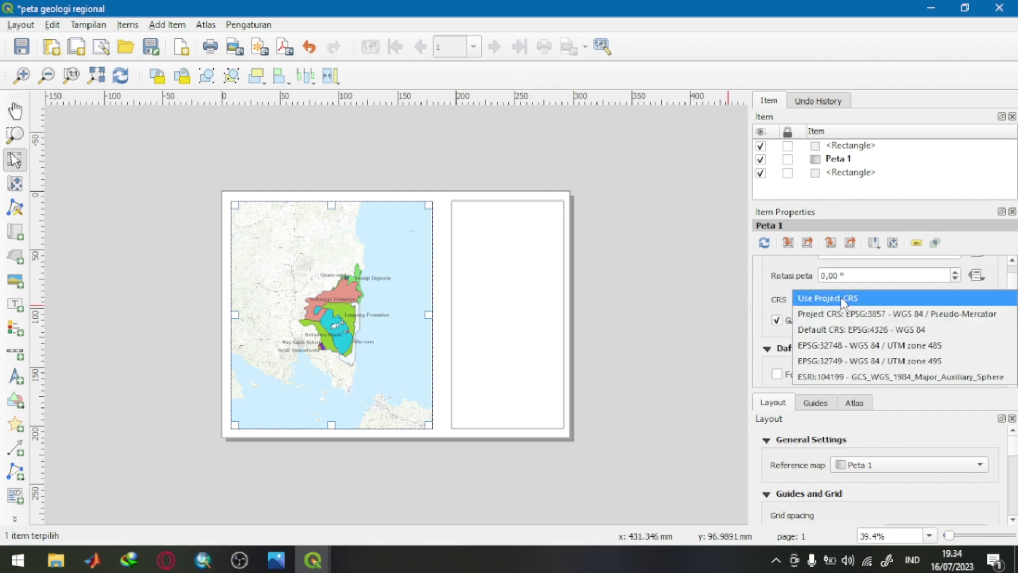
left_click(765, 289)
scroll(766, 288, "down", 4)
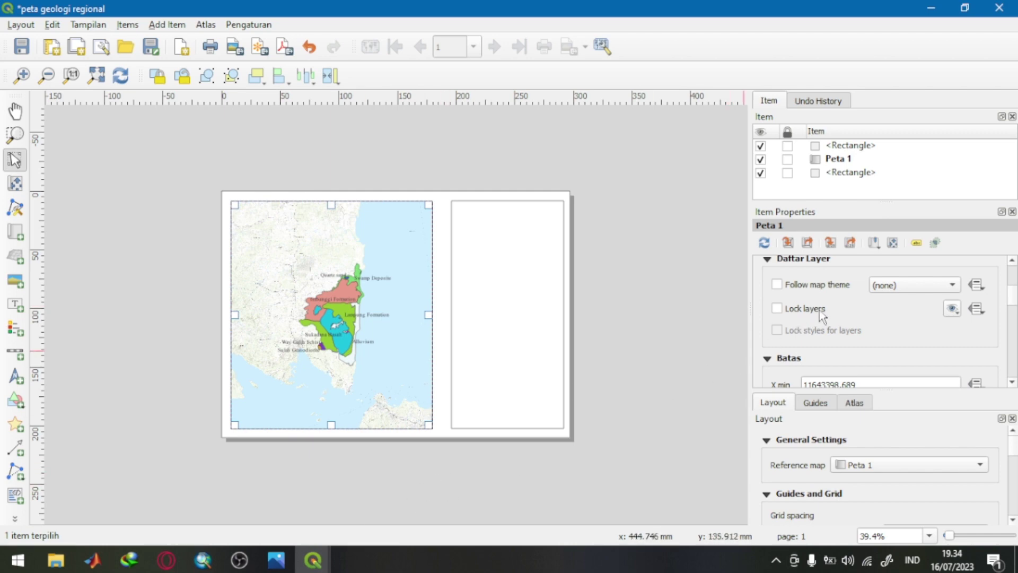
left_click(777, 310)
left_click(776, 310)
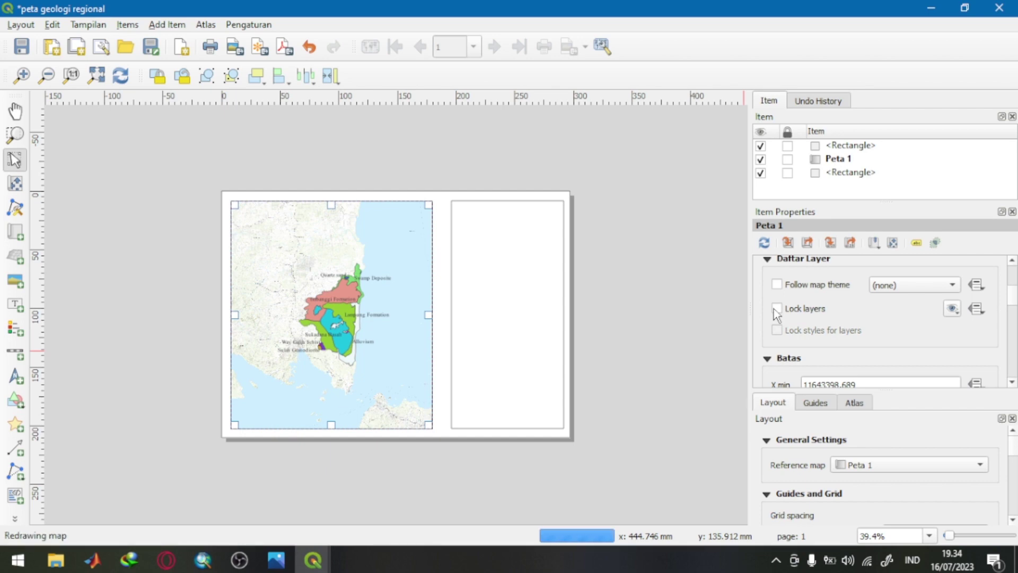
scroll(777, 313, "down", 5)
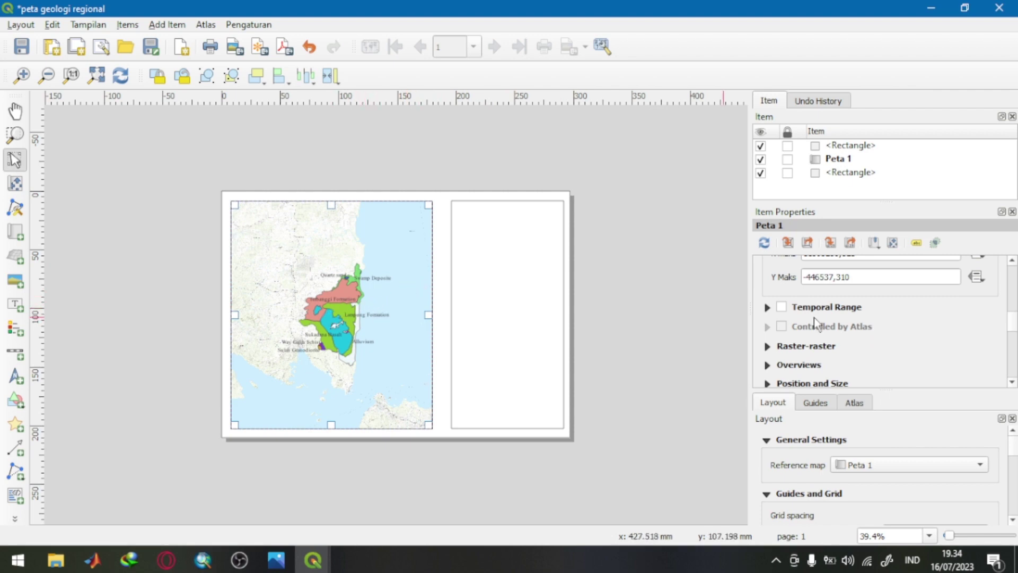
Step: Enlarge and reposition the map content so the coloured geological area fills the map frame
left_click(15, 184)
left_click_drag(317, 305, 323, 299)
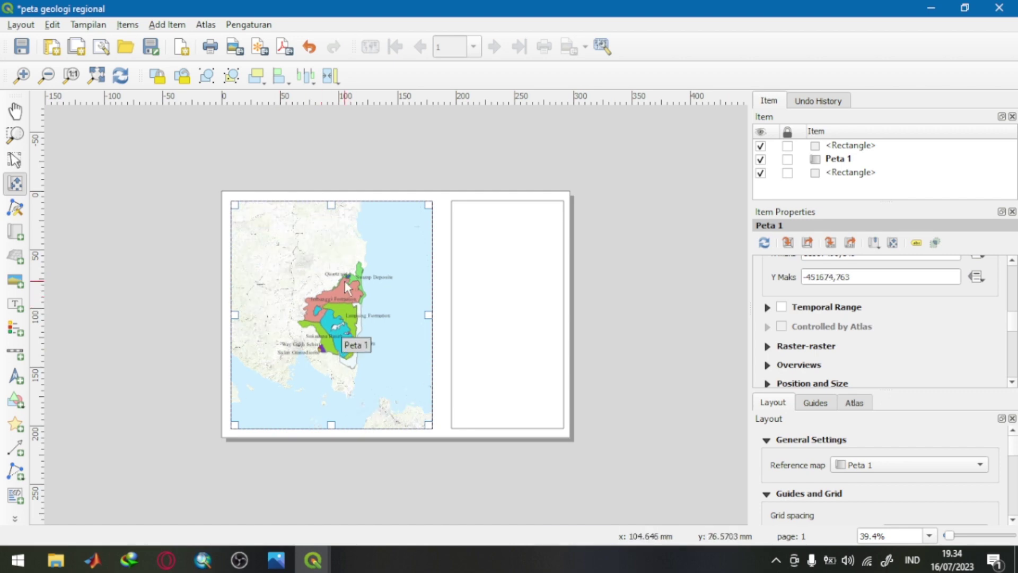
scroll(344, 281, "up", 1)
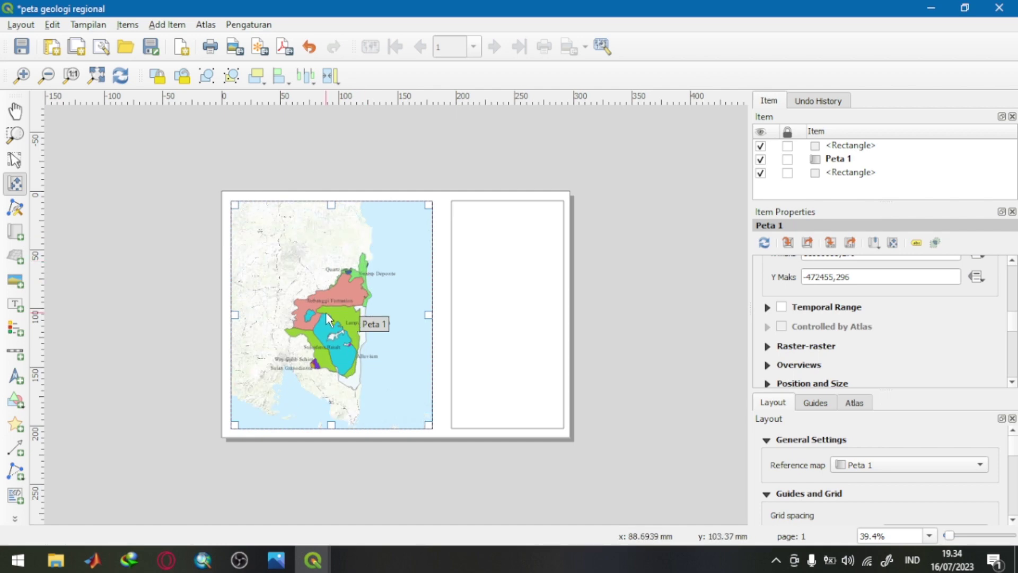
scroll(328, 318, "up", 1)
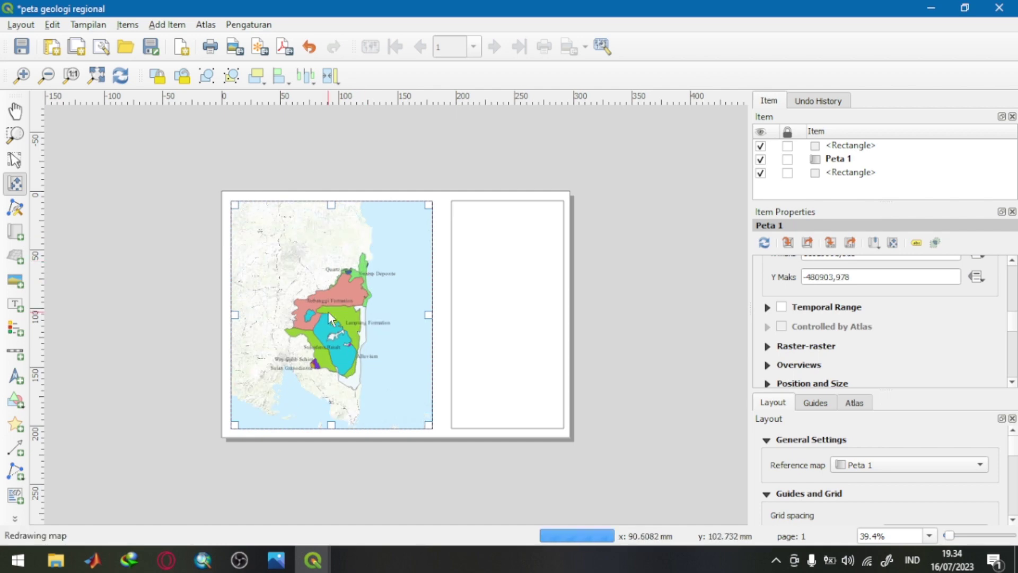
scroll(338, 311, "up", 1)
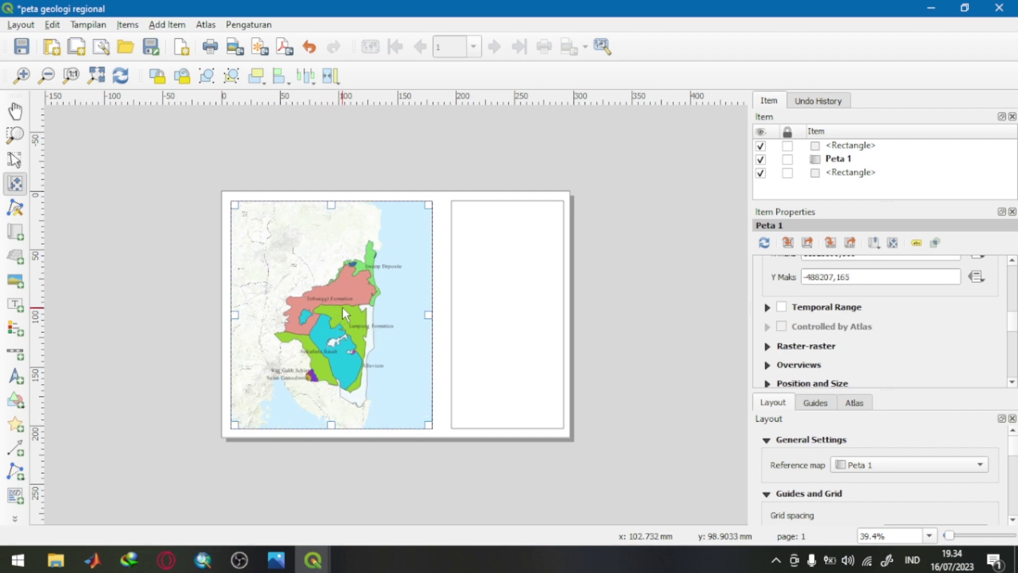
scroll(344, 308, "up", 1)
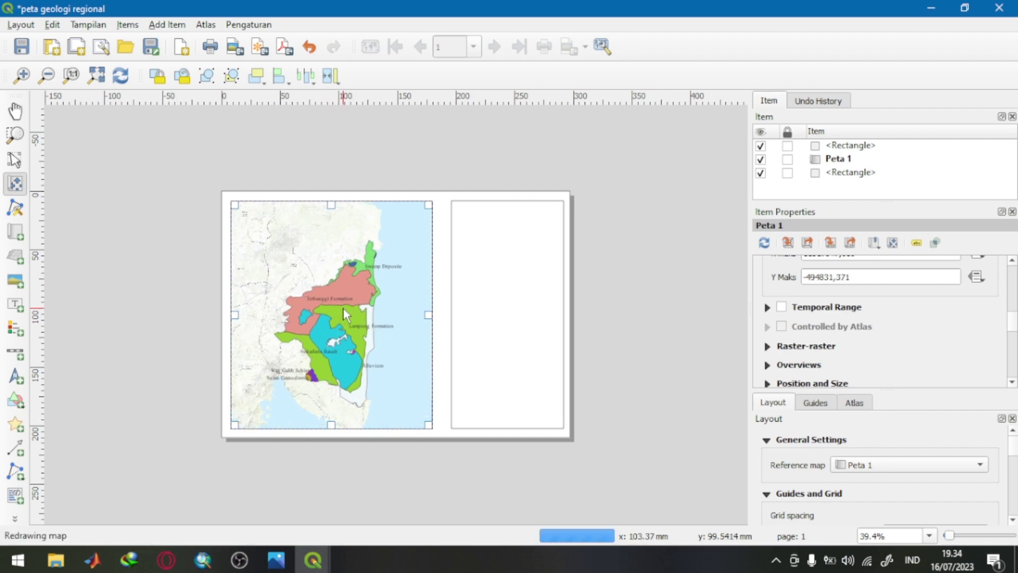
scroll(345, 307, "up", 1)
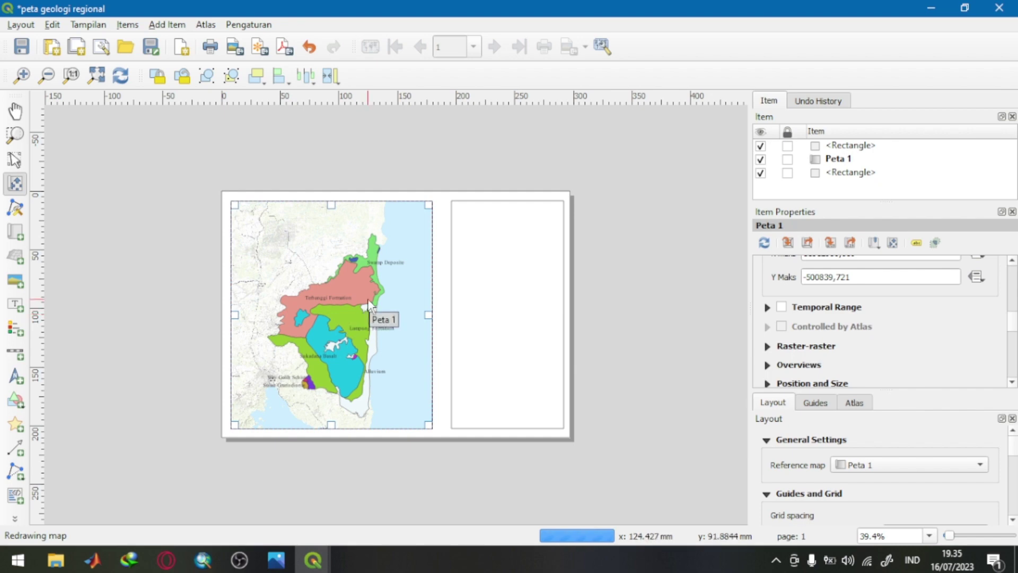
left_click_drag(349, 316, 348, 304)
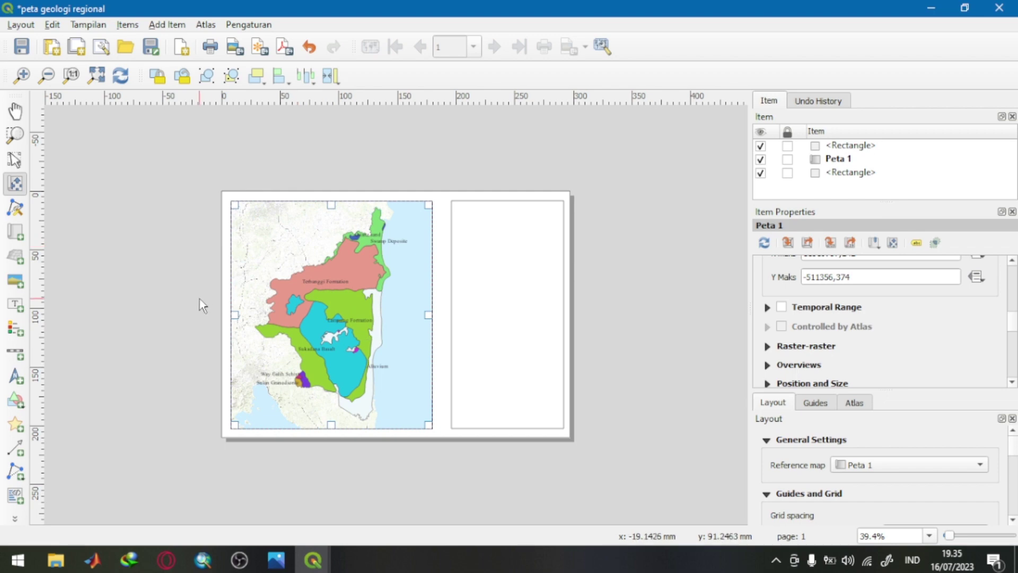
Step: Add a grid to the map and open the grid's properties
left_click(768, 347)
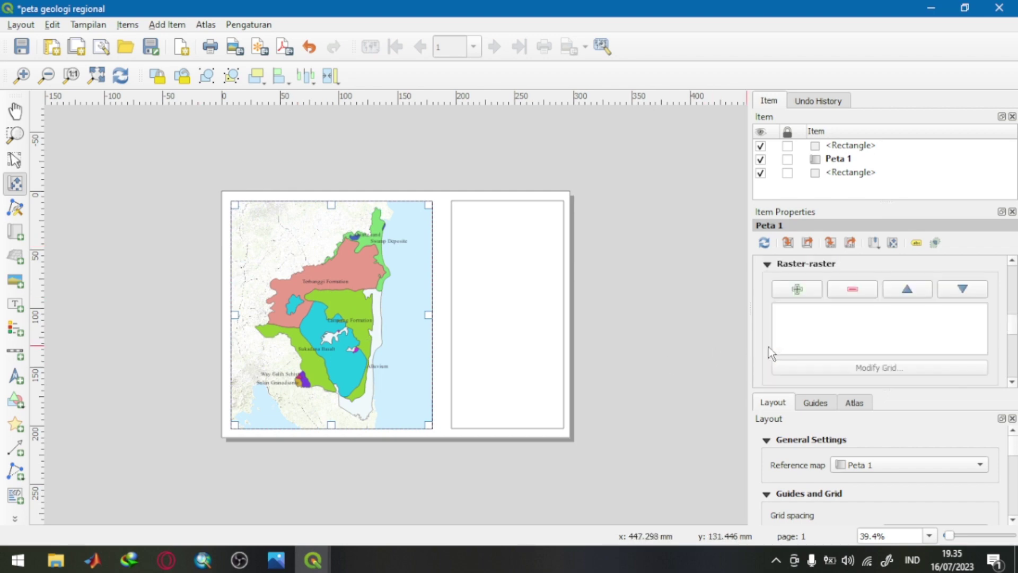
left_click(797, 290)
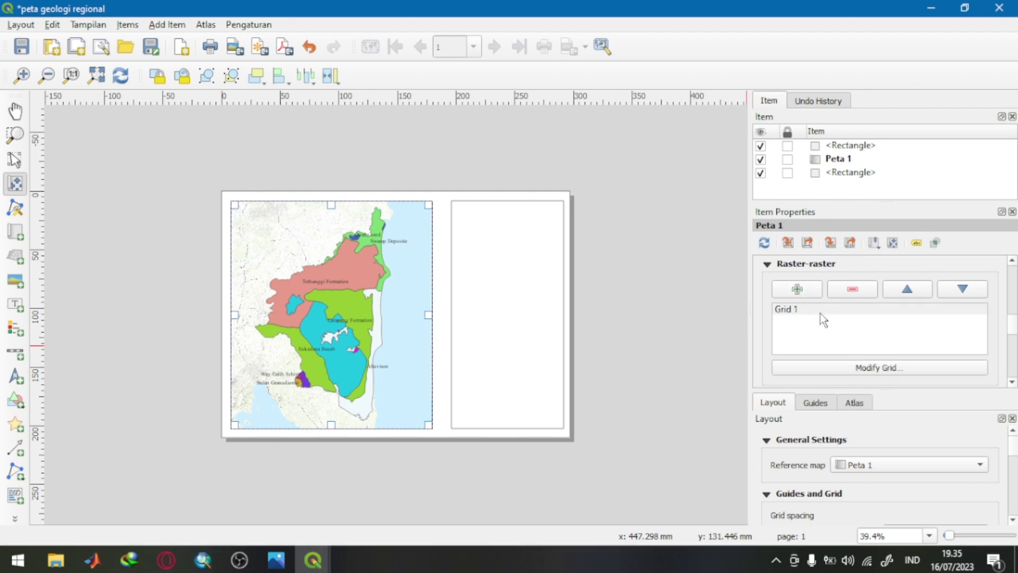
left_click(871, 369)
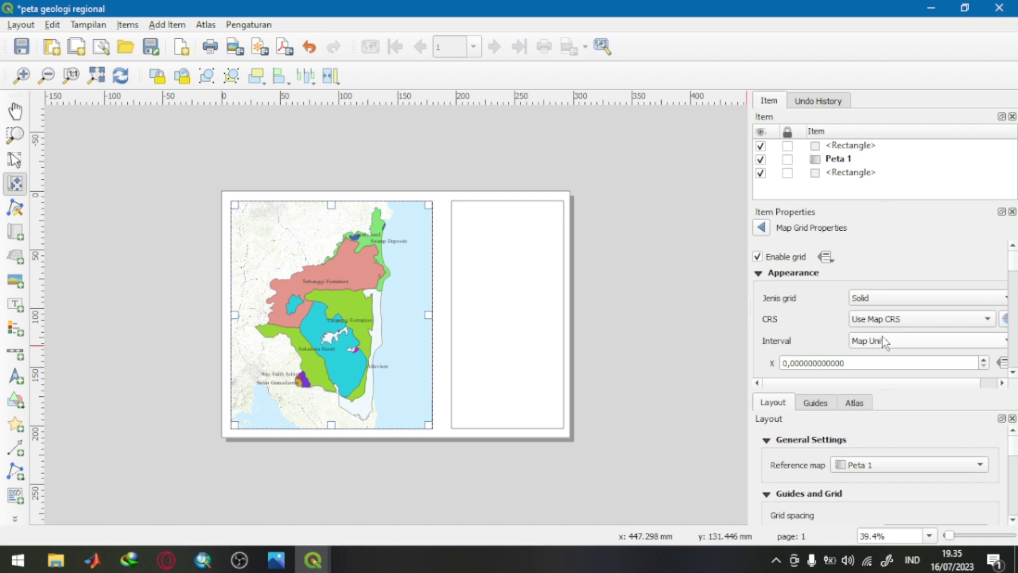
Step: Try X grid intervals of 100, 0,1 and 1 map units
scroll(817, 318, "down", 3)
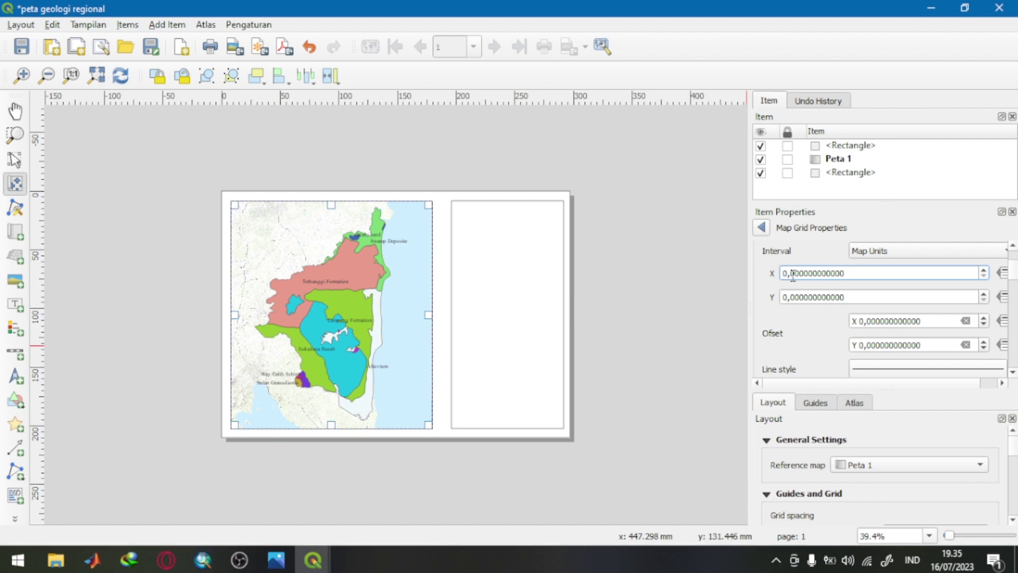
type("10")
key("Return")
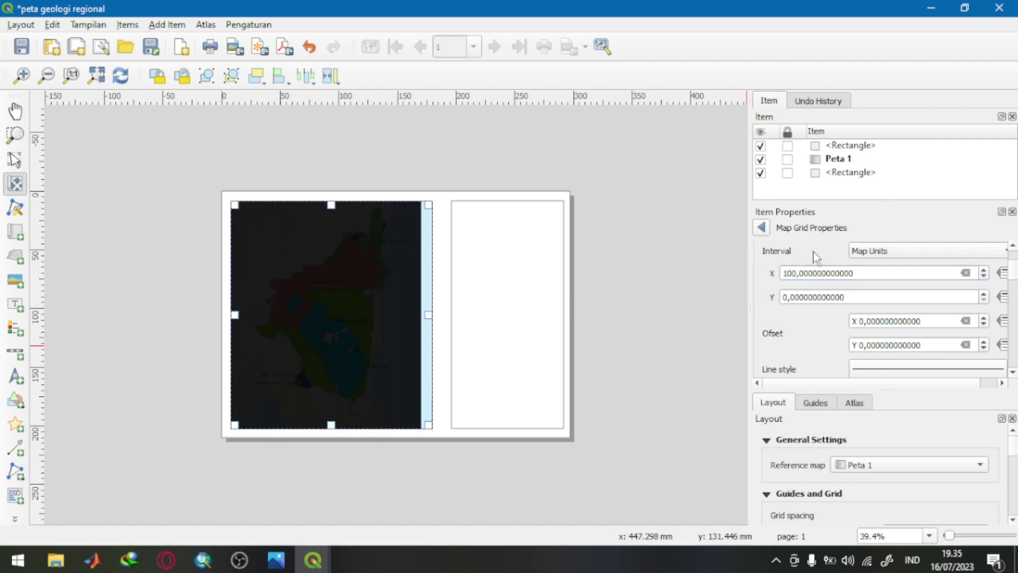
left_click(794, 274)
key("BackSpace")
key("BackSpace")
type("1")
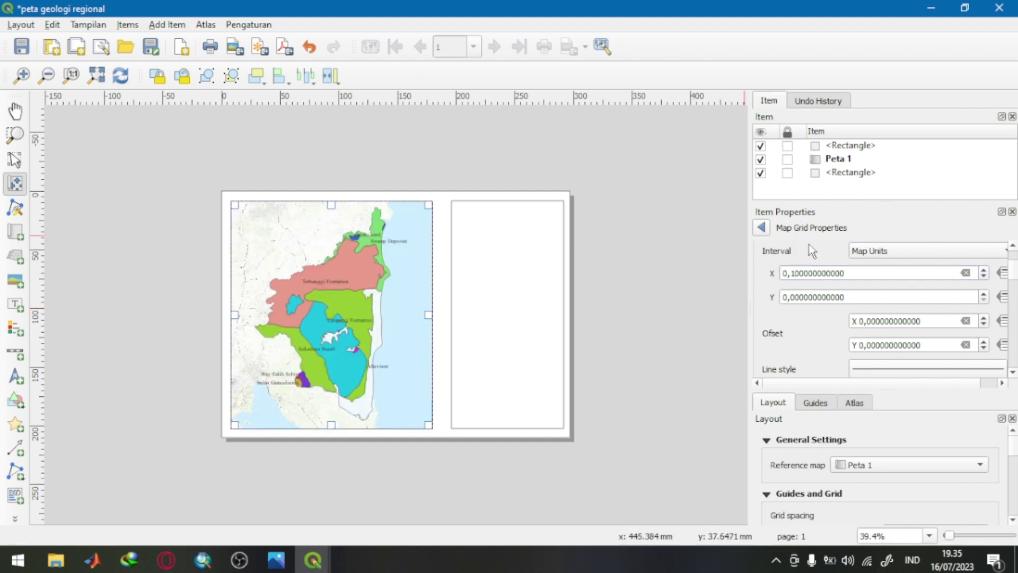
left_click(790, 273)
key("Delete")
key("BackSpace")
key("Return")
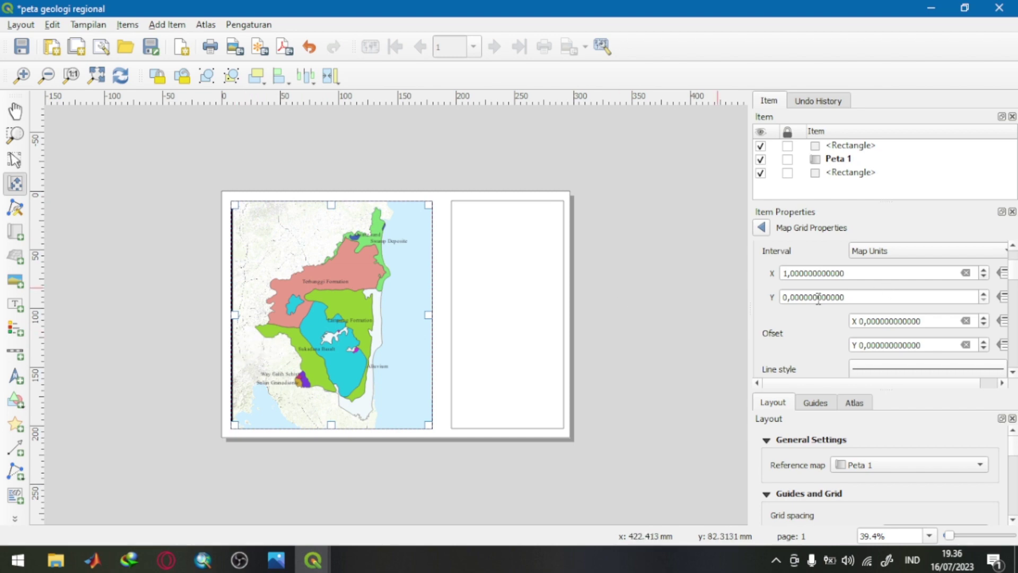
Step: Try a Y grid interval of 10, and then intervals of 0,01 map units for both Y and X
left_click(792, 296)
type("1")
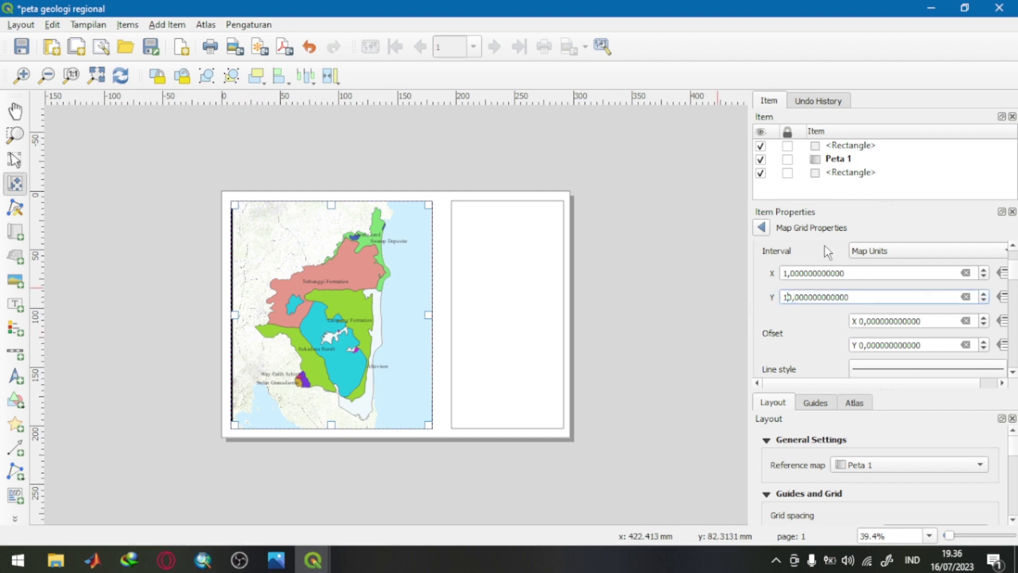
left_click(790, 297)
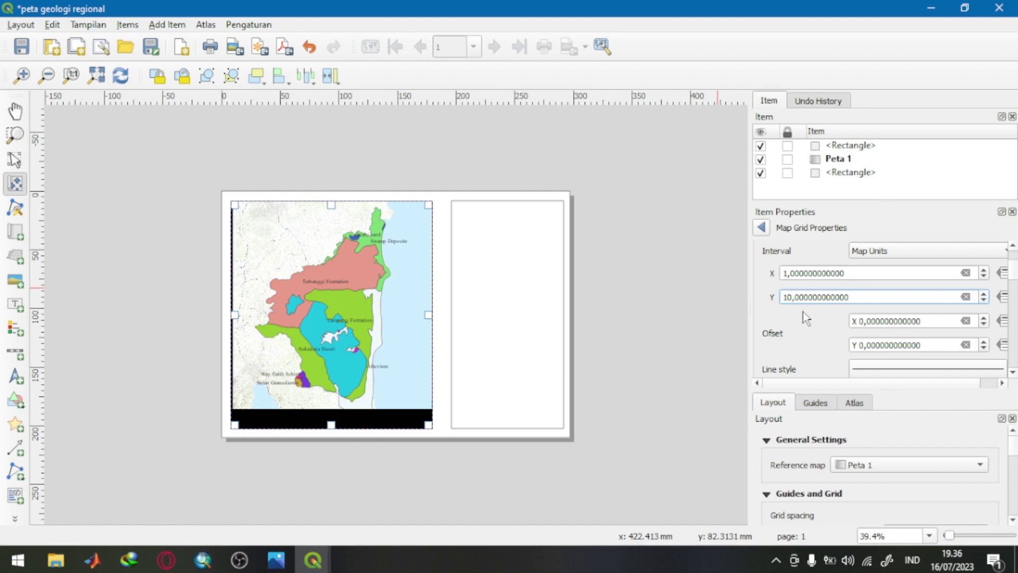
key("BackSpace")
left_click(796, 297)
type("1")
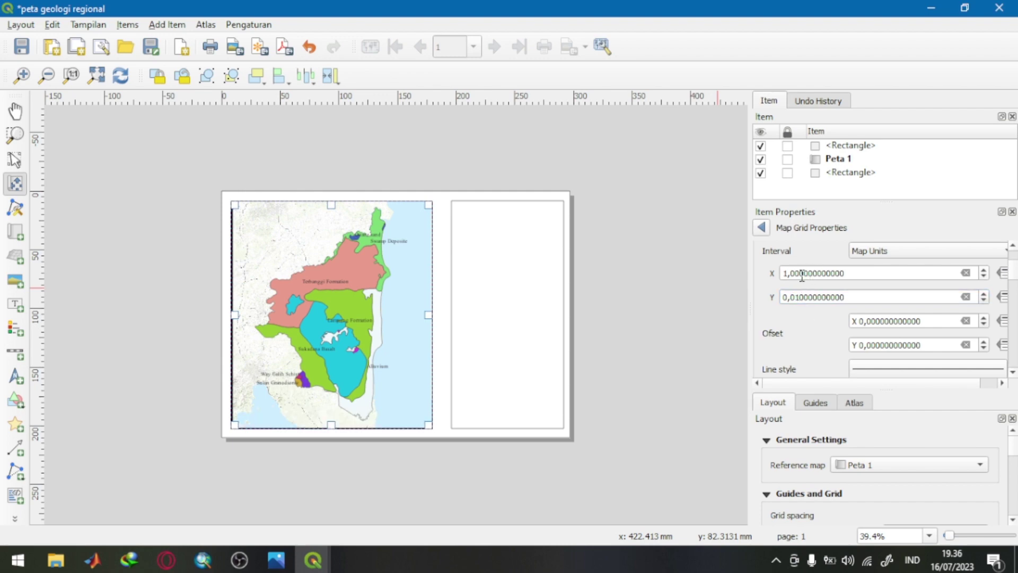
left_click(792, 273)
type("1")
left_click(790, 273)
key("BackSpace")
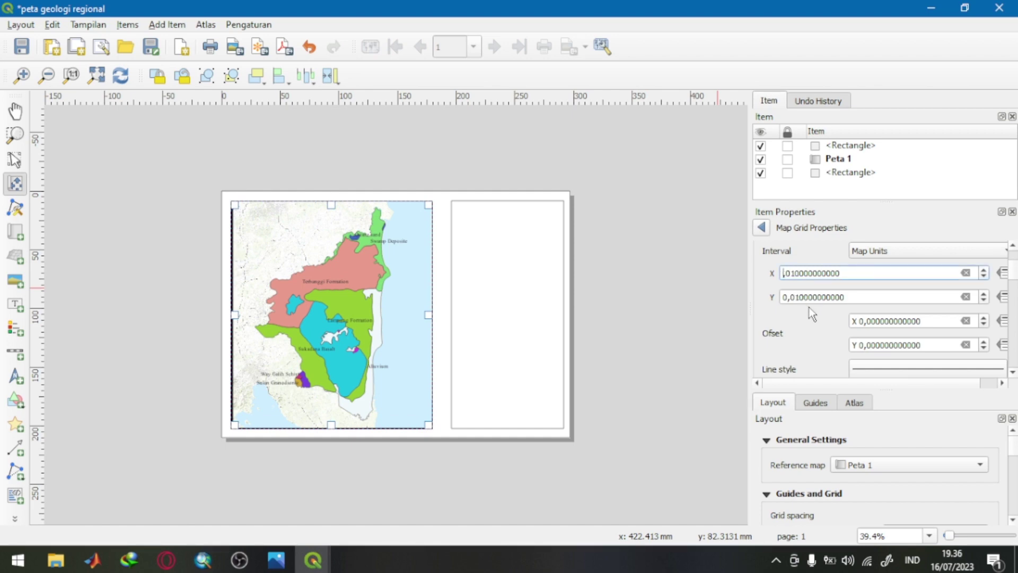
type("0")
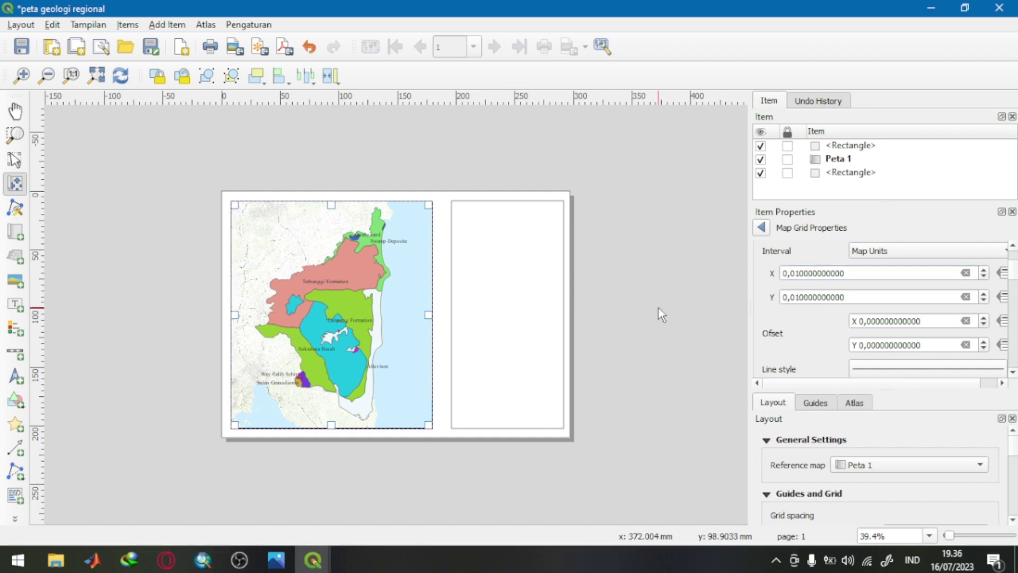
Step: Set the grid's CRS to Default CRS: EPSG:4326 - WGS 84
scroll(801, 322, "up", 2)
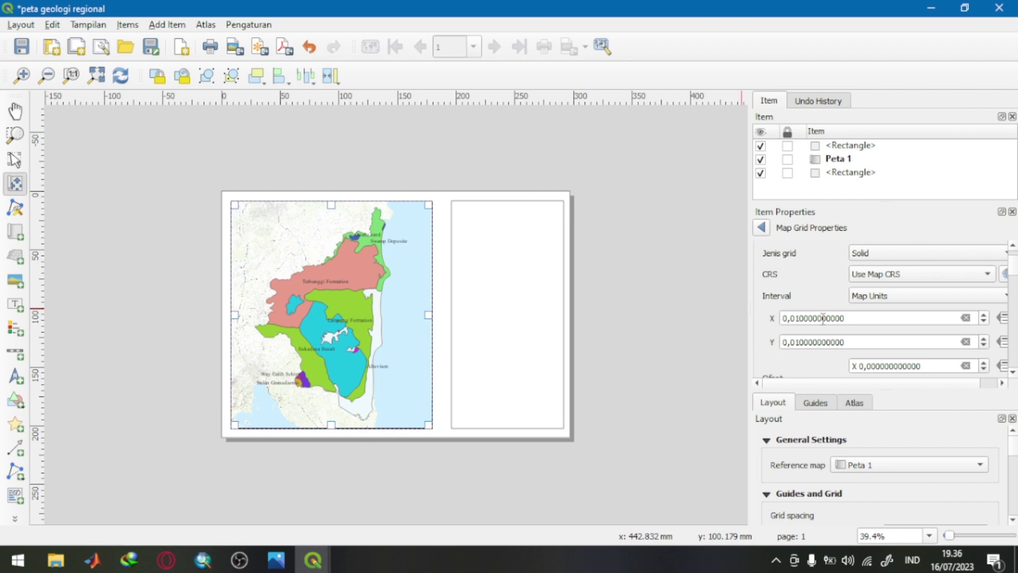
left_click(892, 282)
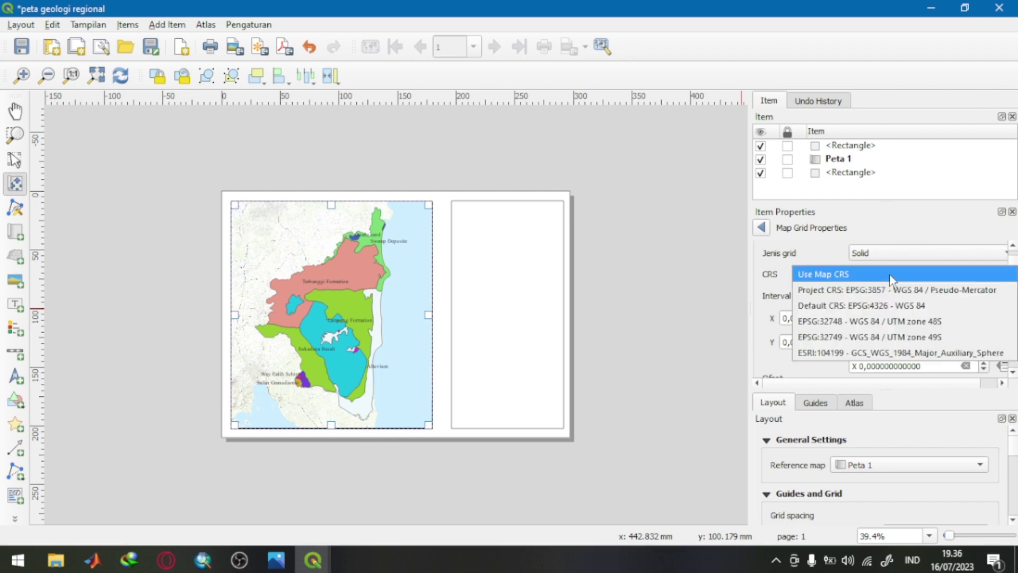
left_click(874, 305)
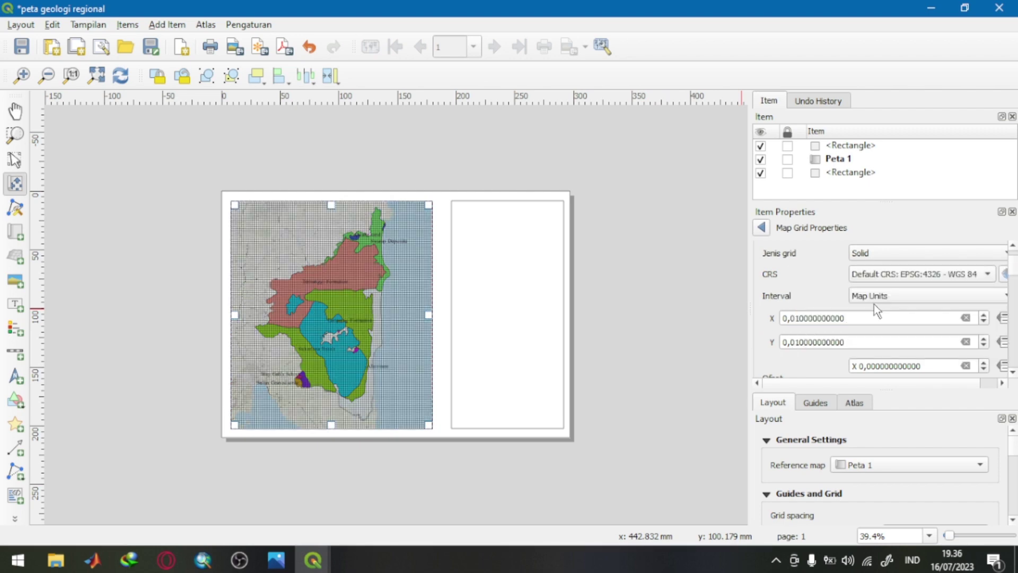
Step: Try X grid intervals of 10 and 100 and a Y interval of 100 map units
left_click(801, 317)
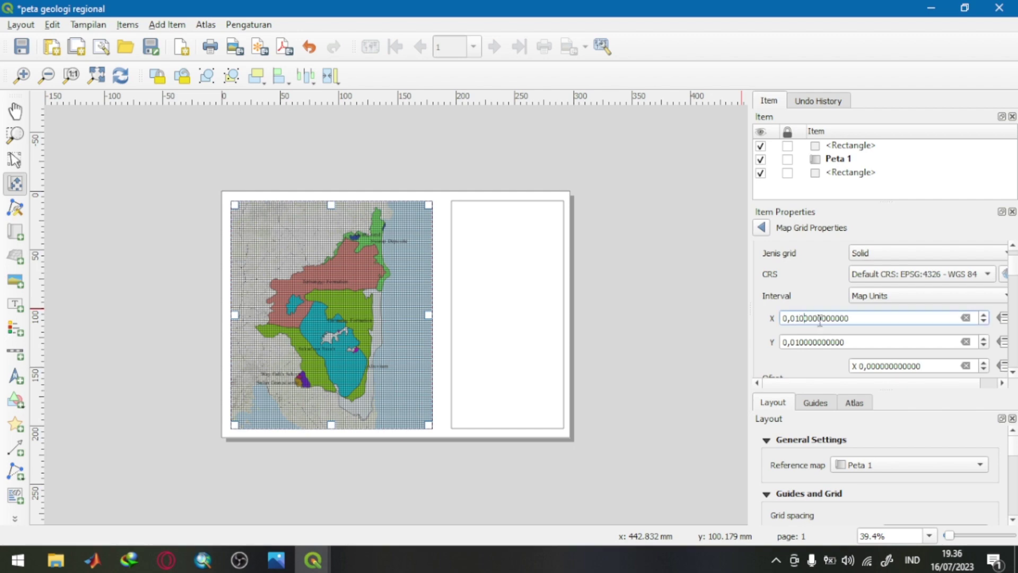
key("BackSpace")
type("00")
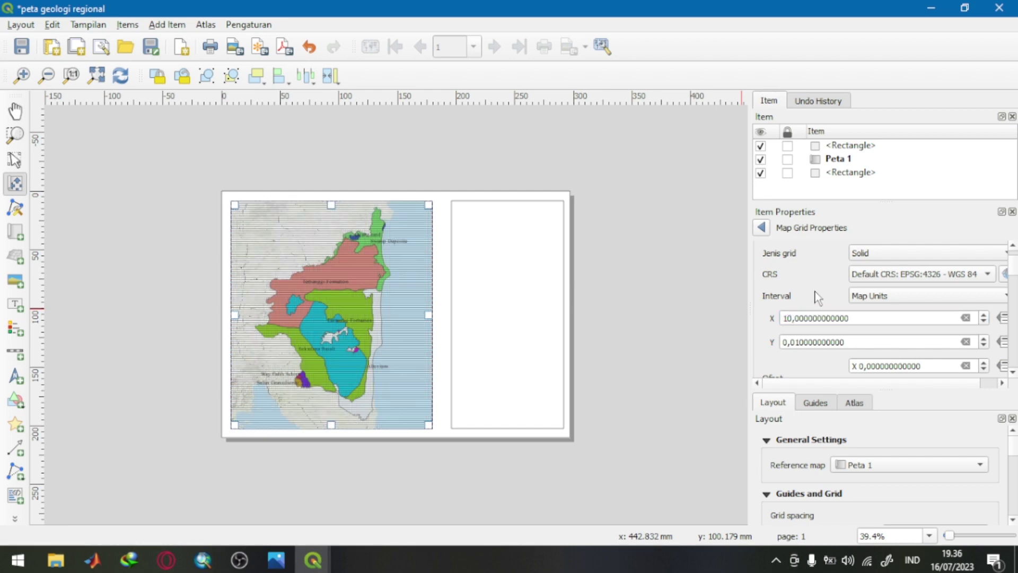
left_click(788, 318)
key("BackSpace")
type("1")
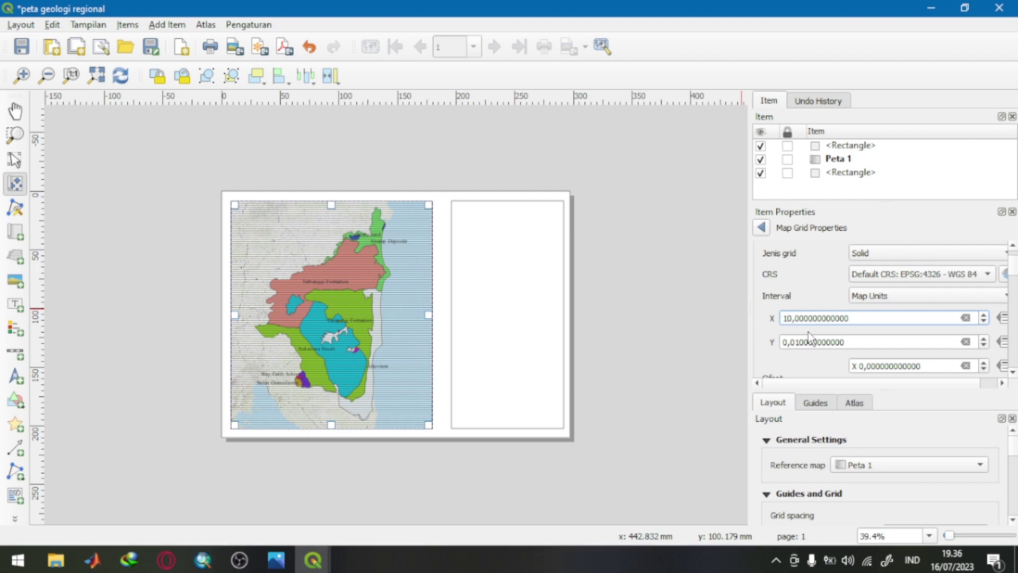
type("00")
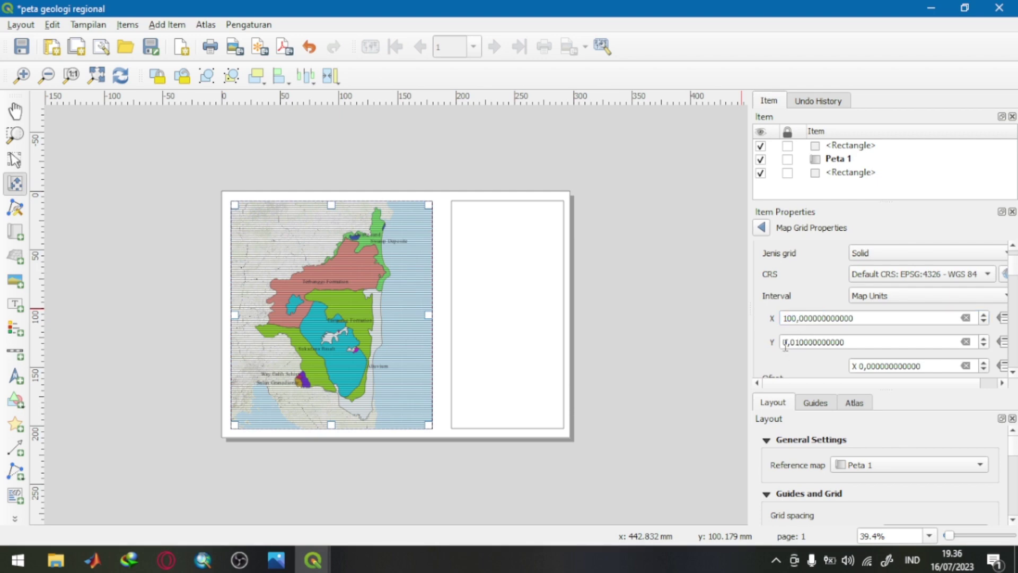
left_click(785, 342)
left_click(803, 342)
key("BackSpace")
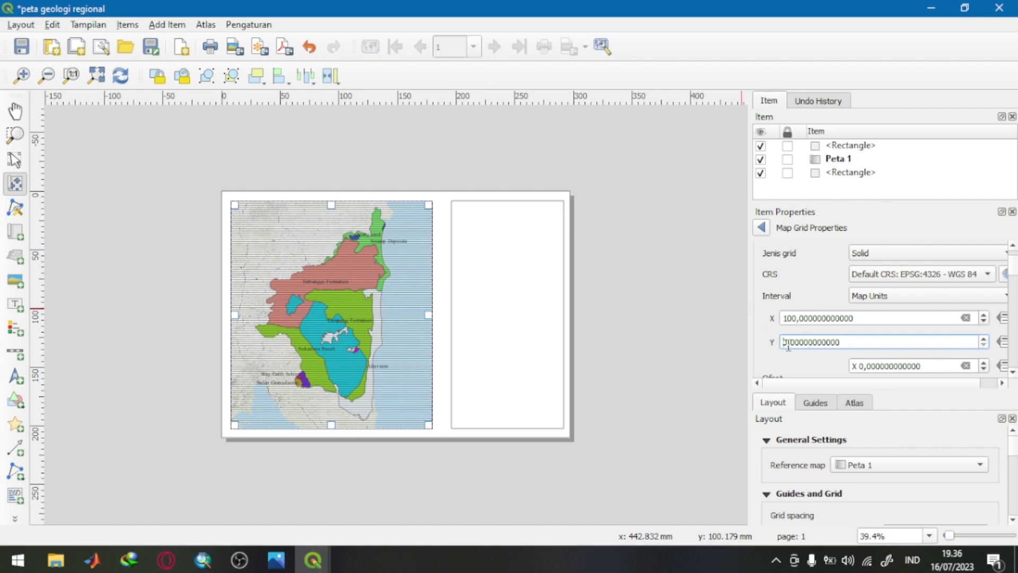
type("10")
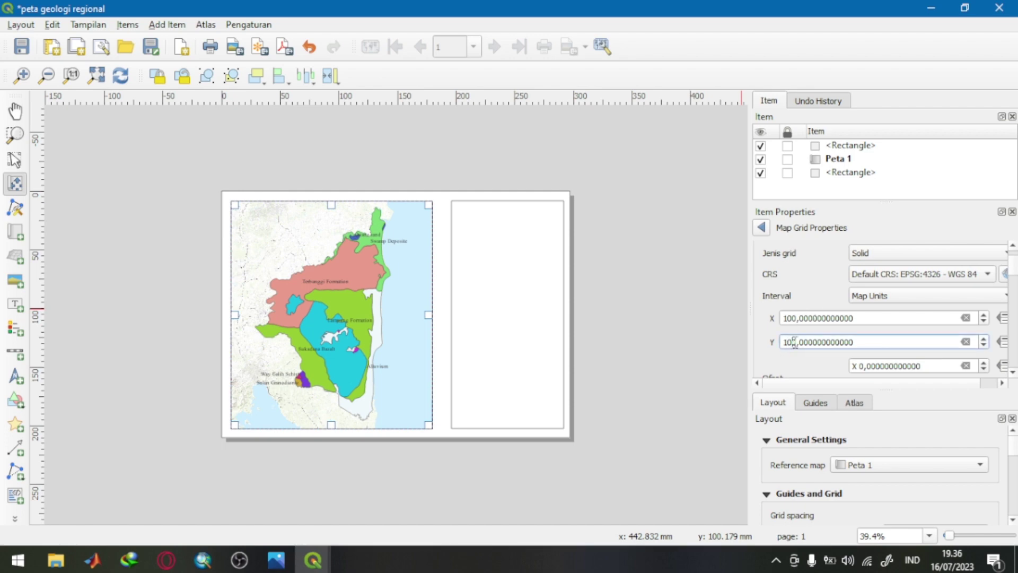
Step: Set both the X and Y grid intervals to 1 map unit
key("BackSpace")
left_click(791, 319)
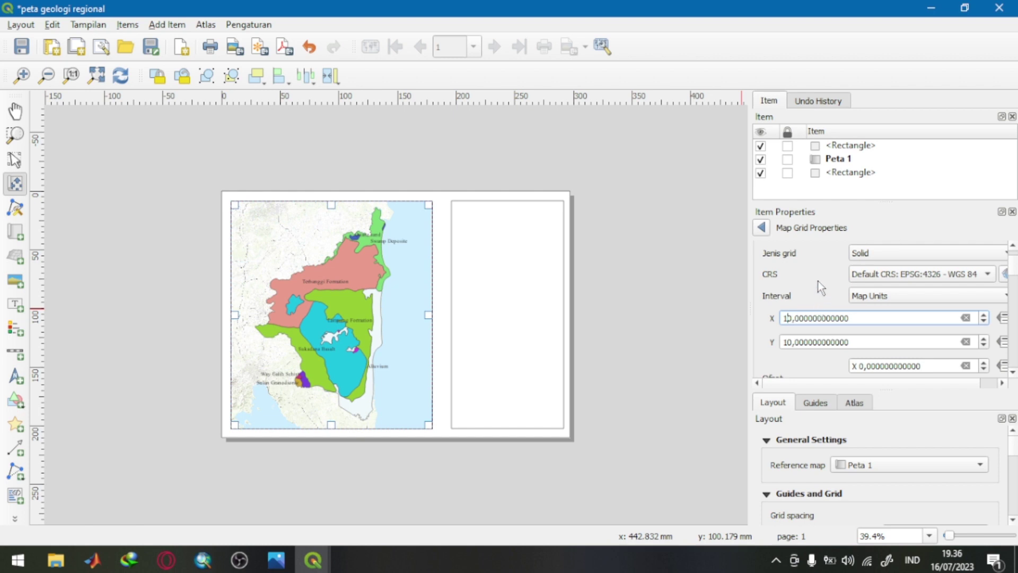
left_click(791, 318)
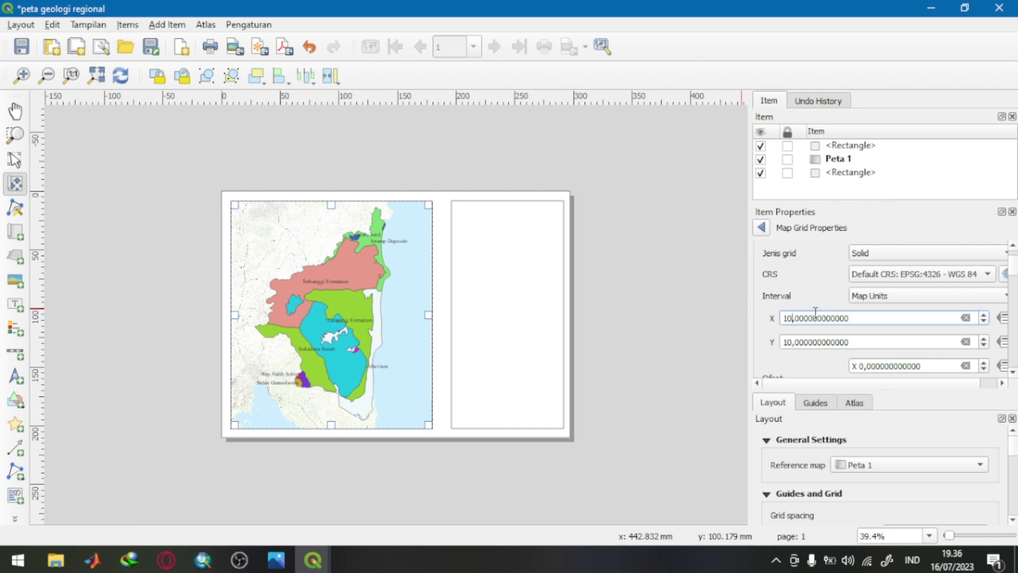
left_click(792, 341)
key("BackSpace")
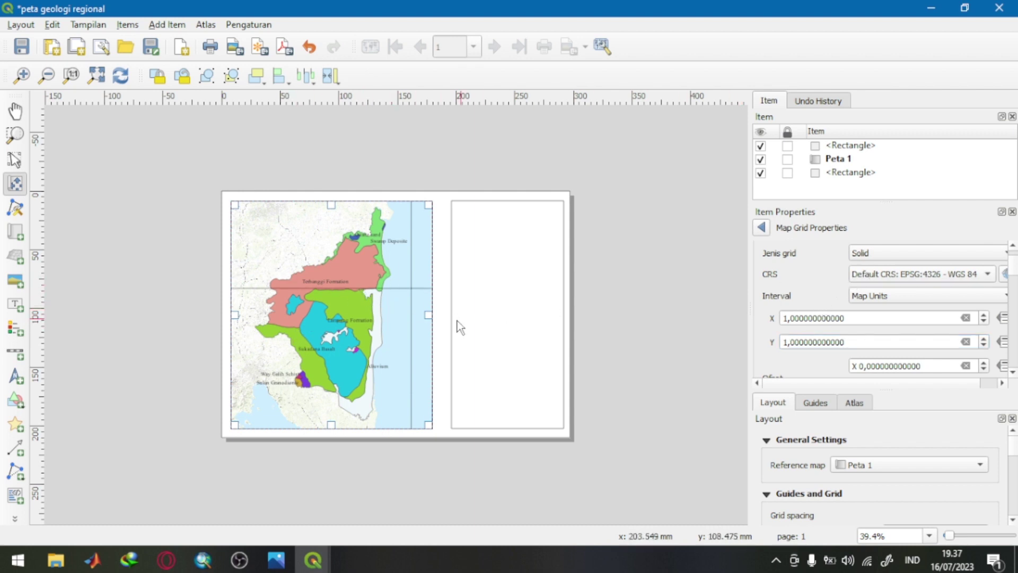
Step: Change the map grid's type from solid lines to Frame and annotations only
left_click(15, 159)
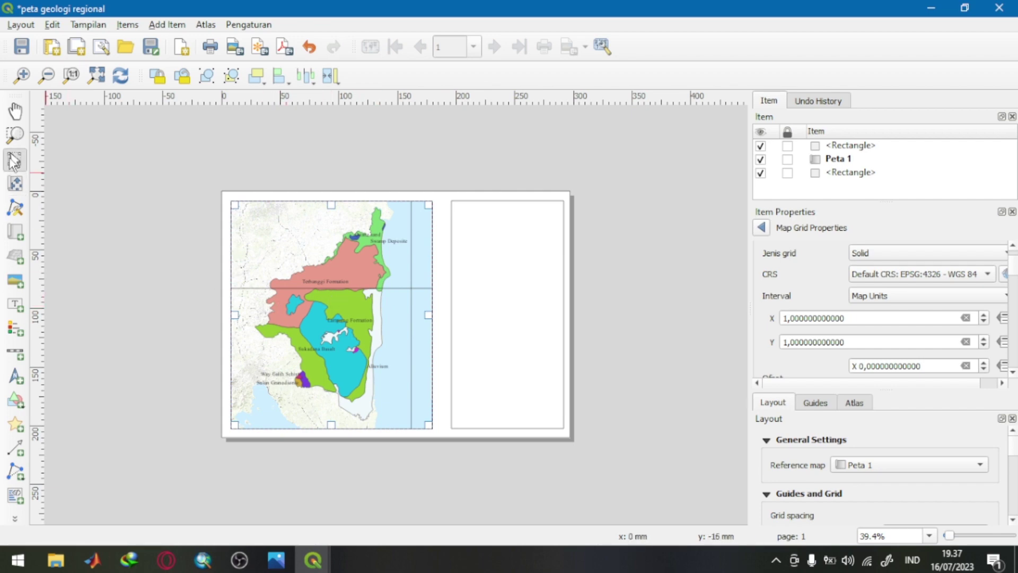
scroll(270, 281, "up", 3)
scroll(329, 294, "down", 3)
scroll(350, 301, "up", 3)
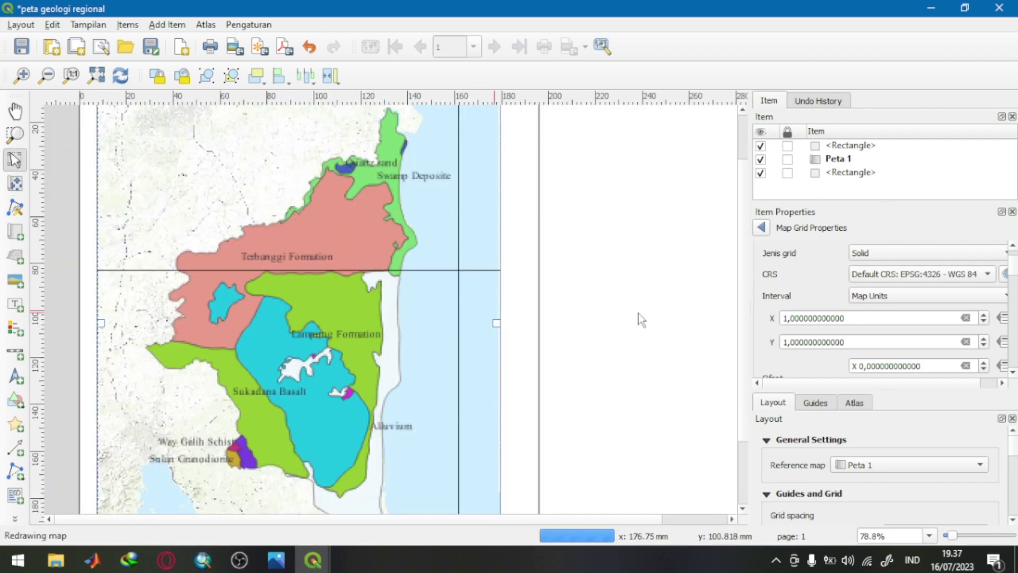
left_click(873, 252)
left_click(875, 298)
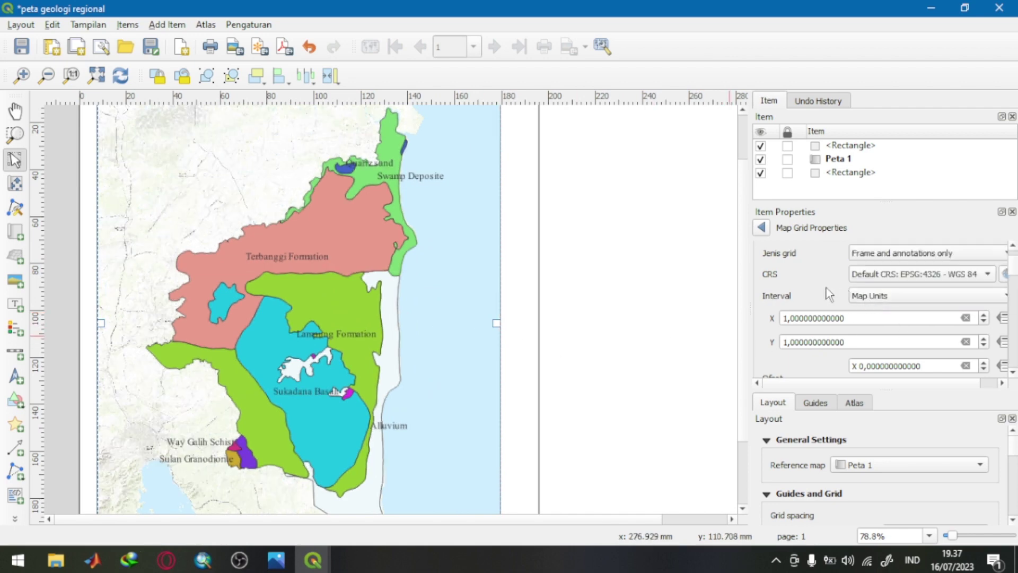
scroll(829, 294, "down", 3)
scroll(826, 294, "down", 1)
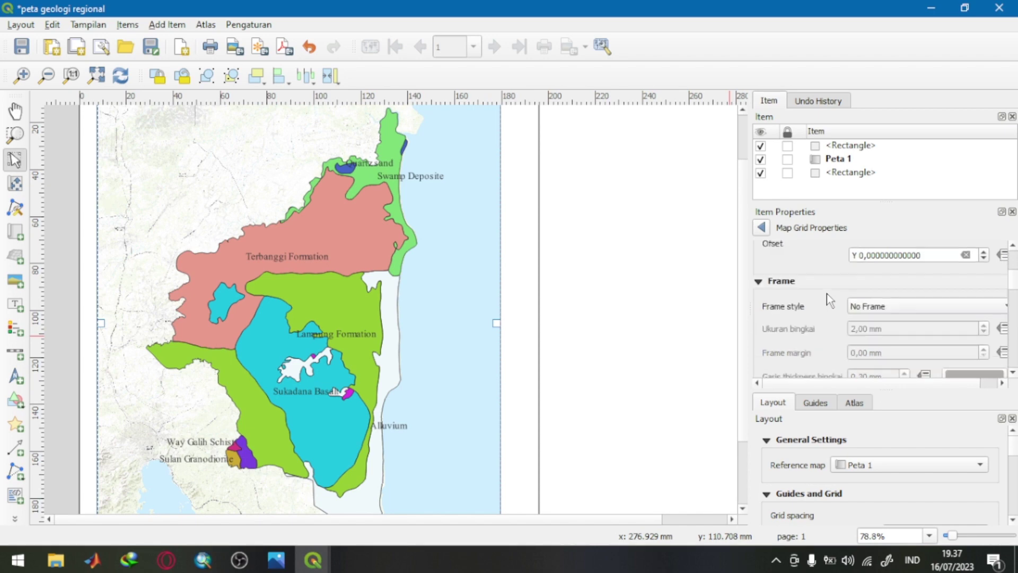
Step: Set the map grid's frame style to Zebra
left_click(882, 307)
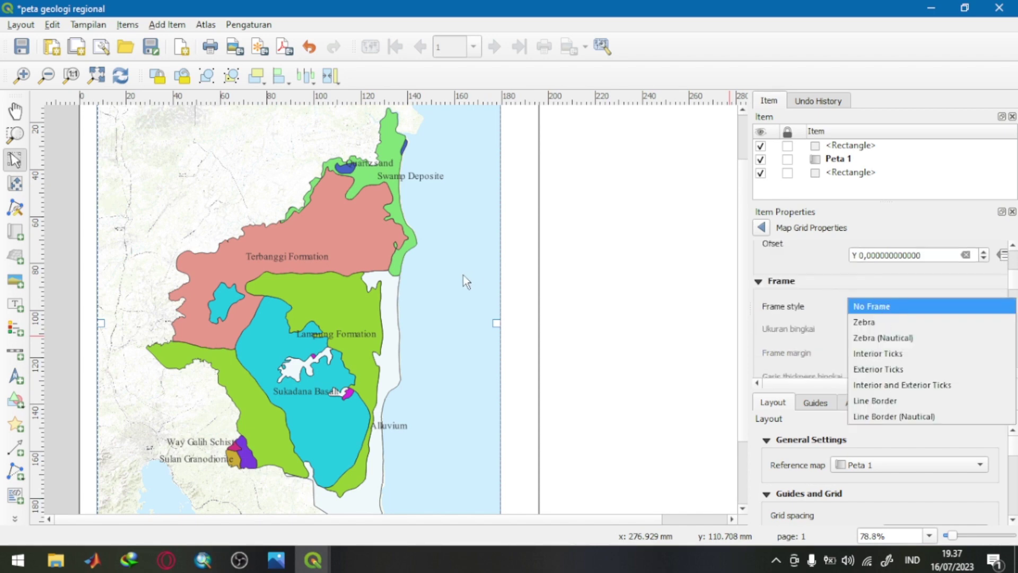
left_click(869, 322)
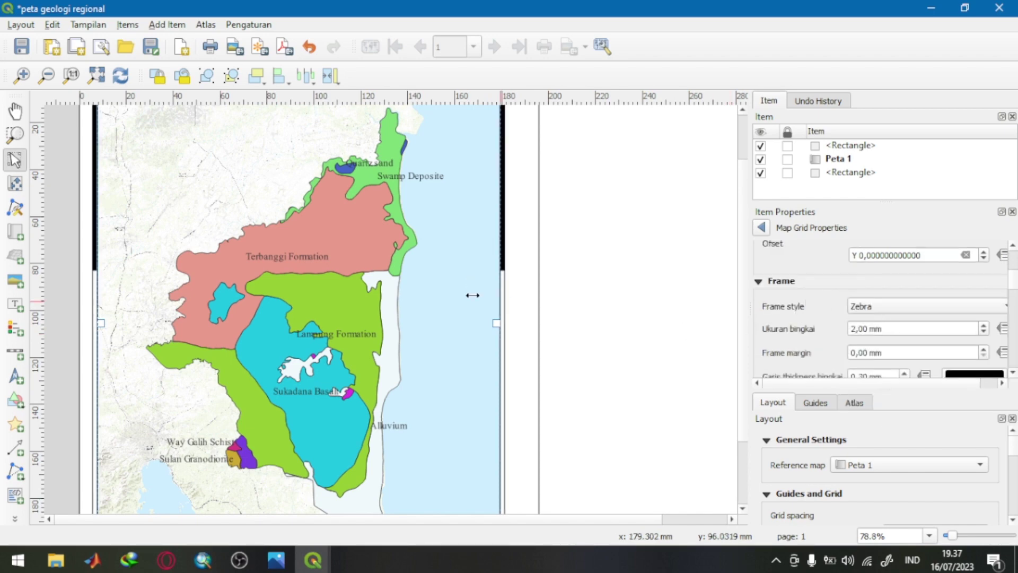
scroll(446, 302, "down", 1)
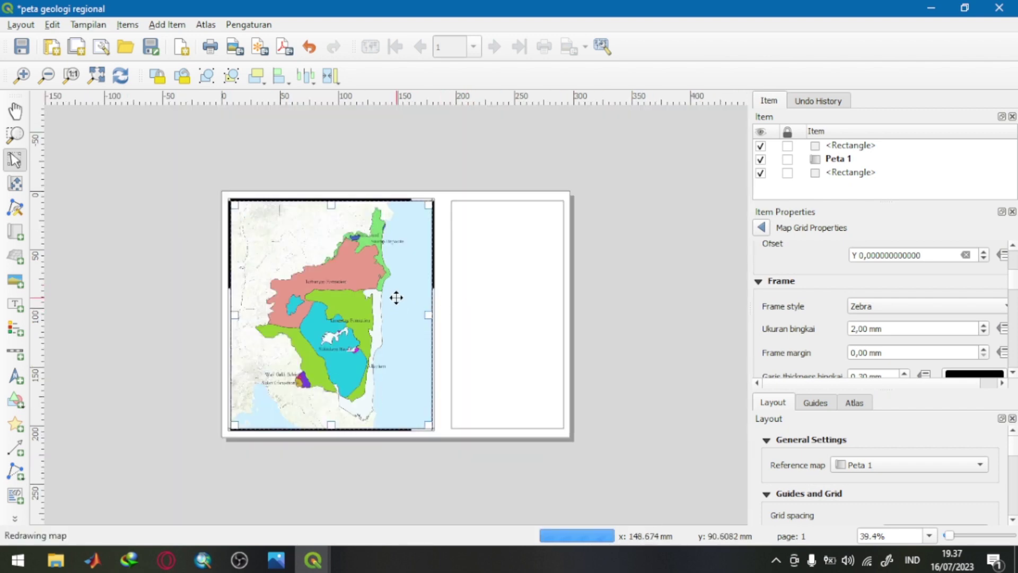
scroll(396, 298, "up", 1)
scroll(397, 302, "down", 1)
Step: Turn on coordinate drawing for the map grid and check the labels around the map frame
scroll(814, 331, "down", 2)
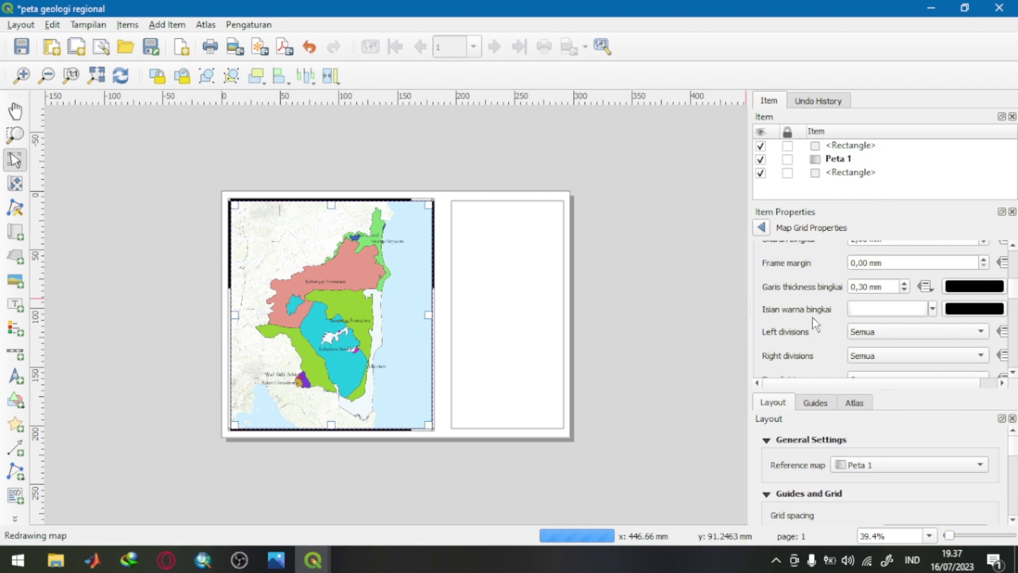
scroll(812, 317, "down", 6)
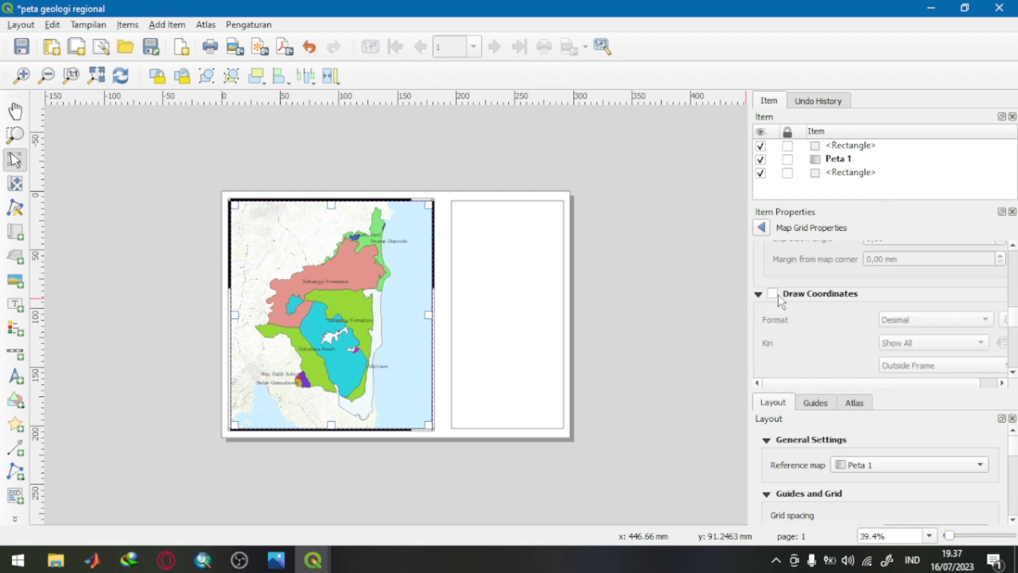
left_click(773, 294)
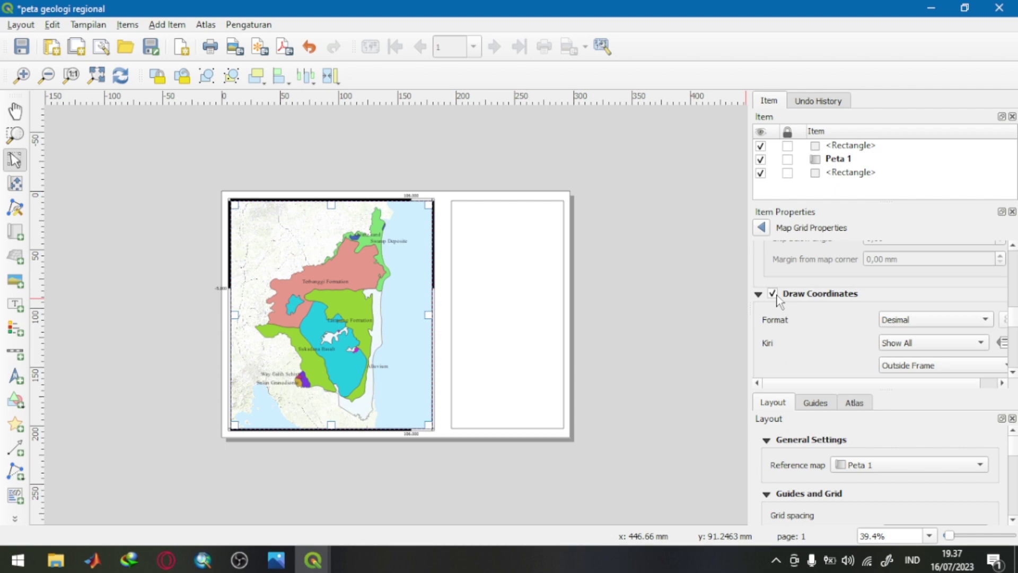
scroll(291, 265, "up", 1)
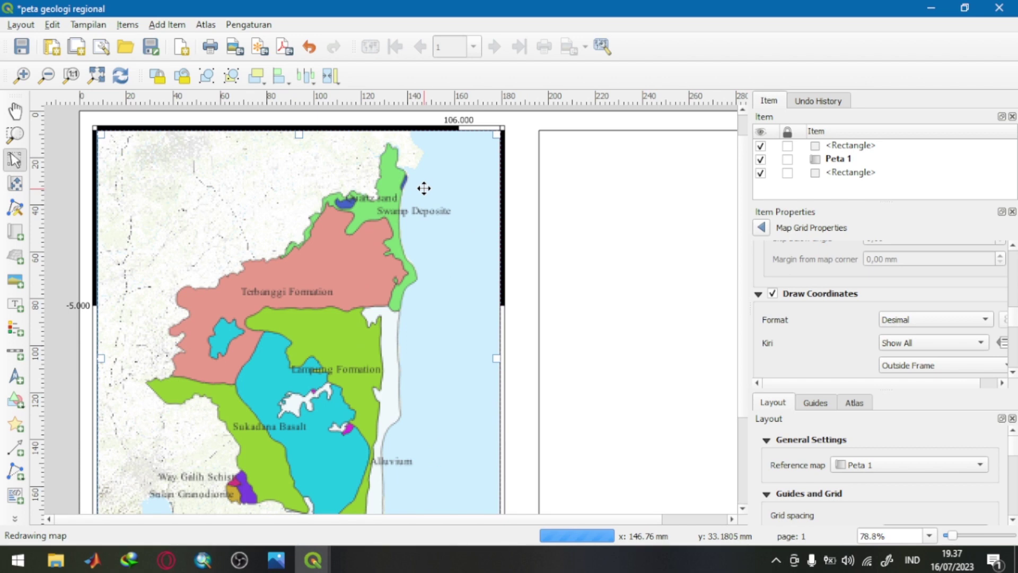
scroll(424, 188, "down", 1)
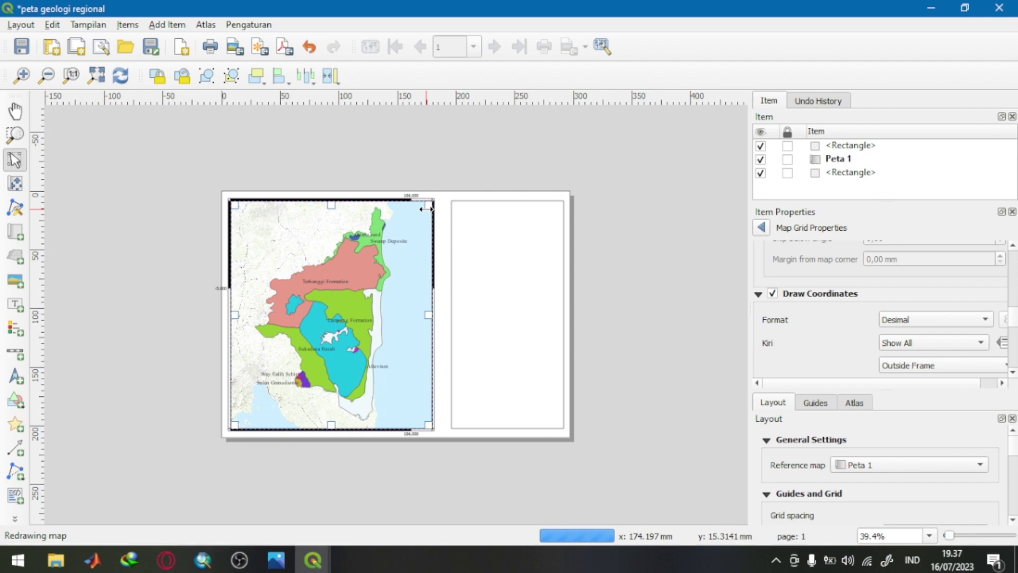
Step: Try an X grid interval of 0.9 map units
scroll(839, 321, "up", 5)
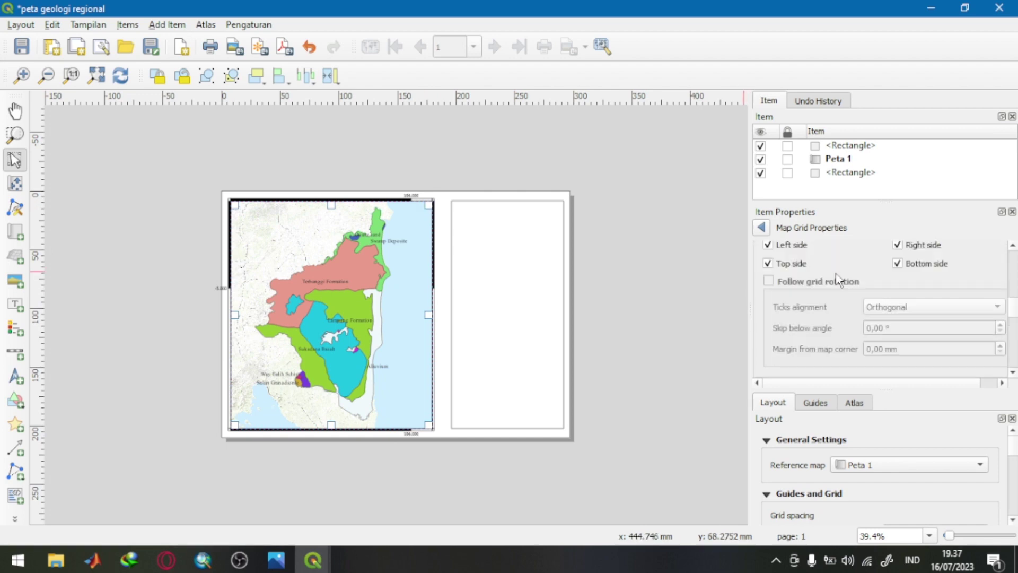
scroll(839, 280, "up", 4)
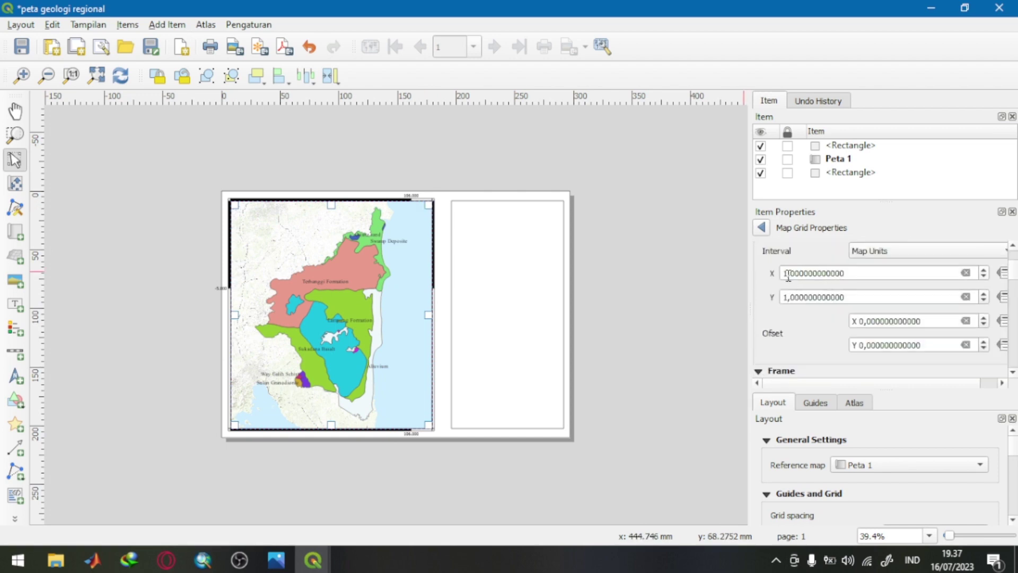
left_click(787, 273)
key("BackSpace")
type("0")
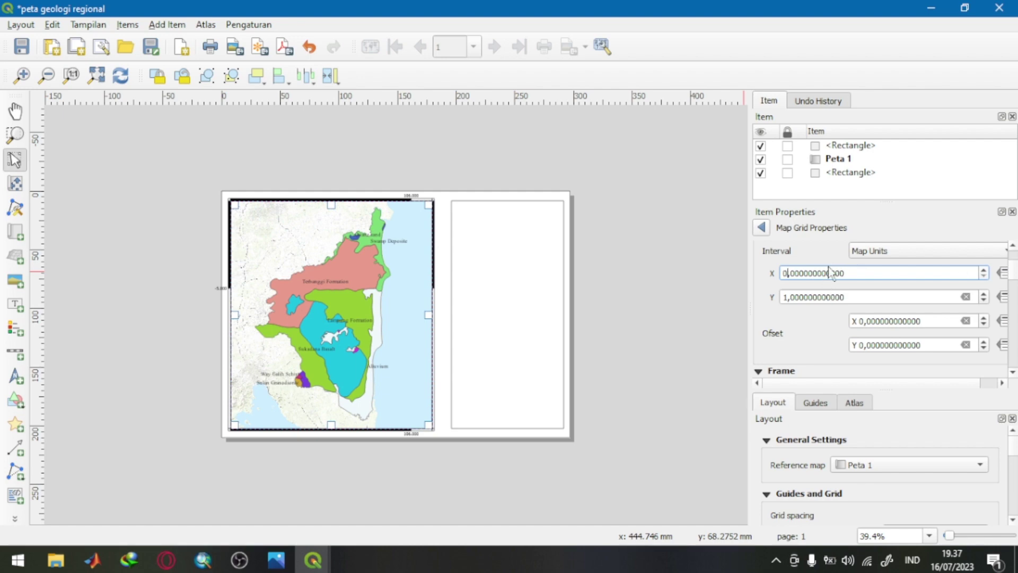
key("Right")
type("9")
key("Return")
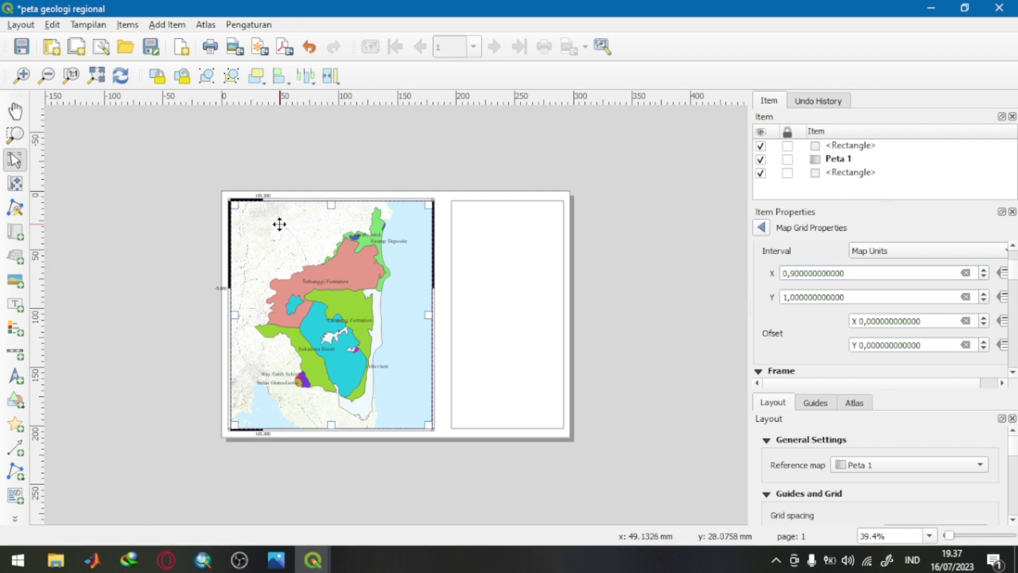
Step: Set both the Y and X grid intervals to 0.8 map units
left_click(788, 296)
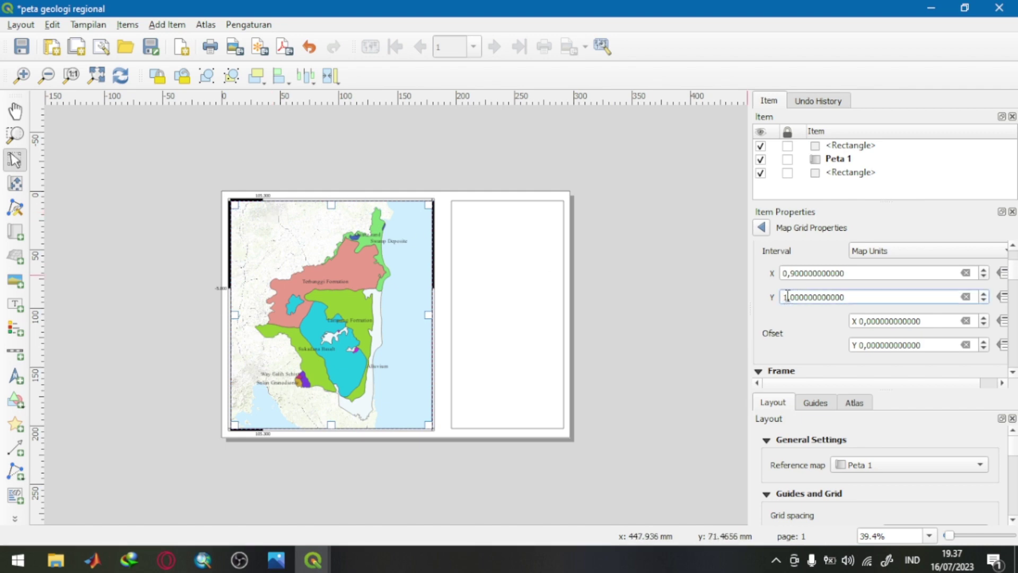
key("BackSpace")
type("0,8")
key("Return")
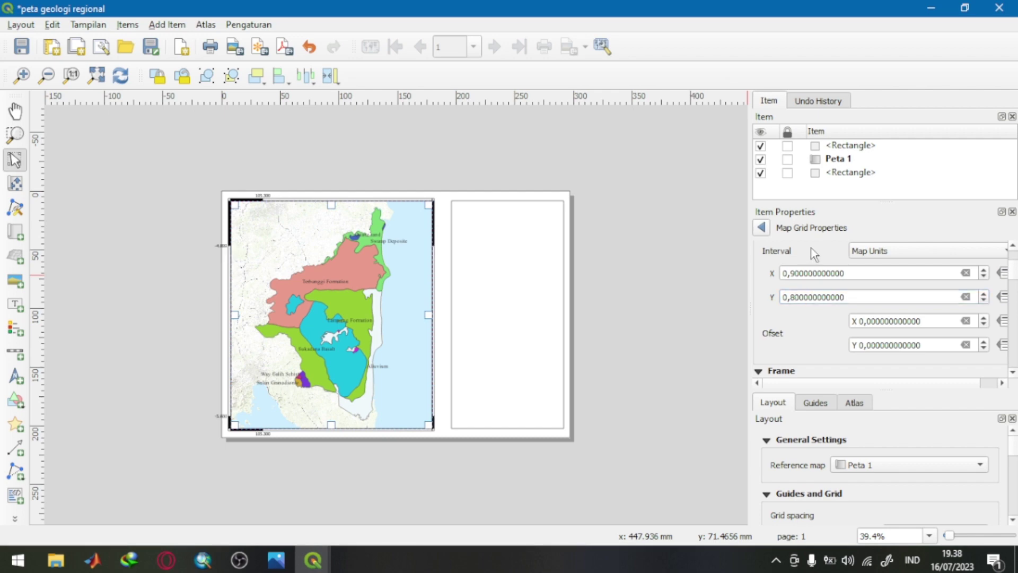
left_click(794, 274)
key("BackSpace")
type("8")
key("Return")
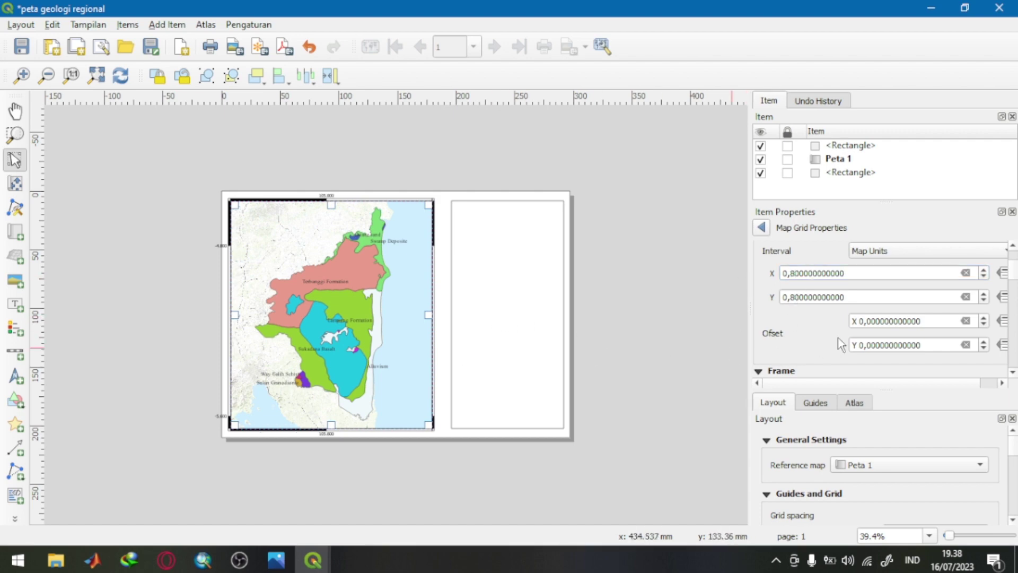
Step: Keep the left-side grid coordinates at Show All and Outside Frame, and set their orientation to Vertical Ascending
scroll(828, 336, "down", 3)
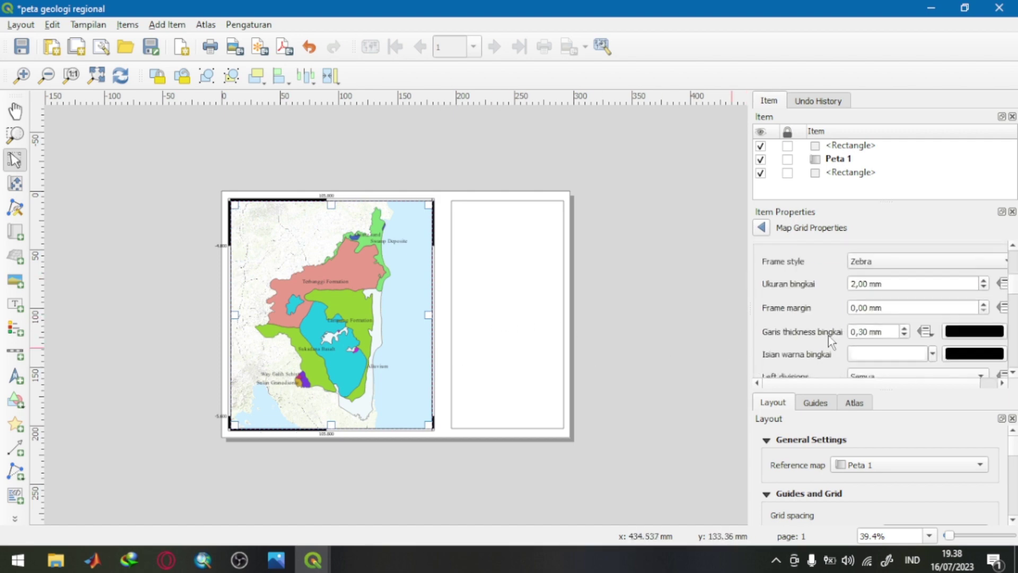
scroll(828, 336, "down", 2)
scroll(828, 329, "down", 1)
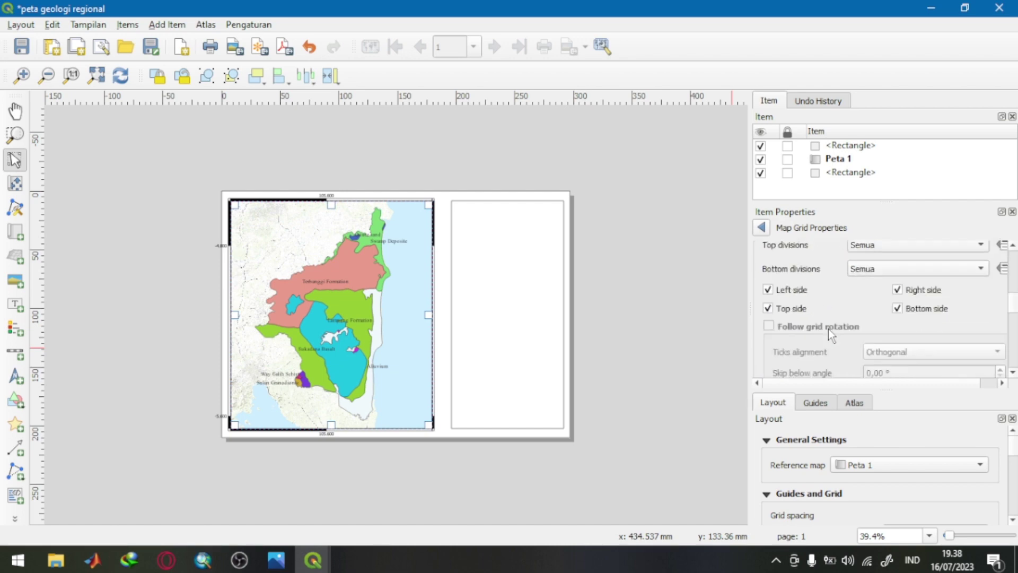
scroll(828, 329, "up", 2)
scroll(830, 319, "down", 3)
scroll(830, 318, "down", 3)
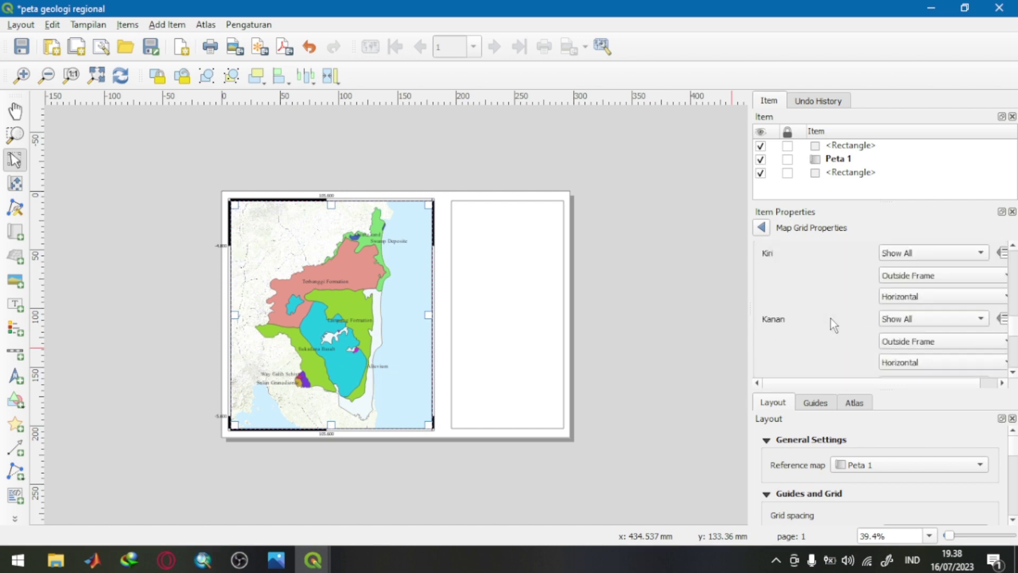
scroll(331, 276, "up", 1)
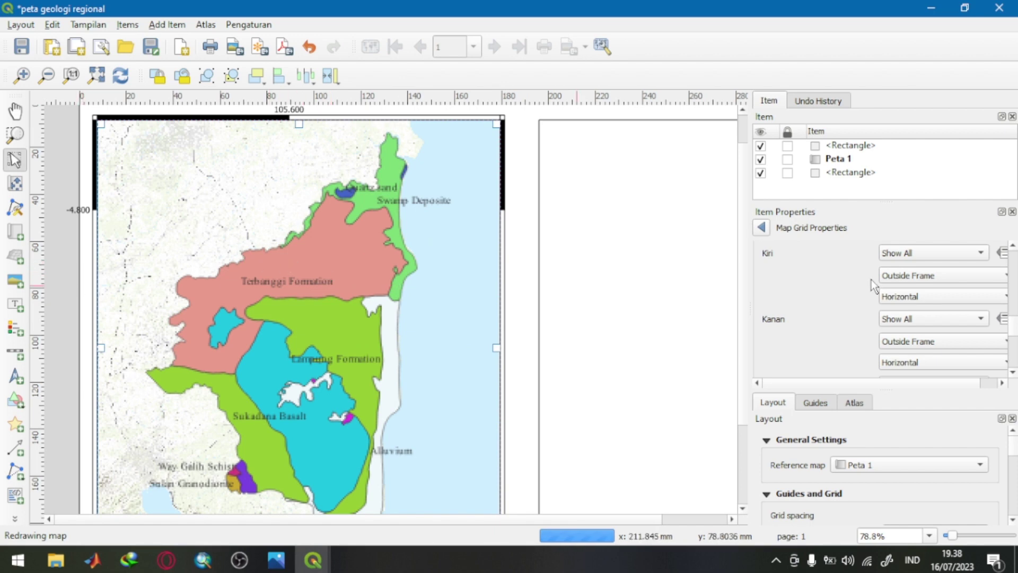
scroll(817, 287, "up", 1)
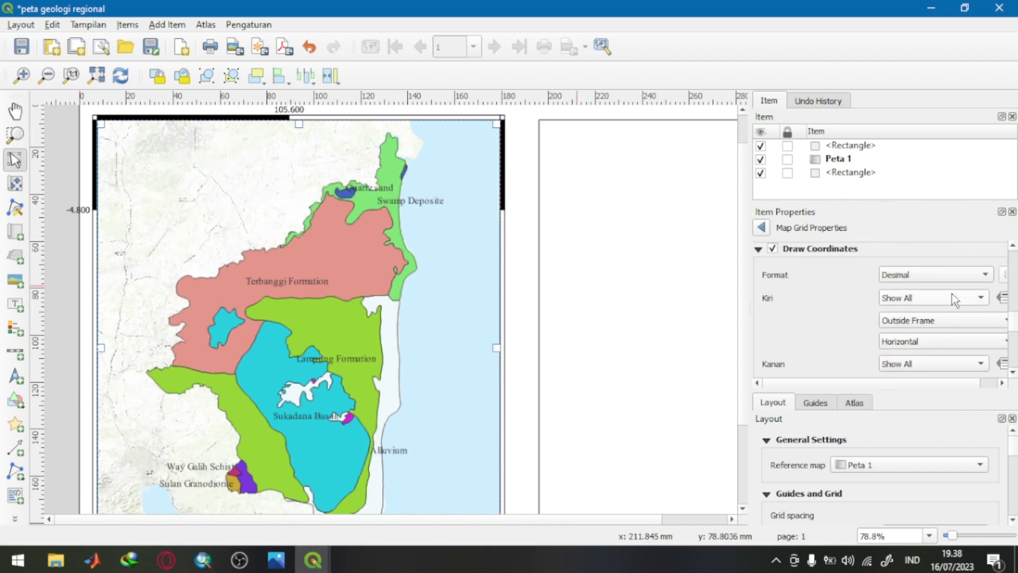
left_click(927, 325)
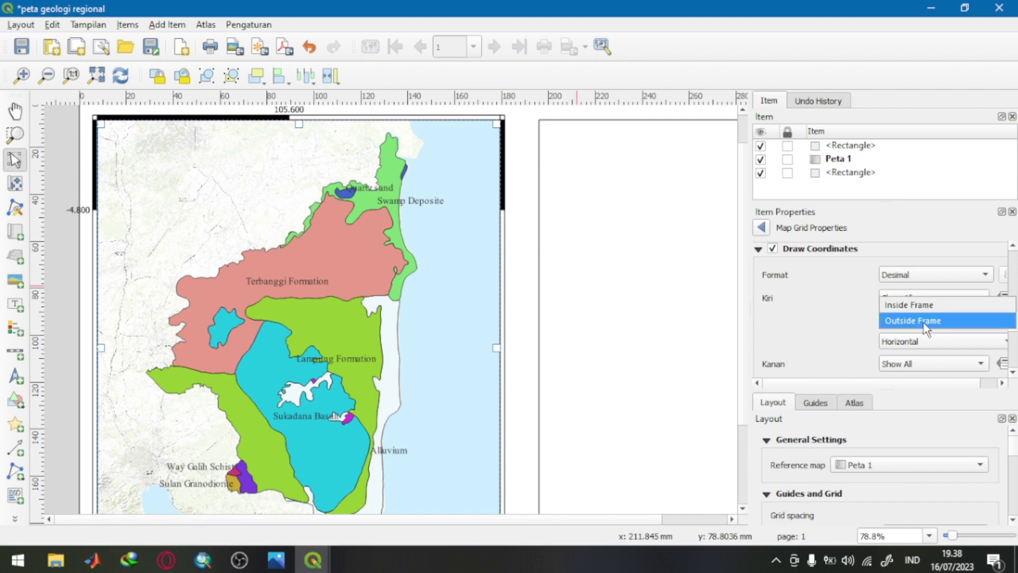
left_click(925, 321)
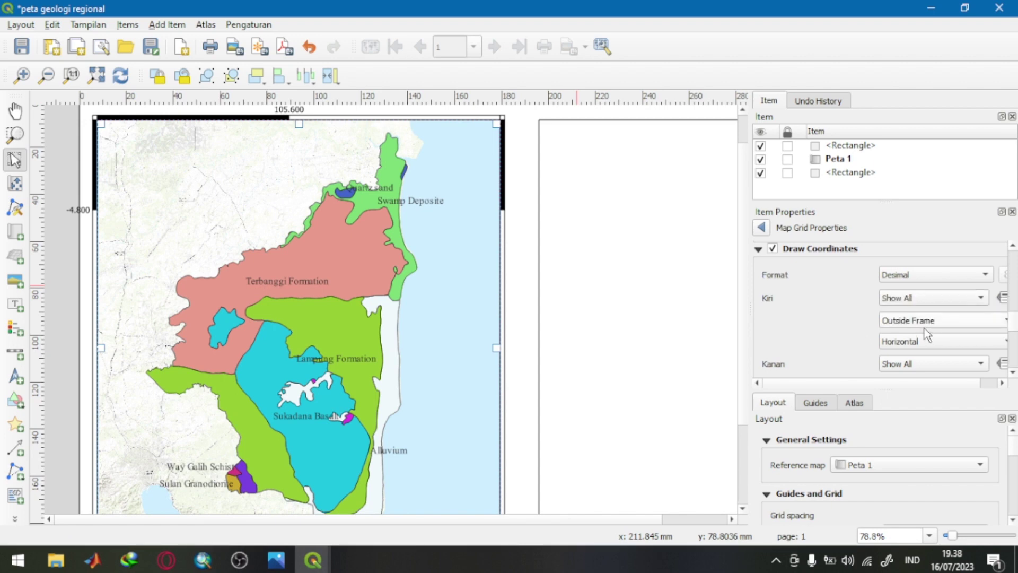
left_click(928, 298)
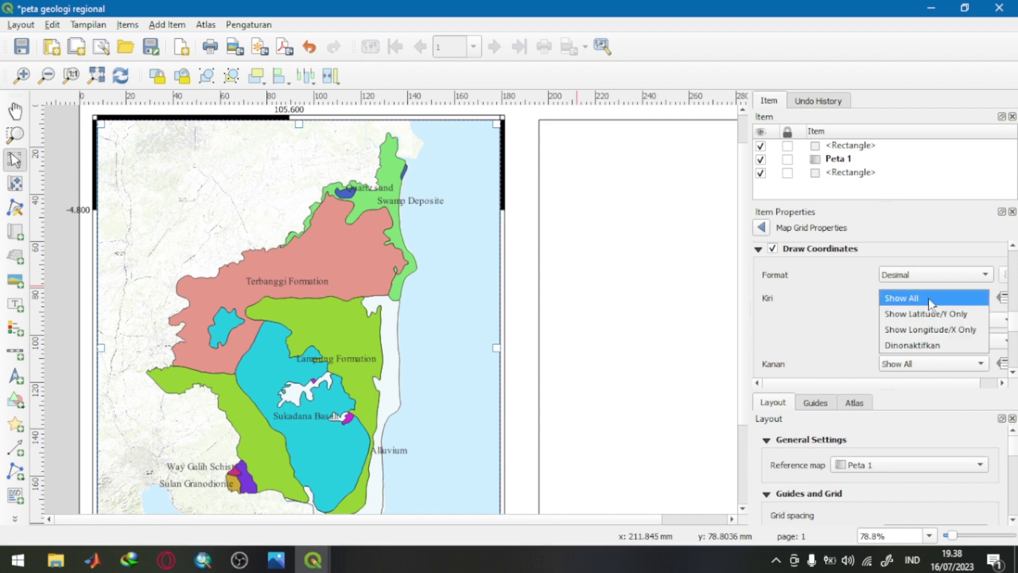
left_click(928, 298)
left_click(929, 341)
left_click(928, 357)
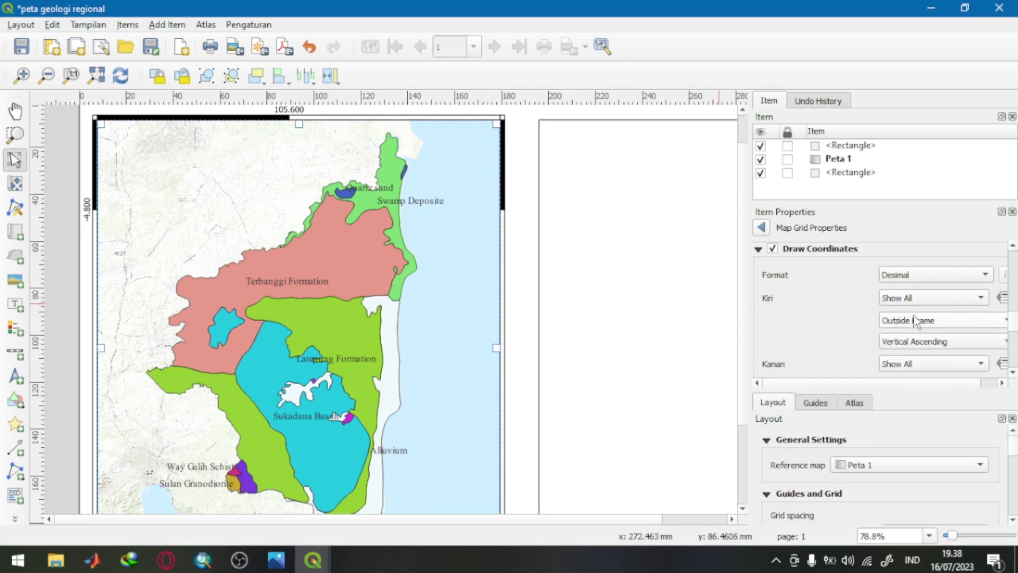
Step: Set the orientation of the right-side grid coordinates to Vertical Descending
scroll(851, 305, "down", 1)
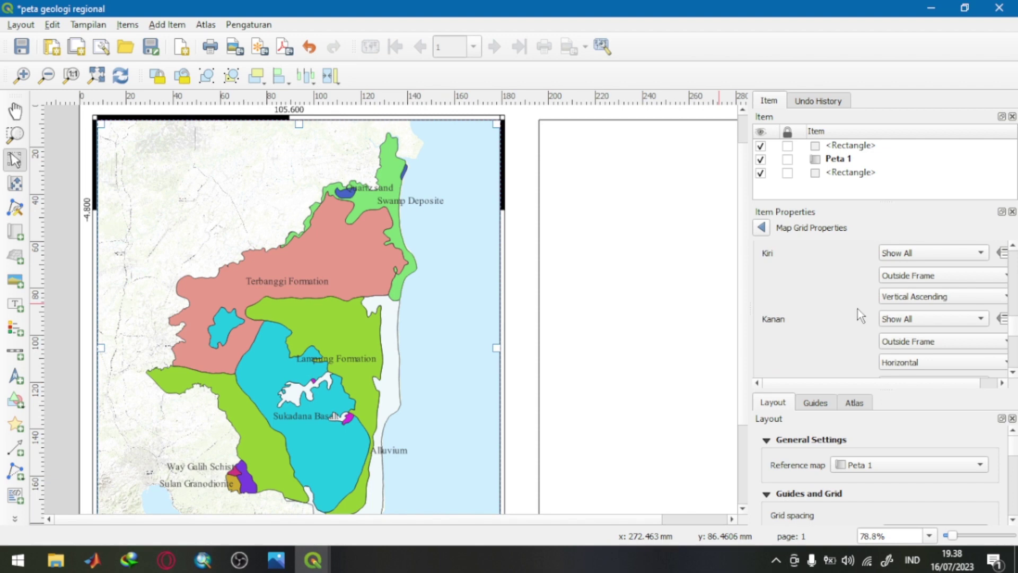
scroll(501, 310, "down", 1)
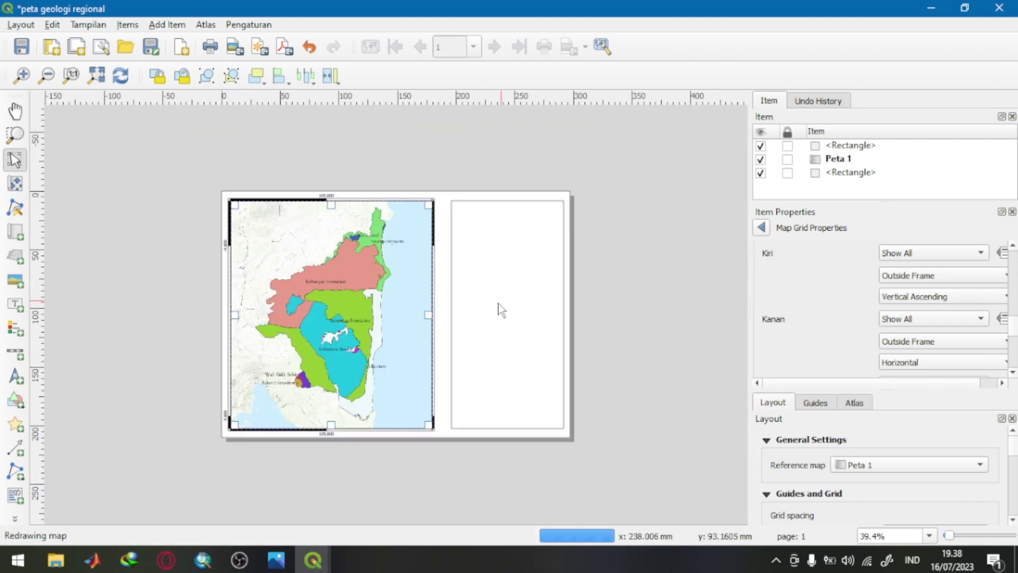
scroll(493, 311, "up", 1)
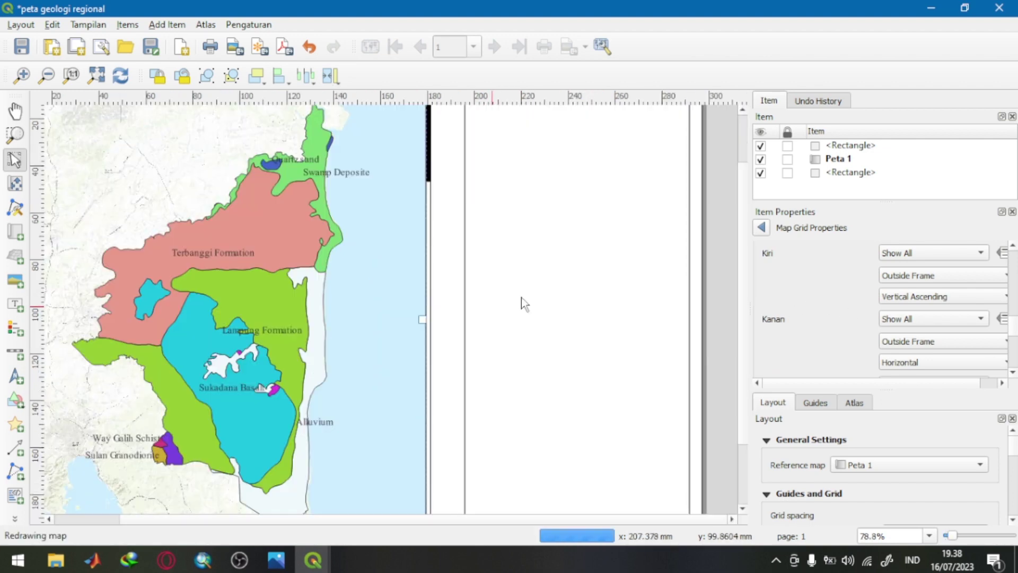
left_click(916, 356)
scroll(450, 262, "down", 1)
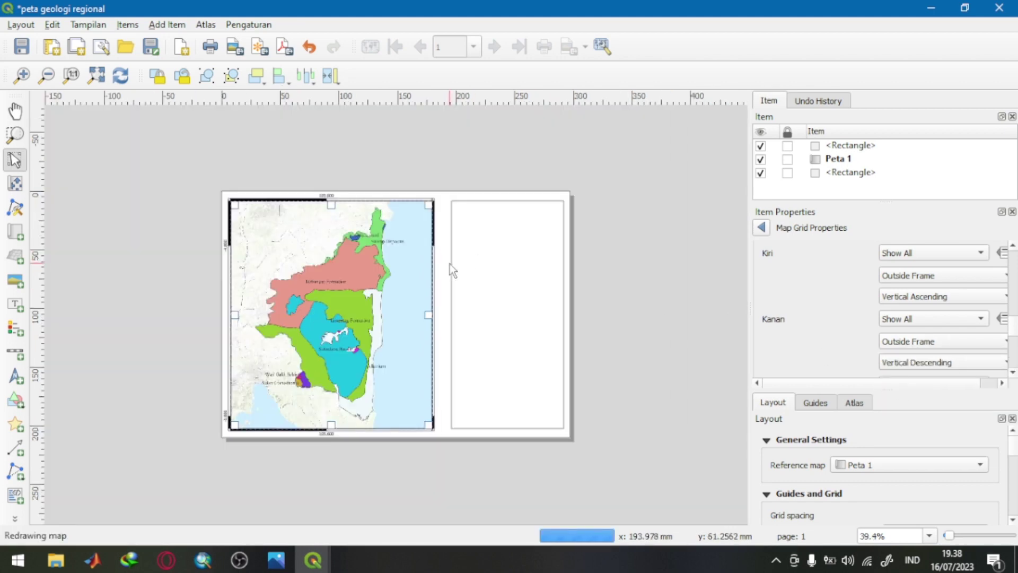
scroll(848, 281, "down", 5)
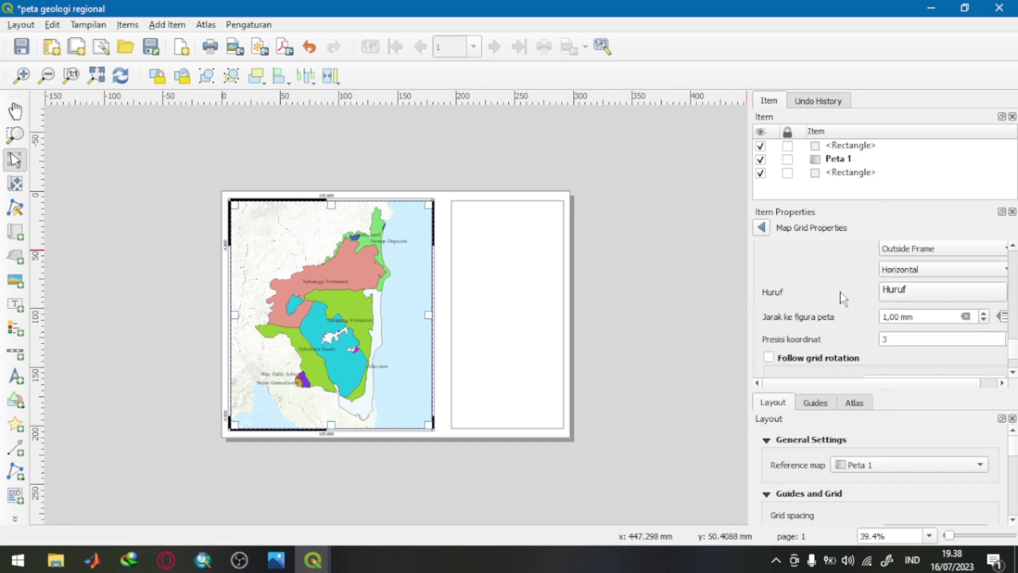
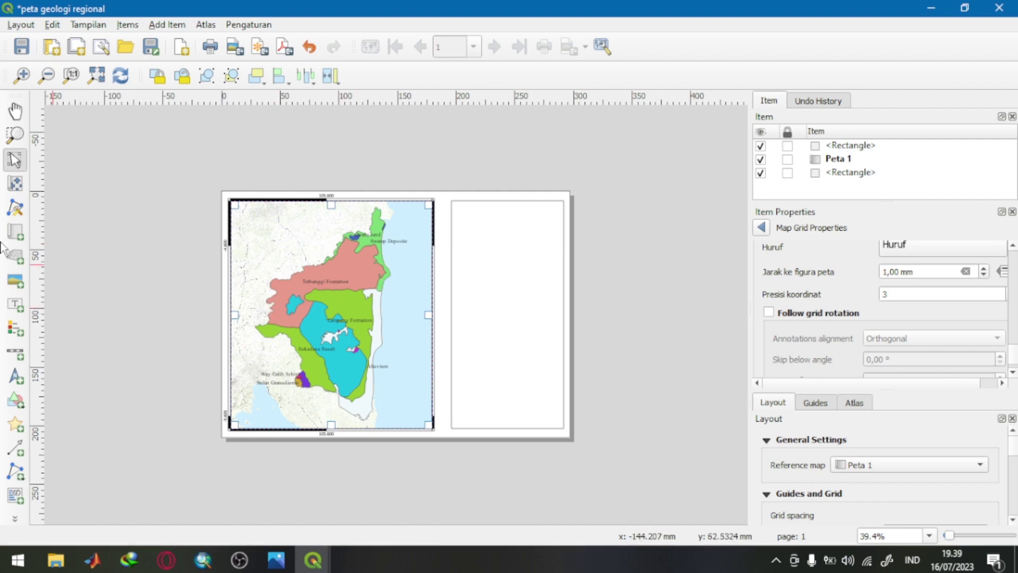
Step: Add a label about 82 by 22 mm at the top of the empty rectangle beside the map, reading "PETA GEOLOGI REGIONAL LAMPUNG TIMUR"
left_click(15, 304)
left_click_drag(458, 207, 555, 232)
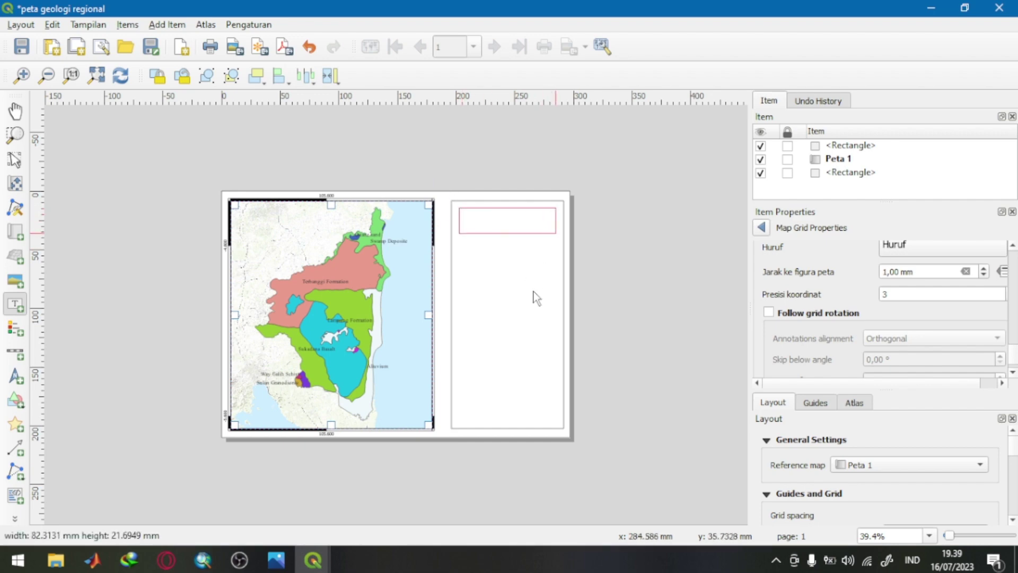
left_click_drag(827, 266, 738, 271)
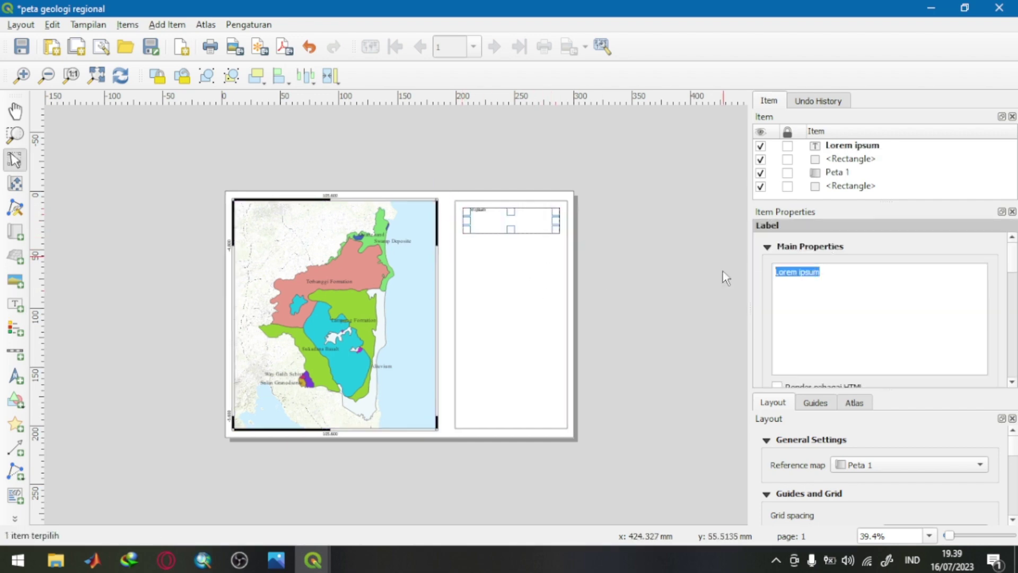
type("PETA")
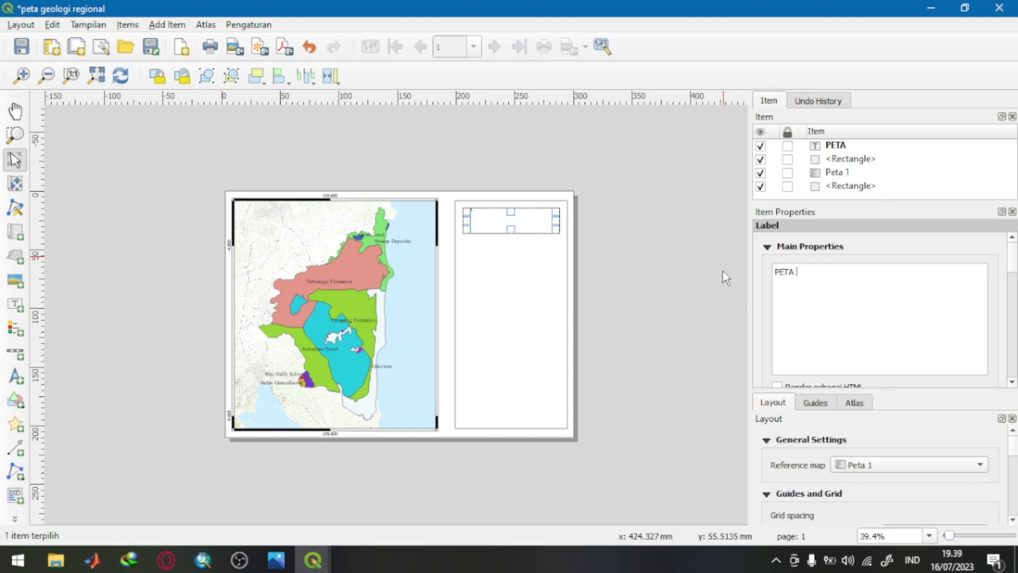
type(" GEOLOGI ")
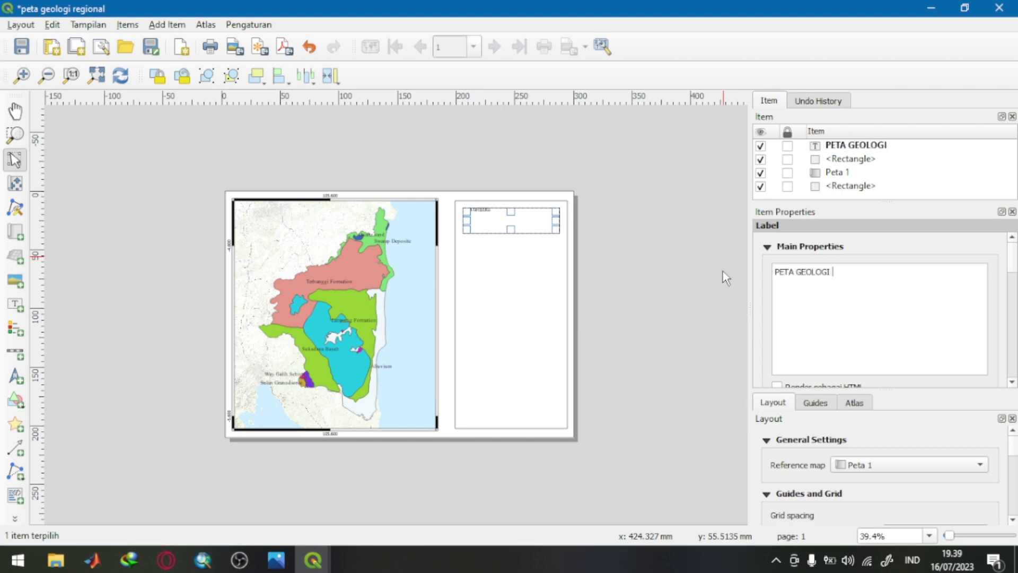
type("REGIONAL LAMPUNG TIMUR")
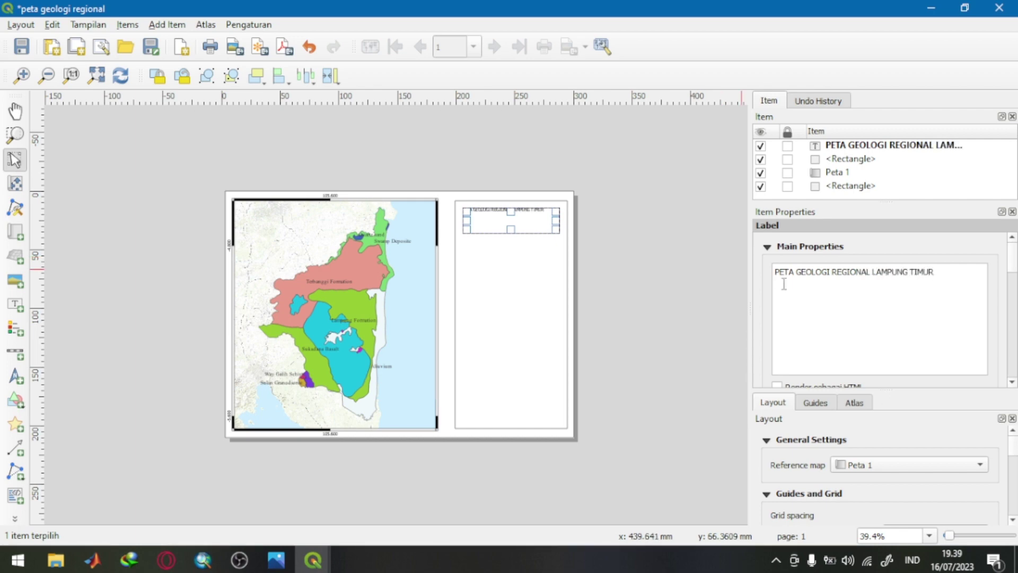
Step: Set the title label's font to Times New Roman, size 14
scroll(769, 302, "down", 2)
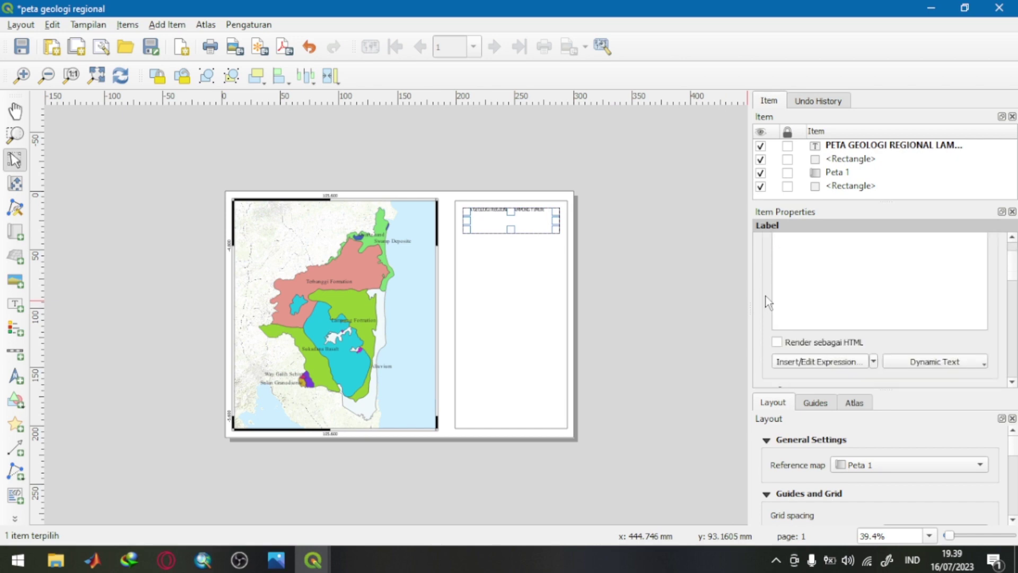
scroll(768, 302, "down", 1)
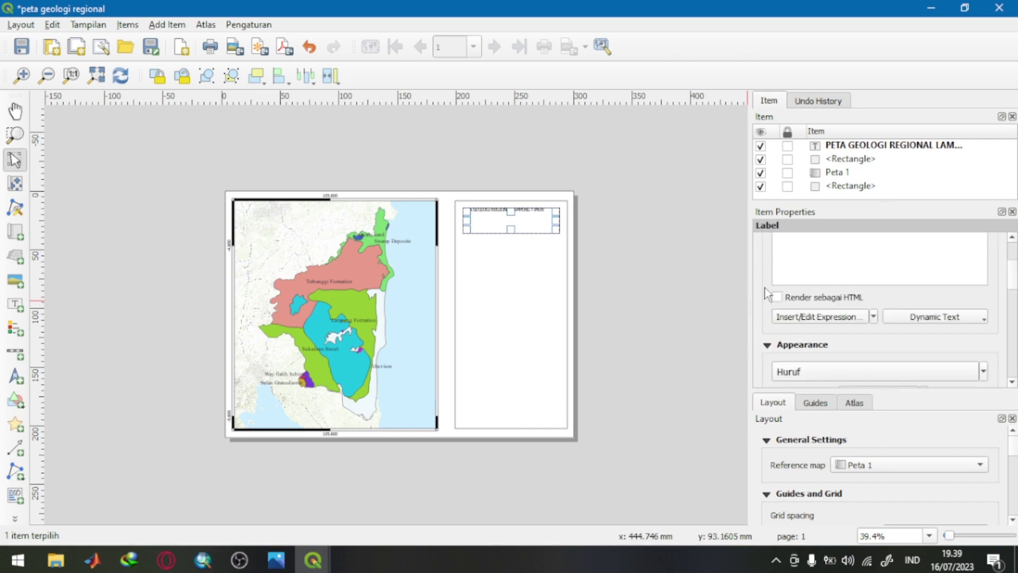
scroll(764, 287, "down", 1)
left_click(821, 325)
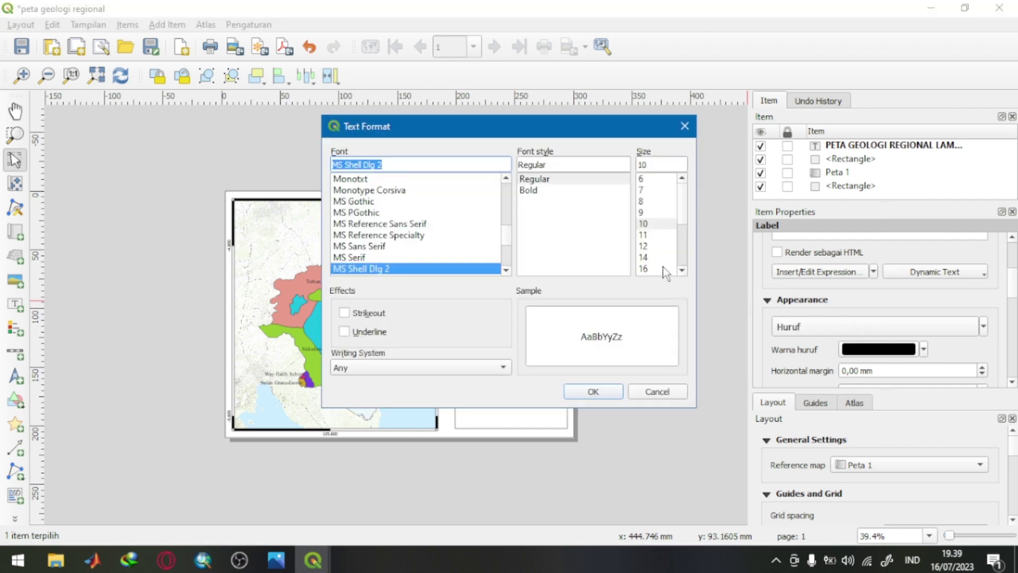
left_click(644, 257)
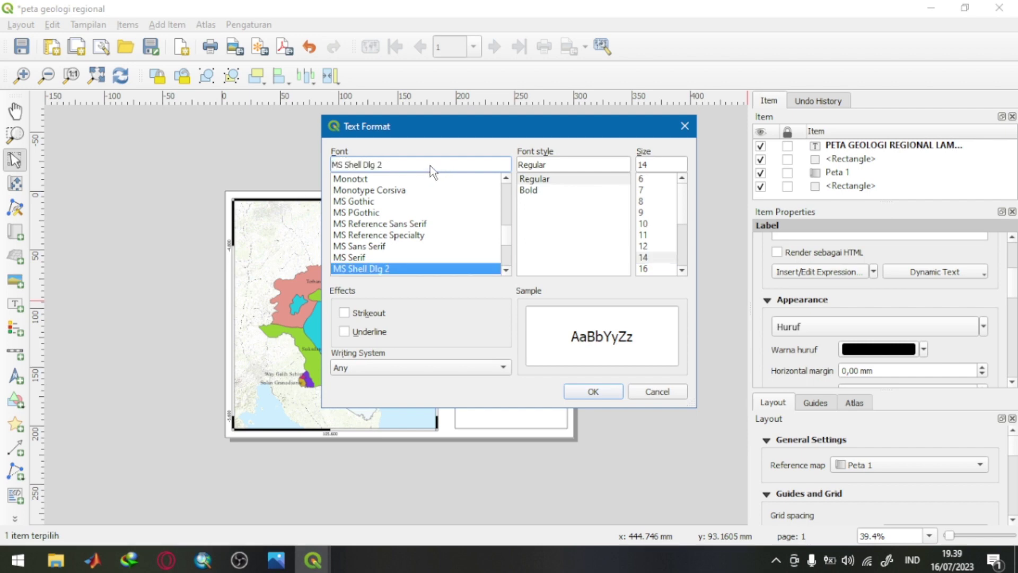
type("Tahoma")
scroll(419, 239, "down", 1)
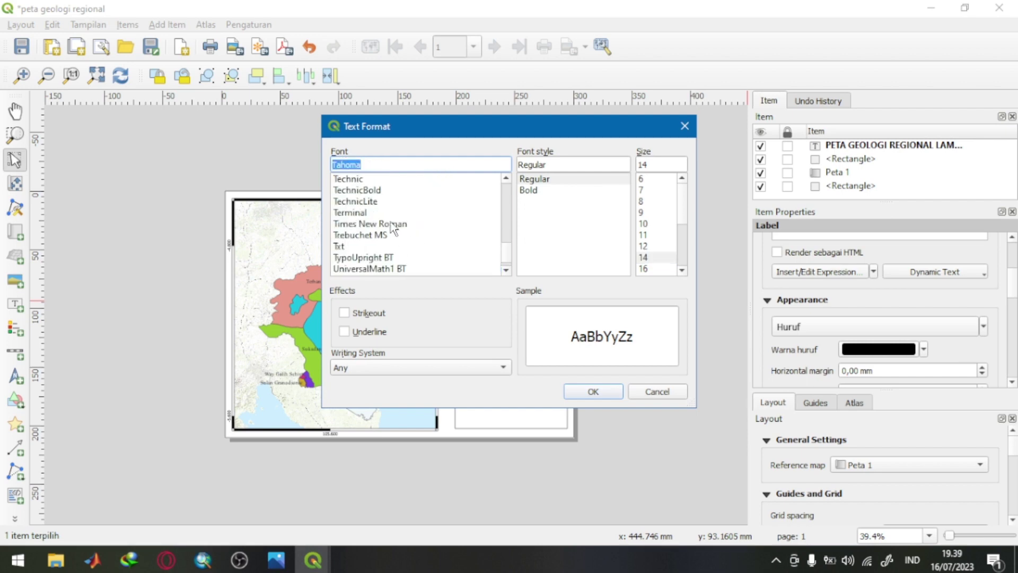
left_click(392, 225)
left_click(605, 388)
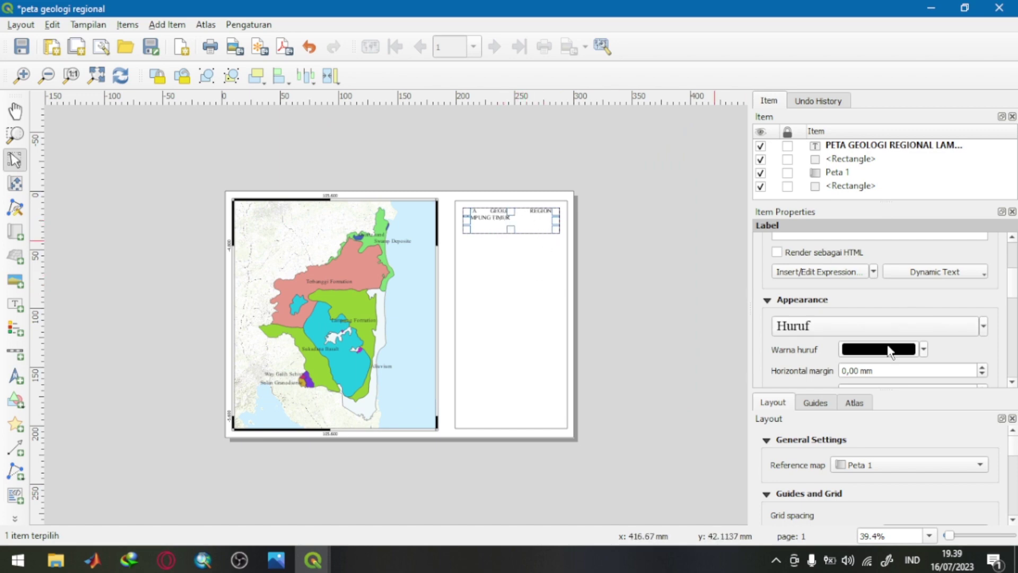
left_click(599, 286)
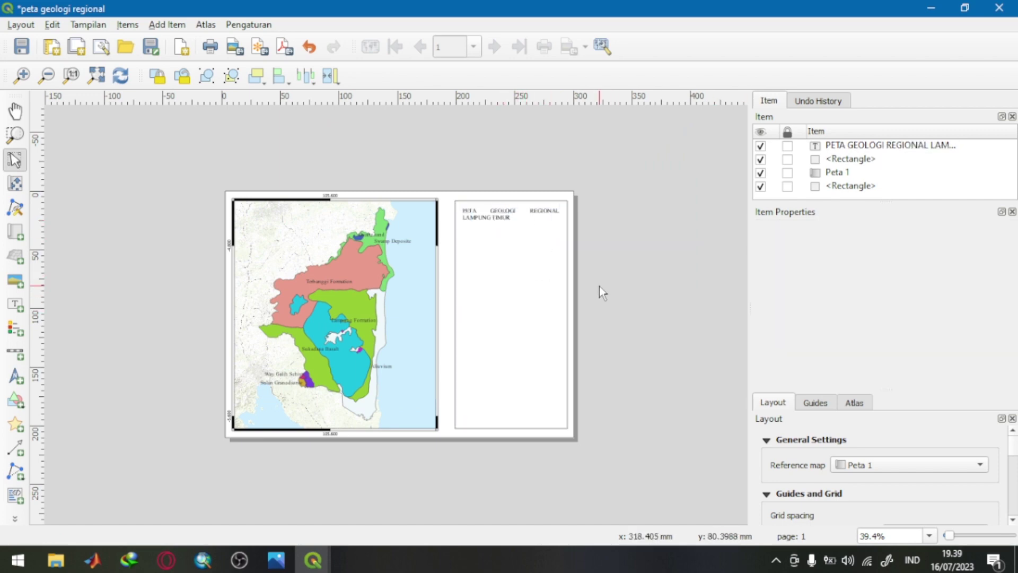
Step: Widen the title label slightly and break its text so "LAMPUNG TIMUR" sits on a second line
left_click(496, 213)
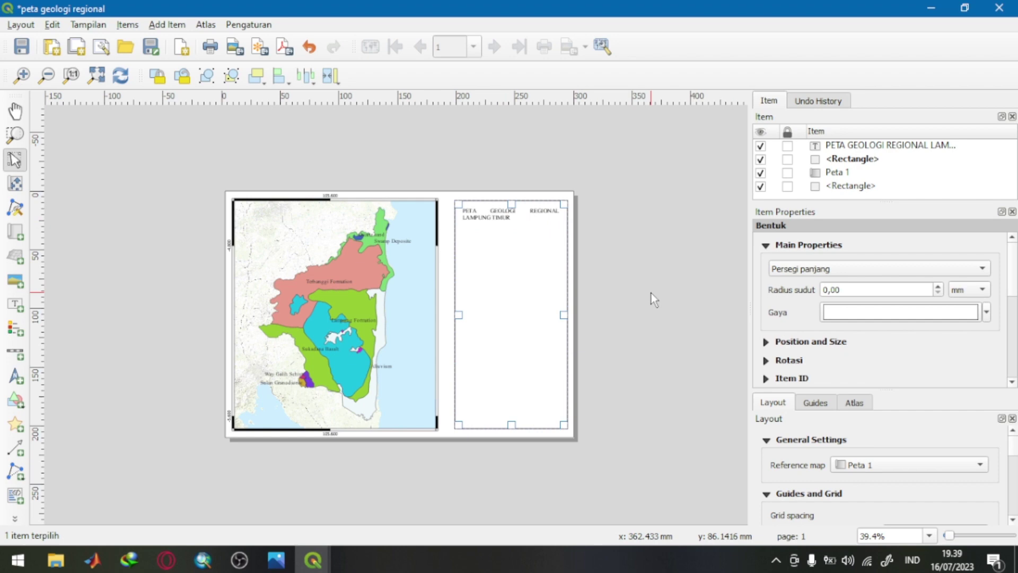
left_click(519, 213)
left_click_drag(554, 221, 559, 221)
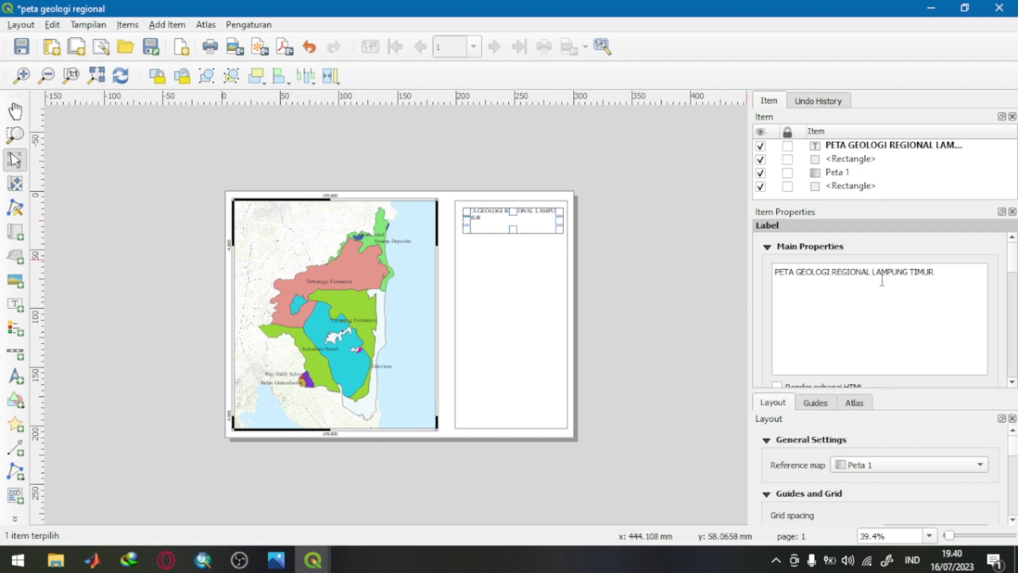
key("Return")
Step: Set both the horizontal and vertical alignment of the title label to Tengah
scroll(870, 300, "down", 3)
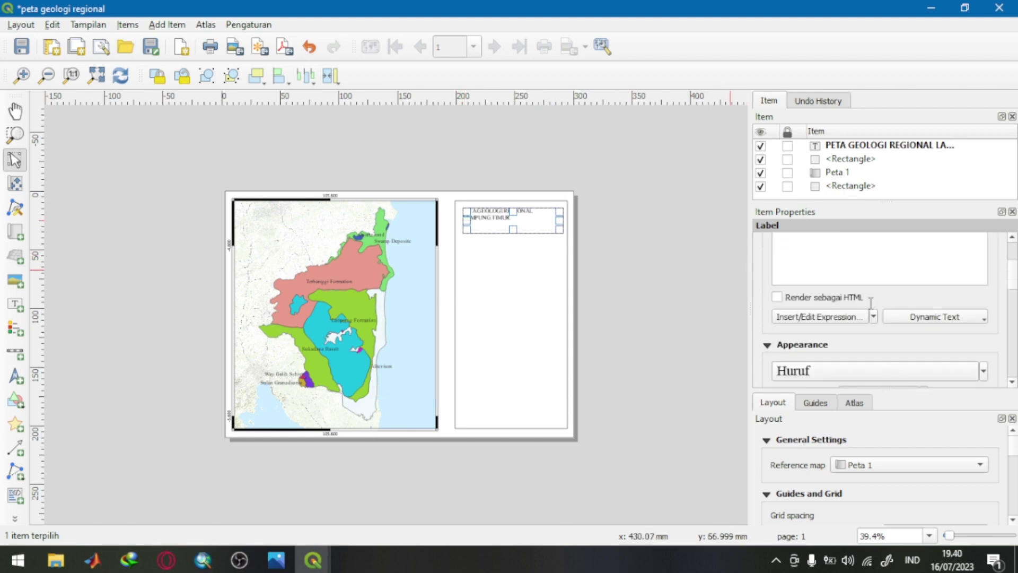
scroll(848, 336, "down", 3)
scroll(817, 345, "down", 1)
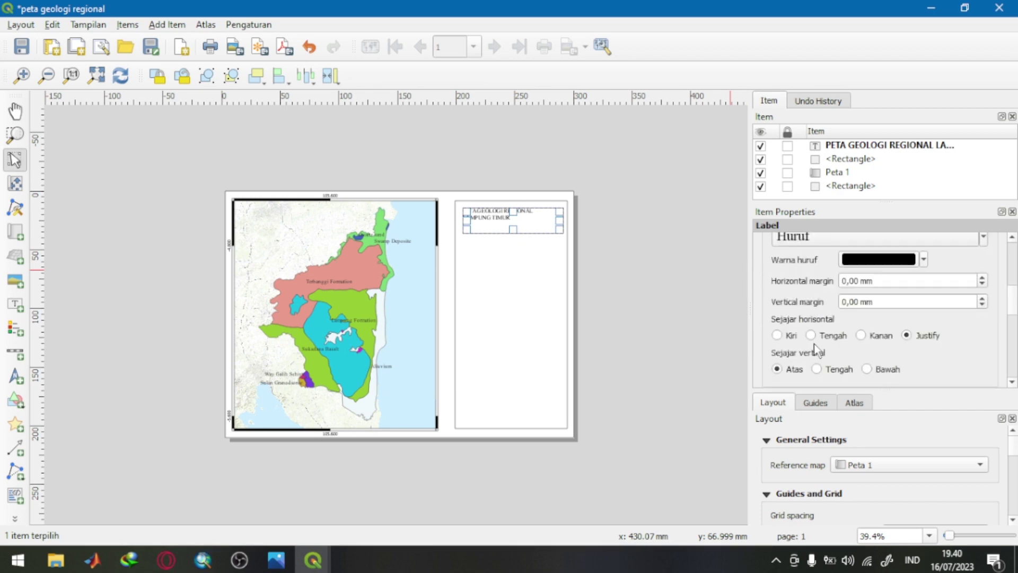
left_click(812, 335)
left_click(817, 370)
left_click(672, 289)
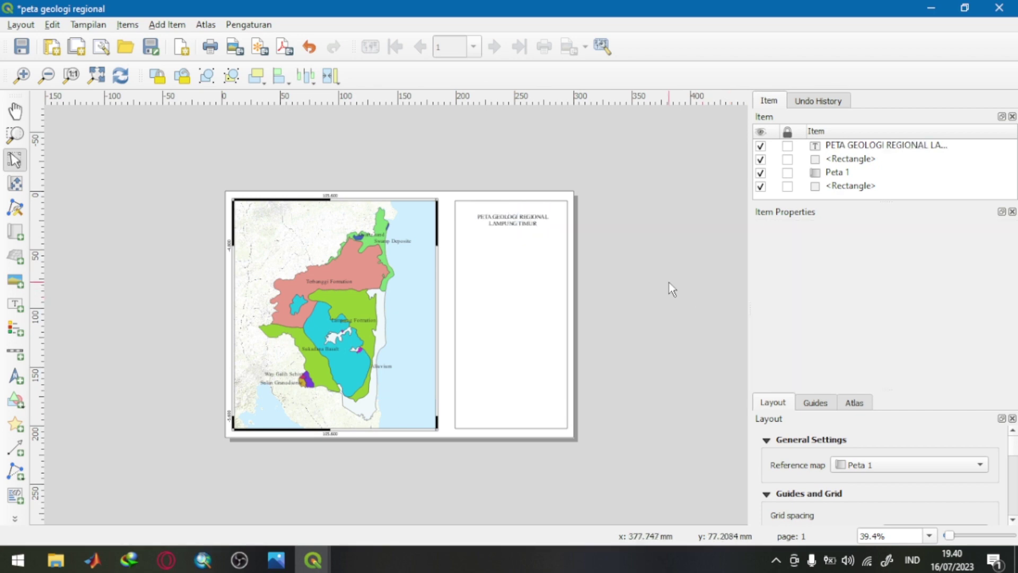
Step: Reduce the title label's height slightly from its lower edge
left_click(528, 224)
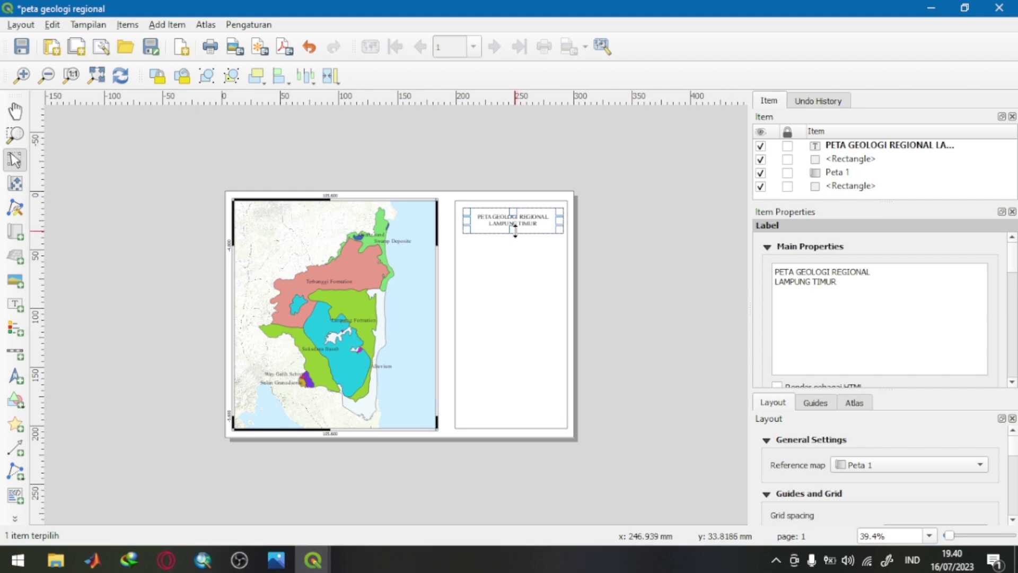
left_click_drag(515, 229, 515, 228)
left_click(609, 234)
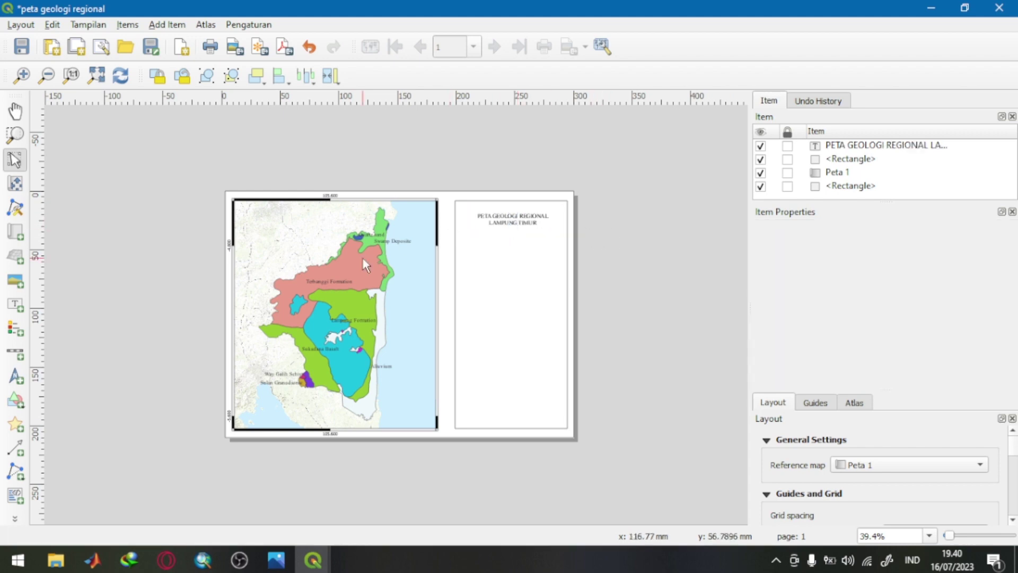
left_click(502, 219)
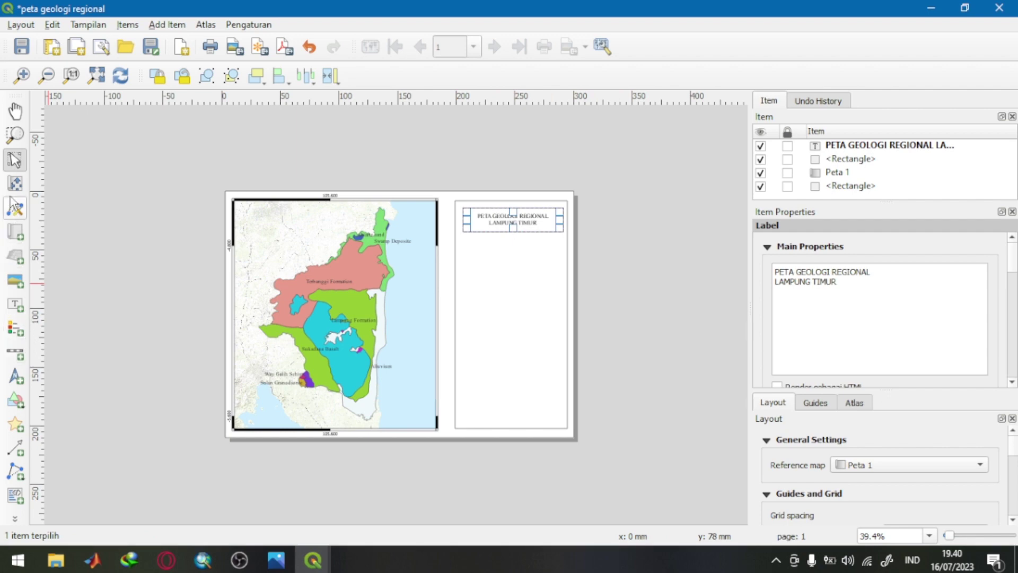
Step: Draw a horizontal polyline just below the title, spanning the full width of the rectangle beside the map
left_click(23, 475)
left_click(59, 485)
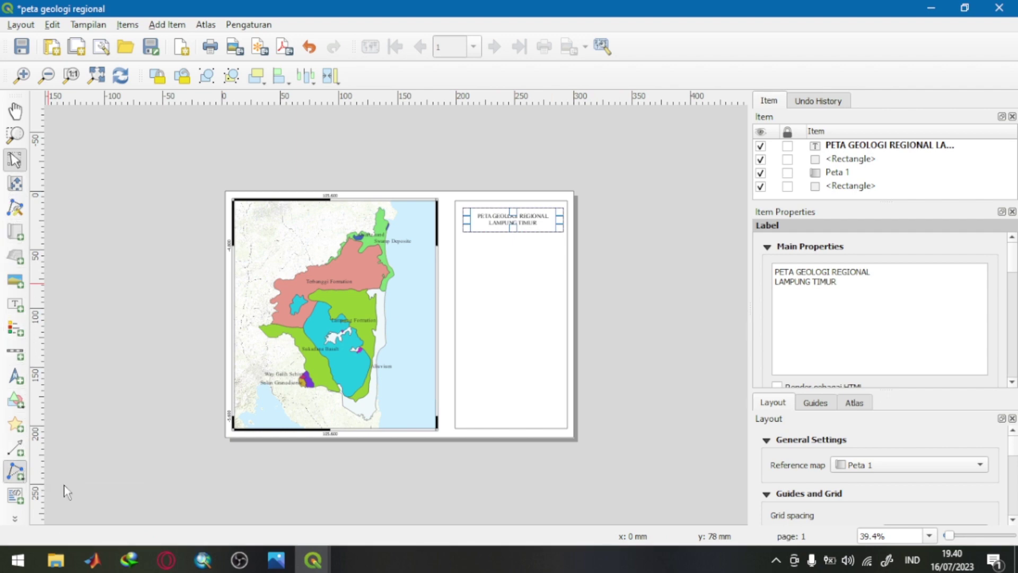
left_click(455, 237)
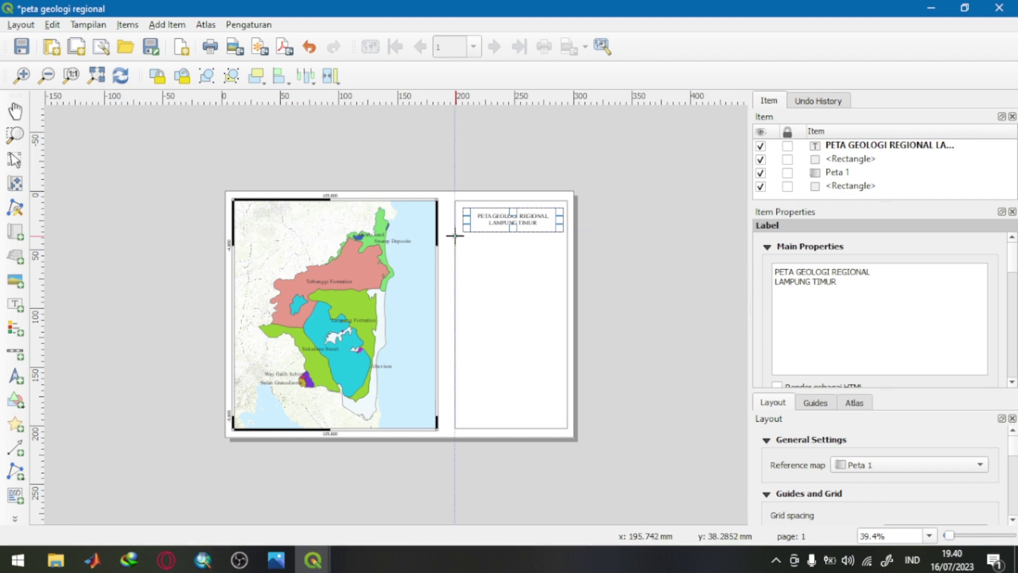
right_click(566, 236)
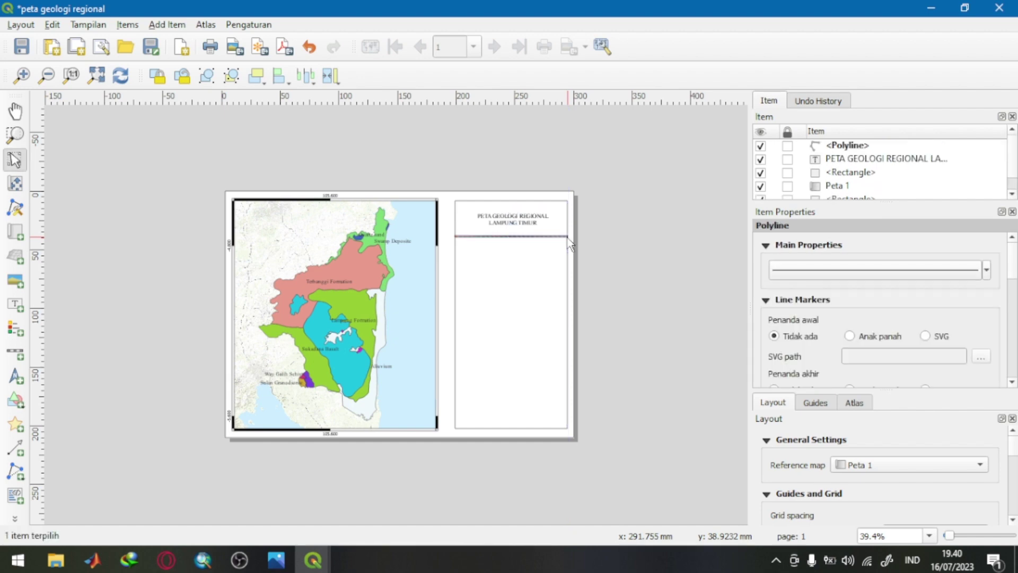
left_click(625, 261)
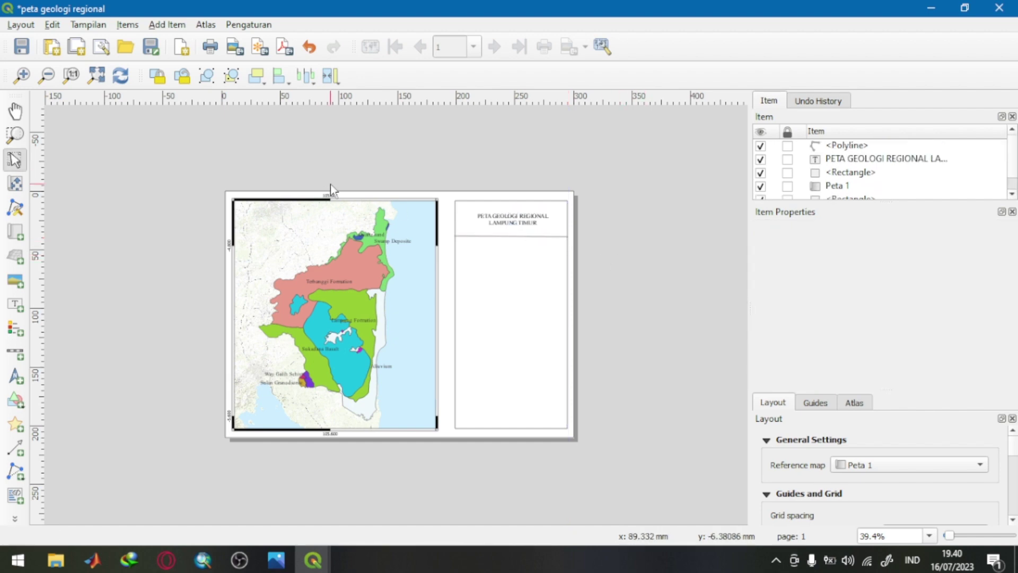
Step: Add two scale bars for Peta 1, one above the other, below the divider line under the title
left_click(15, 353)
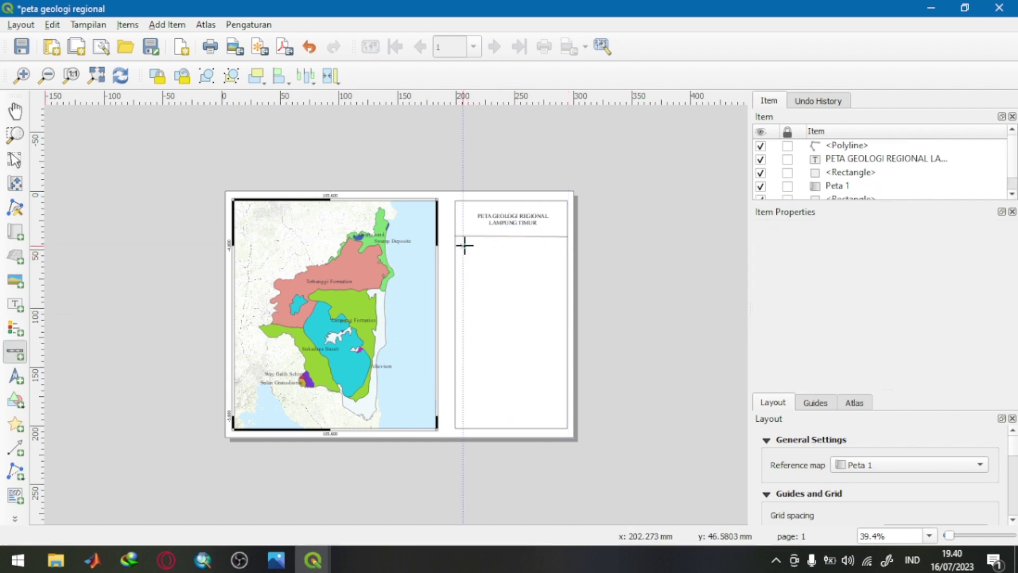
left_click_drag(461, 244, 520, 259)
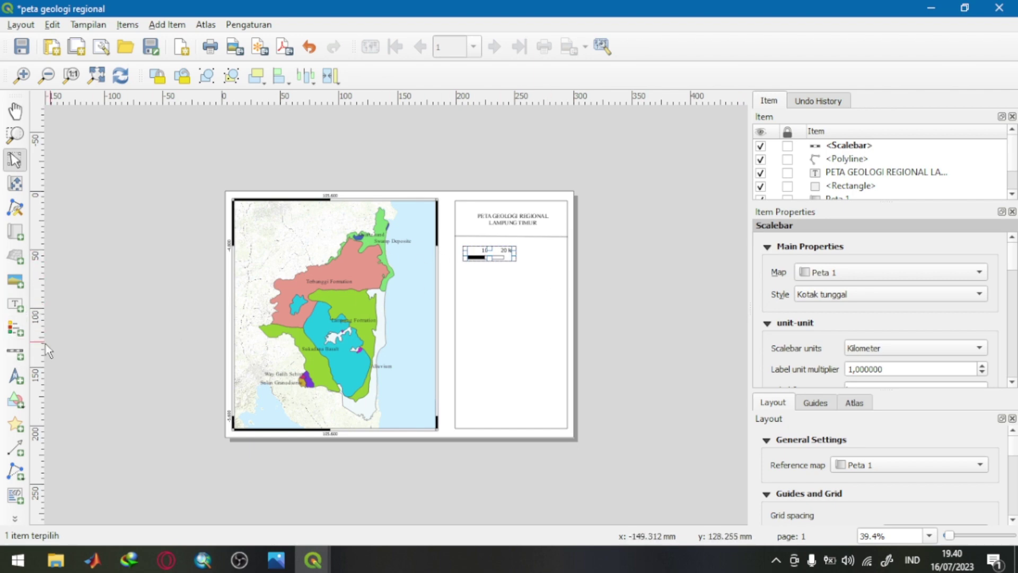
left_click(13, 354)
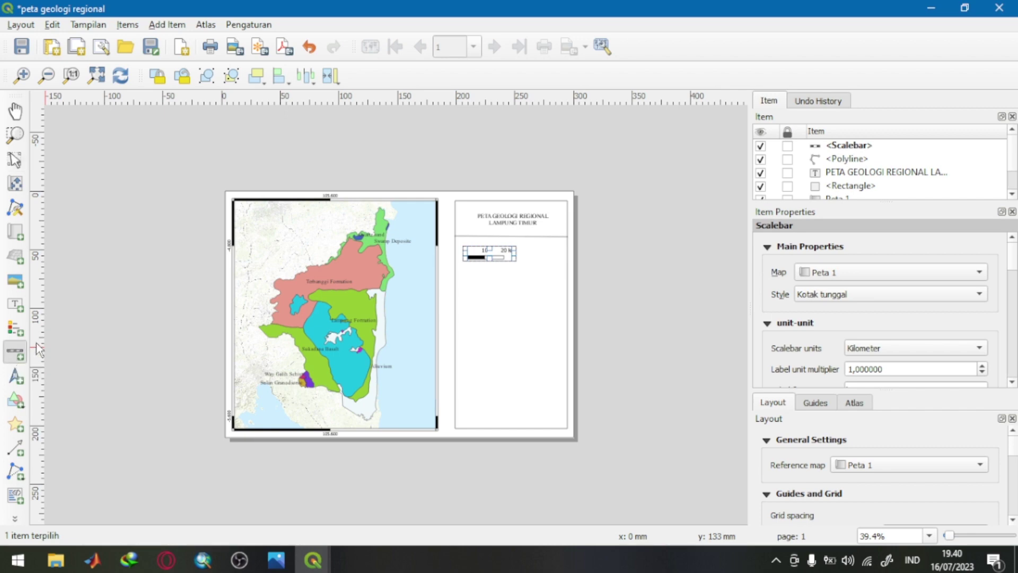
mouse_move(465, 269)
left_mouse_down()
mouse_move(546, 273)
mouse_move(518, 275)
mouse_move(524, 281)
left_mouse_up()
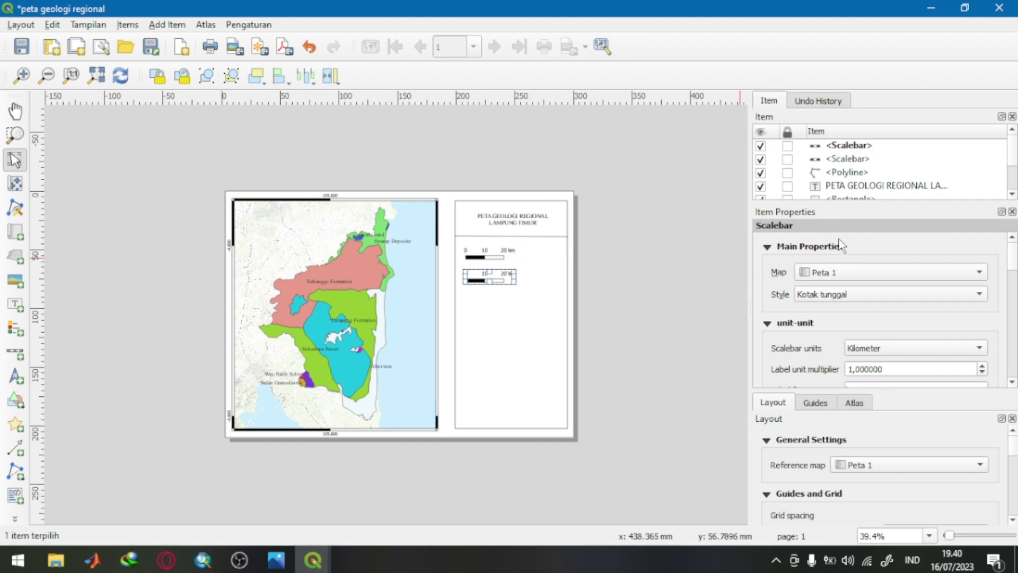
Step: Set the lower scale bar's style to Numerik and move it up directly beneath the graphic scale bar
left_click(854, 293)
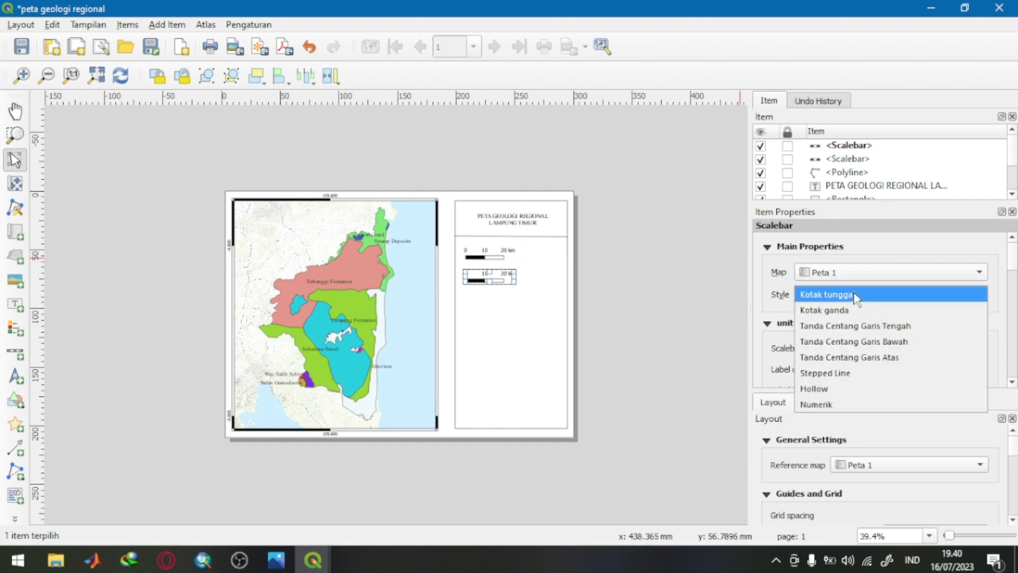
left_click(848, 405)
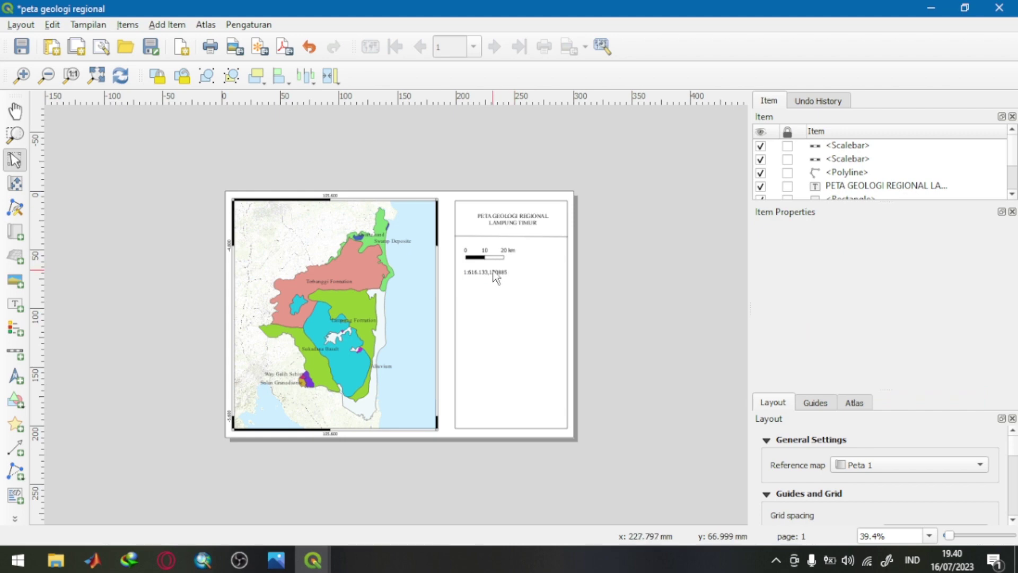
left_click_drag(478, 280, 477, 273)
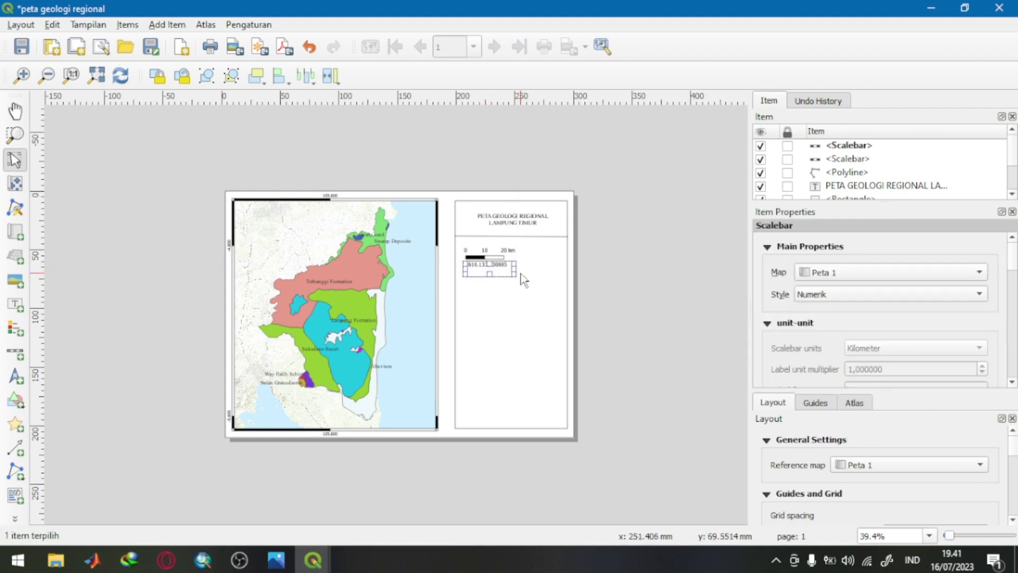
left_click(593, 279)
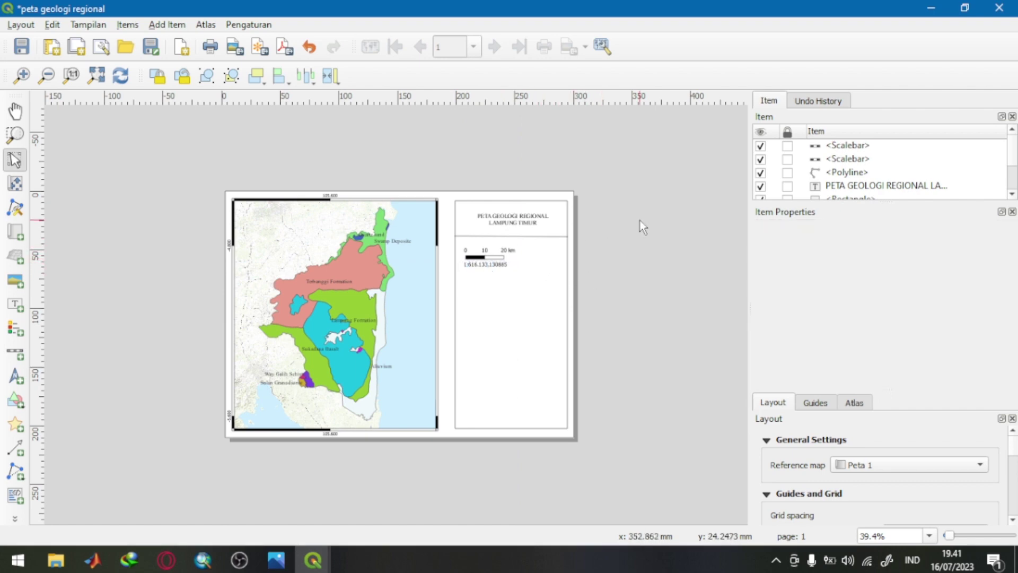
Step: Add a north arrow about 22 mm square beside the scale bars and use the light four-pointed compass star as its SVG symbol
left_click(16, 377)
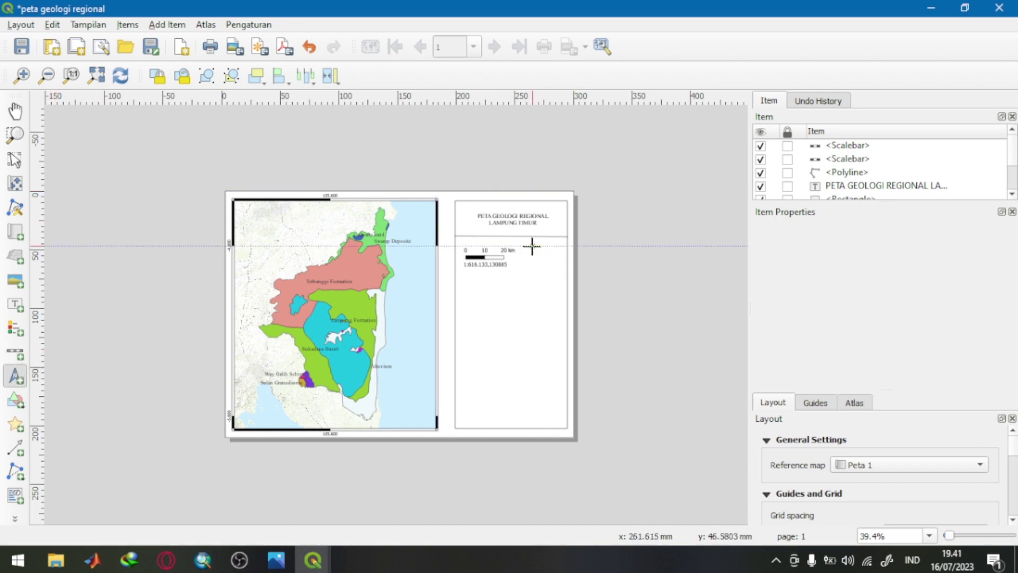
left_click_drag(530, 247, 556, 271)
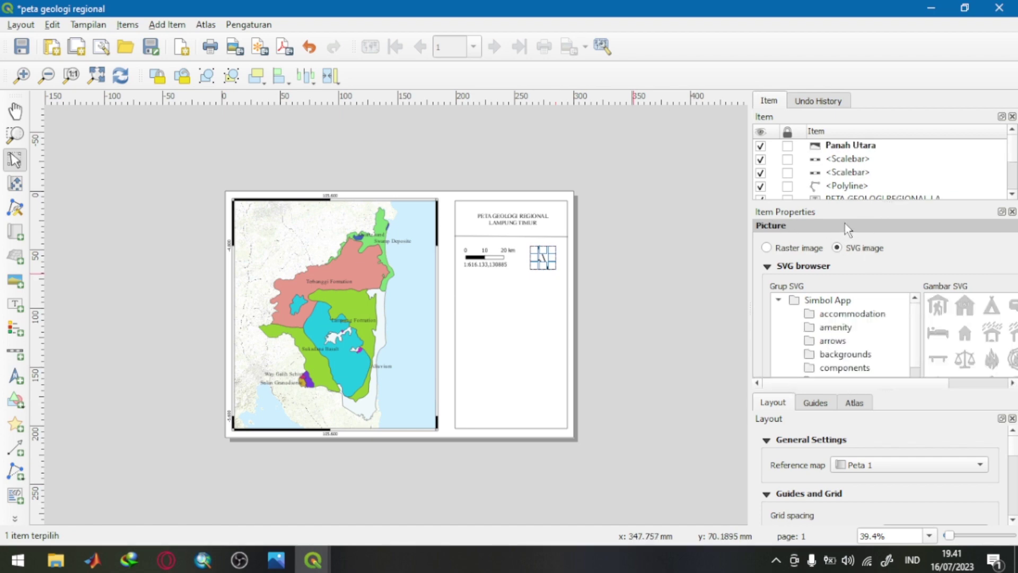
left_click(958, 380)
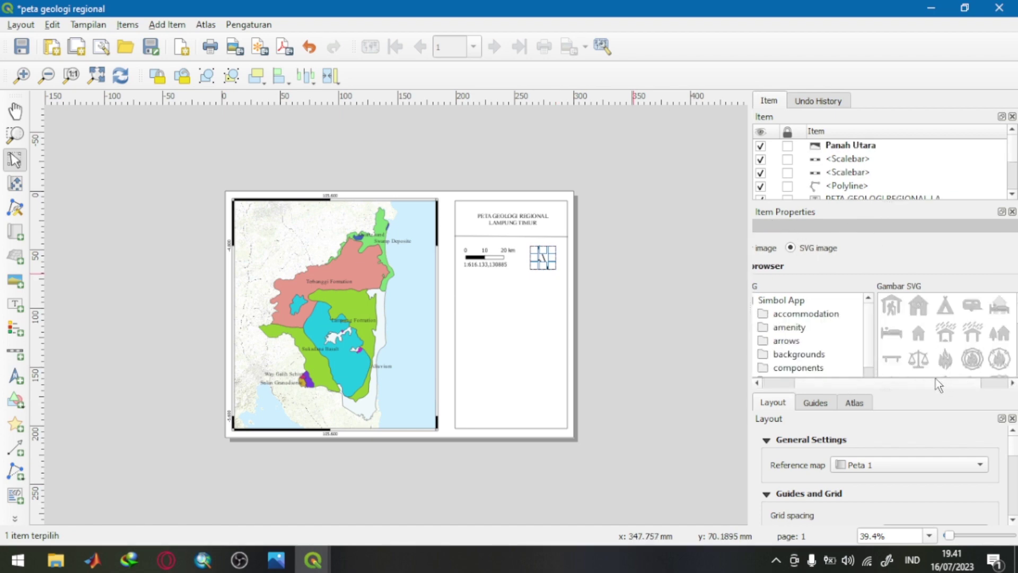
scroll(995, 339, "down", 3)
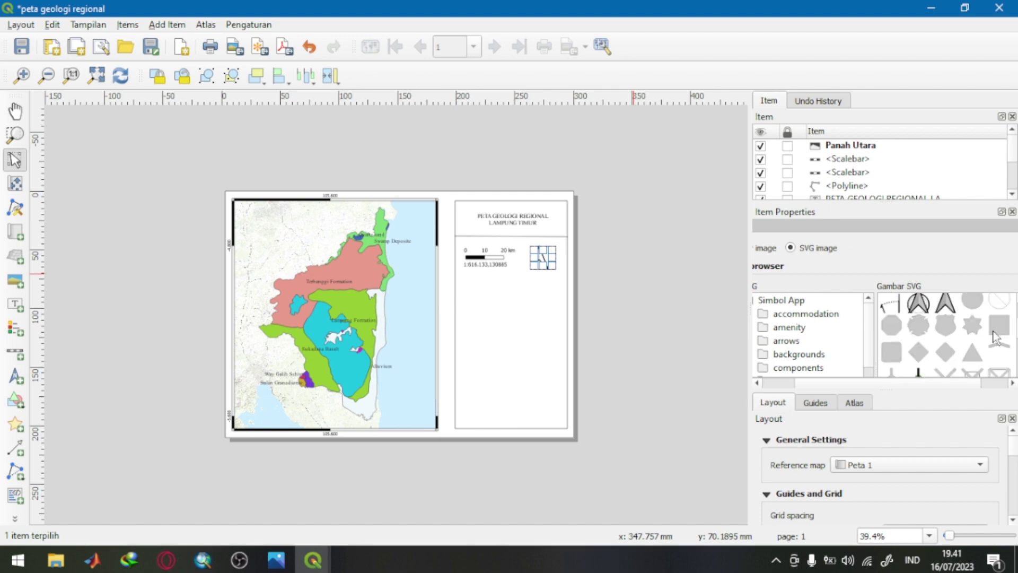
scroll(995, 337, "up", 1)
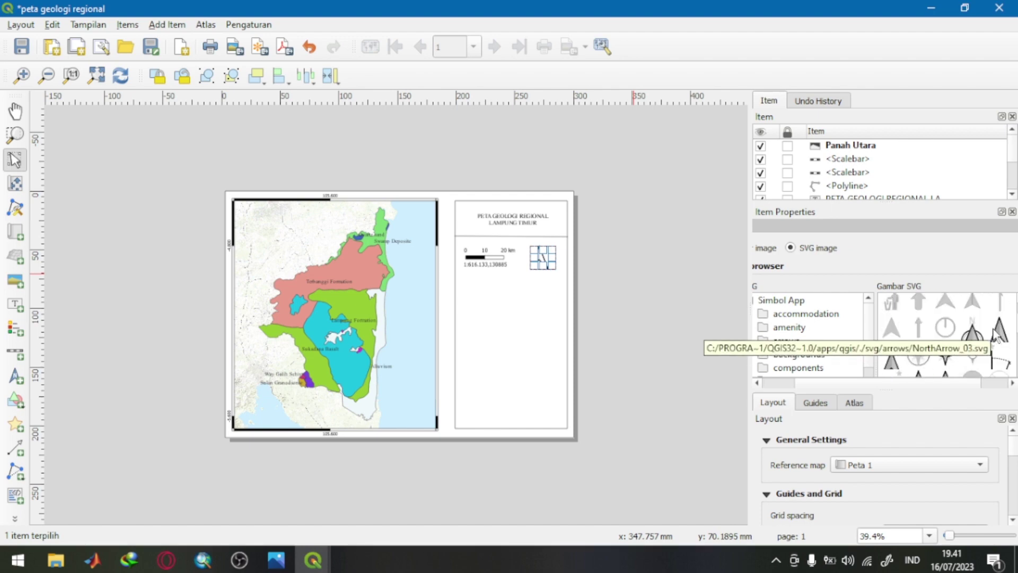
scroll(978, 339, "down", 1)
scroll(975, 340, "down", 2)
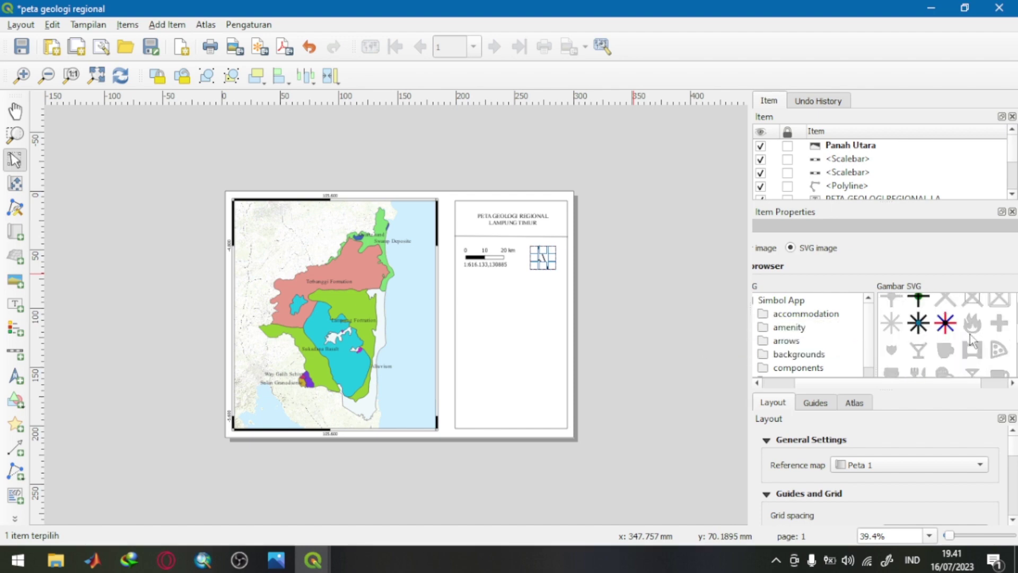
scroll(973, 339, "up", 2)
scroll(977, 343, "up", 2)
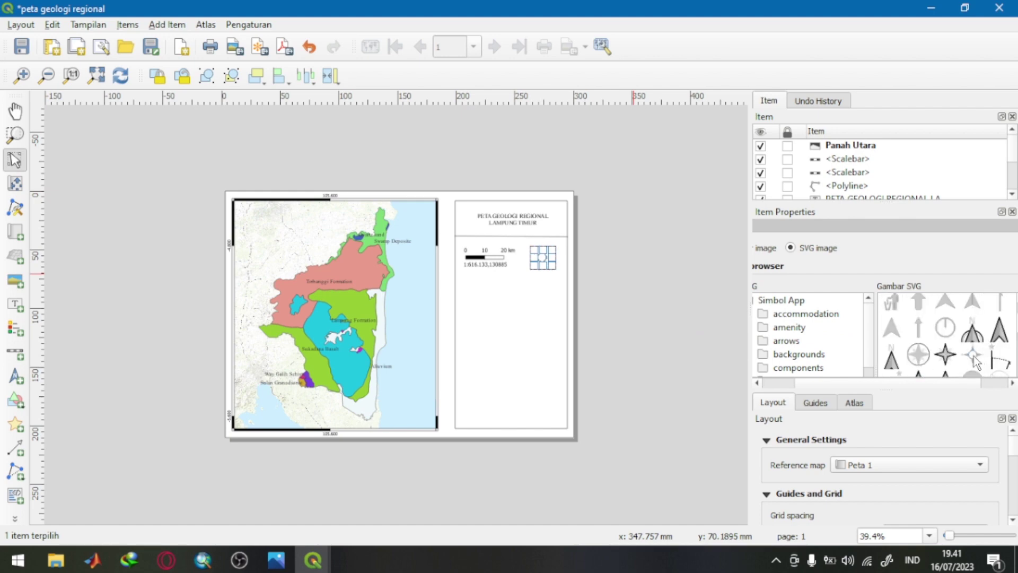
scroll(845, 271, "down", 1)
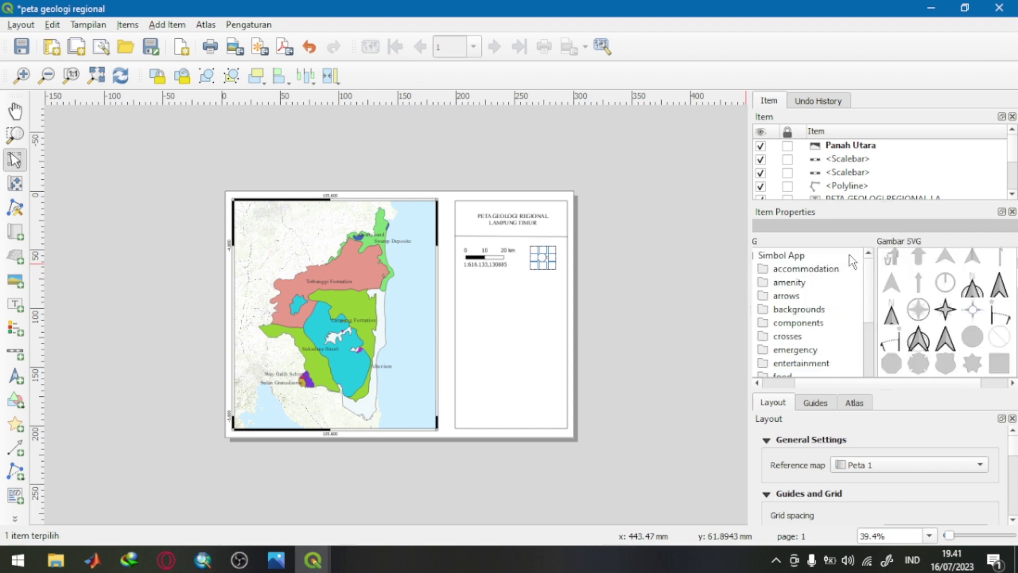
Step: Set the fill color of the north arrow's SVG symbol to black
scroll(852, 260, "down", 1)
scroll(872, 361, "down", 2)
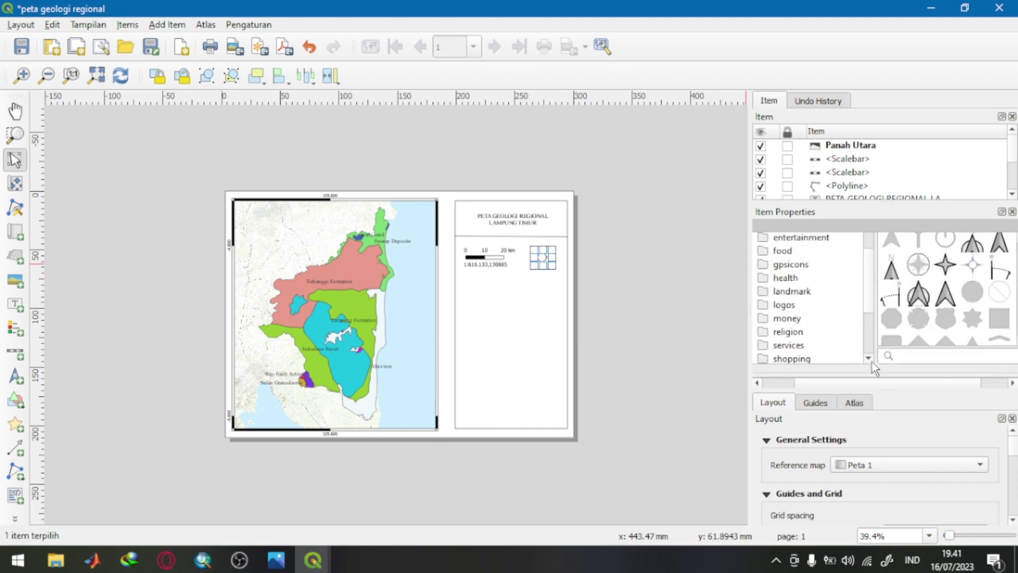
scroll(884, 373, "down", 2)
scroll(889, 327, "down", 1)
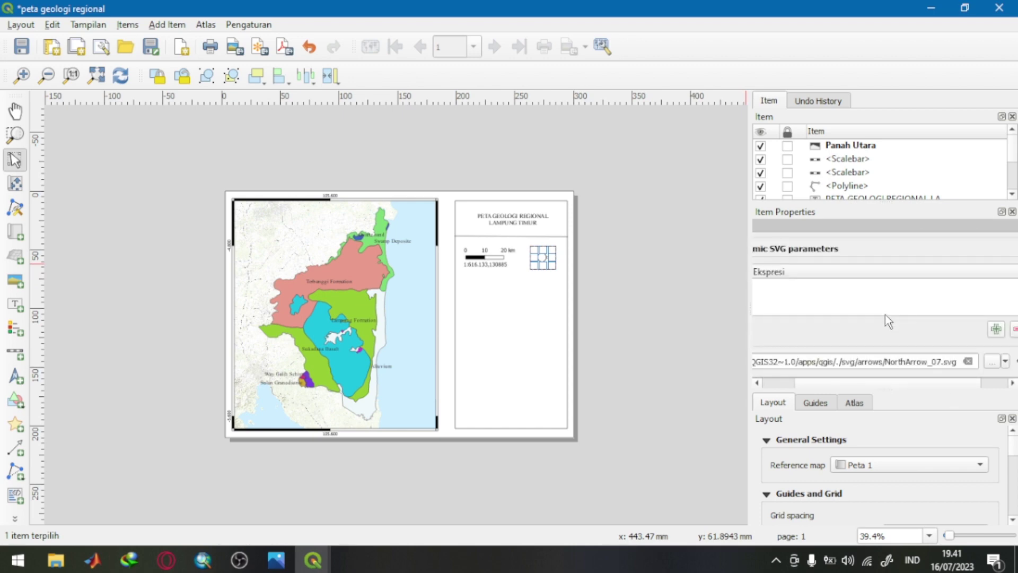
left_click_drag(803, 382, 756, 385)
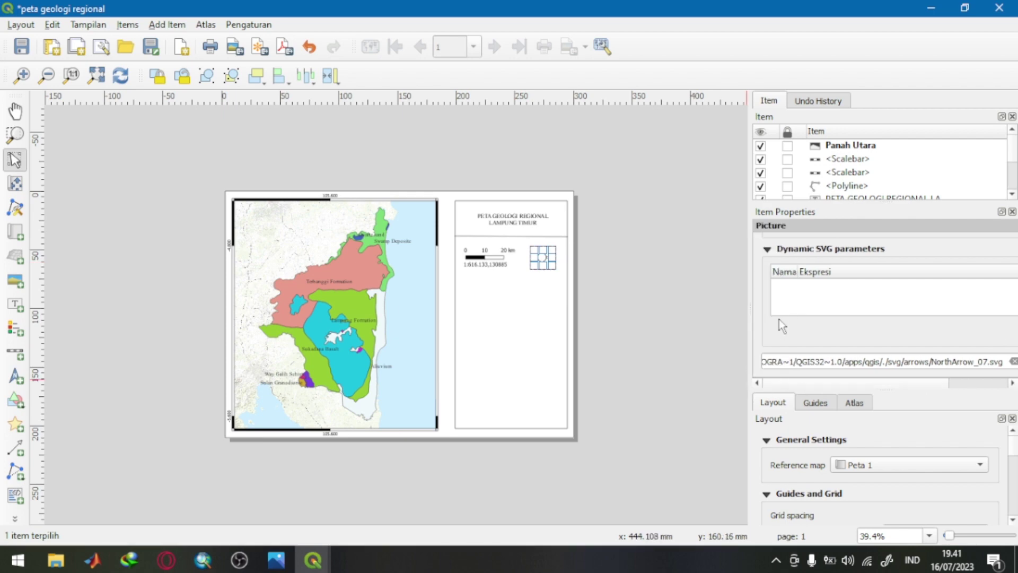
scroll(779, 324, "down", 1)
left_click(863, 364)
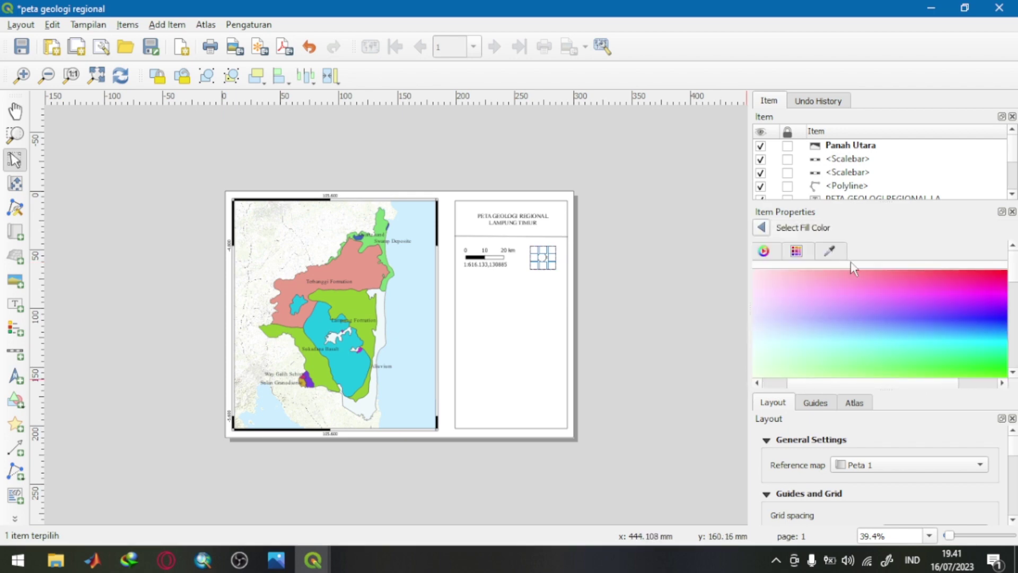
left_click(988, 273)
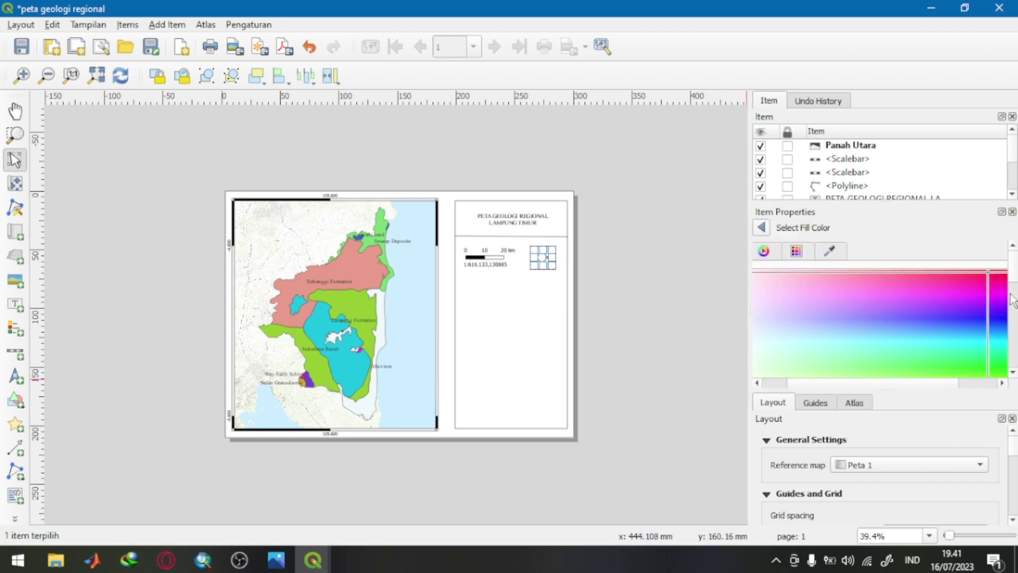
scroll(1014, 291, "down", 2)
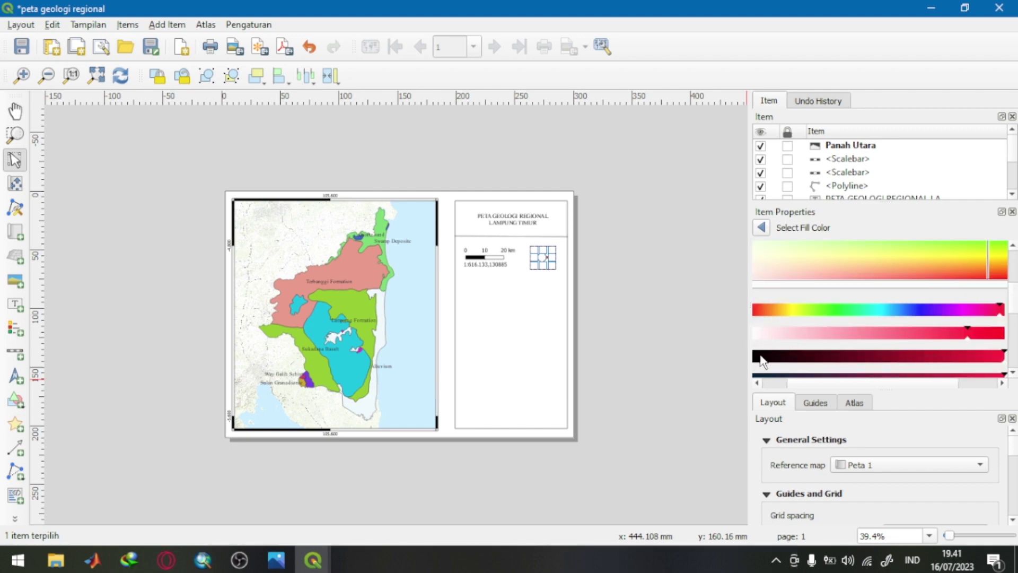
left_click(760, 356)
left_click(653, 295)
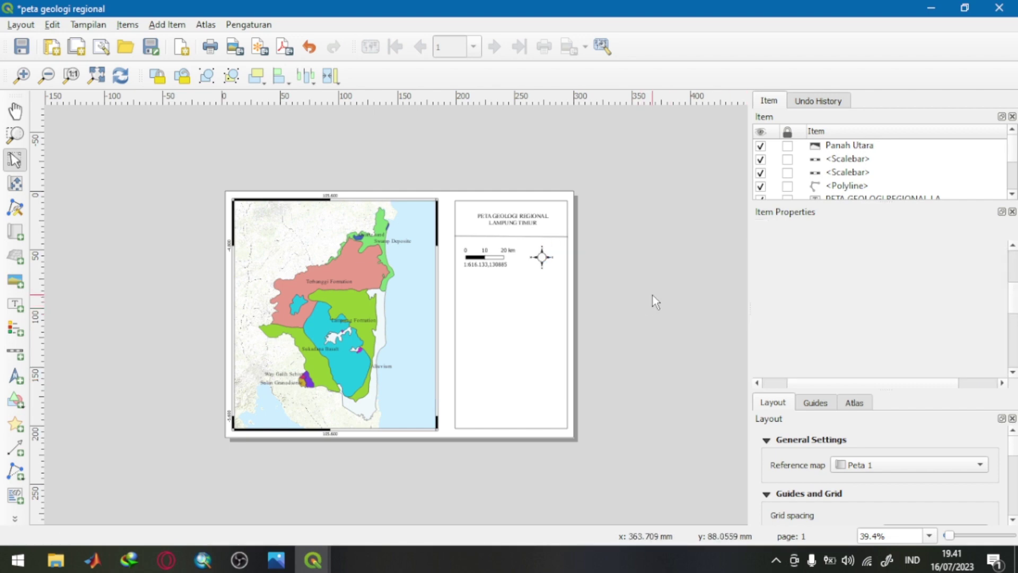
Step: Nudge the north arrow slightly upward so it sits level with the scale bars
left_click(542, 258)
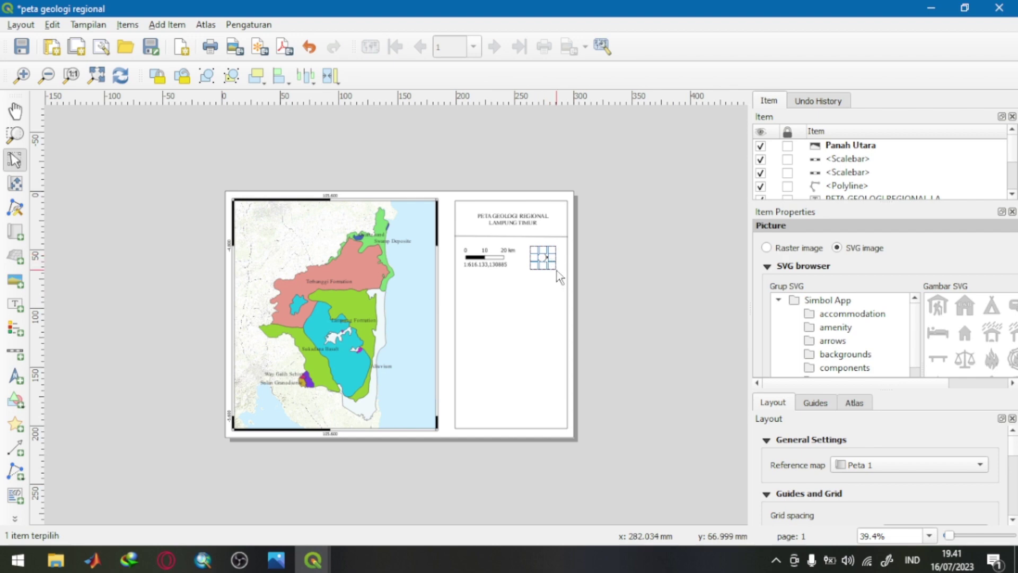
left_click_drag(558, 271, 543, 259)
scroll(680, 255, "up", 2)
scroll(680, 255, "down", 1)
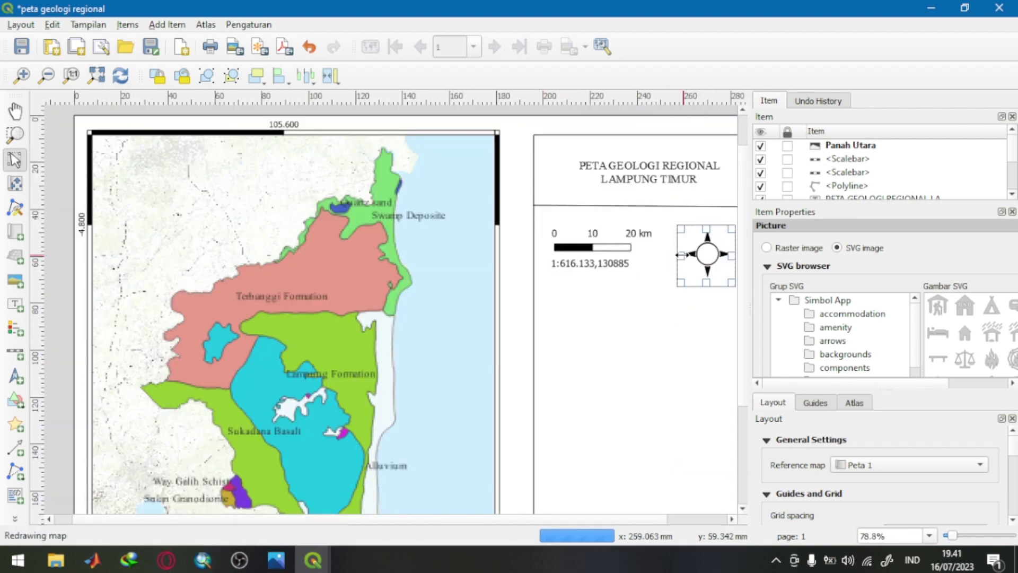
left_click_drag(681, 255, 683, 249)
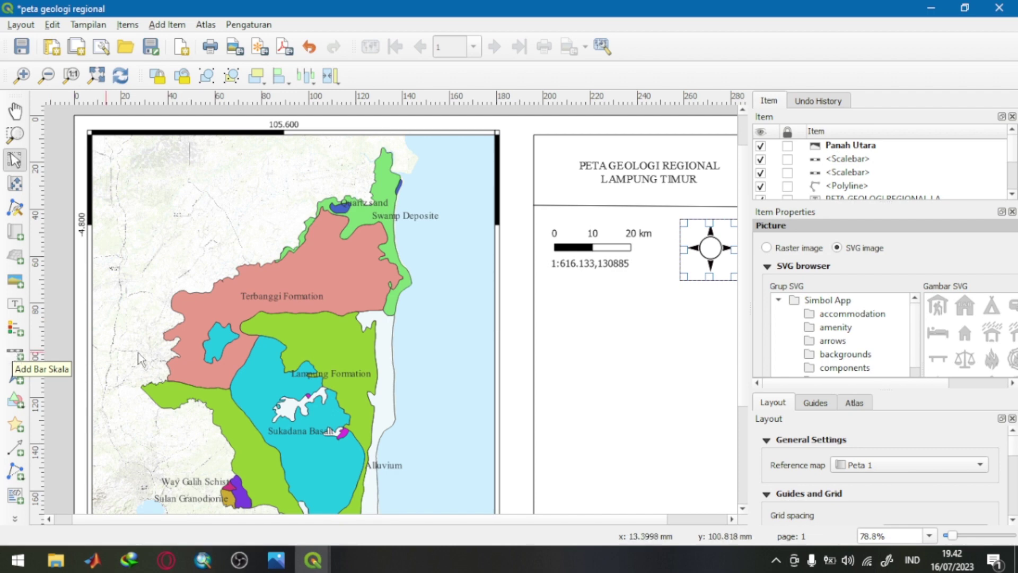
Step: Draw a second horizontal polyline below the scale bars and north arrow, spanning the full width of the rectangle
scroll(651, 520, "right", 2)
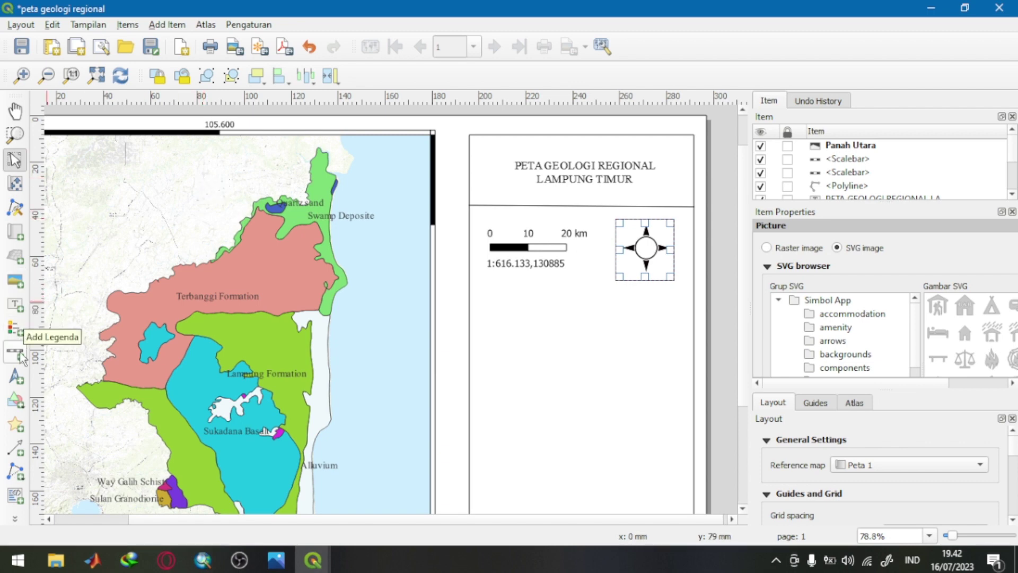
left_click(16, 470)
left_click(64, 486)
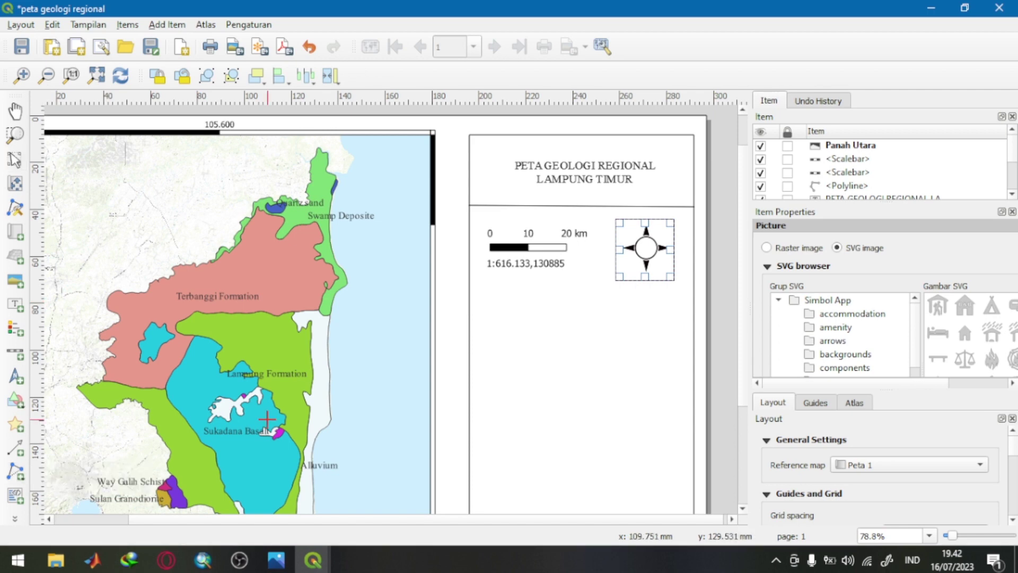
left_click(469, 308)
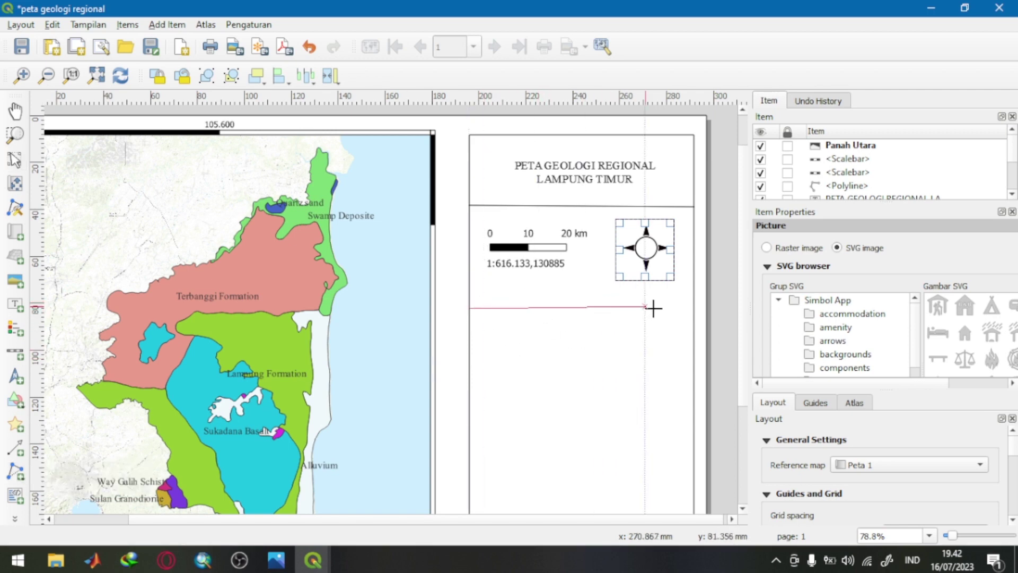
left_click(692, 309)
right_click(692, 309)
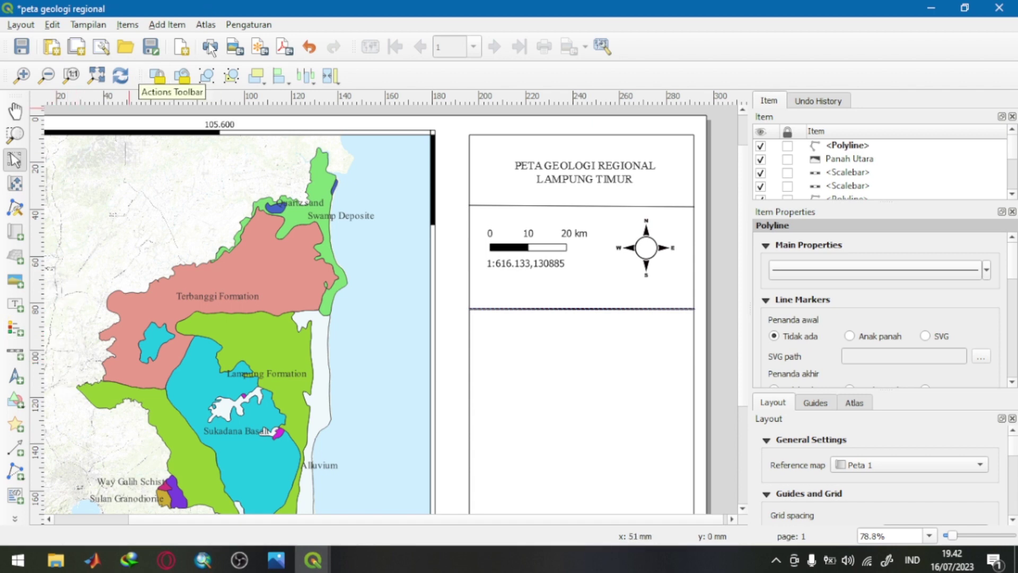
Step: Add a legend for Peta 1 in the empty area below the second divider line
left_click(179, 26)
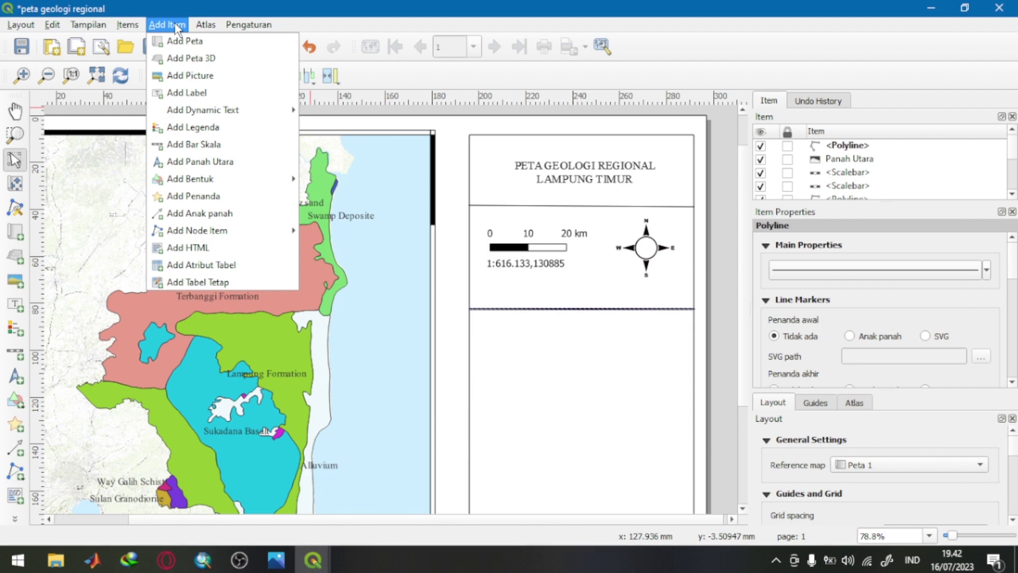
left_click(194, 131)
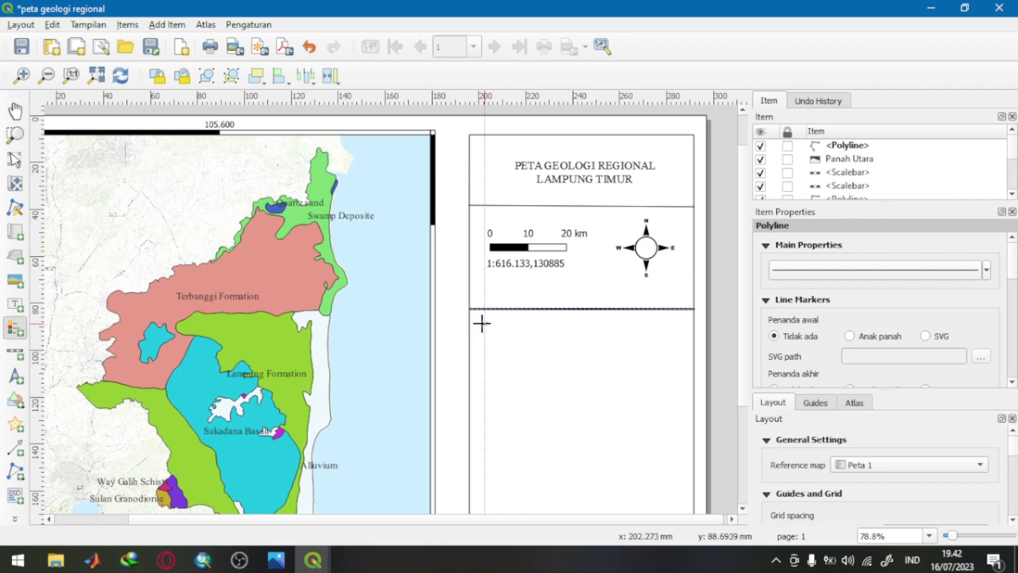
left_click_drag(483, 323, 663, 479)
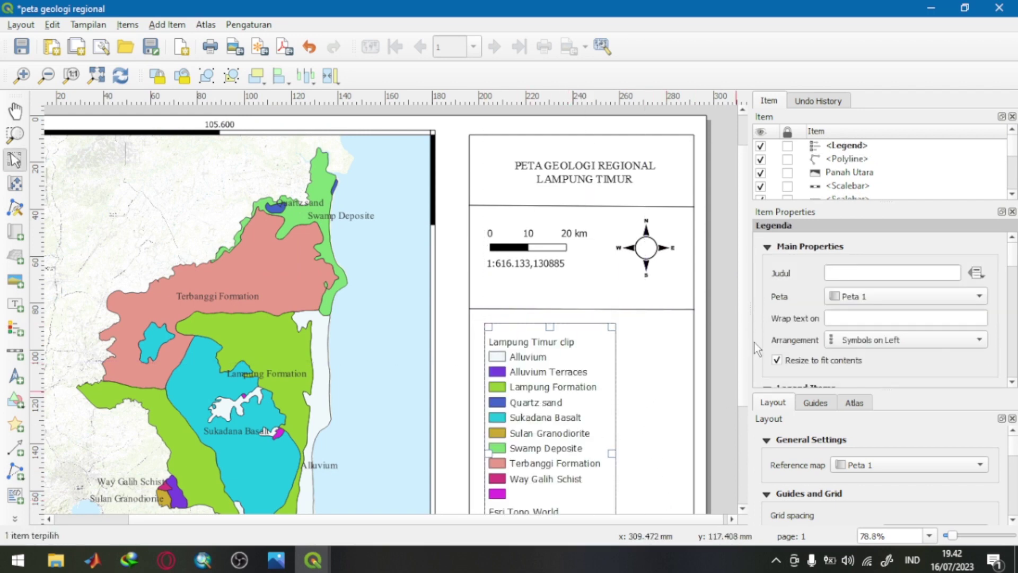
Step: Turn off automatic updating (Perbarui otomatis) of the legend items
scroll(744, 342, "down", 4)
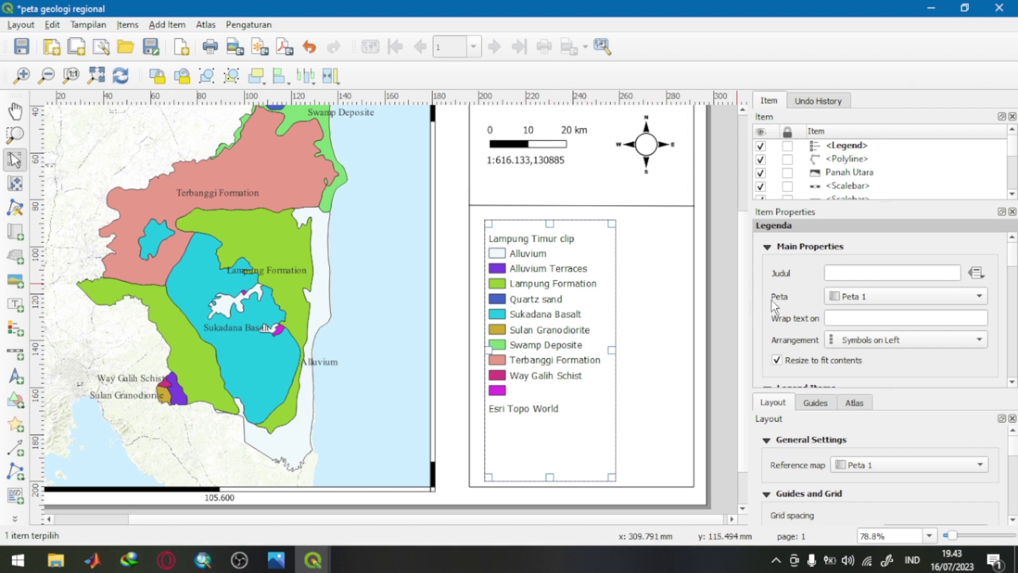
scroll(764, 292, "down", 8)
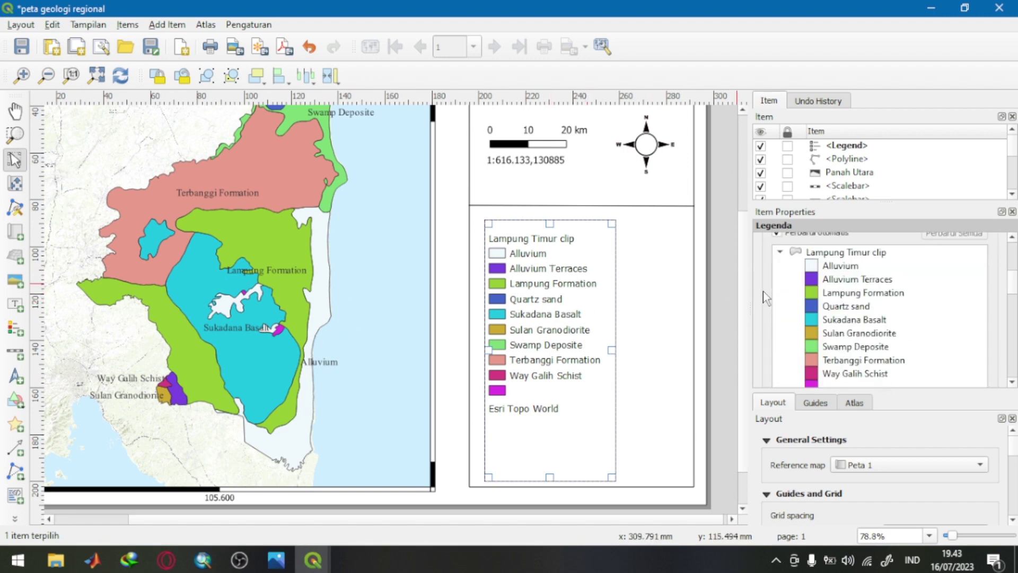
left_click(830, 344)
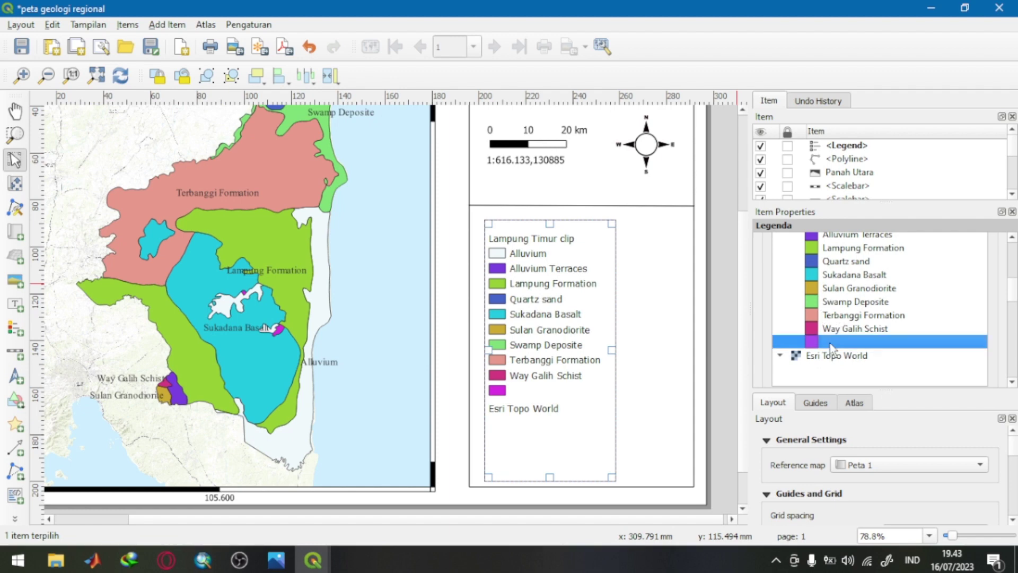
scroll(831, 347, "down", 1)
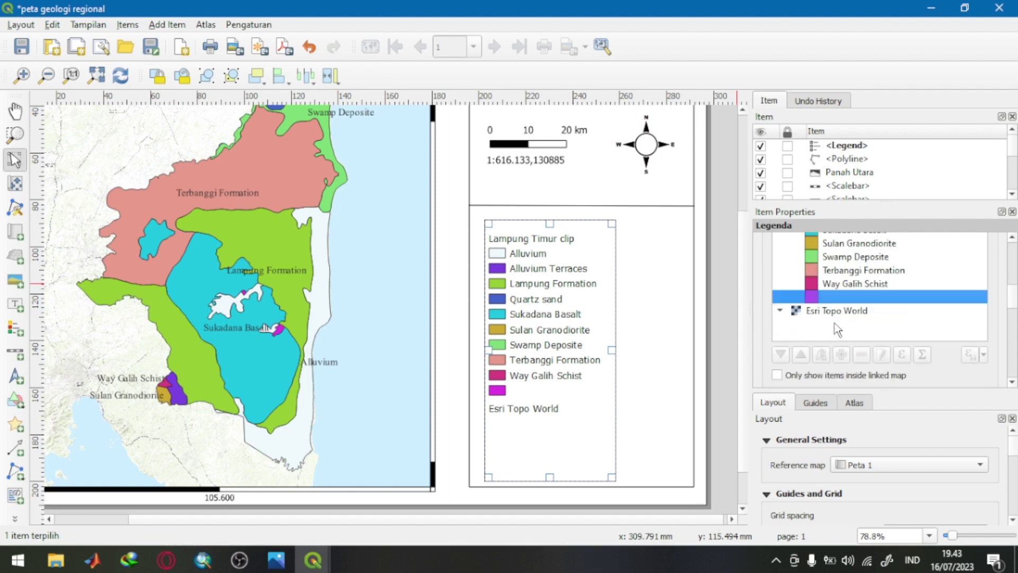
scroll(841, 304, "up", 3)
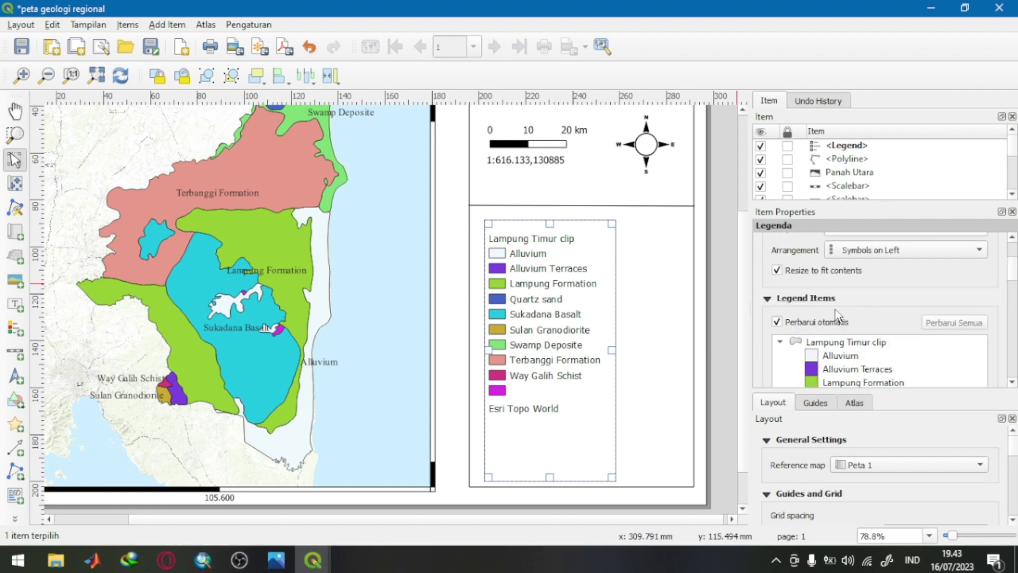
left_click(777, 322)
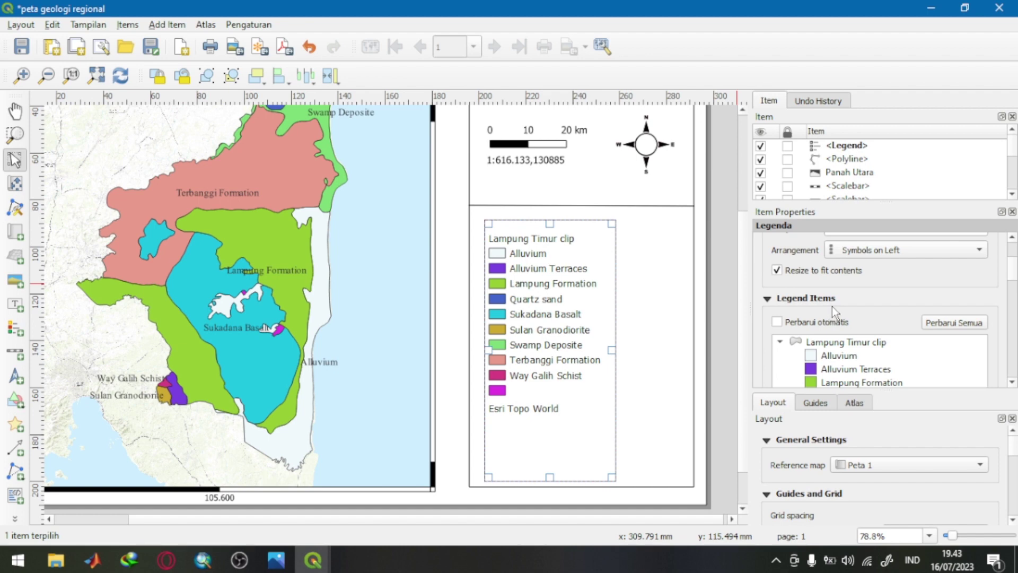
Step: Remove the unnamed magenta category and the Esri Topo World entry from the legend
scroll(832, 307, "down", 1)
scroll(835, 312, "down", 1)
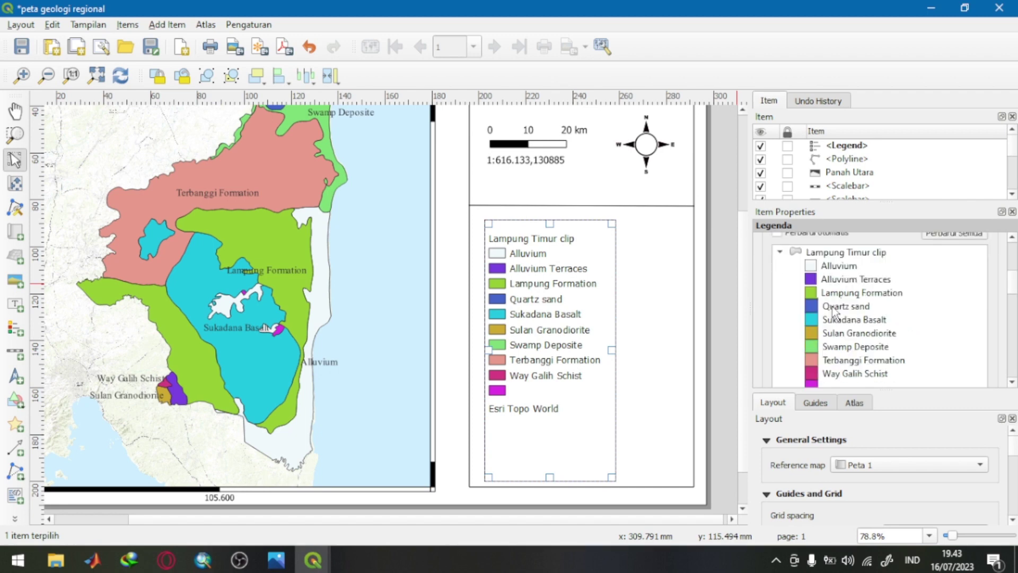
scroll(833, 310, "down", 2)
left_click(837, 297)
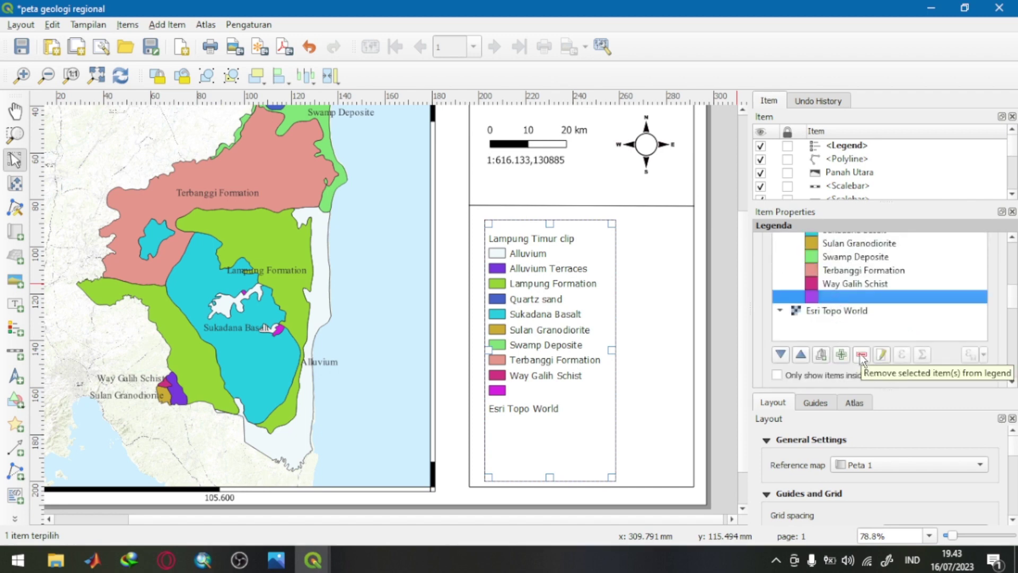
left_click(861, 355)
left_click(833, 298)
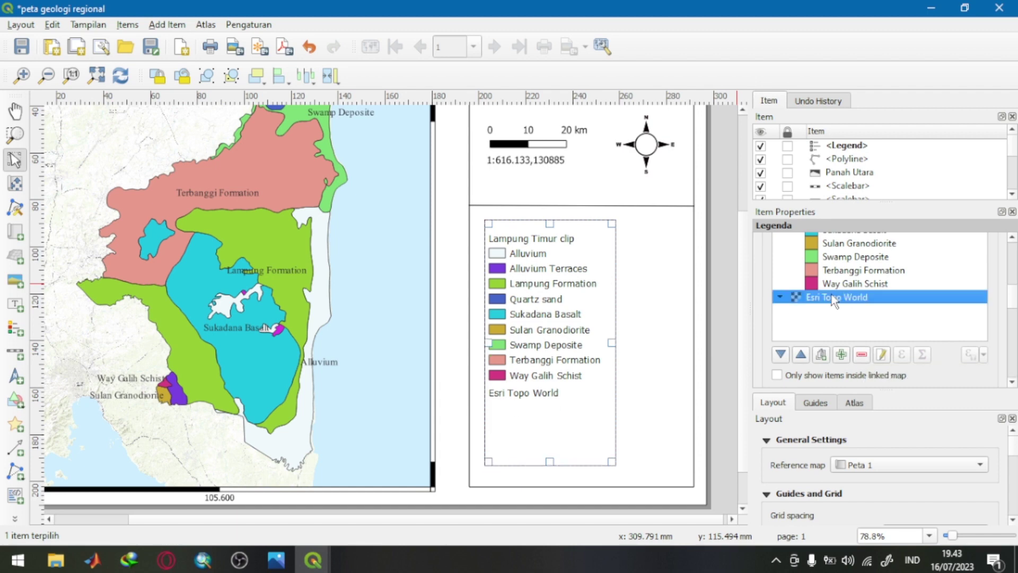
left_click(861, 354)
Step: Try to clear the label text of the Lampung Timur clip heading in the legend
scroll(853, 324, "up", 3)
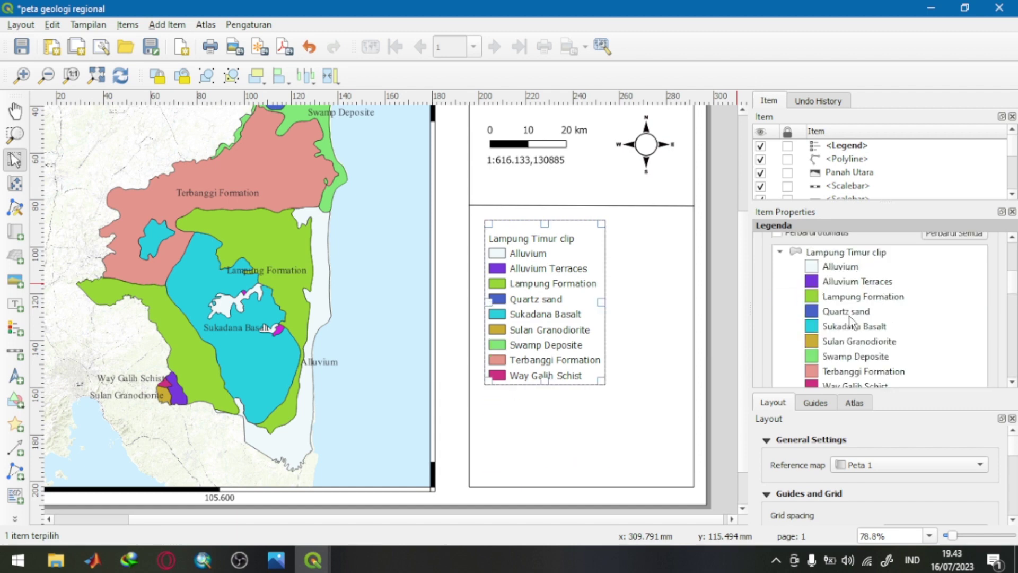
left_click(849, 253)
scroll(870, 316, "down", 5)
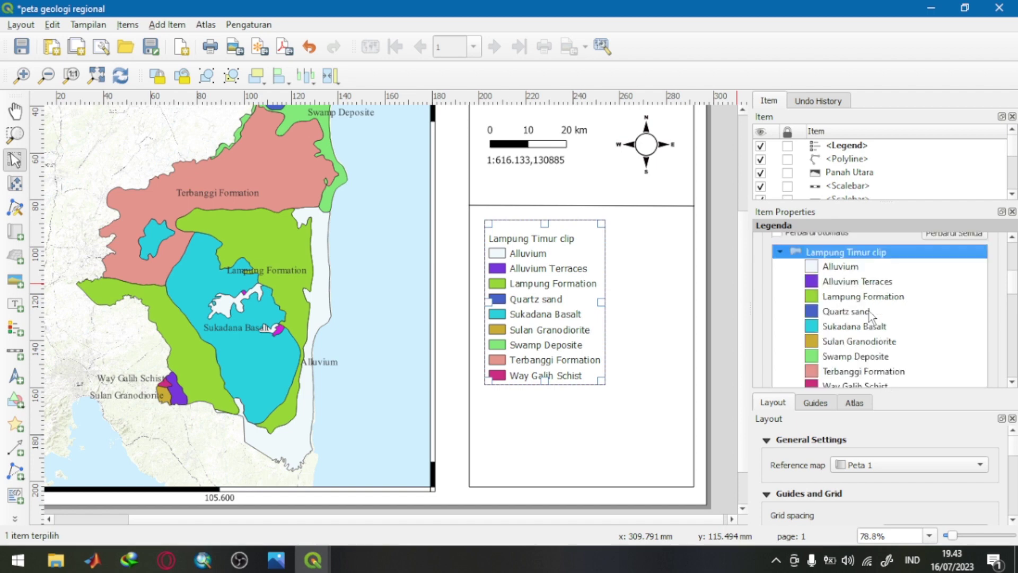
scroll(856, 265, "up", 5)
scroll(802, 286, "up", 1)
double_click(839, 297)
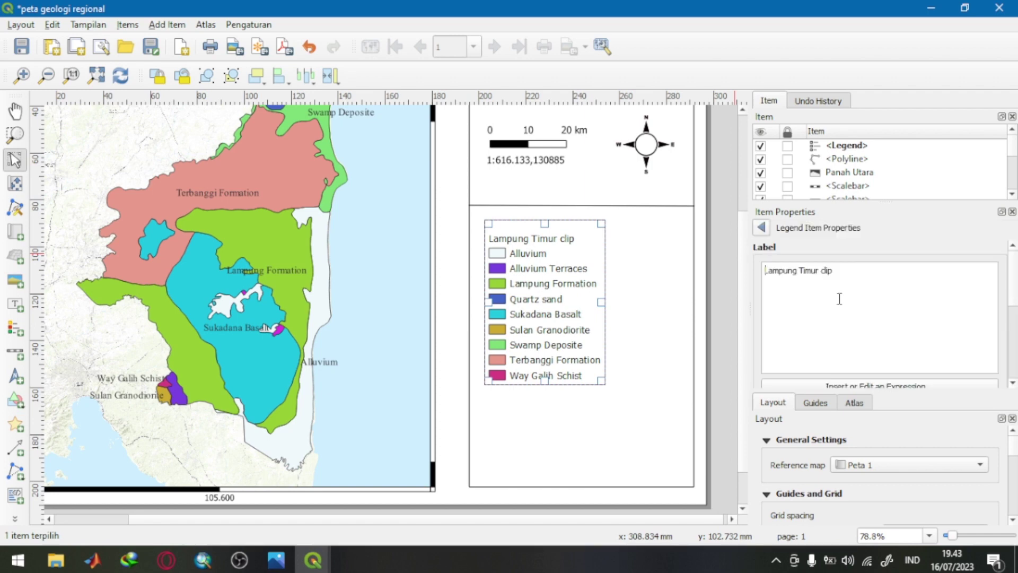
left_click_drag(848, 272, 763, 270)
key("BackSpace")
left_click(764, 229)
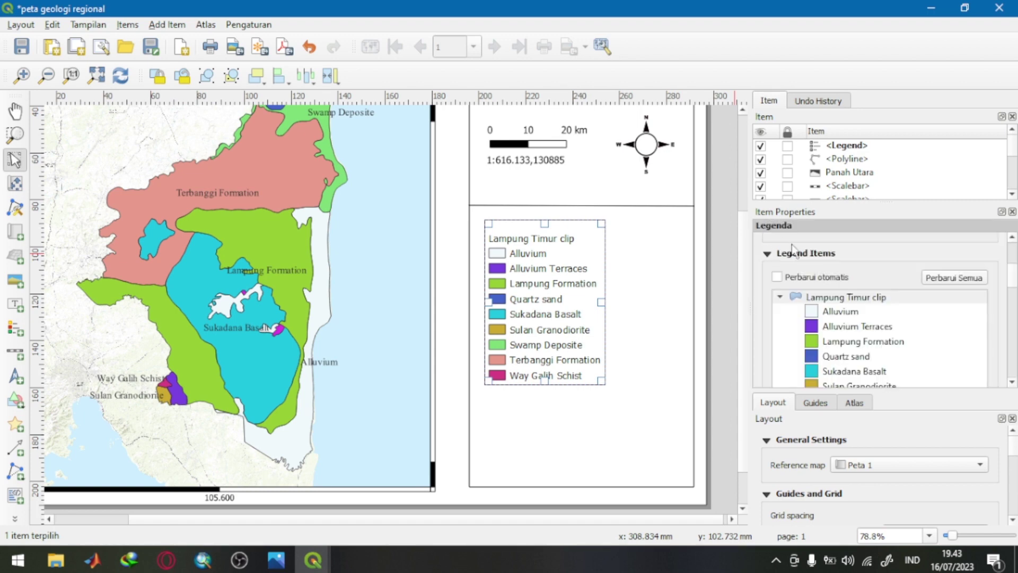
Step: Look through the legend item properties of the Lampung Timur clip heading, including its size and column settings
double_click(846, 297)
scroll(859, 293, "down", 3)
left_click(886, 297)
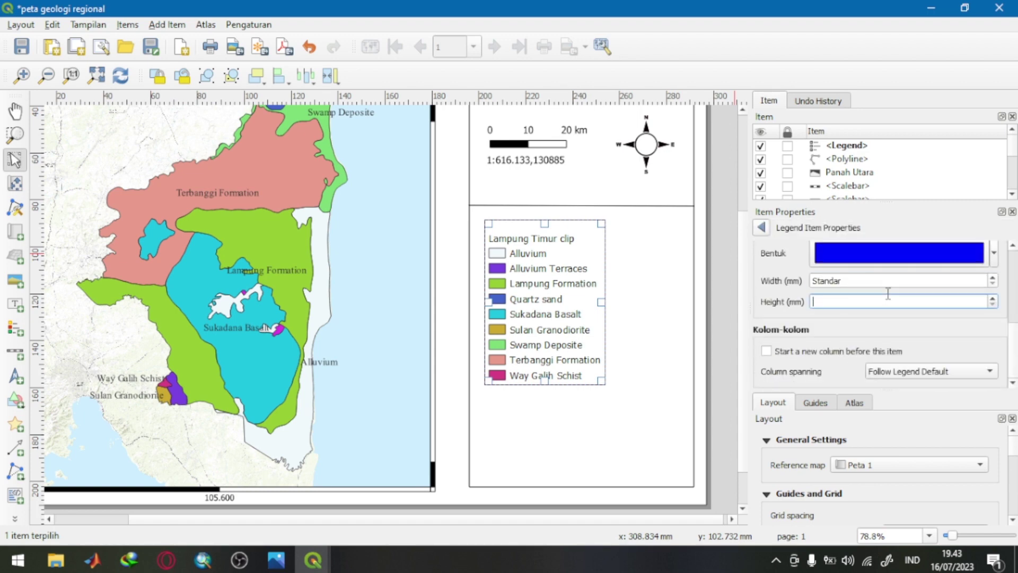
scroll(883, 299, "up", 1)
left_click(762, 228)
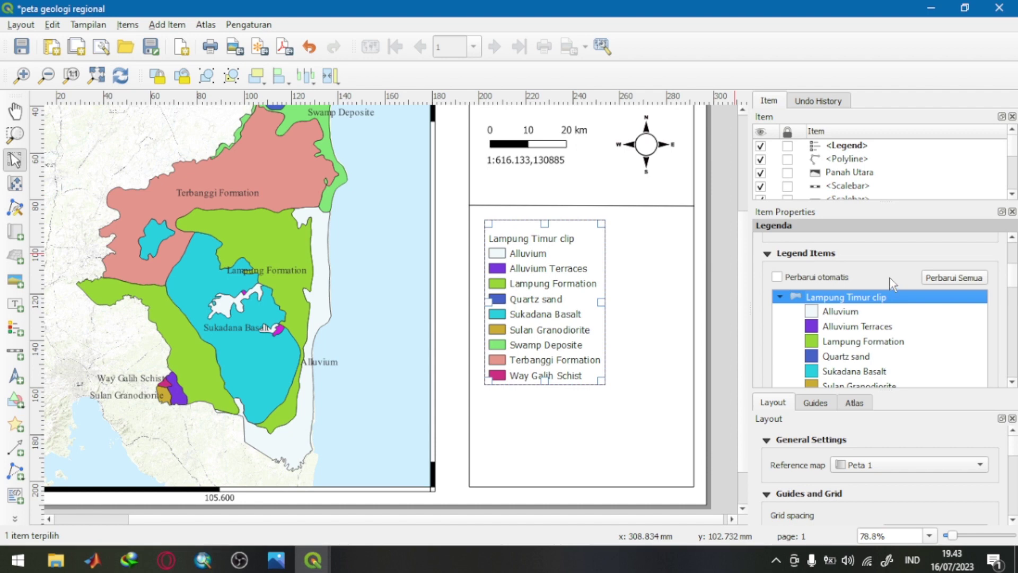
Step: Set the font of the legend's item labels to Times New Roman
scroll(887, 280, "down", 5)
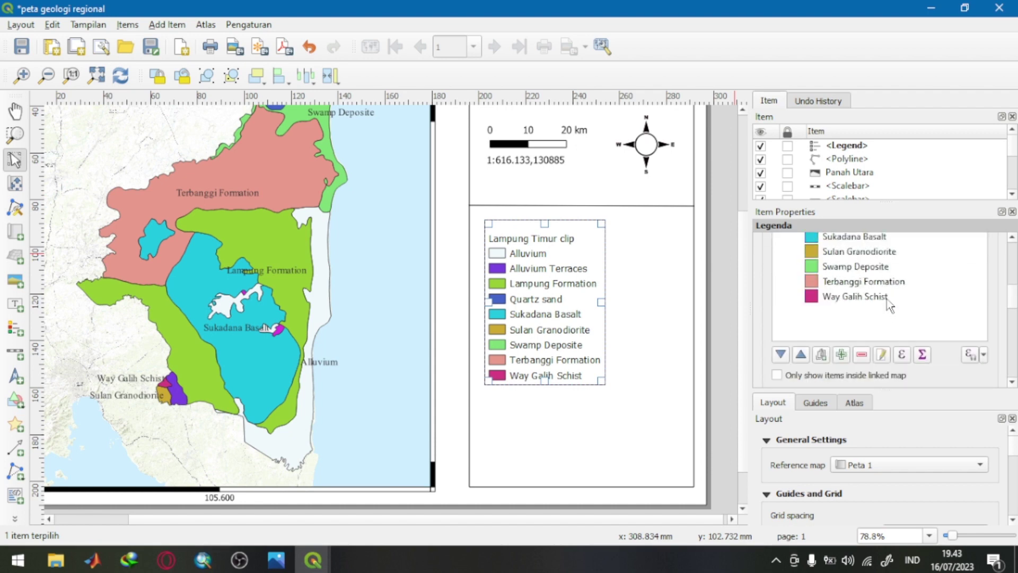
scroll(880, 321, "down", 3)
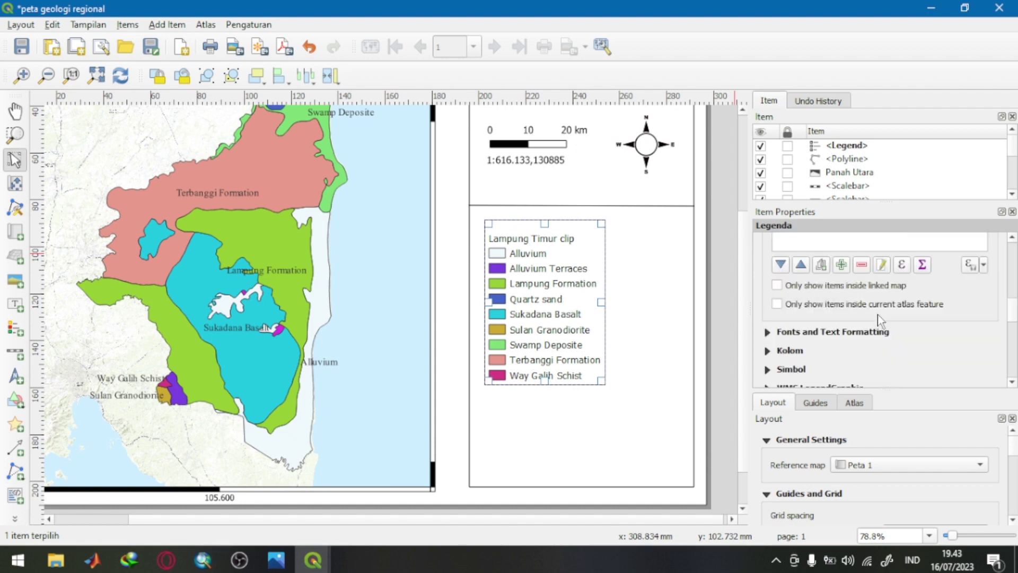
scroll(831, 331, "down", 1)
left_click(767, 287)
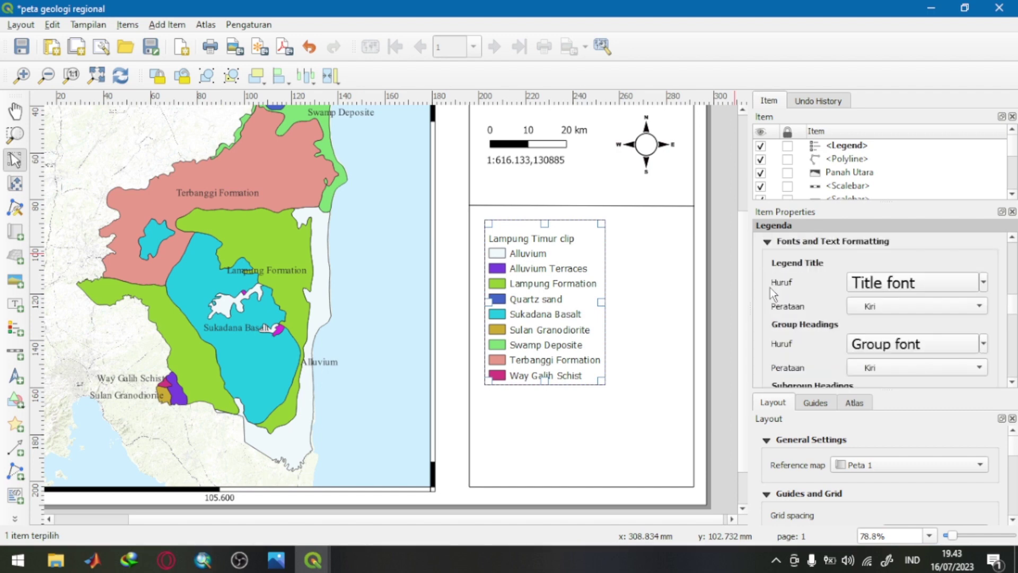
scroll(808, 292, "down", 2)
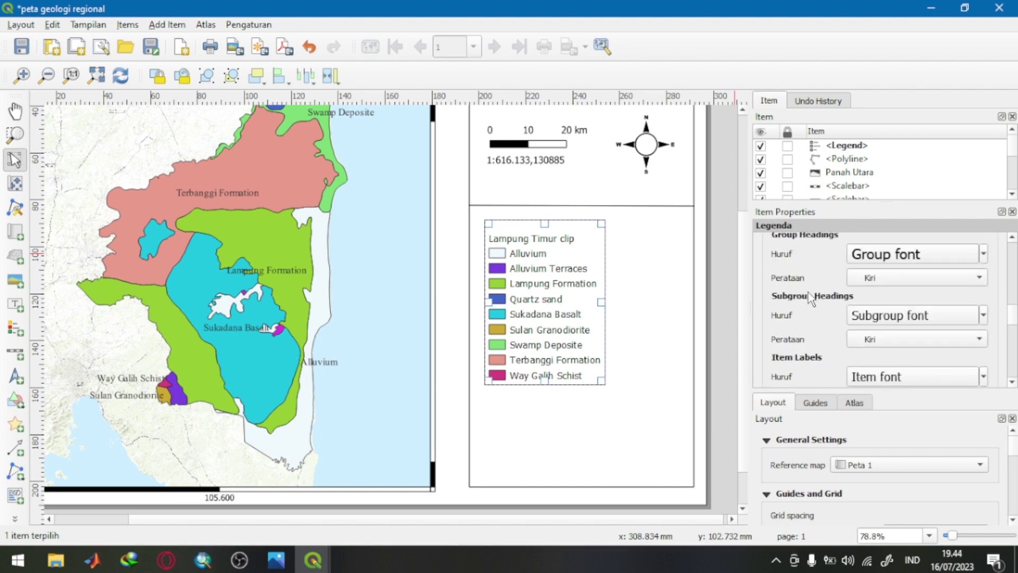
scroll(808, 291, "down", 3)
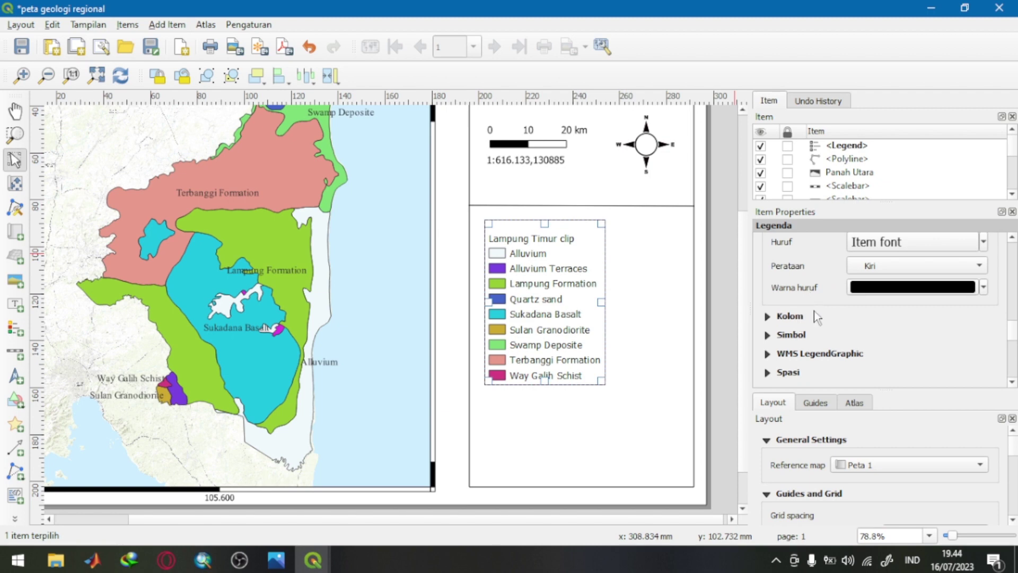
scroll(815, 310, "up", 3)
scroll(816, 310, "up", 1)
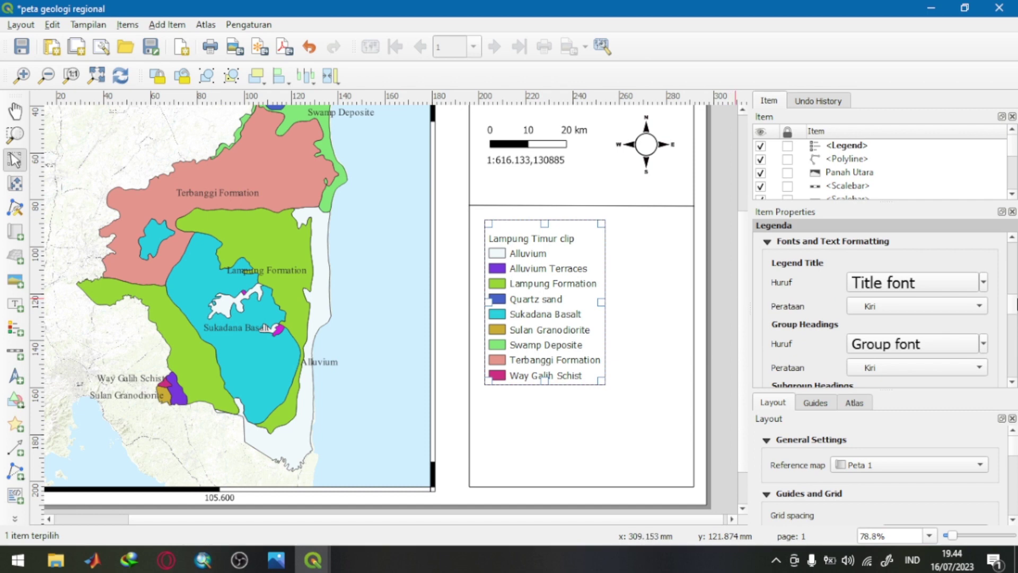
scroll(825, 327, "down", 2)
scroll(880, 342, "down", 1)
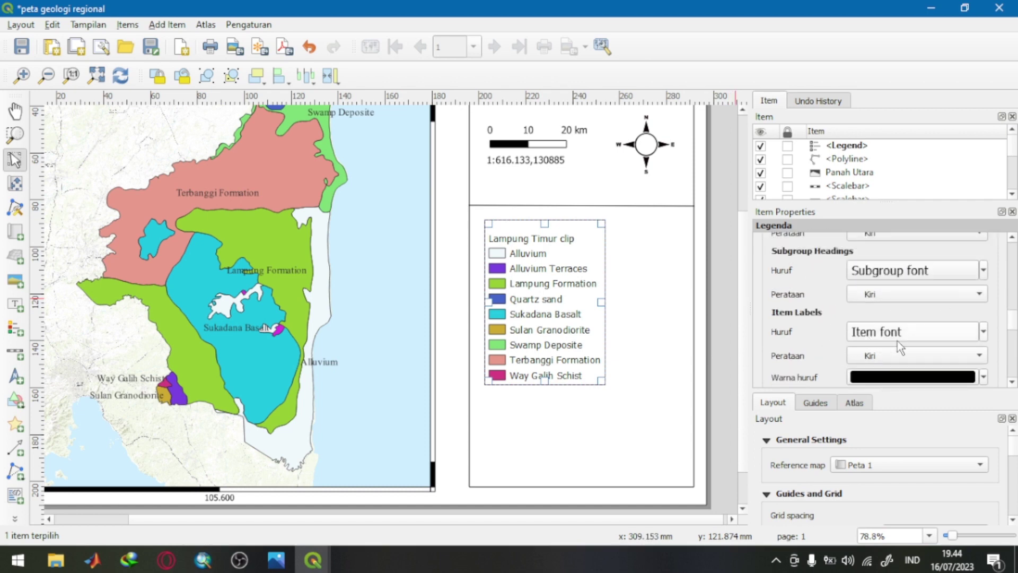
left_click(912, 335)
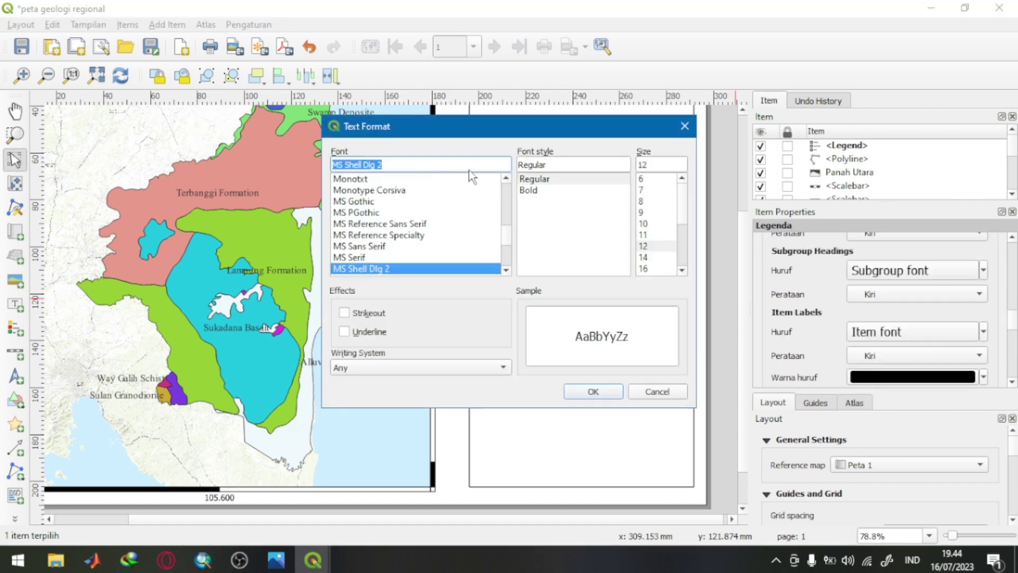
key("t")
scroll(439, 176, "down", 1)
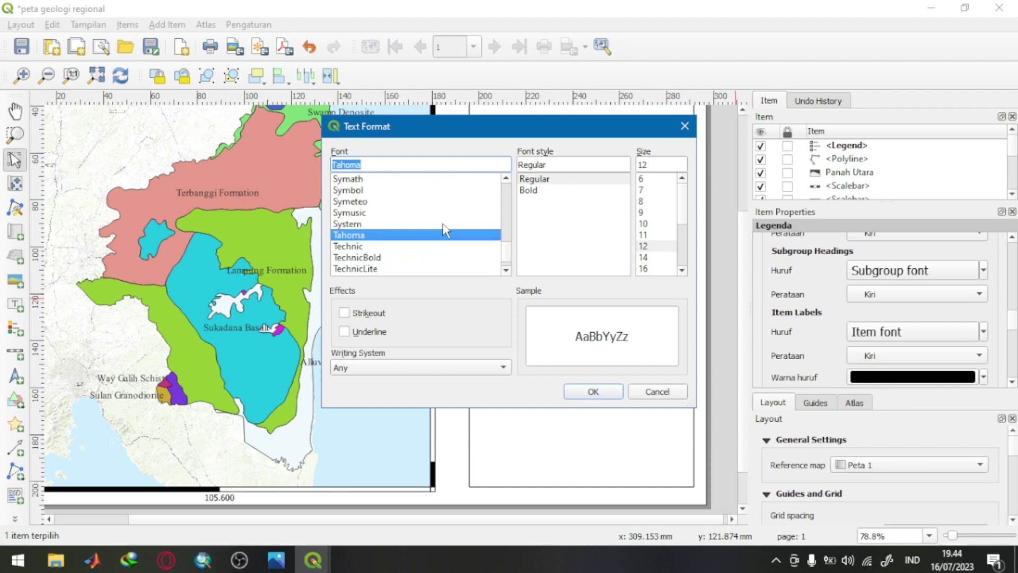
scroll(409, 261, "down", 1)
left_click(409, 258)
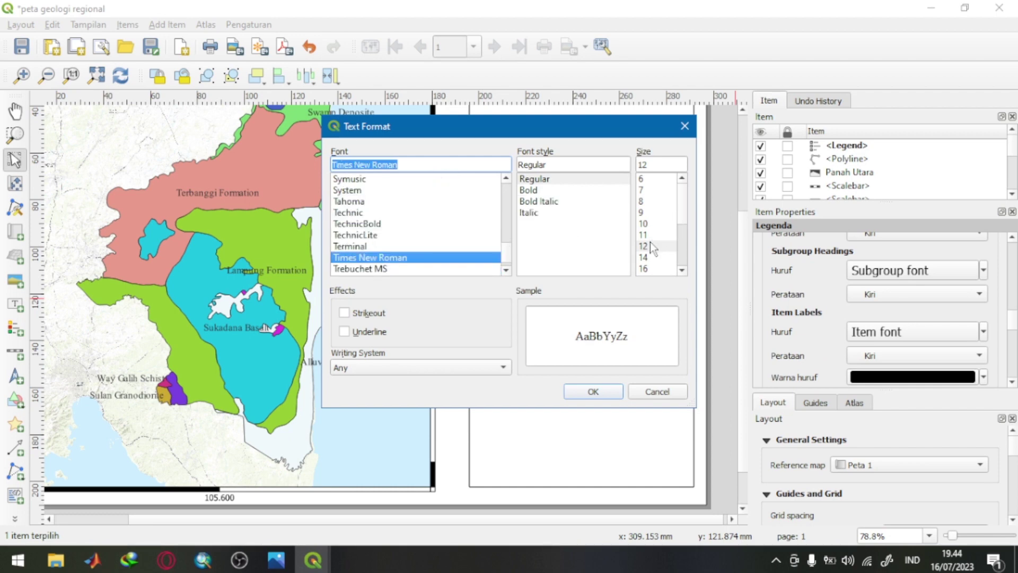
left_click(599, 391)
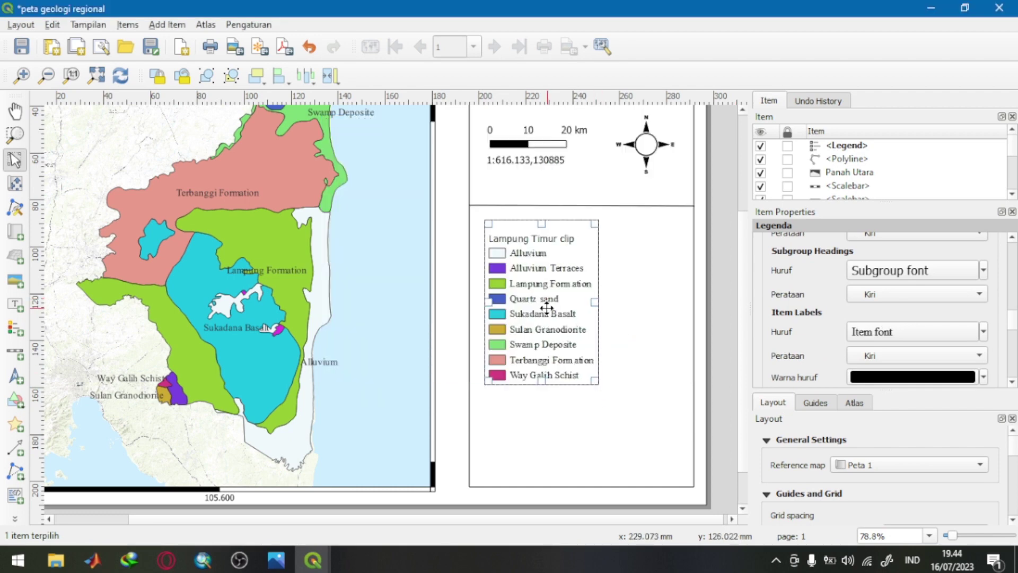
Step: Replace the label of the Lampung Timur clip heading in the legend with "LEGEND"
left_click(326, 562)
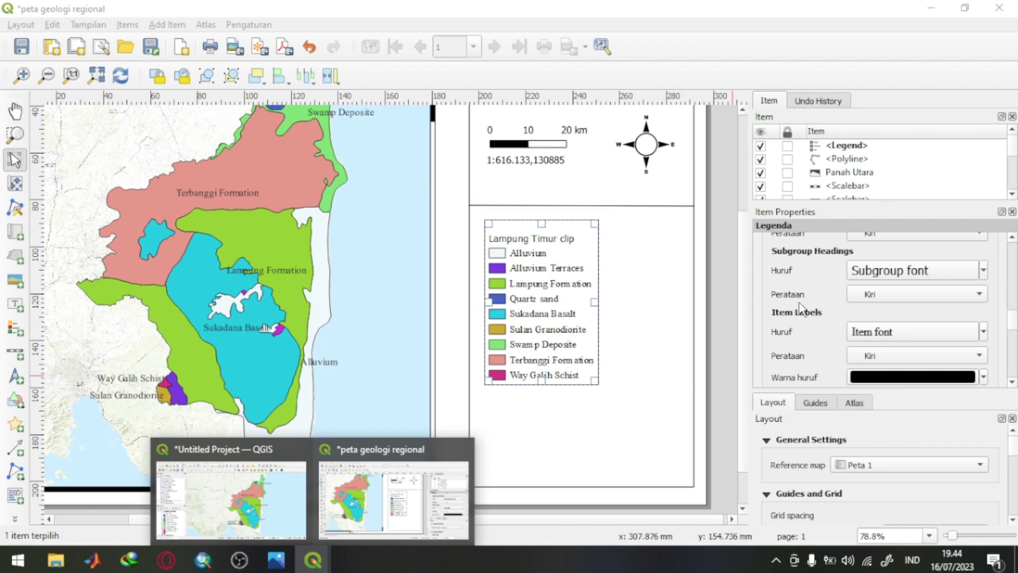
scroll(774, 245, "up", 5)
scroll(774, 245, "up", 5)
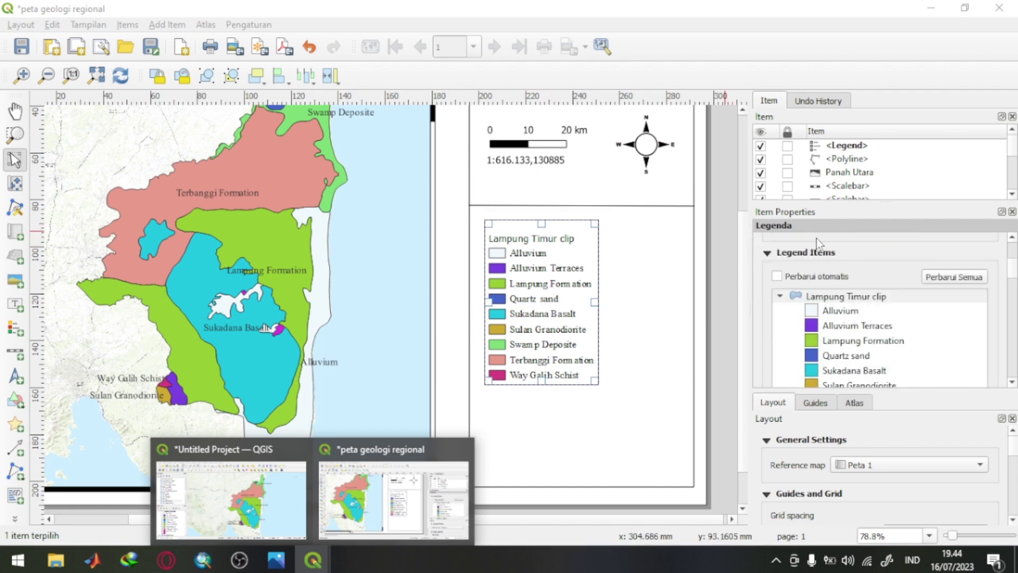
double_click(845, 311)
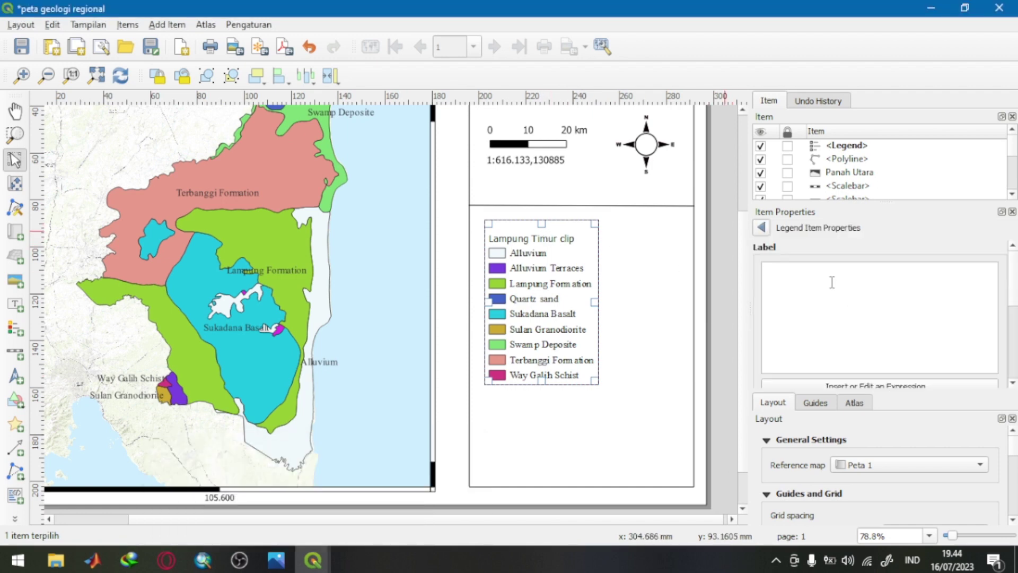
type("LEGEND")
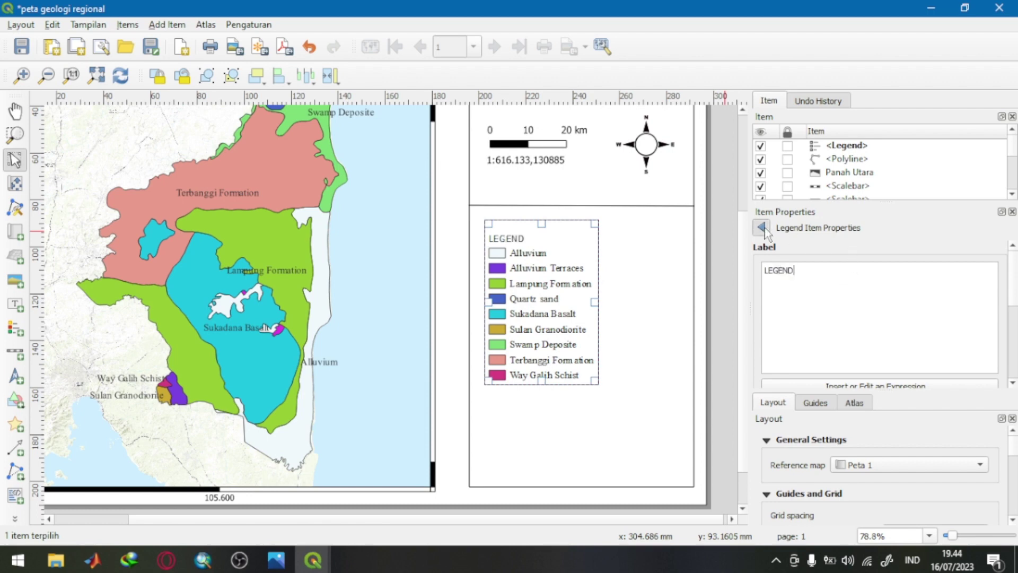
left_click(765, 228)
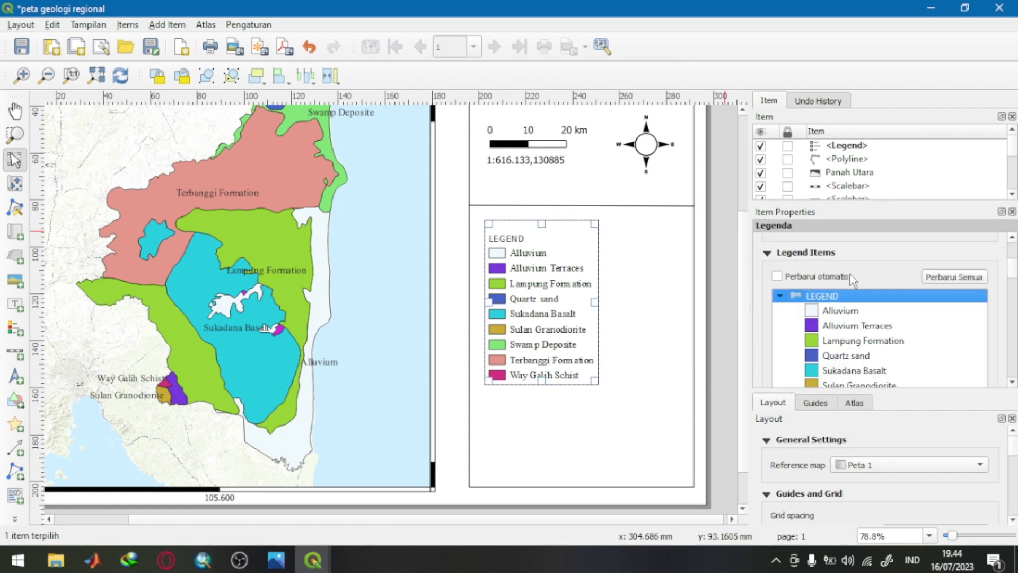
Step: Set the legend title font to Times New Roman
scroll(852, 279, "down", 5)
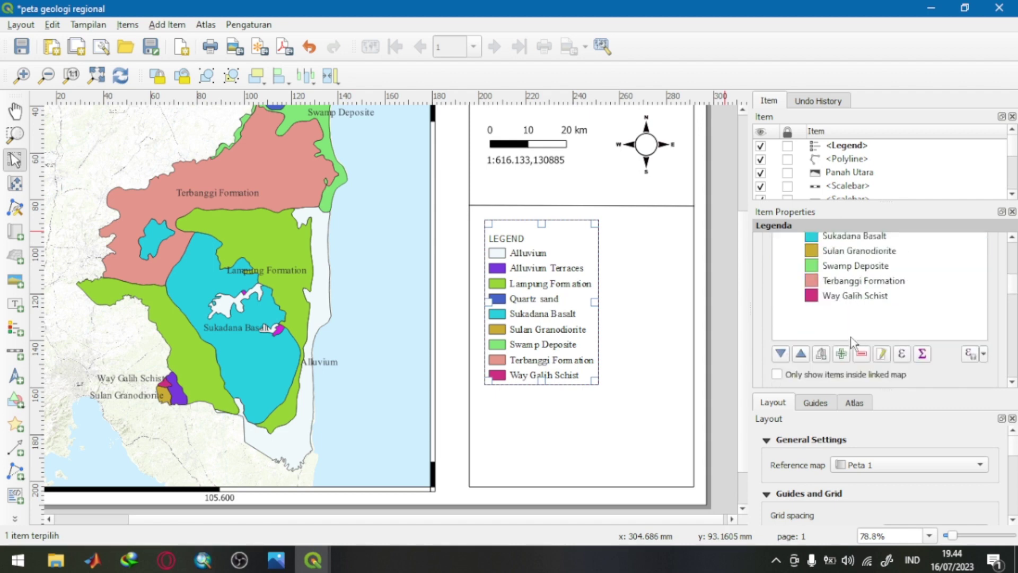
scroll(851, 341, "down", 6)
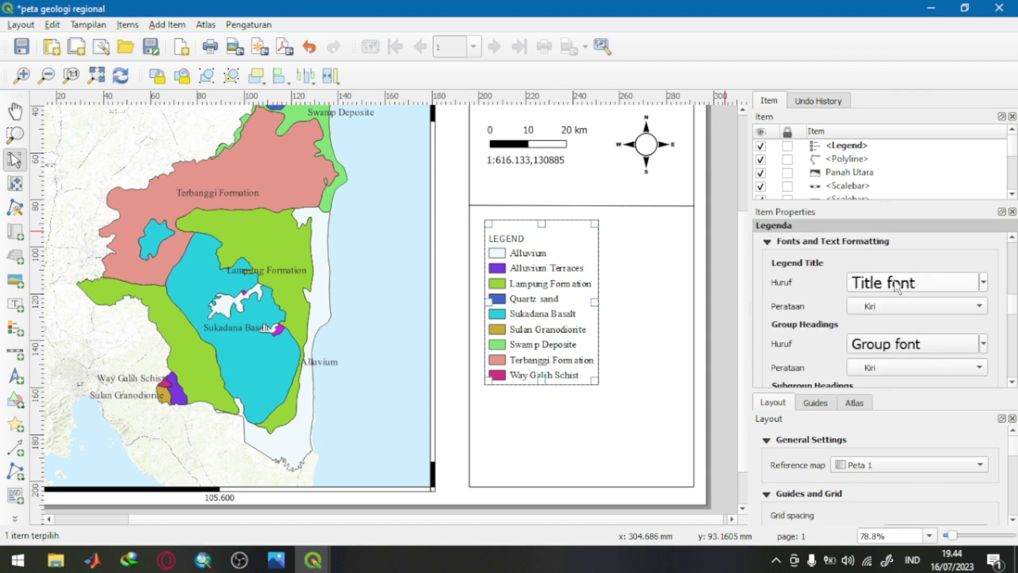
left_click(896, 285)
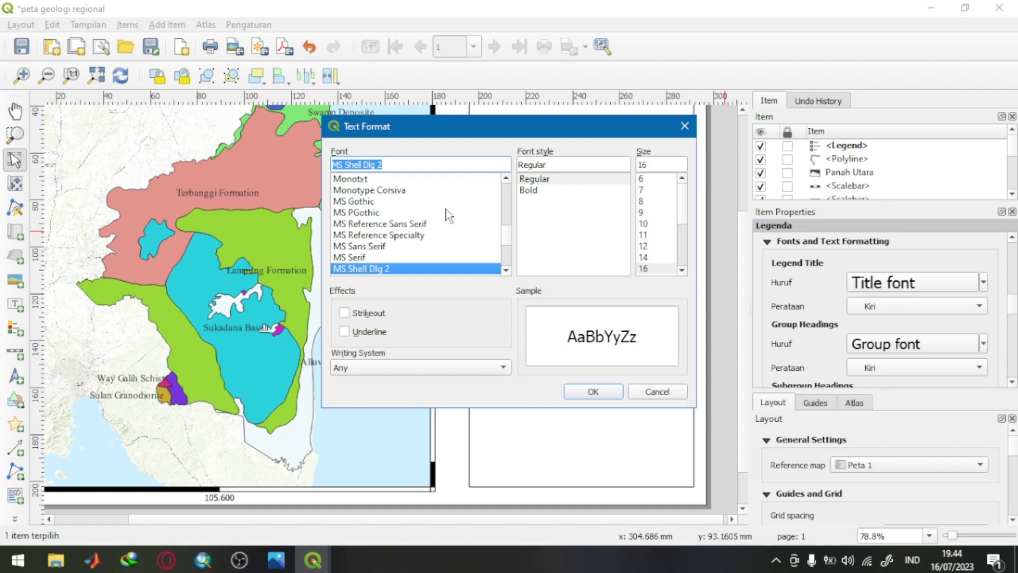
scroll(440, 214, "down", 12)
left_click(438, 204)
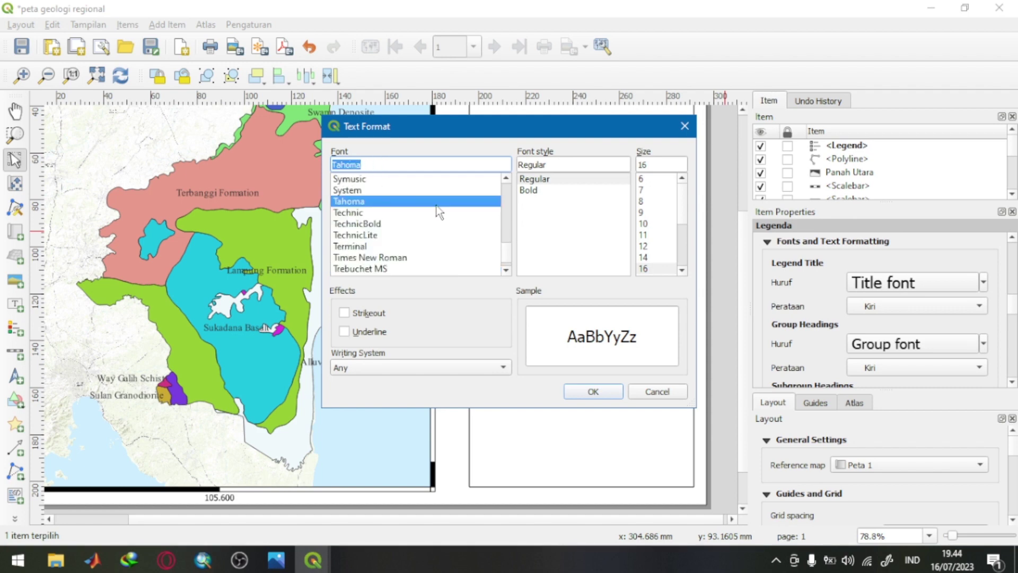
left_click(418, 257)
left_click(593, 392)
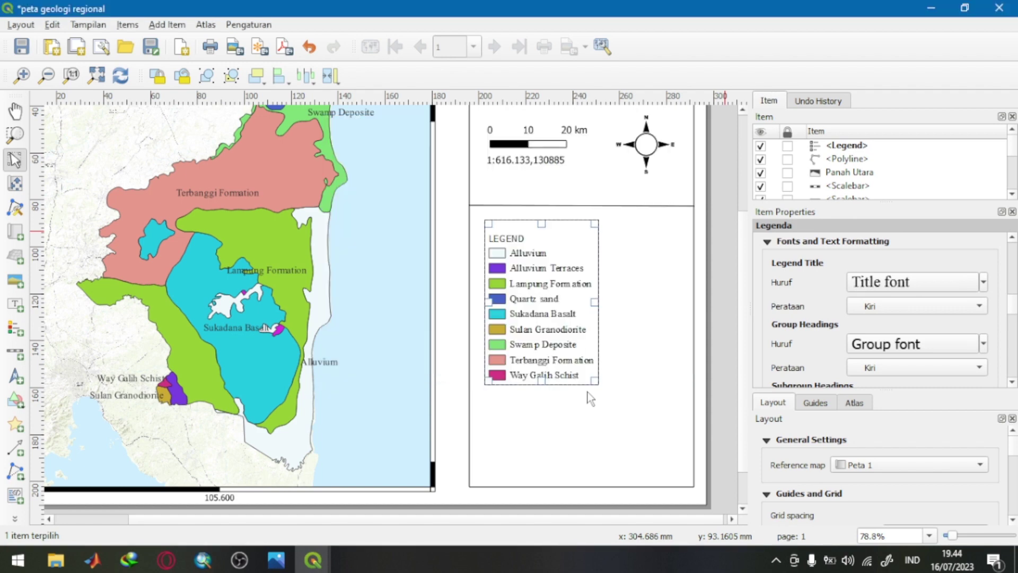
Step: Set the font of the legend's subgroup headings to Times New Roman
scroll(816, 344, "down", 1)
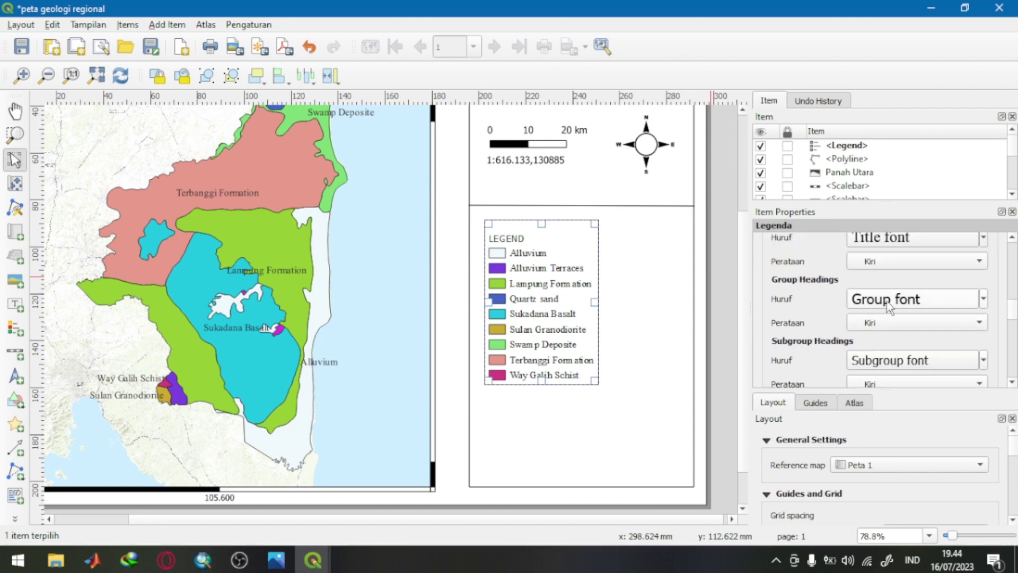
left_click(886, 360)
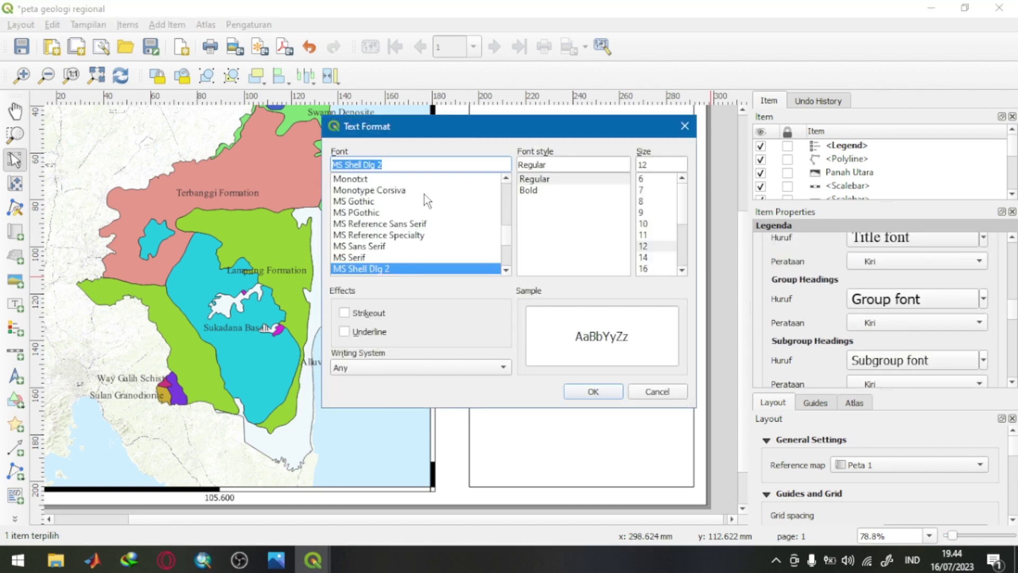
type("t")
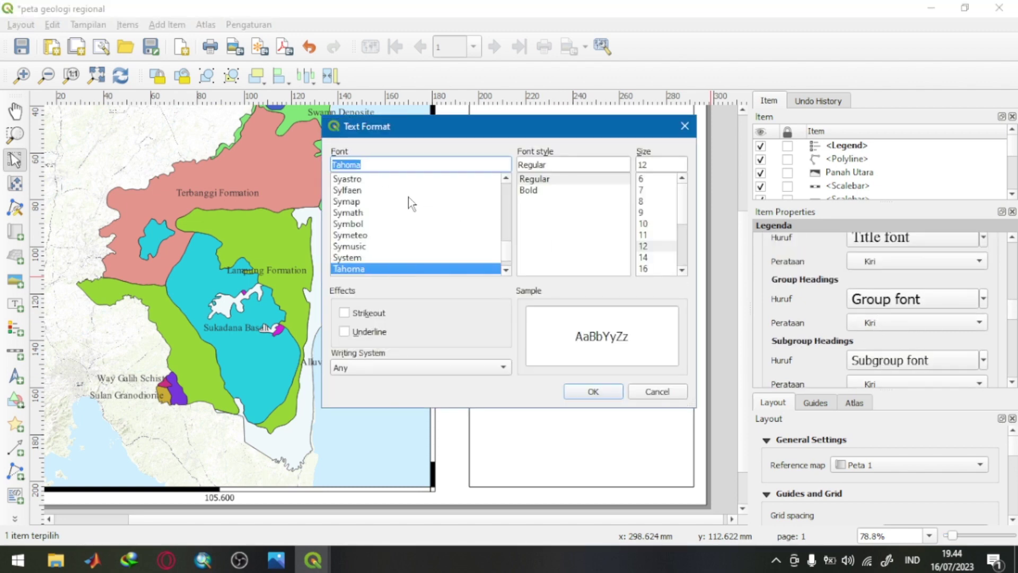
scroll(413, 212, "down", 2)
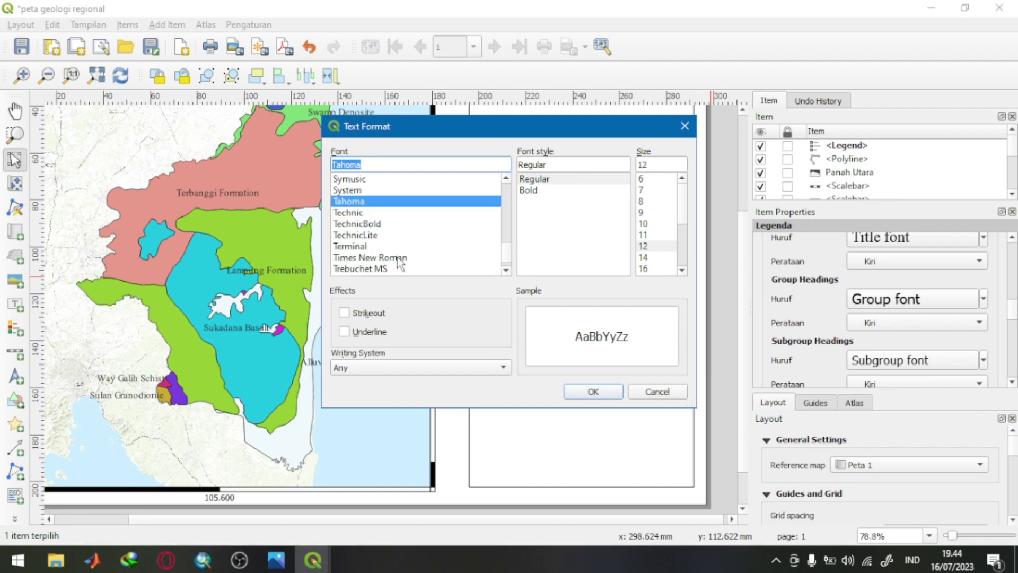
left_click(401, 257)
left_click(591, 393)
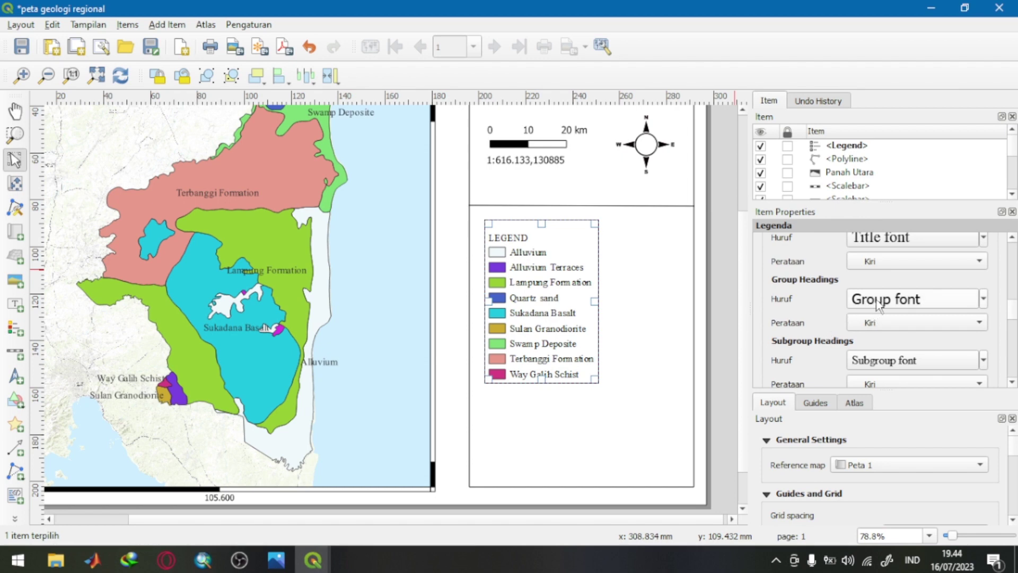
Step: Make the legend's subgroup heading font bold and move the legend slightly closer to the upper-left corner of its frame
left_click(884, 362)
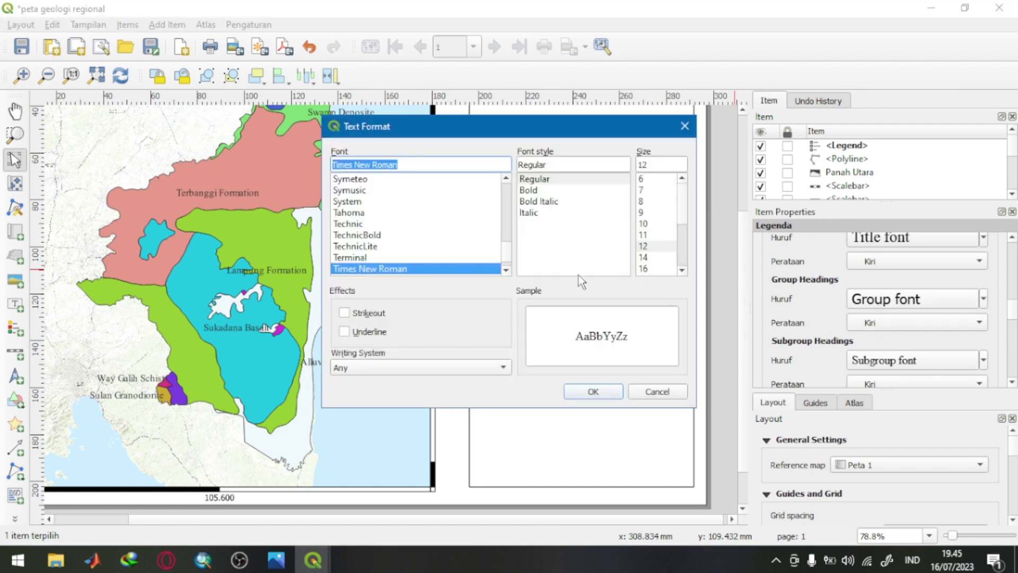
left_click(532, 192)
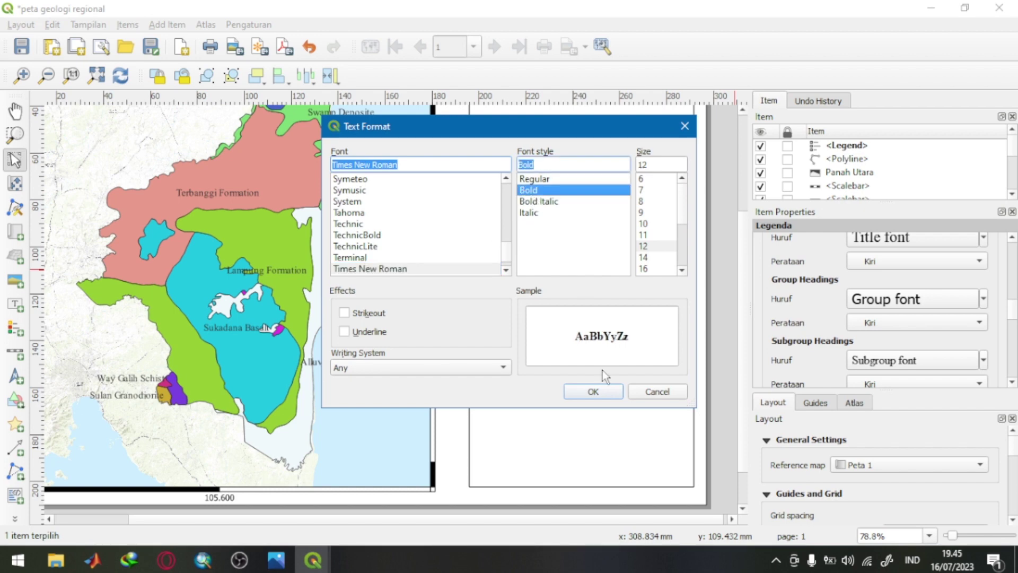
left_click(592, 393)
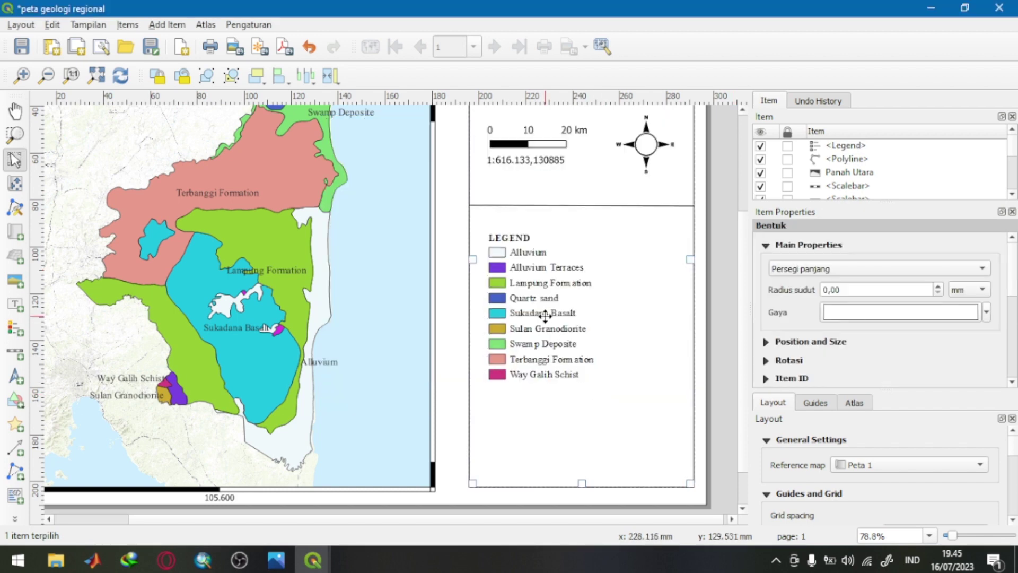
left_click_drag(554, 325, 550, 319)
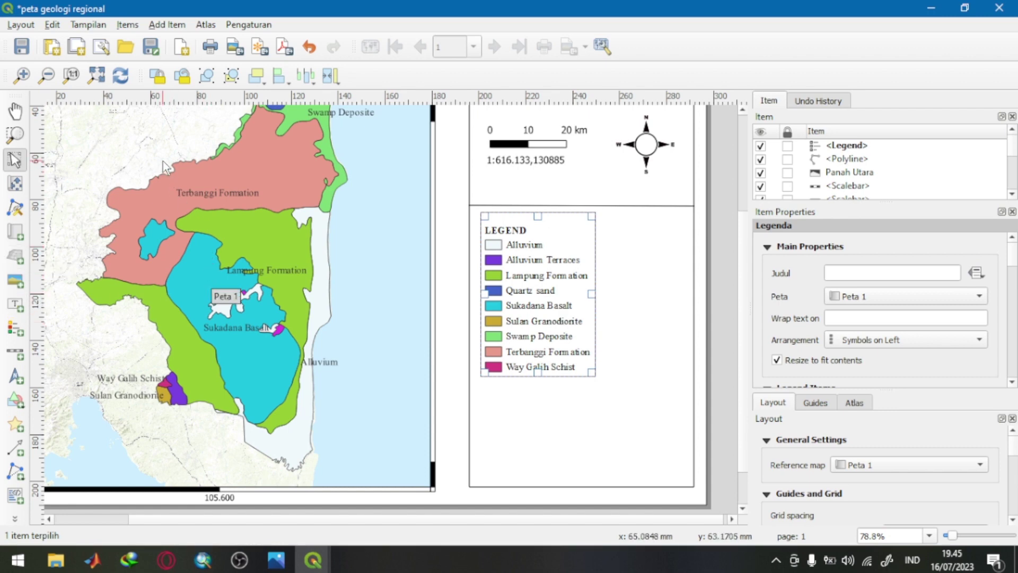
Step: Turn on Lock layers and Lock styles for layers for the main map, Peta 1
left_click(195, 178)
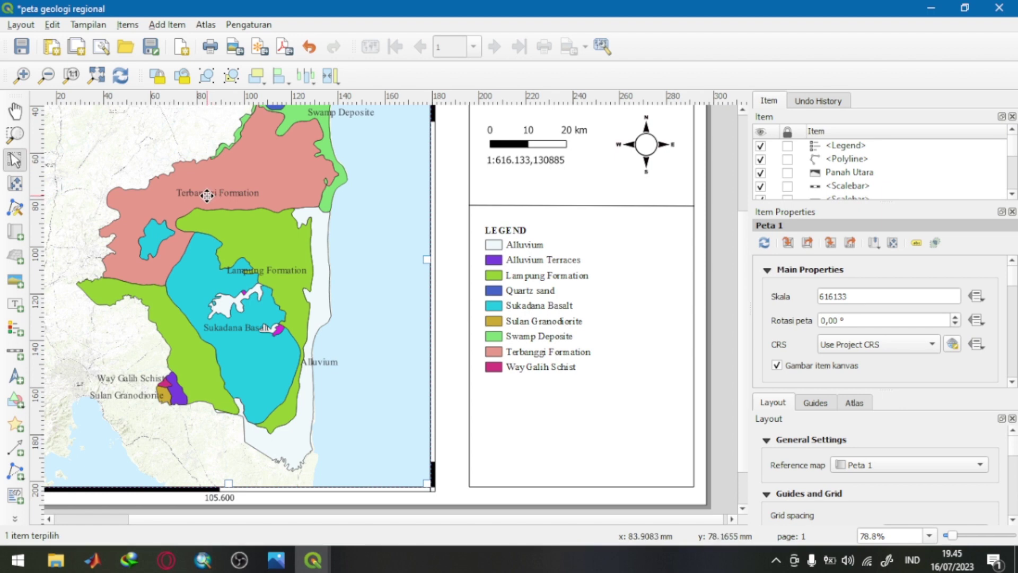
scroll(761, 304, "down", 3)
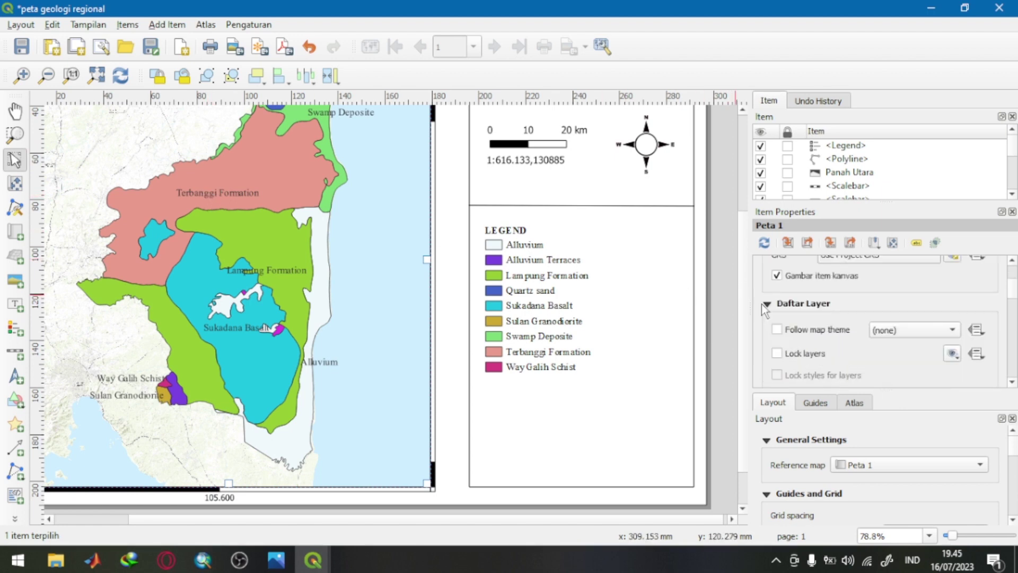
left_click(778, 353)
left_click(781, 375)
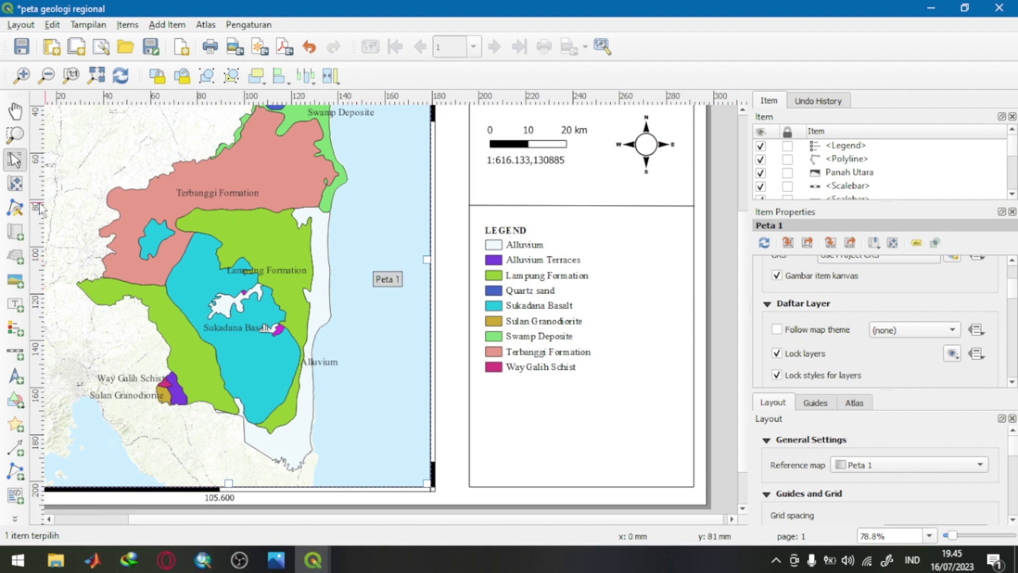
Step: Draw a horizontal polyline just below the legend, spanning the full width of the information frame at about y = 158 mm
left_click(13, 472)
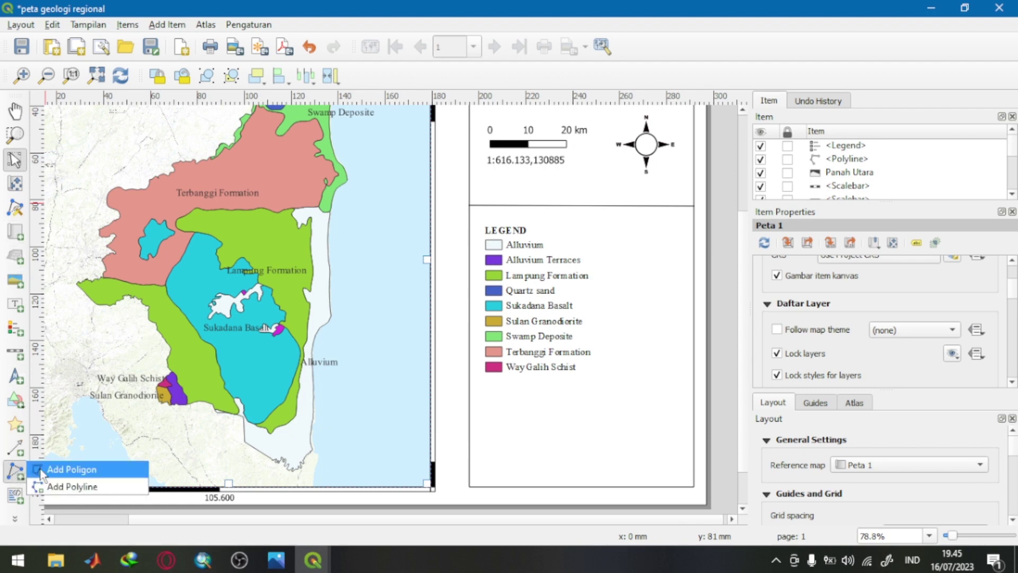
left_click(59, 485)
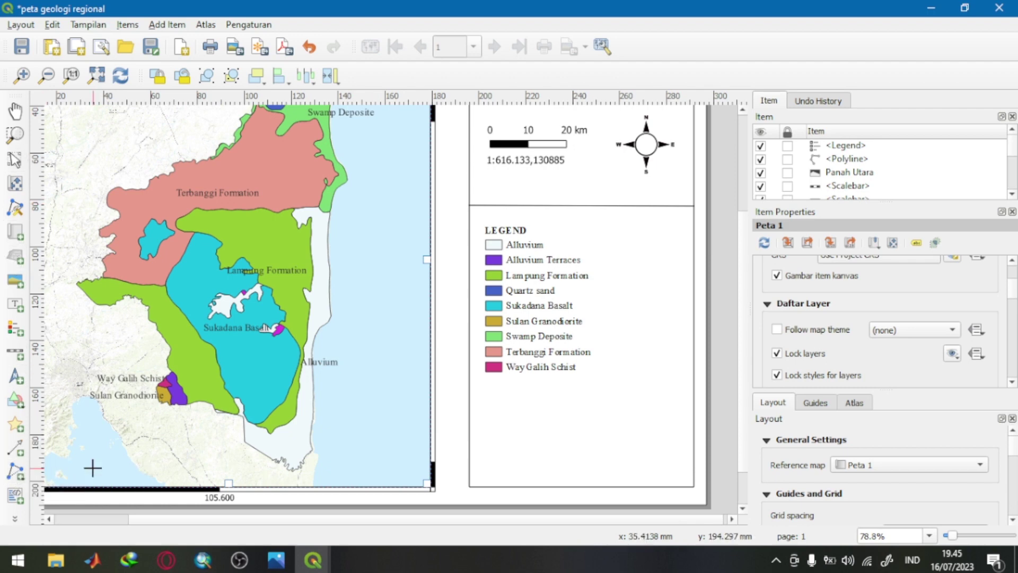
left_click(470, 380)
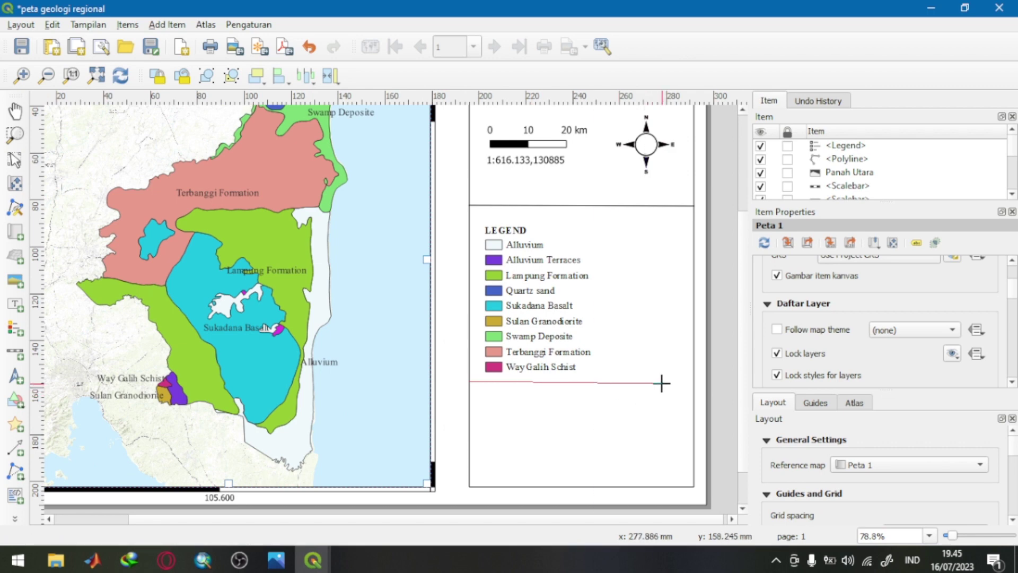
left_click(695, 381)
right_click(695, 381)
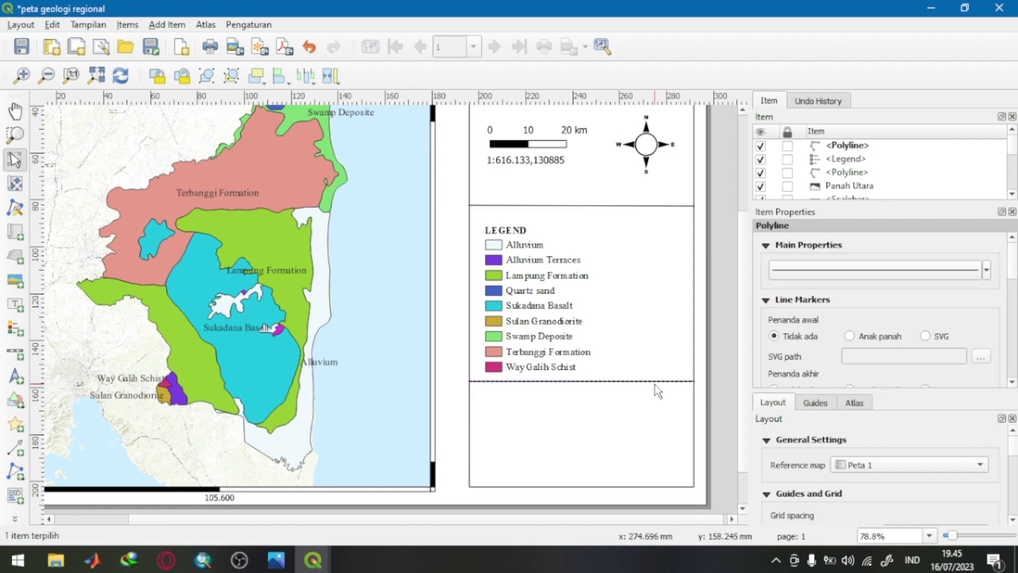
Step: Add a second map in the empty box below the legend and hide the Lampung Timur clip layer in the main project
left_click(17, 235)
left_click_drag(476, 404, 683, 471)
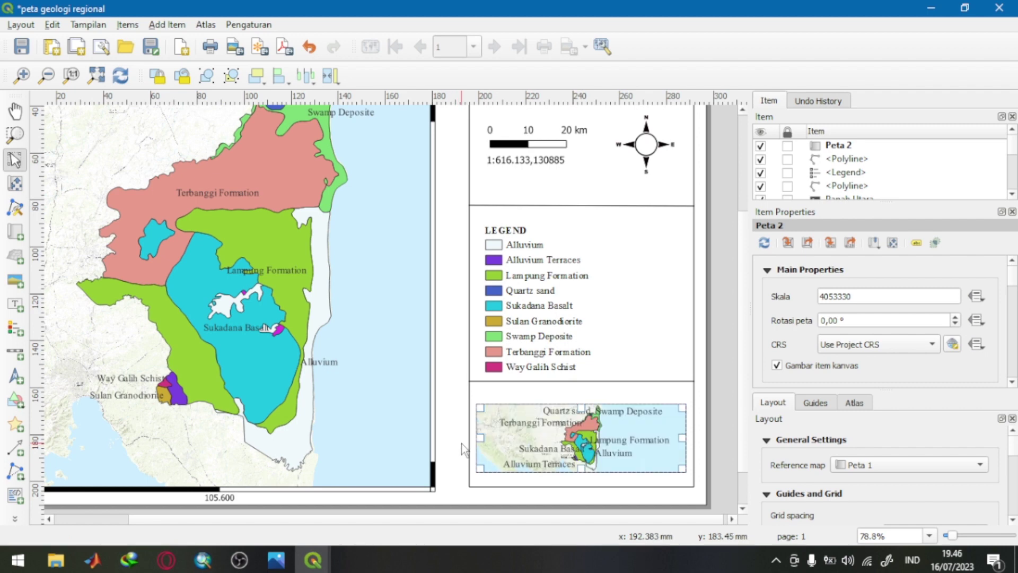
left_click(313, 559)
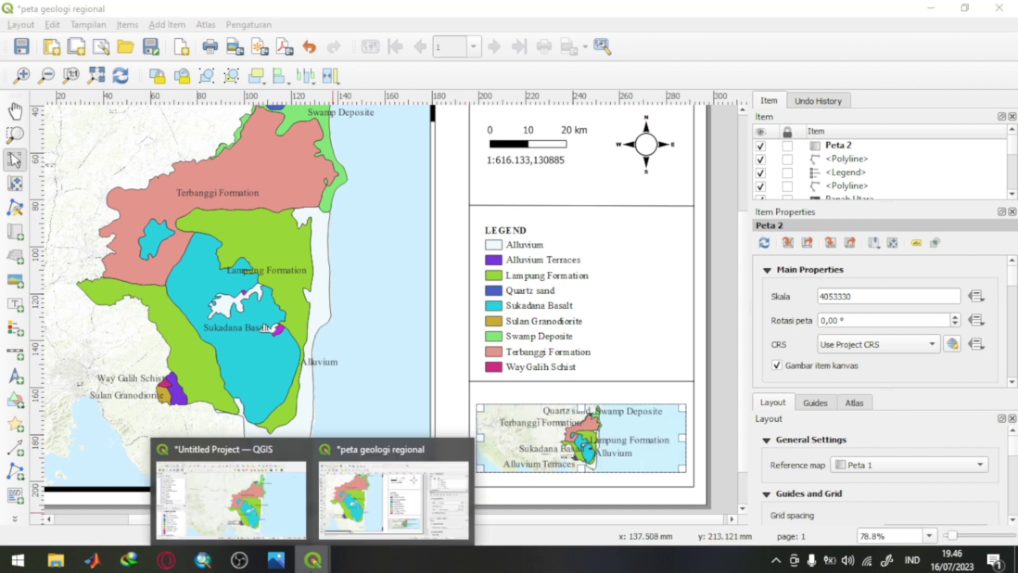
left_click(272, 502)
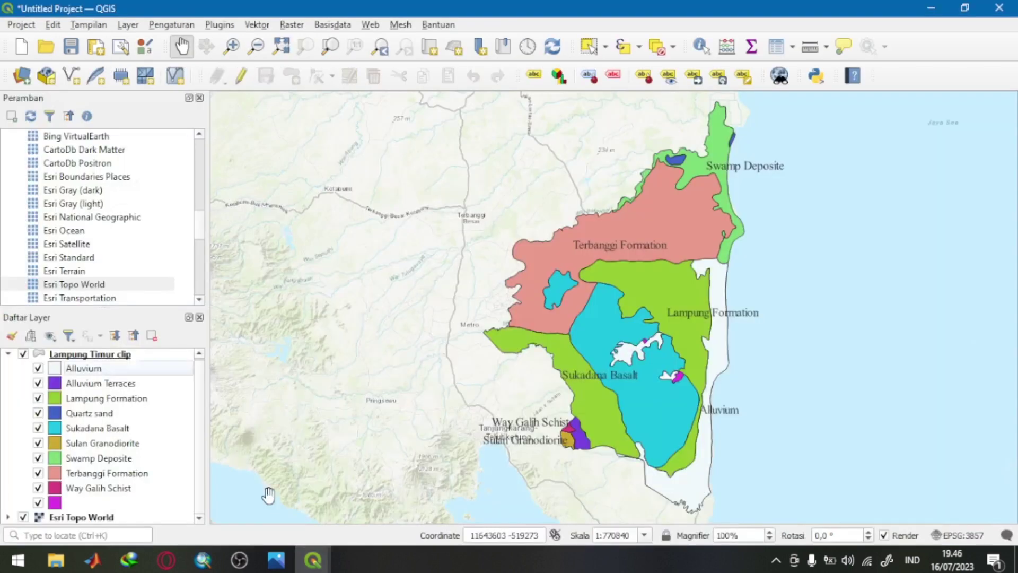
left_click(23, 354)
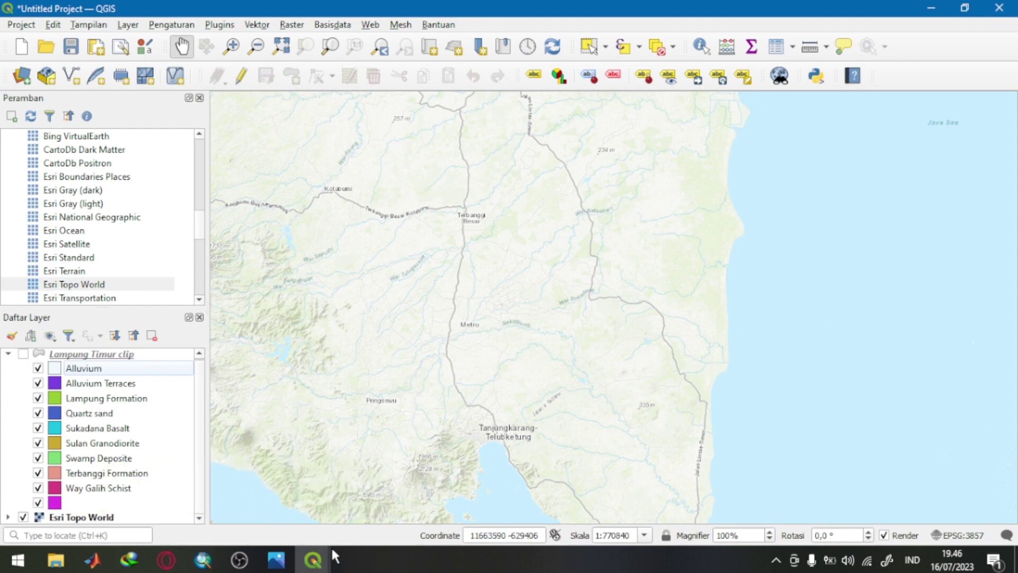
left_click(312, 559)
left_click(416, 524)
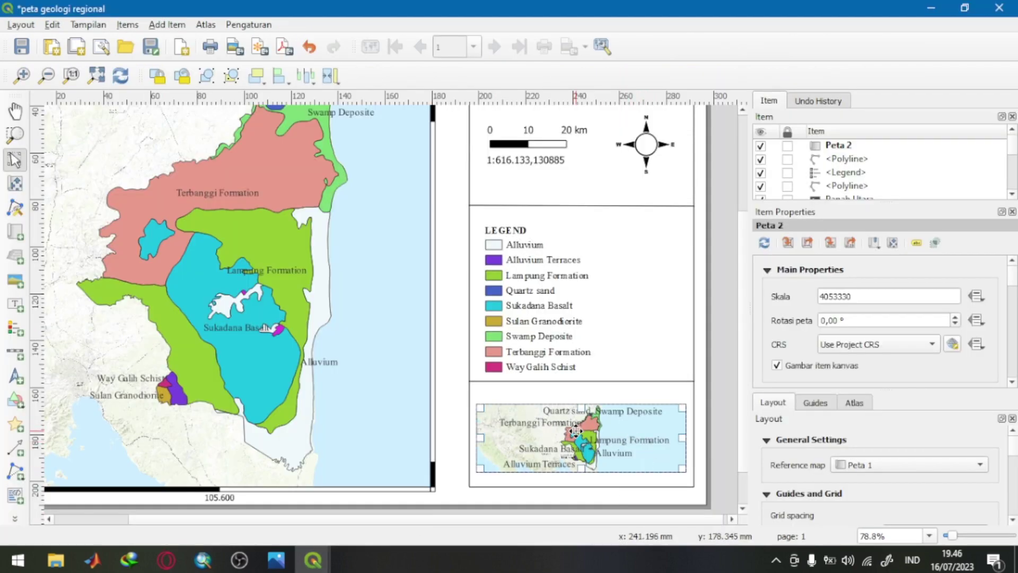
Step: Shift the content of the small map, Peta 2, upward and slightly to the right within its frame
left_click(14, 183)
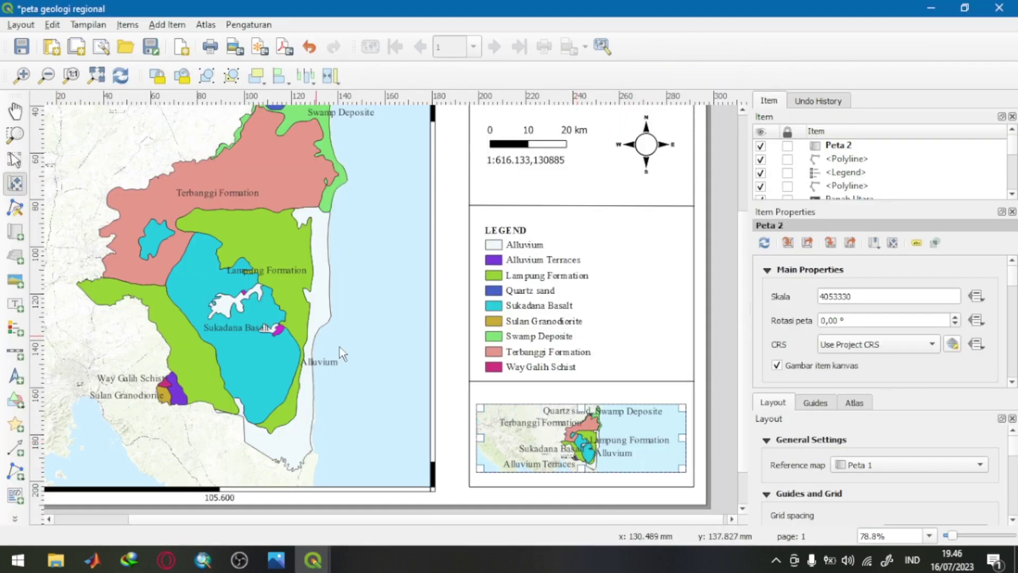
left_click(588, 448)
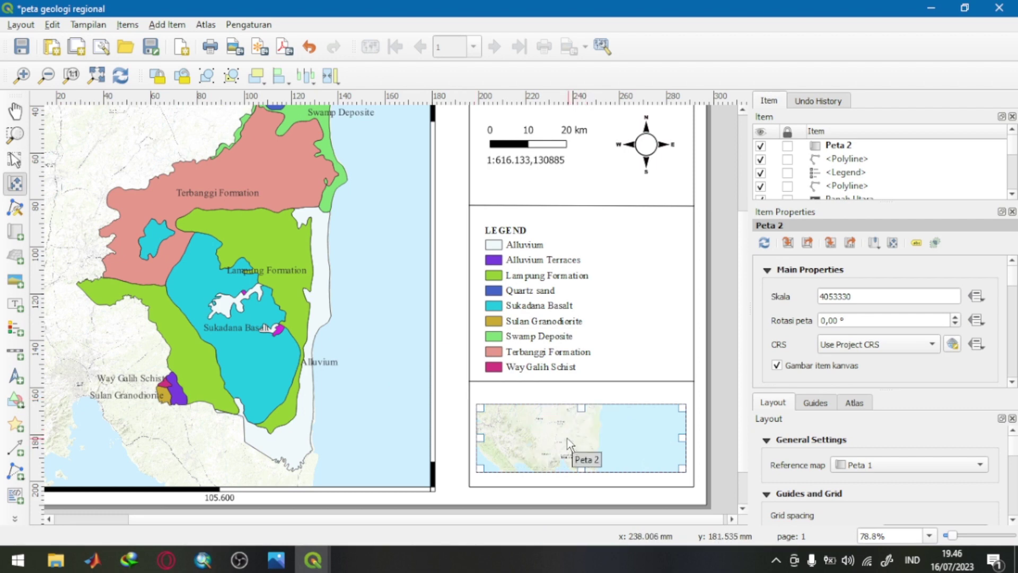
left_click(14, 188)
left_click_drag(539, 447, 552, 424)
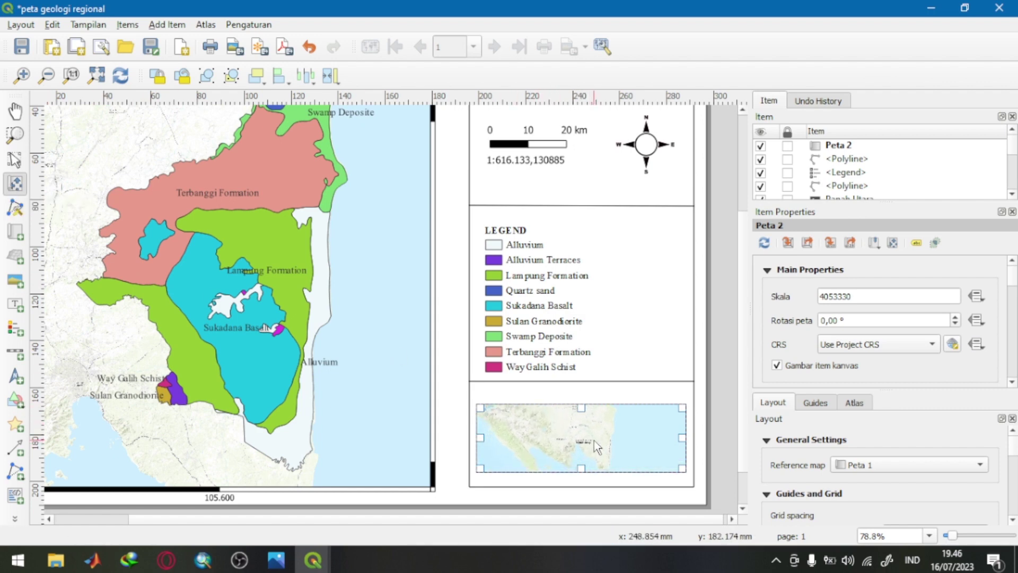
Step: Add a horizontally centred label reading "Peta Indeks" between the dividing line and the small map
left_click(15, 304)
left_click_drag(524, 390, 643, 397)
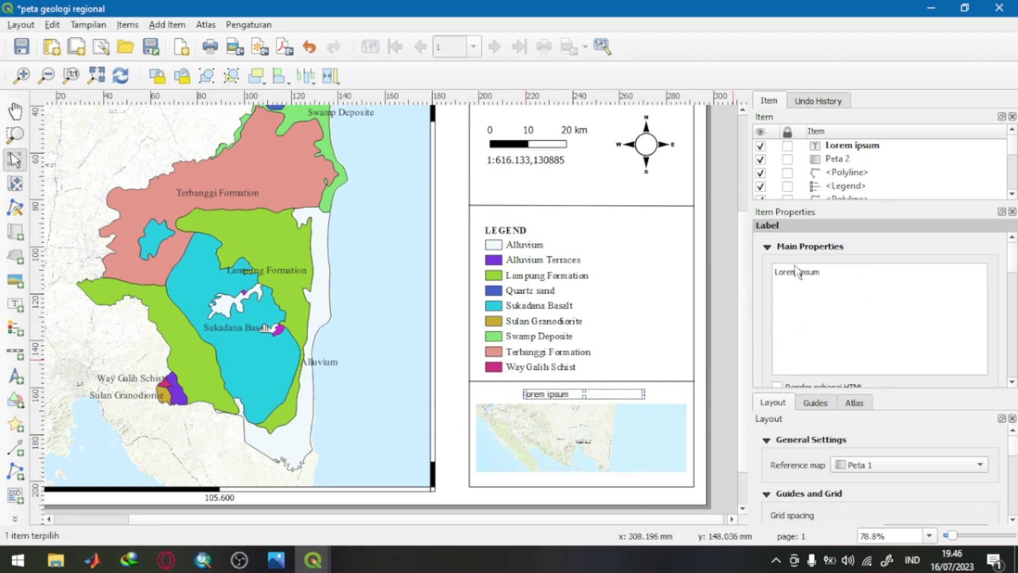
left_click_drag(825, 270, 772, 271)
type("Peta I")
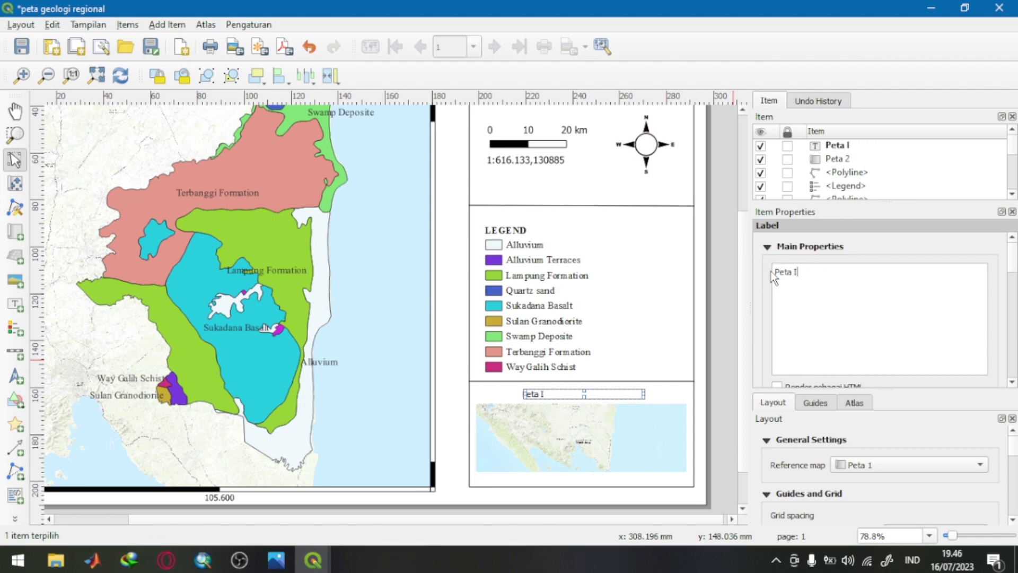
type("ndeks")
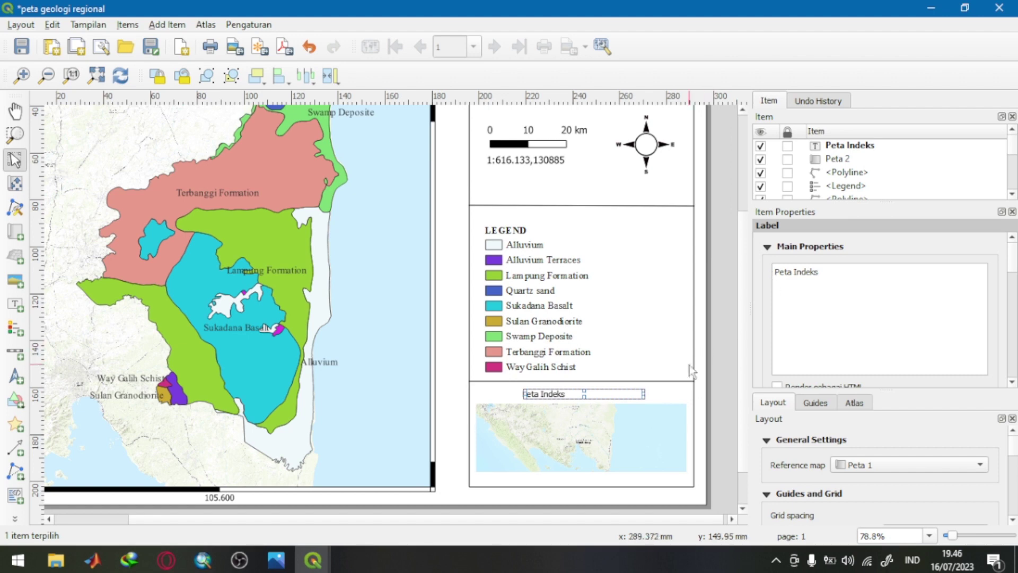
scroll(797, 329, "down", 5)
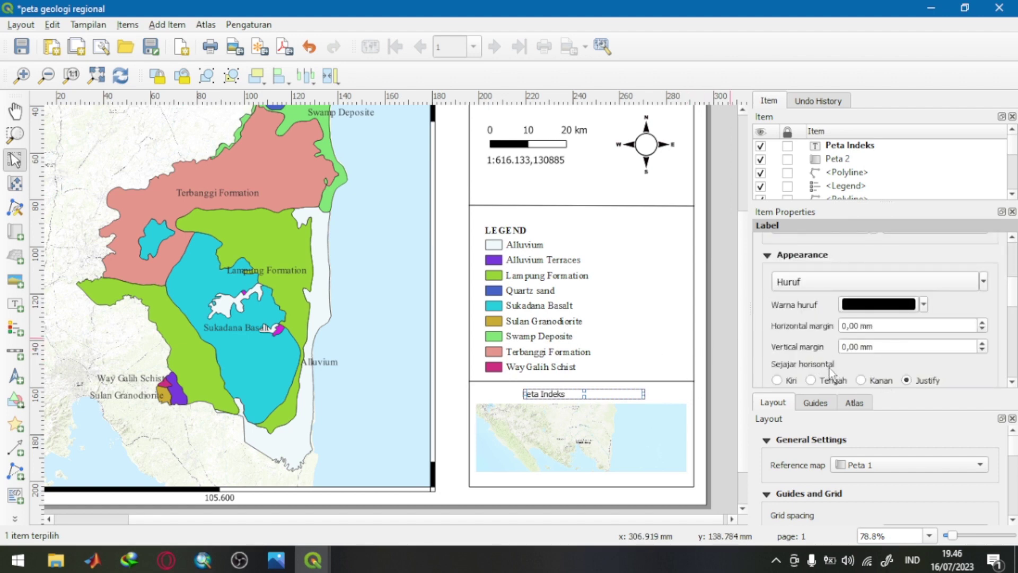
left_click(827, 380)
left_click(736, 382)
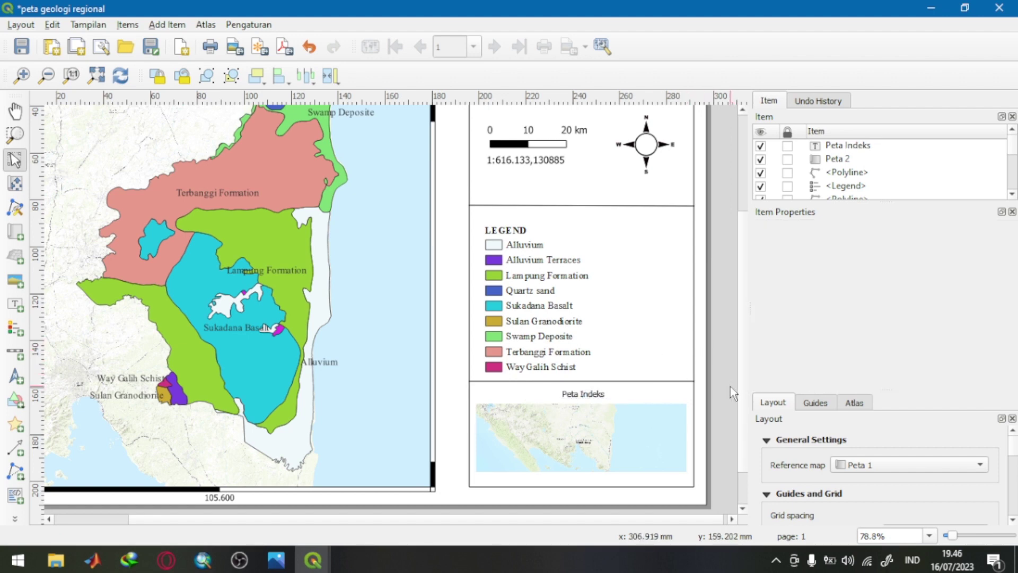
Step: Add a label reading "Sumber: IndonesiaGeospasial" directly below the index map
left_click(16, 307)
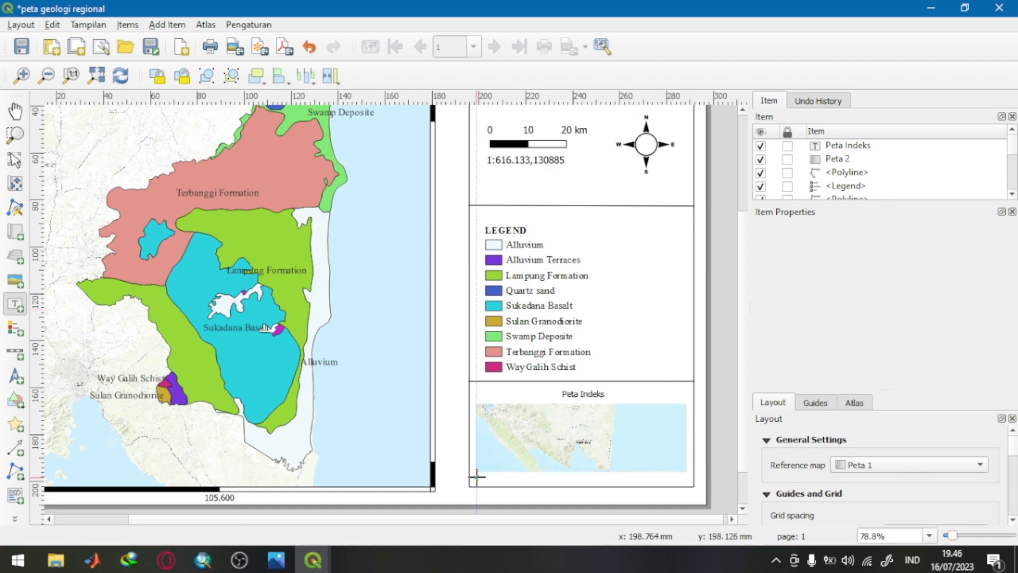
left_click_drag(477, 478, 615, 483)
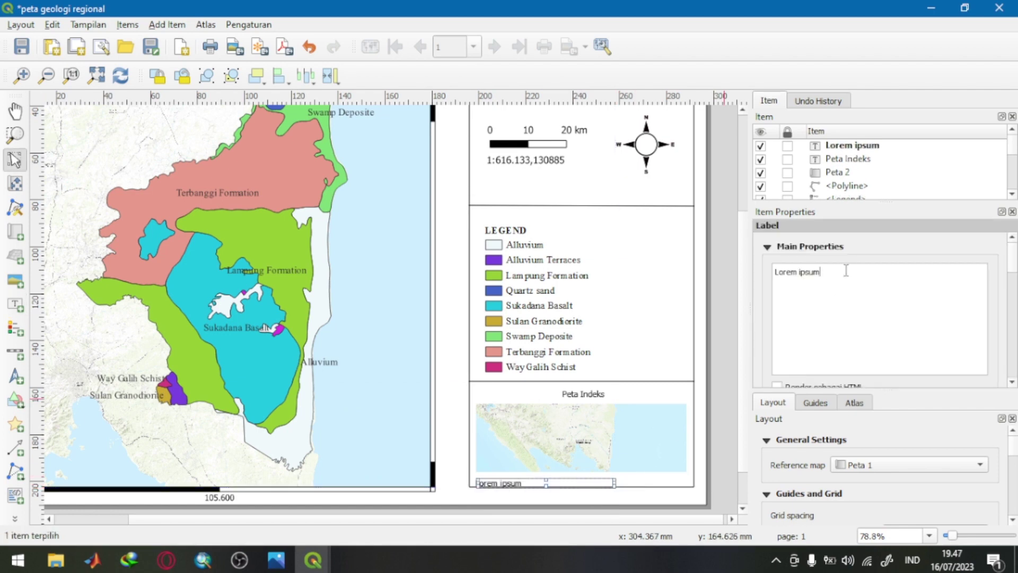
key("ctrl+a")
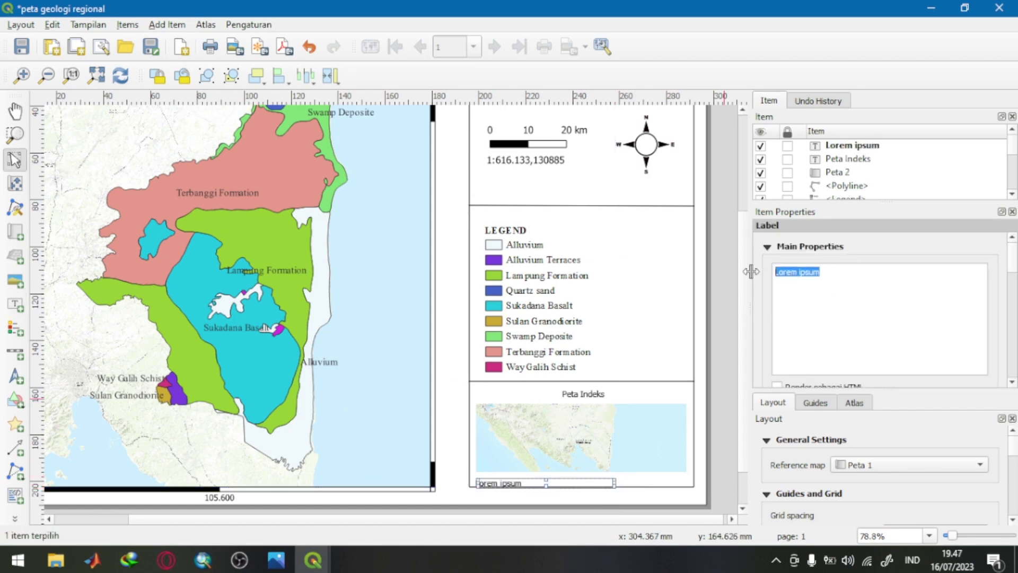
type("Sumber: In")
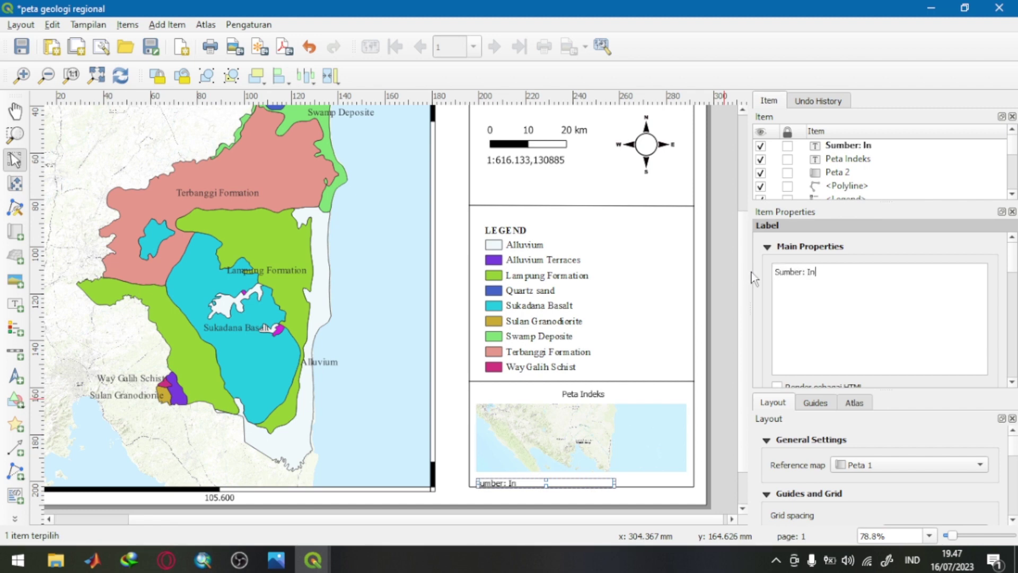
type("donesiaGeo")
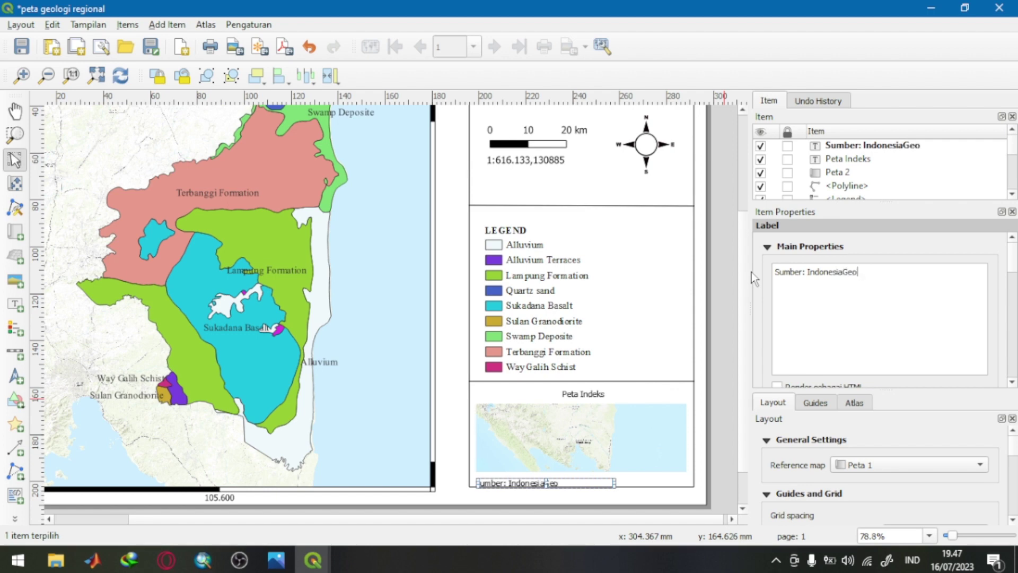
type("spasial")
scroll(829, 329, "down", 3)
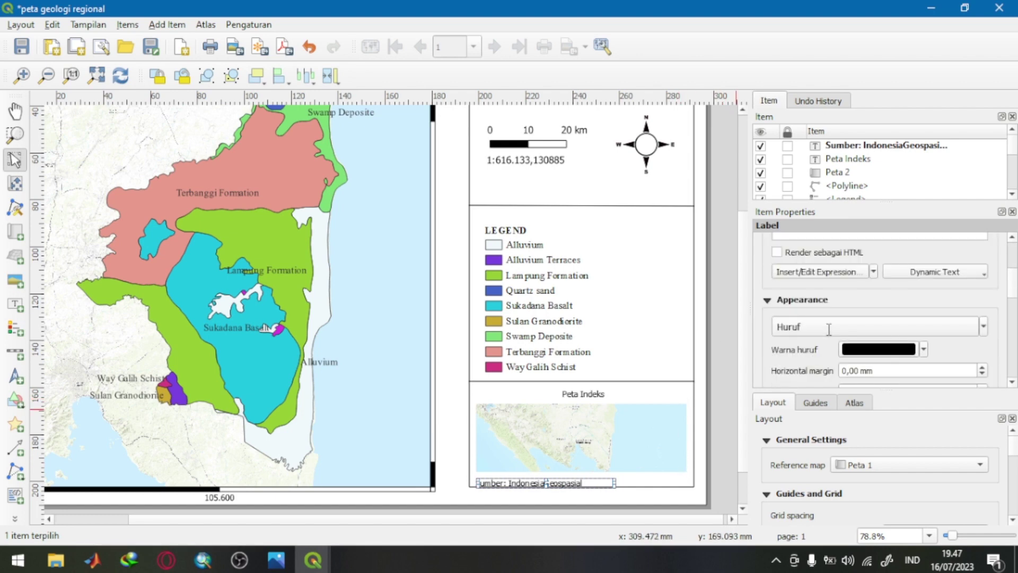
Step: Move the source label slightly up so it sits inside the frame, just beneath the index map
left_click(610, 448)
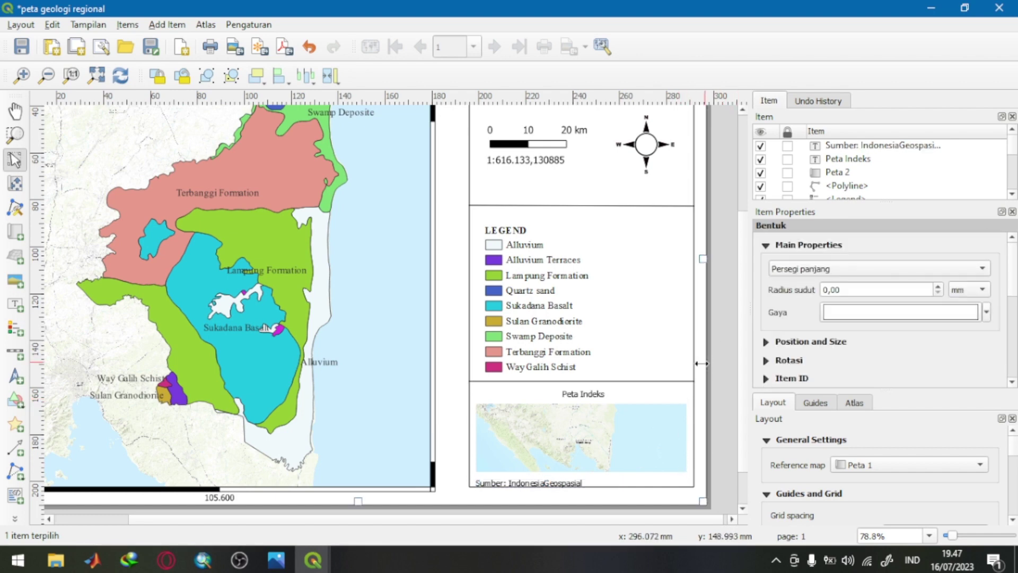
left_click(551, 482)
mouse_move(549, 482)
left_mouse_down()
mouse_move(549, 468)
mouse_move(549, 476)
left_mouse_up()
left_click(731, 406)
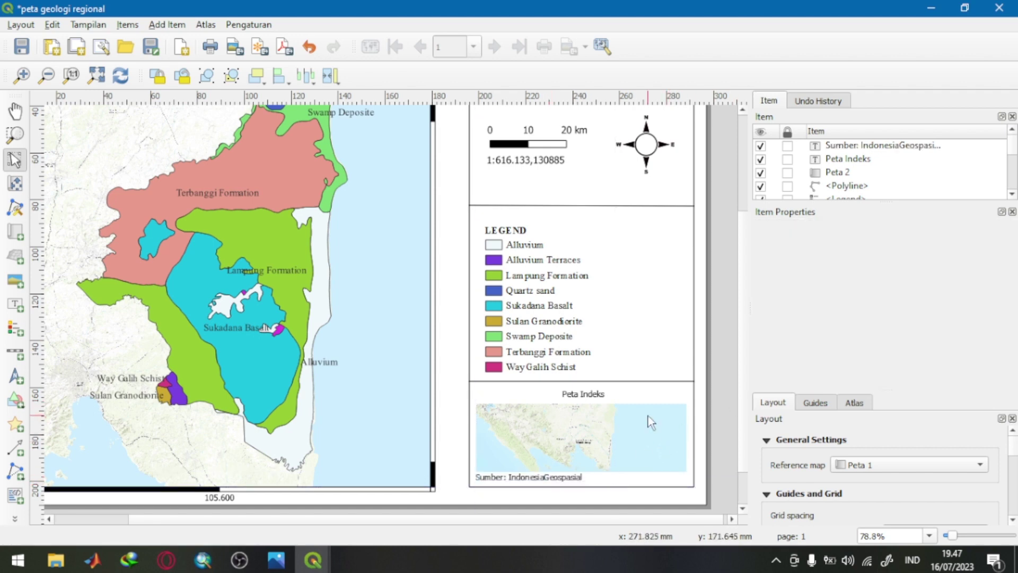
Step: Widen the main map, Peta 1, by extending its right edge close to the information frame
scroll(432, 334, "down", 2)
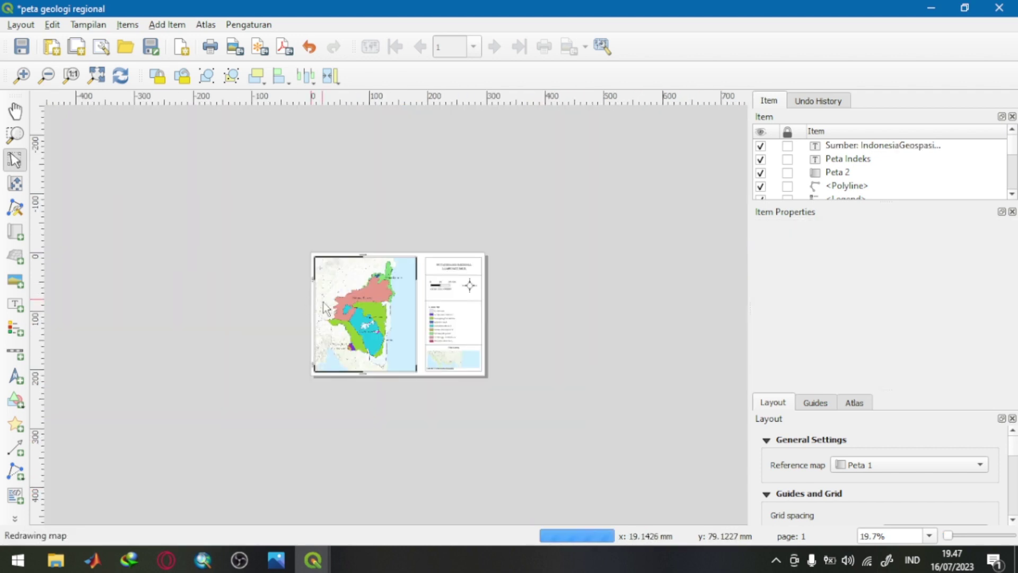
scroll(365, 323, "up", 1)
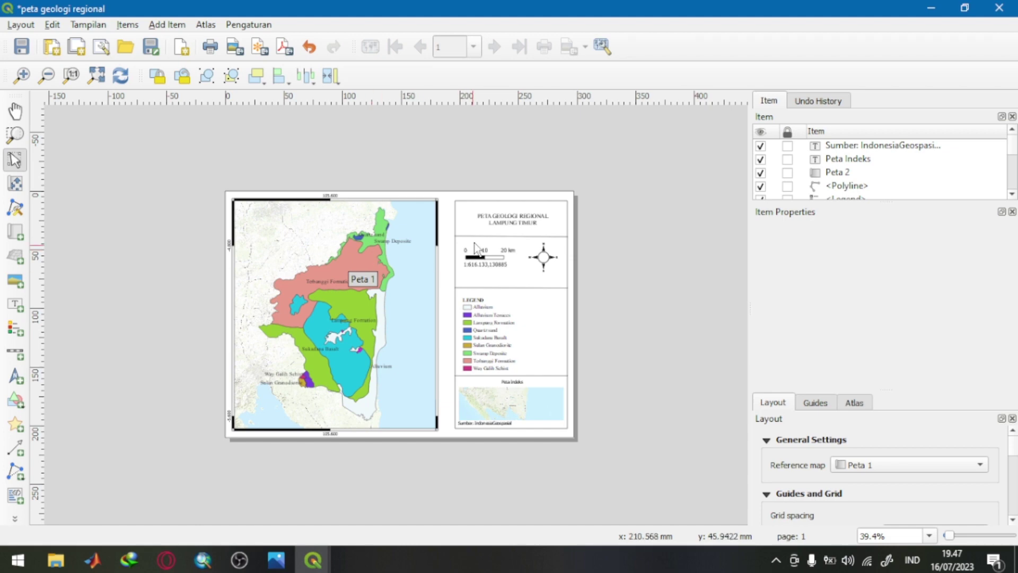
left_click(434, 297)
left_click_drag(434, 314, 451, 327)
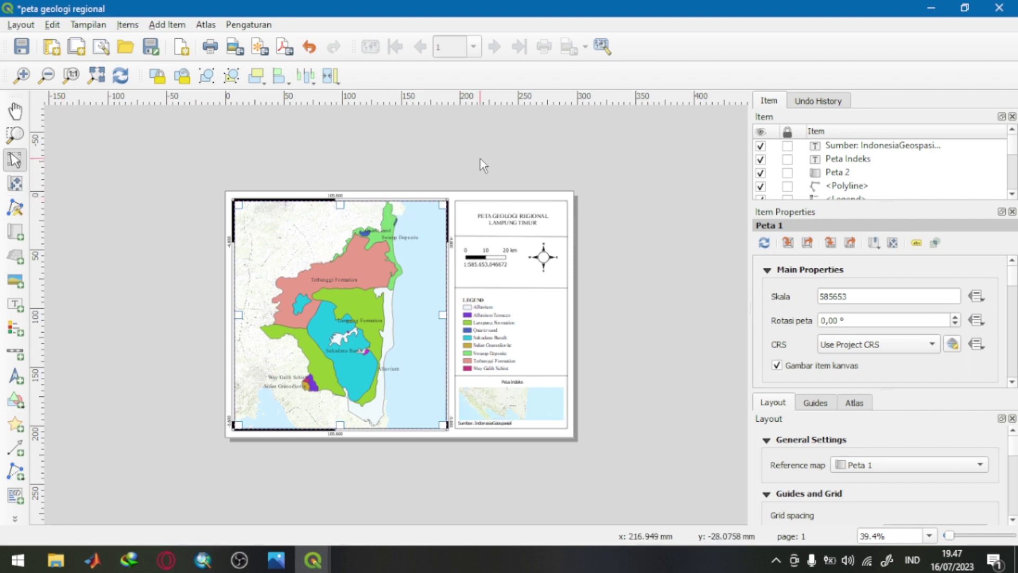
Step: Save the project in the Geologi folder as "peta geologi lampung timur1" and return to the peta geologi regional layout
left_click(22, 45)
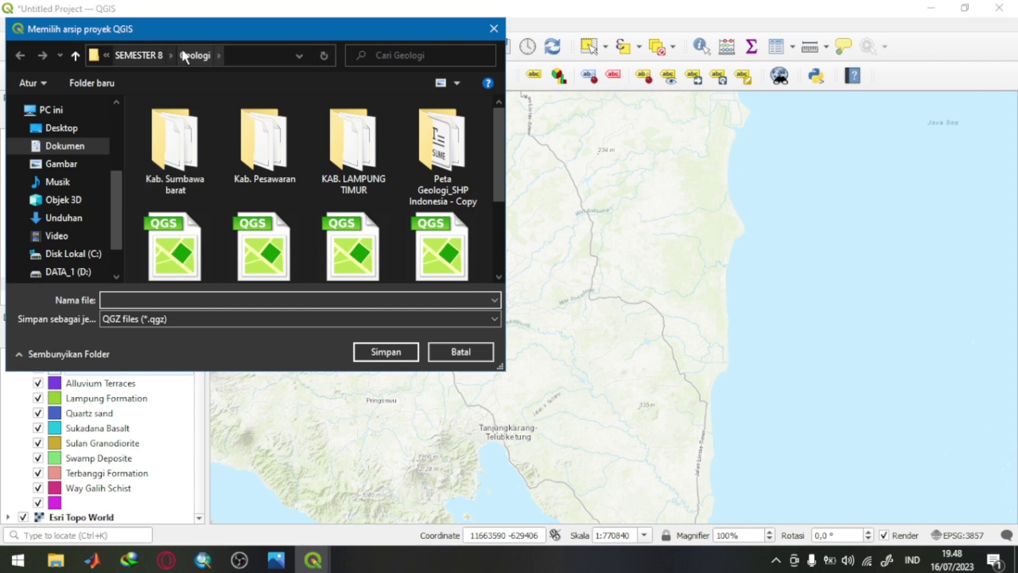
scroll(265, 159, "down", 2)
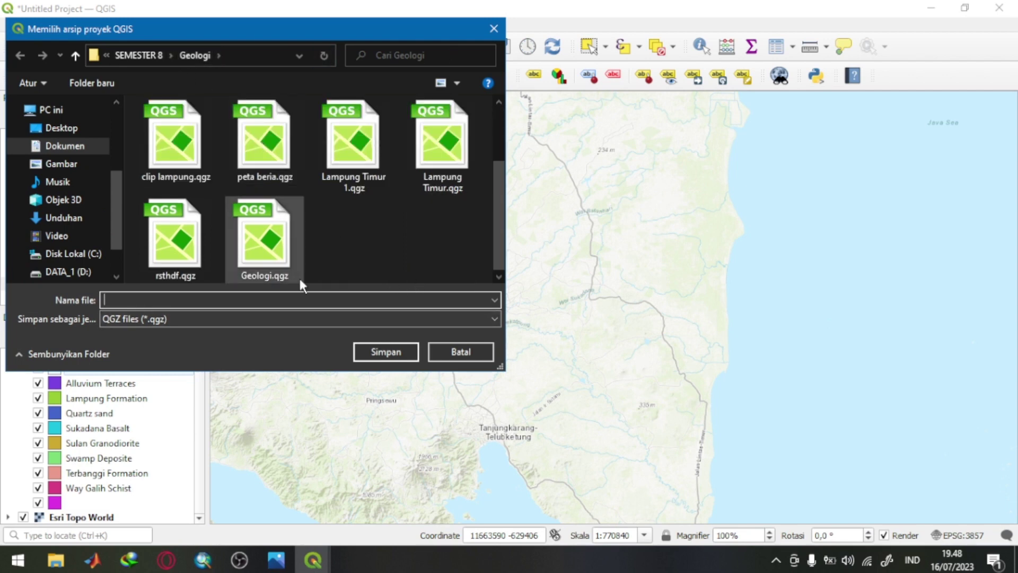
type("peta ge")
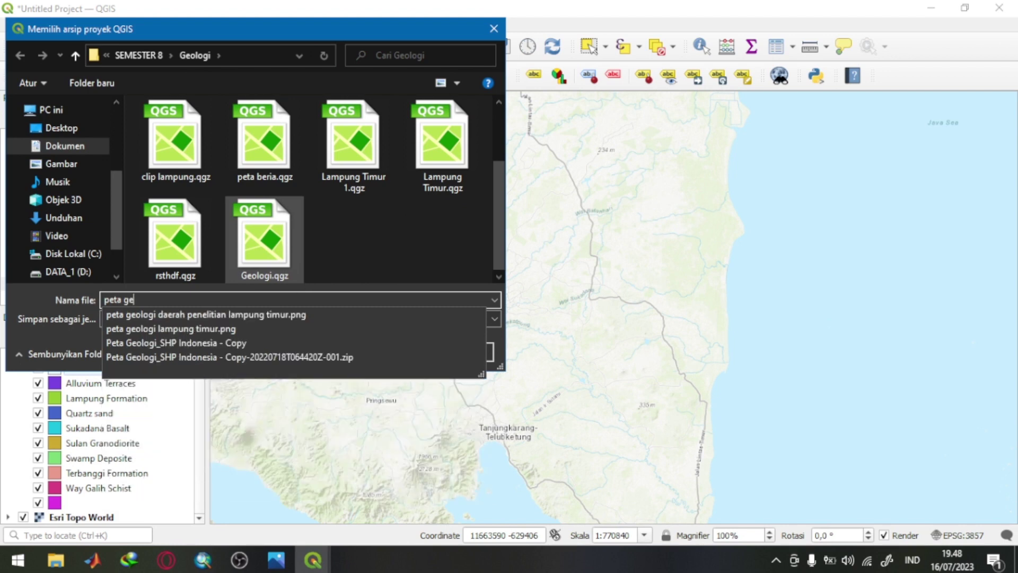
type("ologi lampung timu")
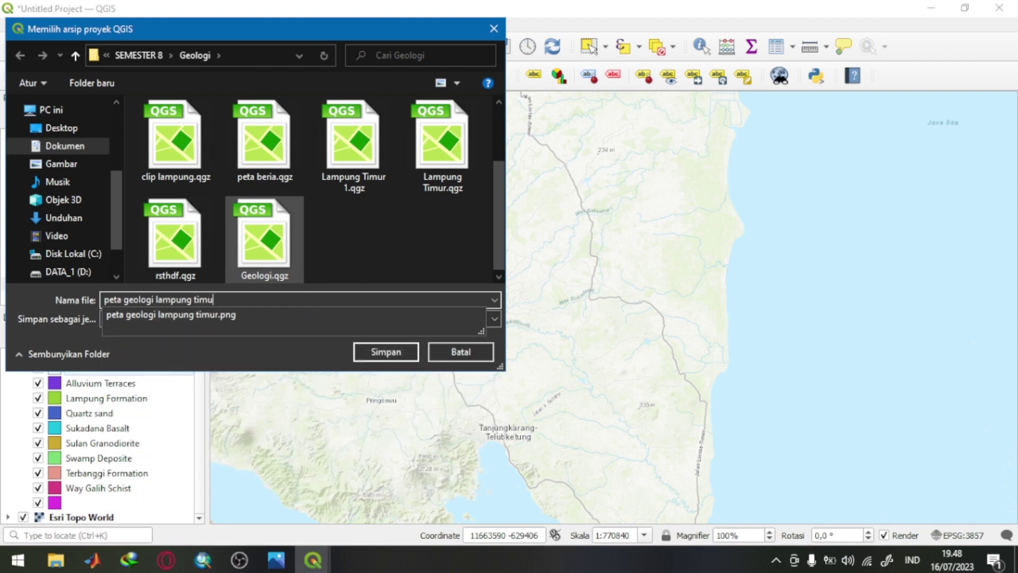
type("r1")
left_click(386, 352)
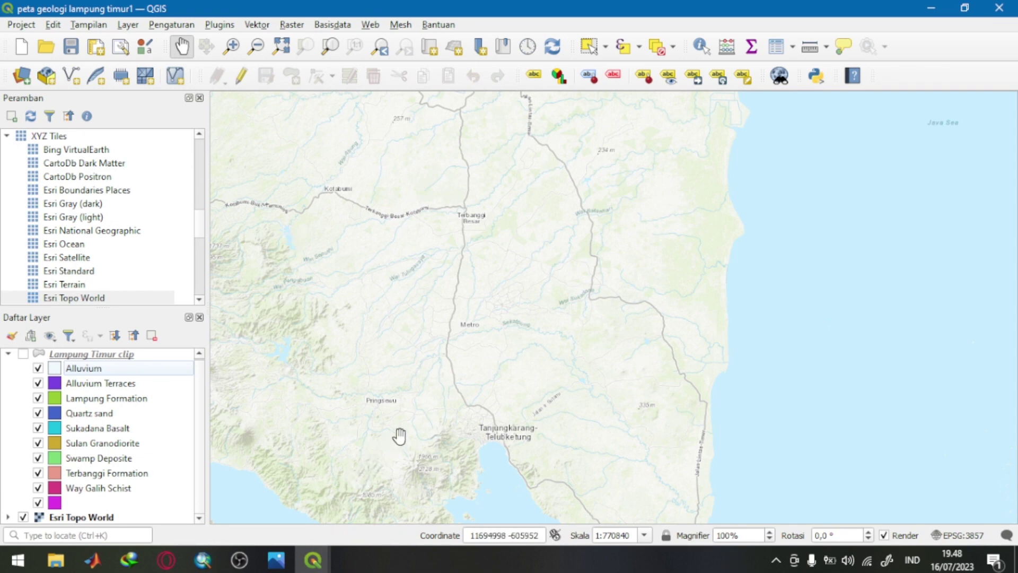
left_click(313, 560)
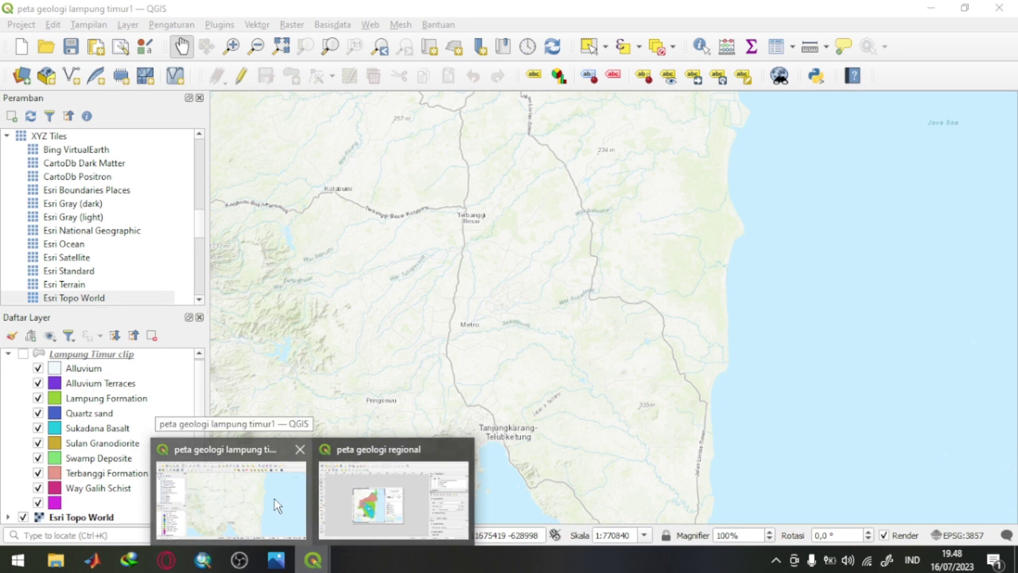
left_click(388, 496)
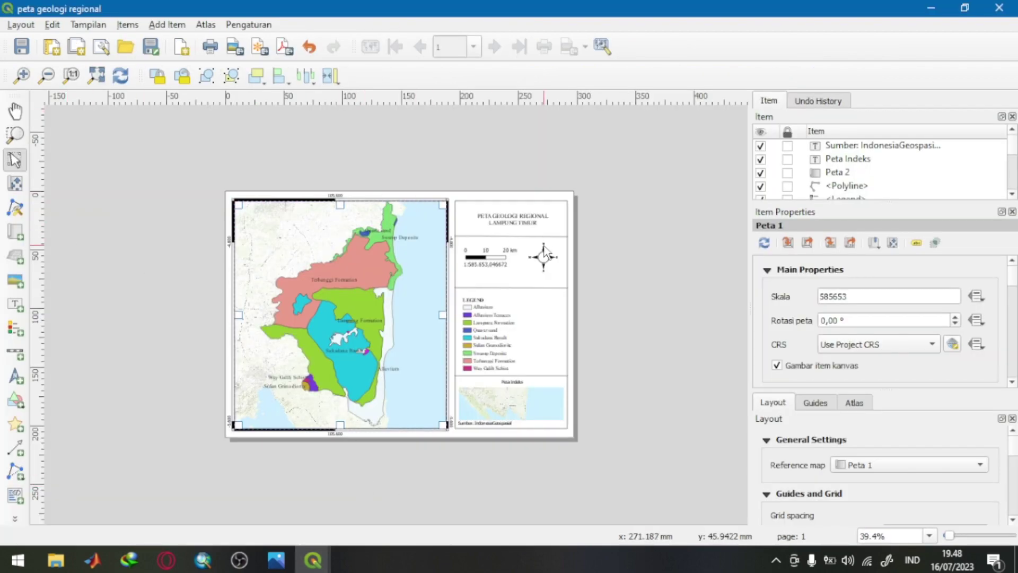
Step: Start exporting the layout as an image in PNG format with the file name lamtim1
left_click(21, 25)
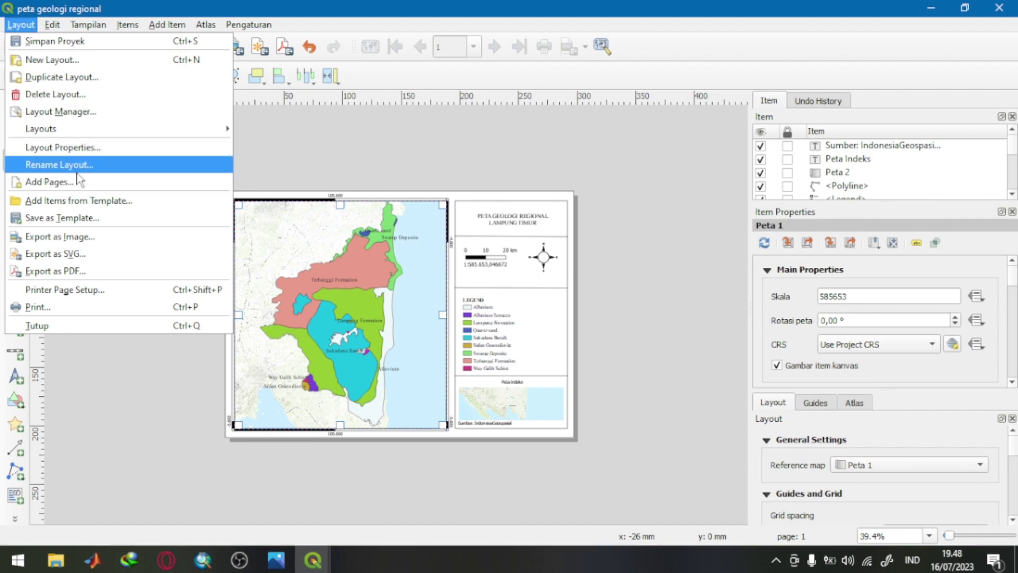
left_click(96, 241)
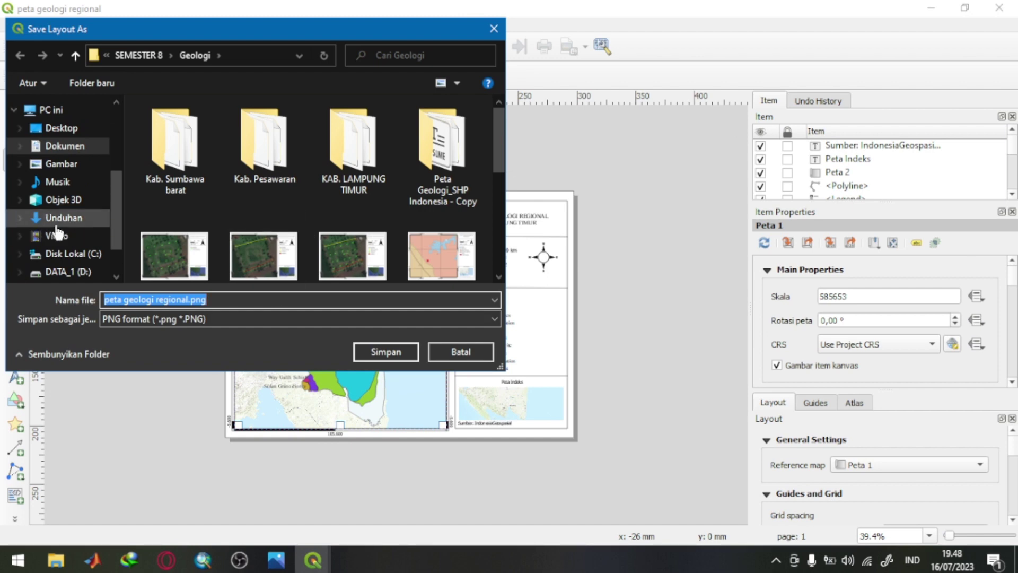
left_click(203, 321)
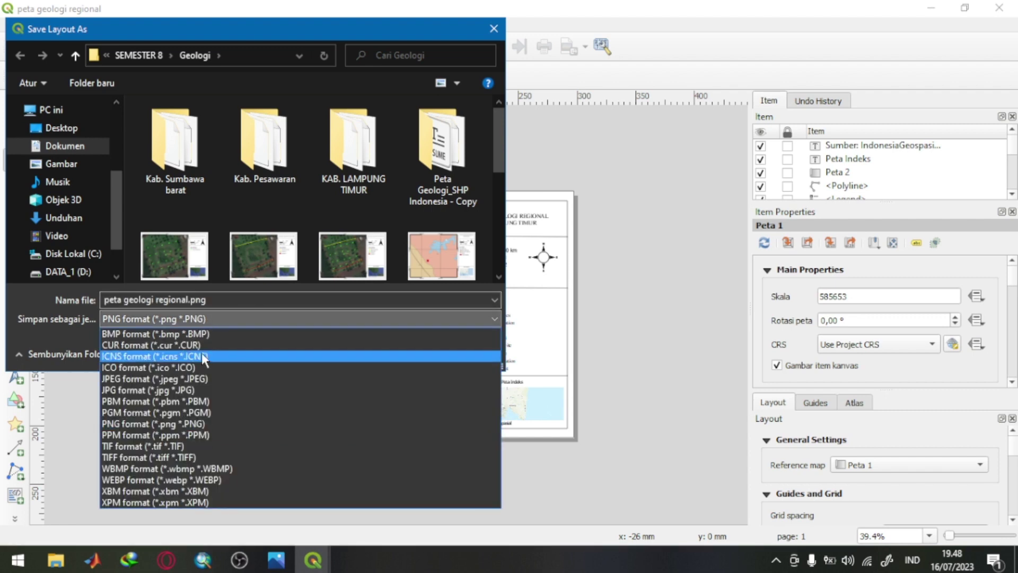
left_click(219, 317)
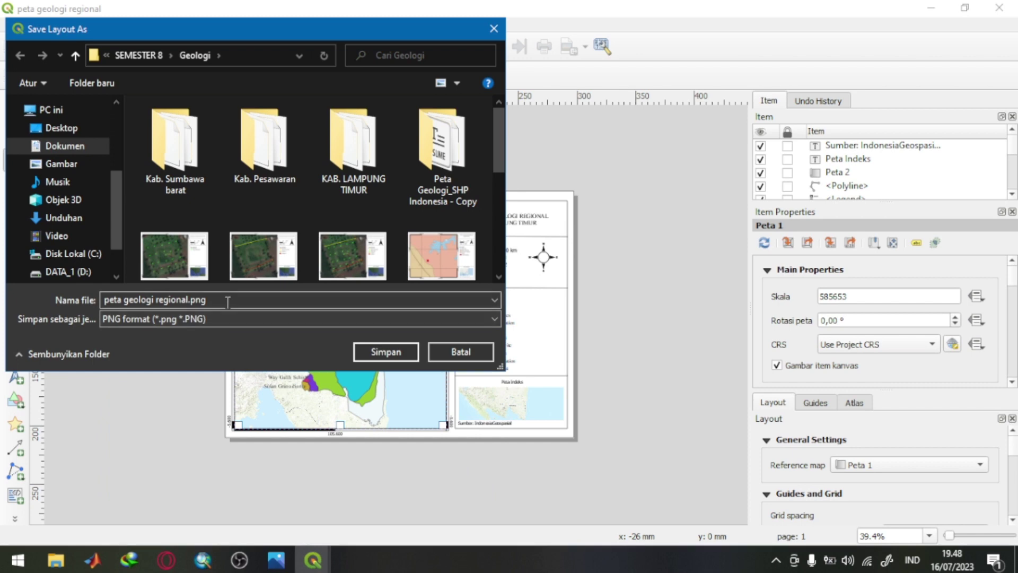
left_click(228, 301)
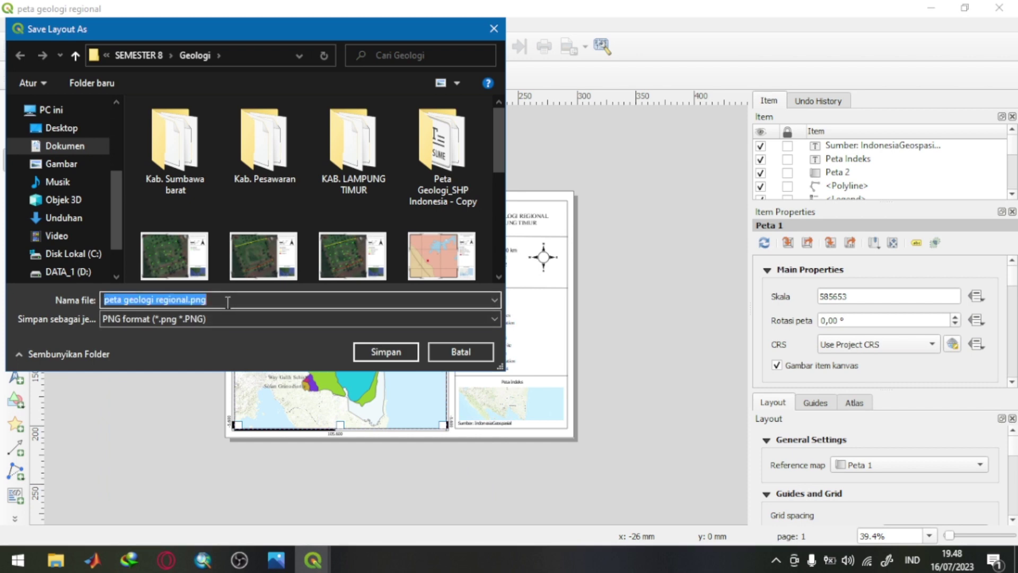
type("l")
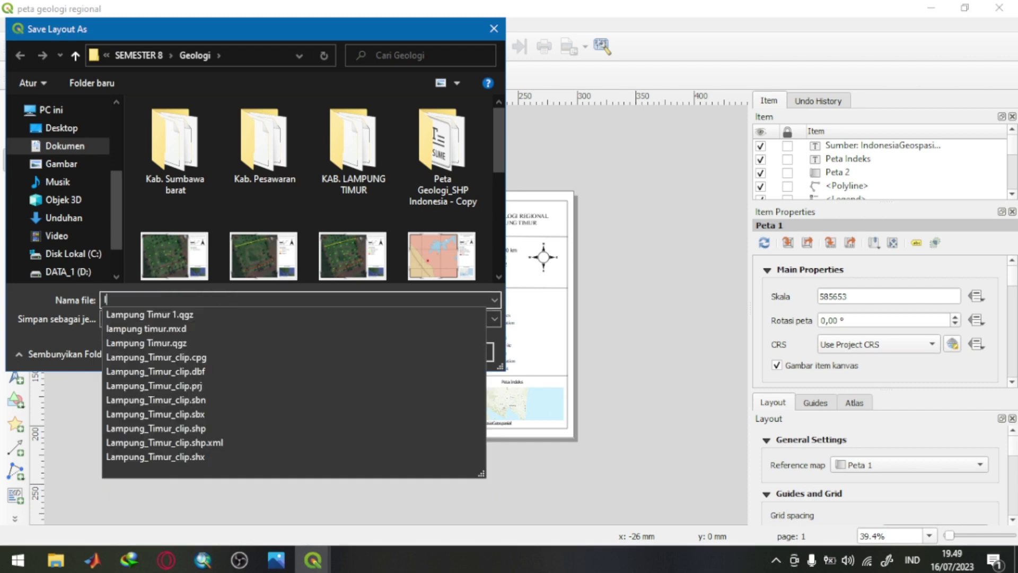
type("amtim1")
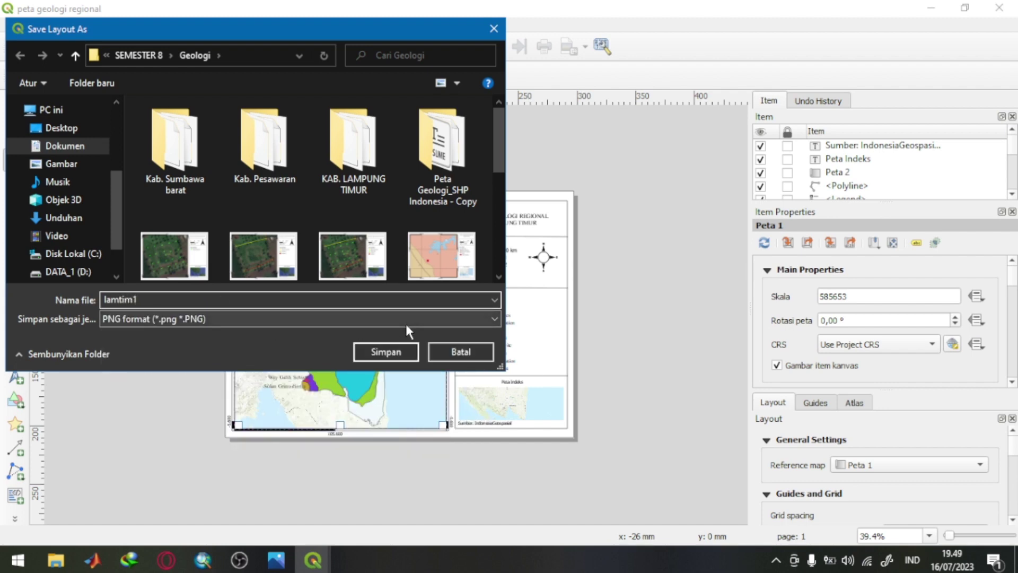
Step: Save the image export into "folder tutorial" under SEMESTER 8, keeping the 300 dpi resolution and the other default export options
left_click(126, 55)
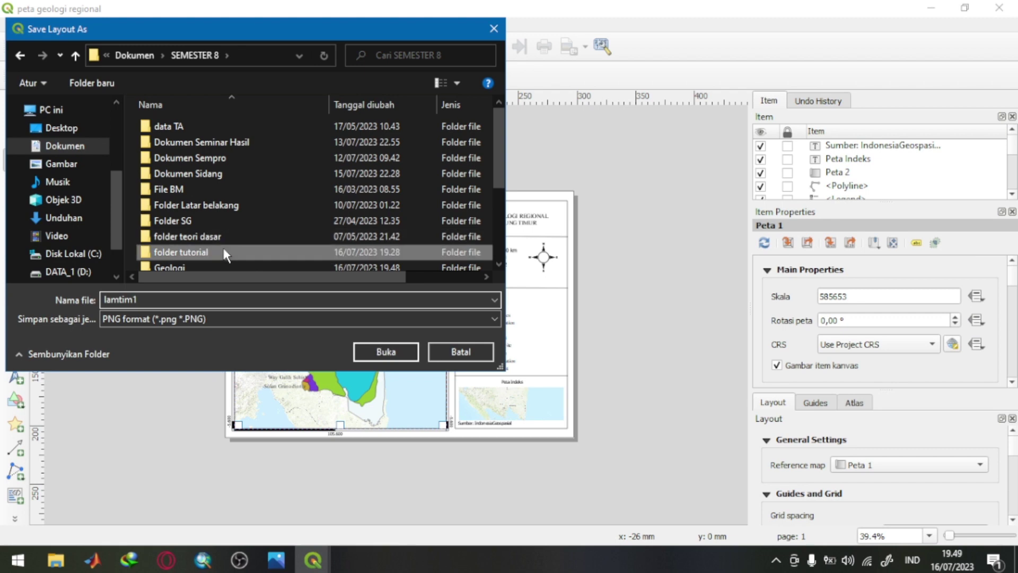
double_click(224, 249)
left_click(385, 351)
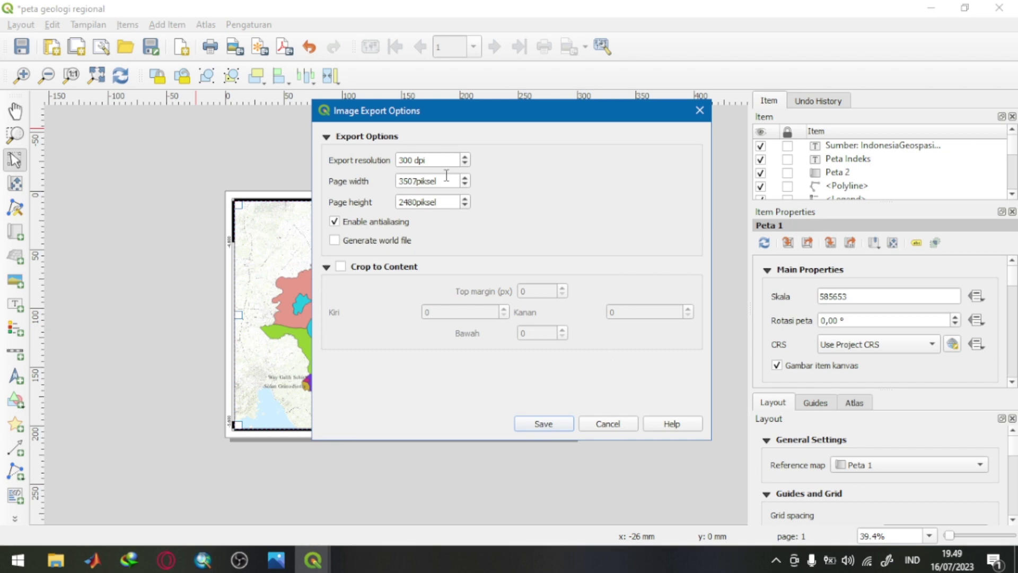
left_click(561, 426)
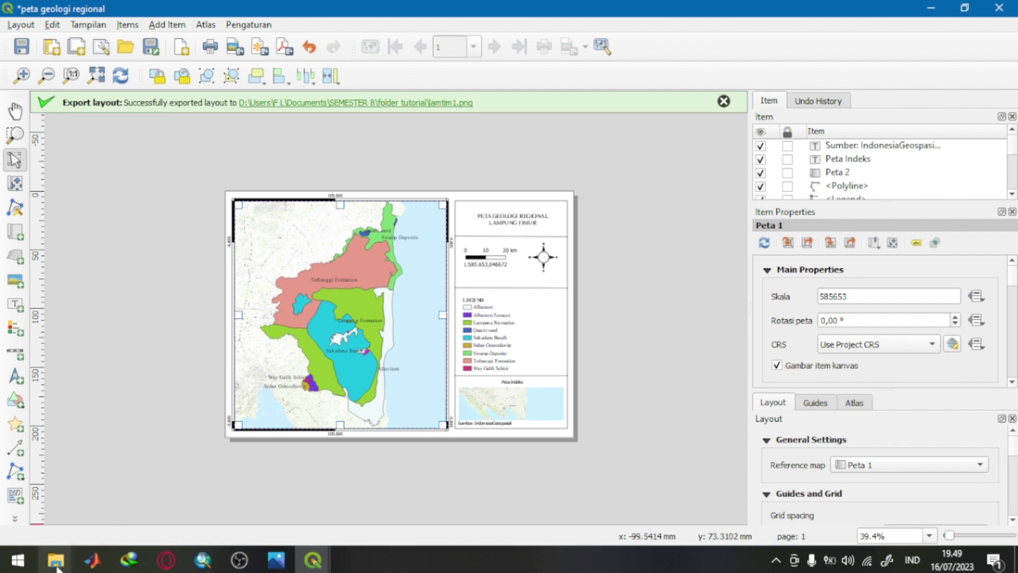
Step: Open lamtim1.png from "folder tutorial" in File Explorer, check the exported map in the image viewer, and return to the QGIS layout
mouse_move(56, 567)
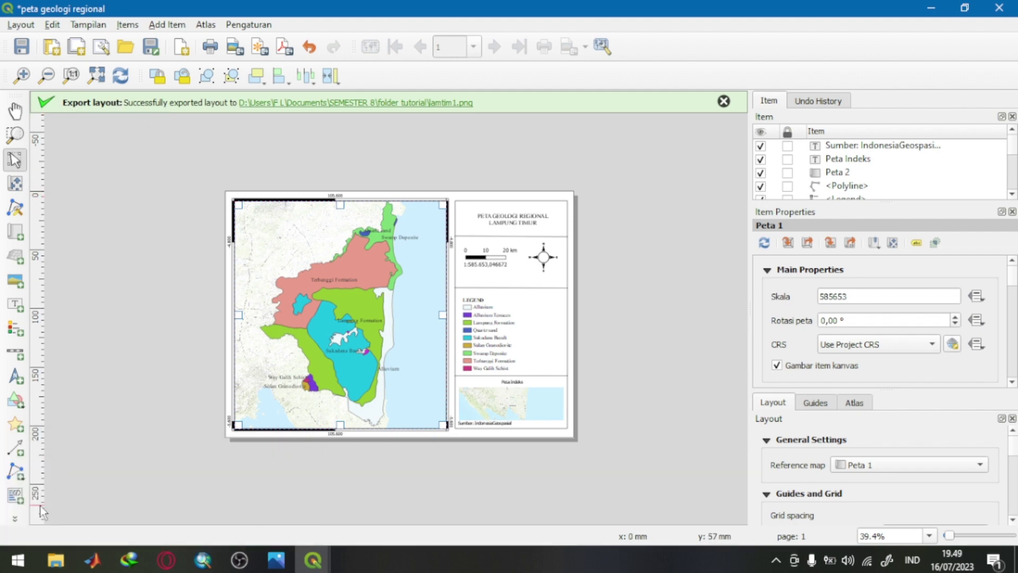
left_click(56, 560)
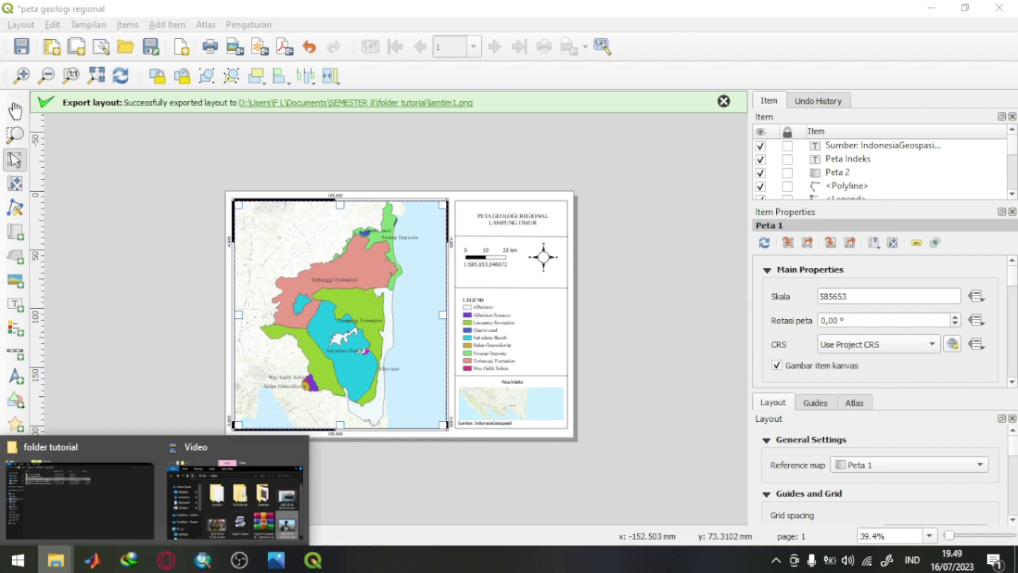
left_click(130, 506)
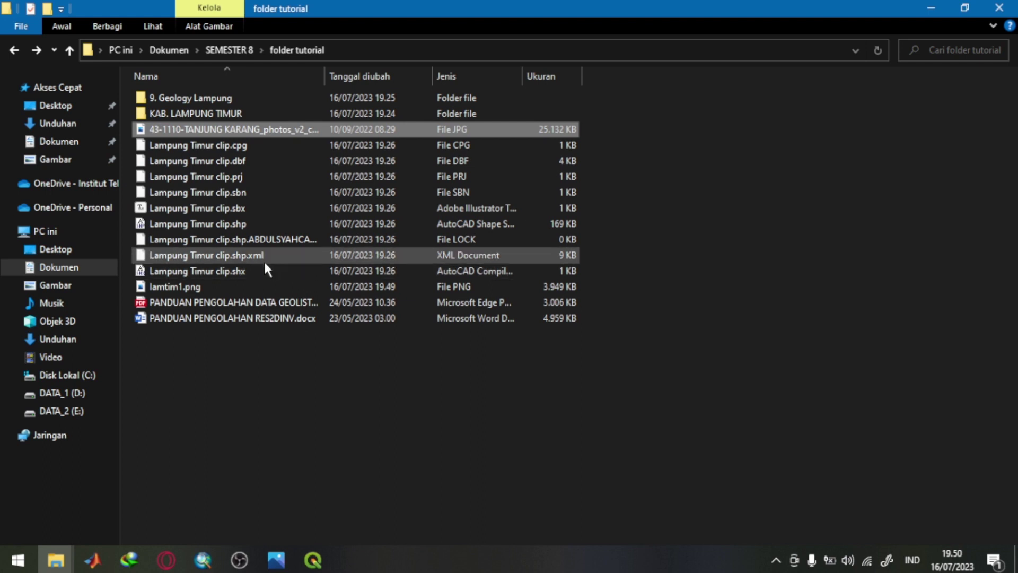
left_click(255, 283)
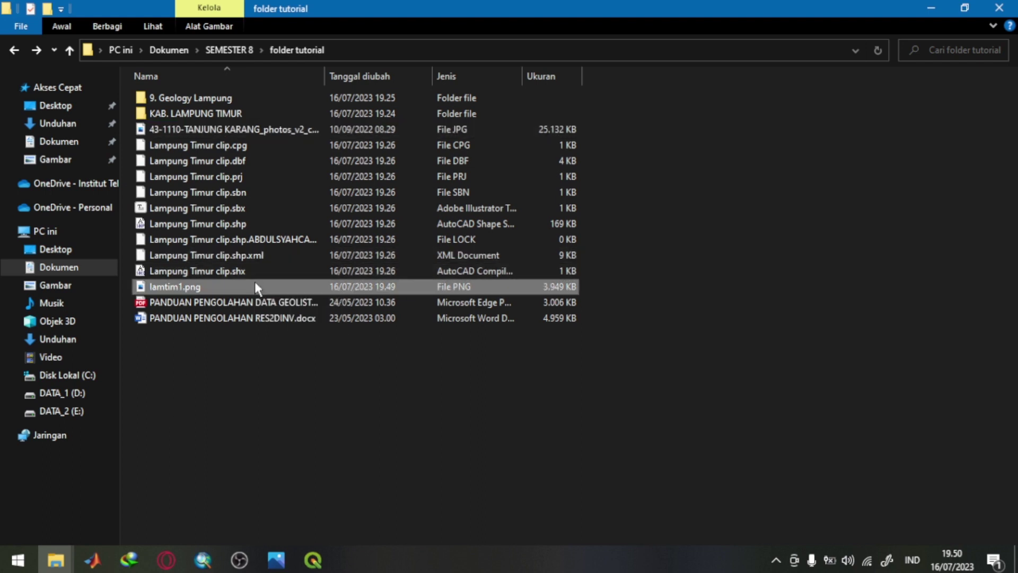
double_click(221, 292)
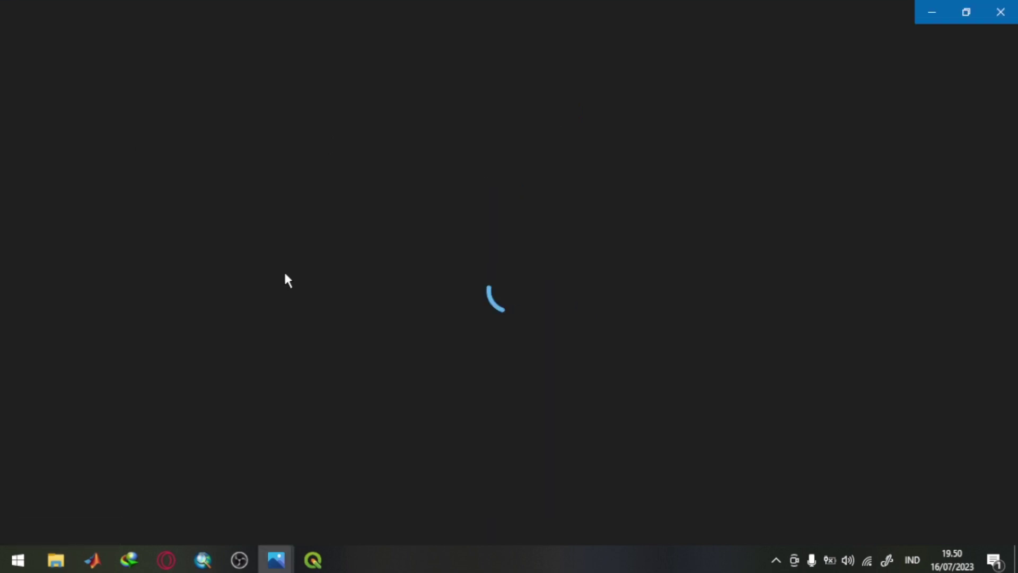
scroll(742, 338, "up", 1)
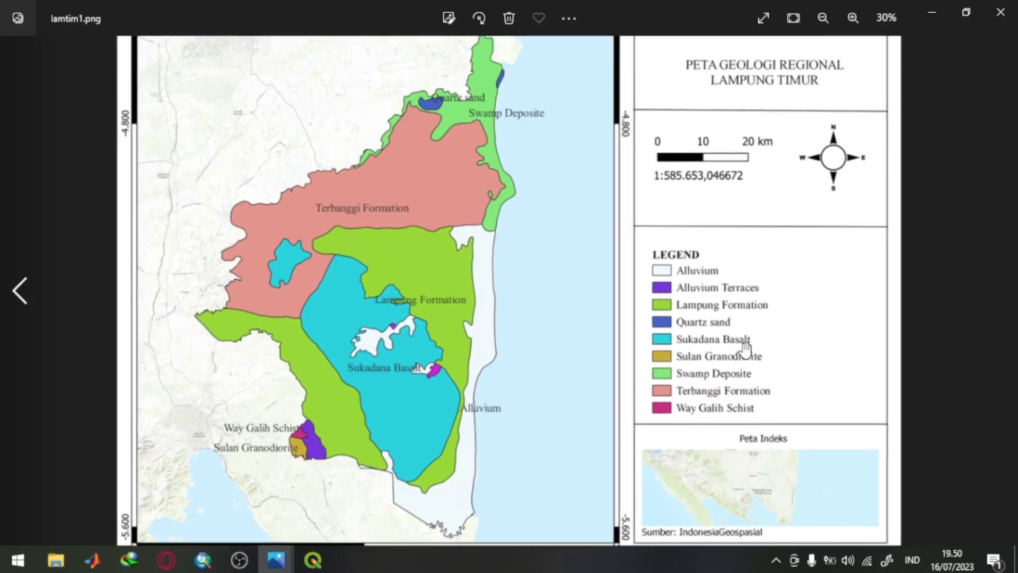
scroll(743, 346, "down", 1)
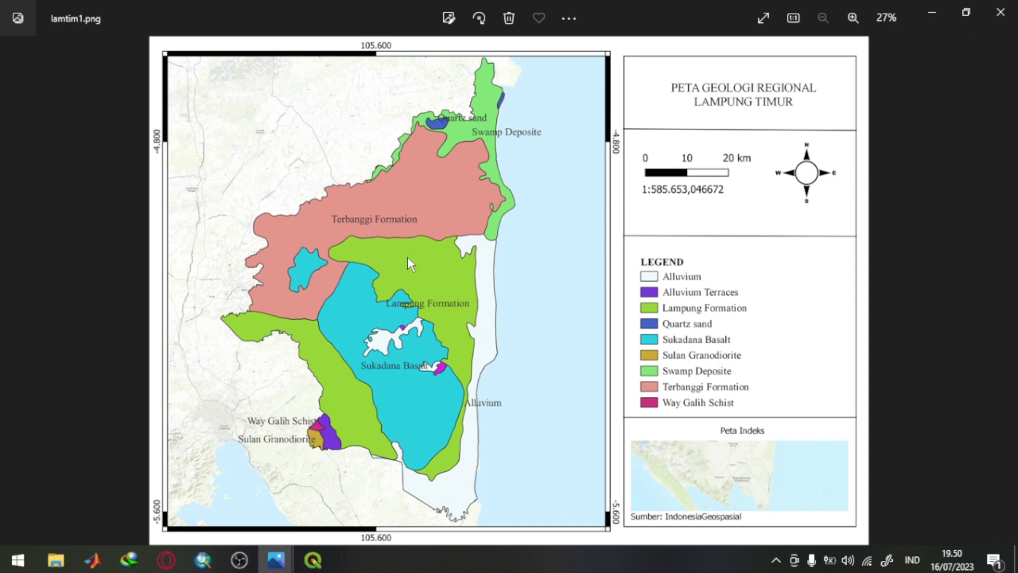
left_click(1010, 8)
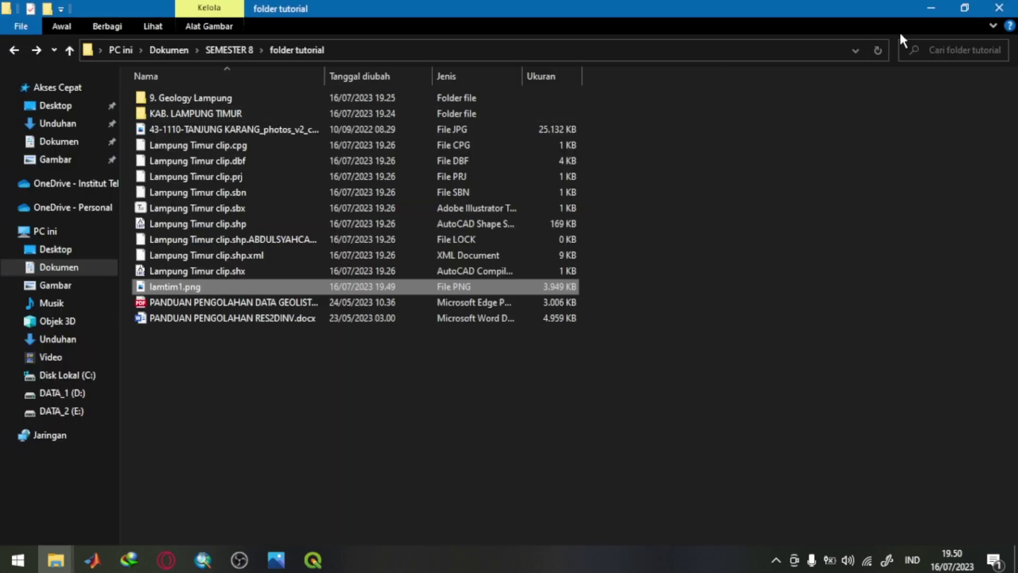
left_click(930, 11)
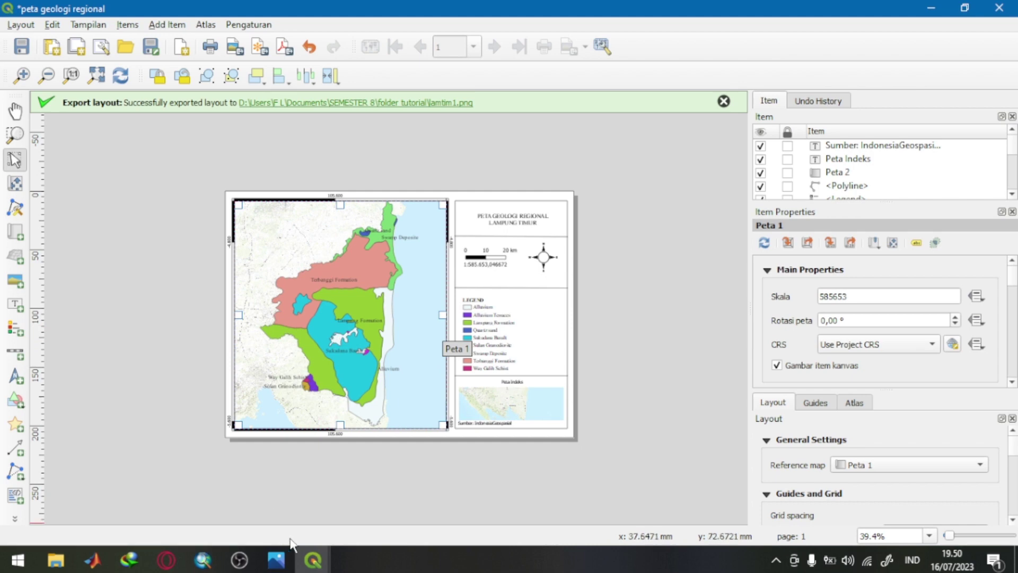
left_click(239, 560)
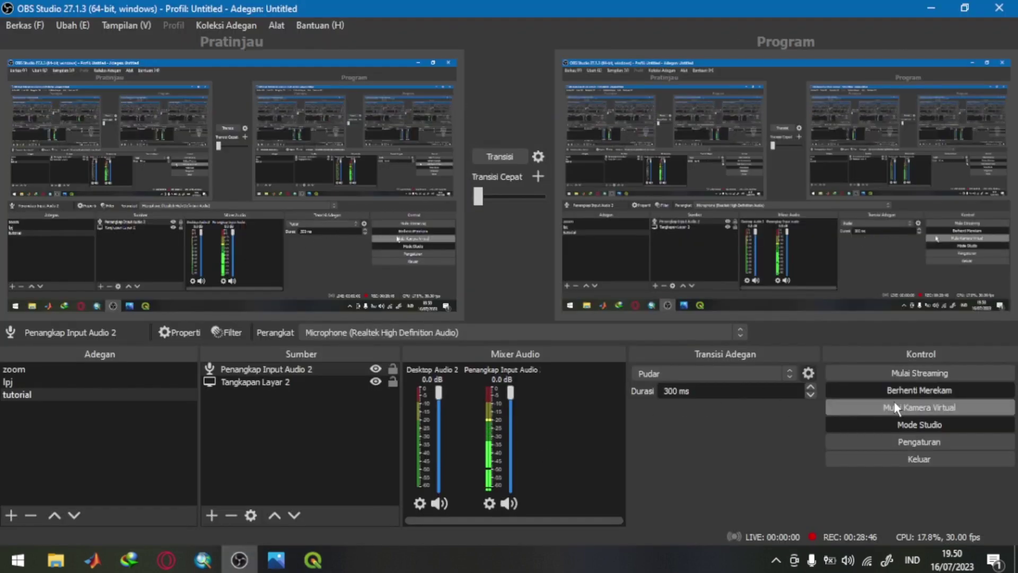